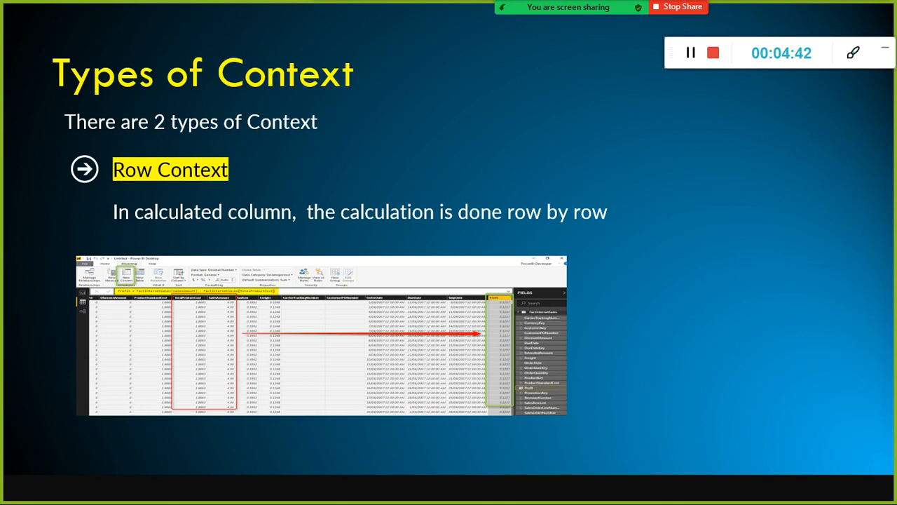
{"action": "key", "text": "Left"}
{"action": "left_click", "coordinate": [494, 113]}
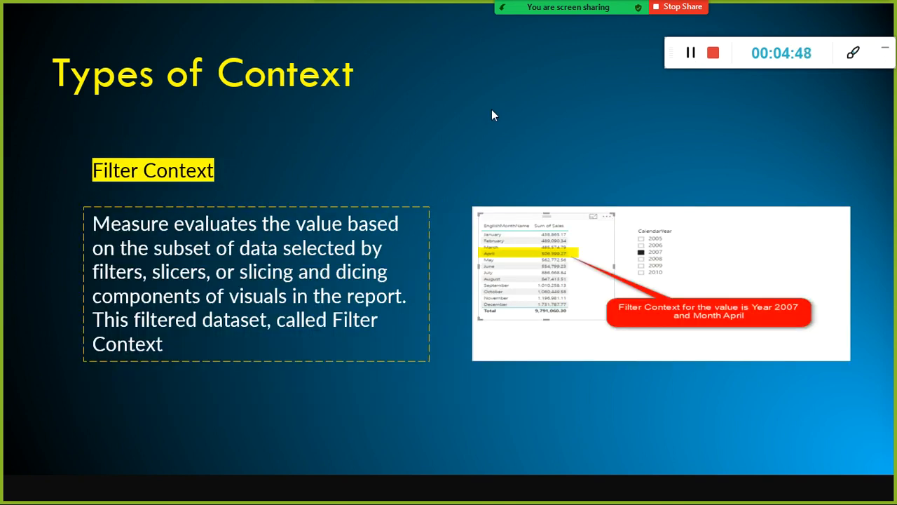
{"action": "key", "text": "Left"}
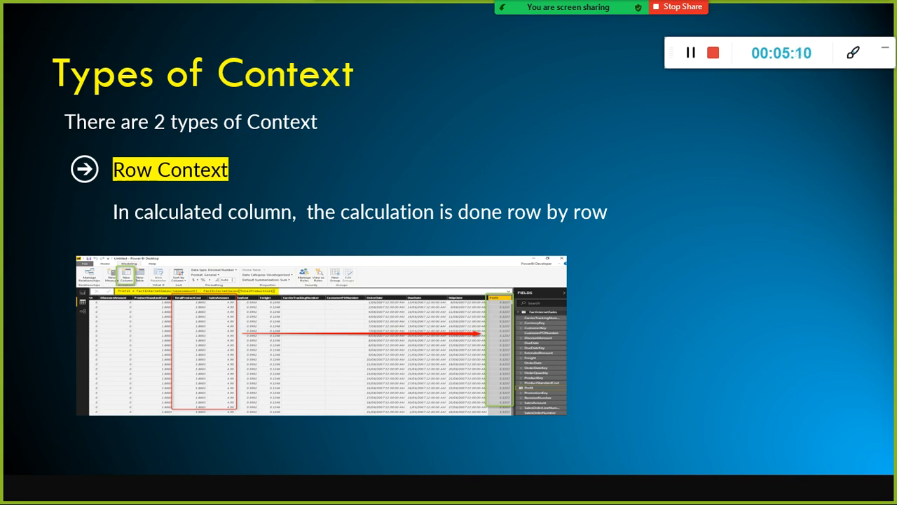
{"action": "key", "text": "Right"}
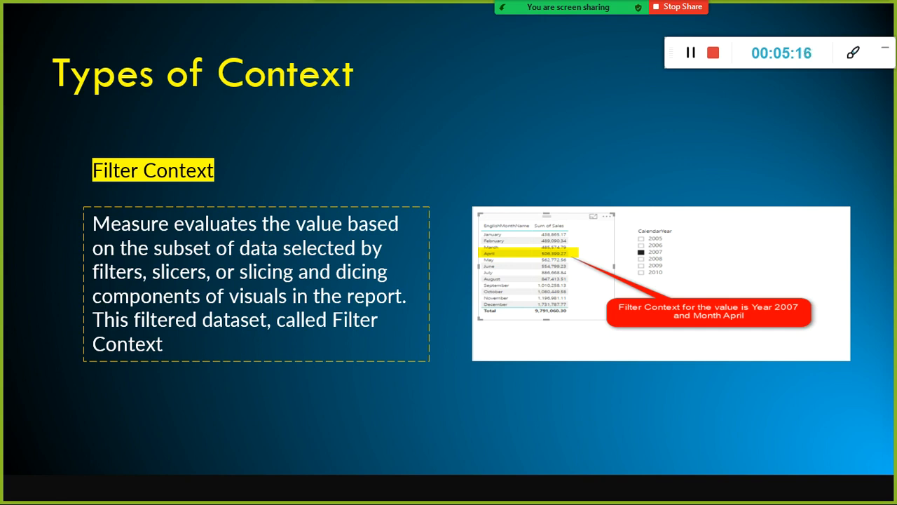
{"action": "key", "text": "Left"}
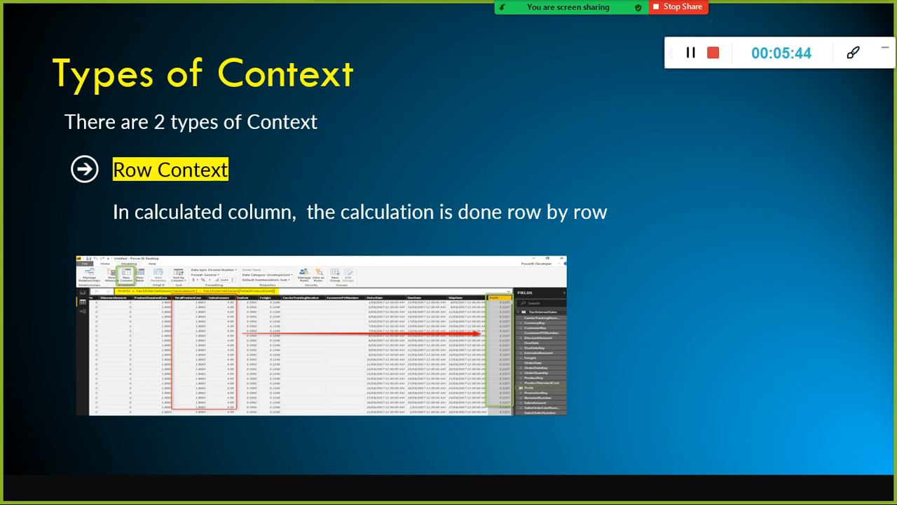
- Switch from the slideshow to the Sales_Dashboard report in Power BI Desktop
{"action": "key", "text": "alt+Tab"}
{"action": "key", "text": "alt+Tab"}
{"action": "key", "text": "alt+Tab"}
{"action": "key", "text": "alt+Tab"}
{"action": "key", "text": "alt+Tab"}
{"action": "key", "text": "alt+Tab"}
{"action": "key", "text": "alt+Tab"}
{"action": "key", "text": "alt+Tab"}
{"action": "key", "text": "alt+Tab"}
{"action": "key", "text": "alt+Tab"}
{"action": "key", "text": "alt+Tab"}
{"action": "key", "text": "alt+Tab"}
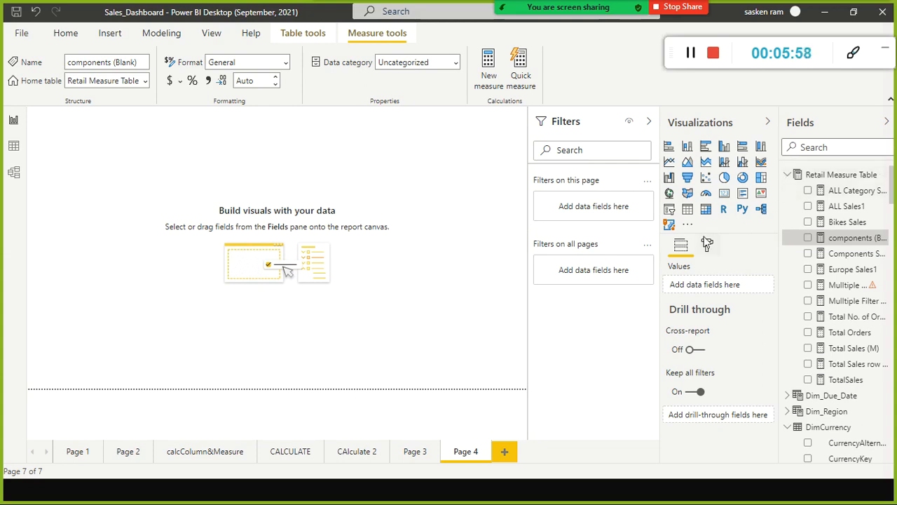
- Show the TotalSales measure as a card near the upper corner of the Page 4 canvas and review its formula
{"action": "left_click", "coordinate": [839, 384]}
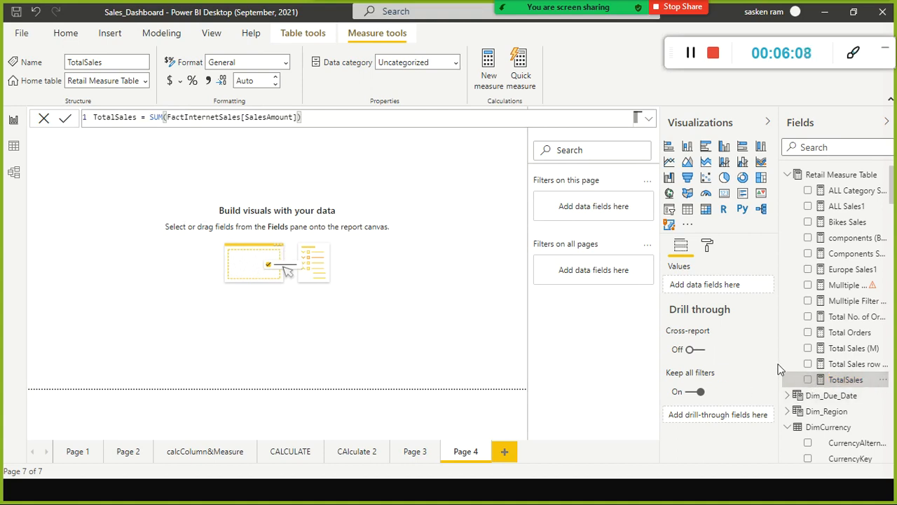
{"action": "left_click_drag", "start_coordinate": [810, 378], "coordinate": [170, 201]}
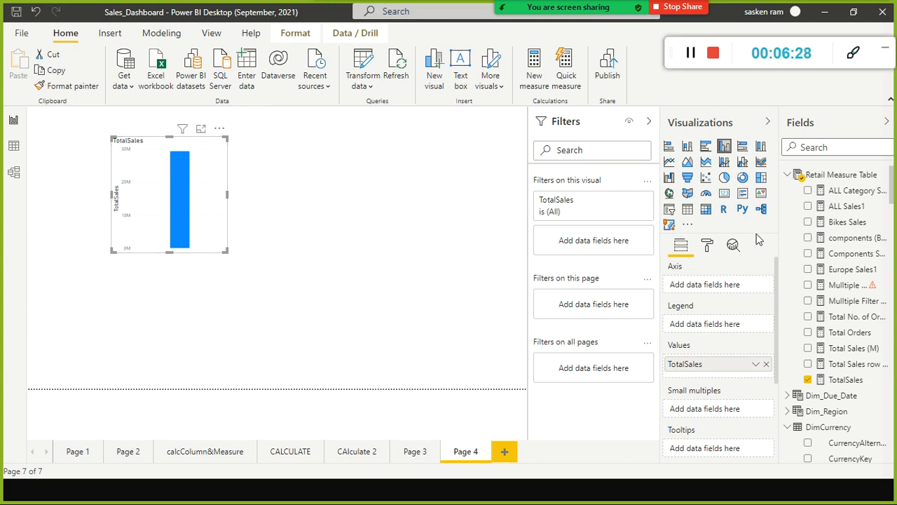
{"action": "left_click", "coordinate": [724, 194]}
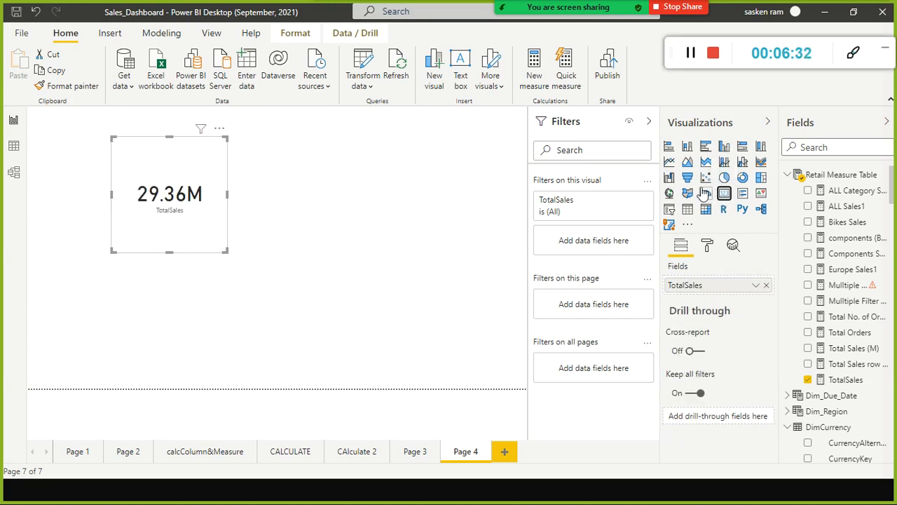
{"action": "left_click_drag", "start_coordinate": [197, 229], "coordinate": [138, 222]}
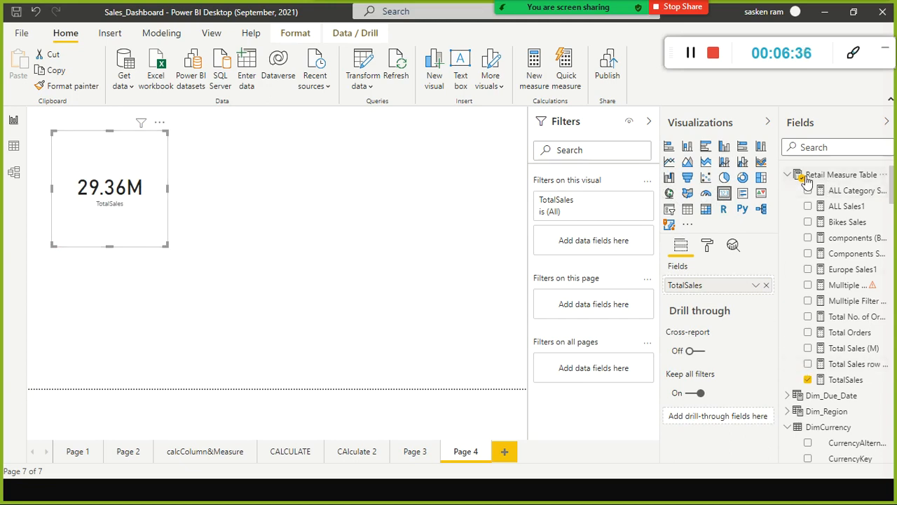
{"action": "left_click", "coordinate": [836, 380]}
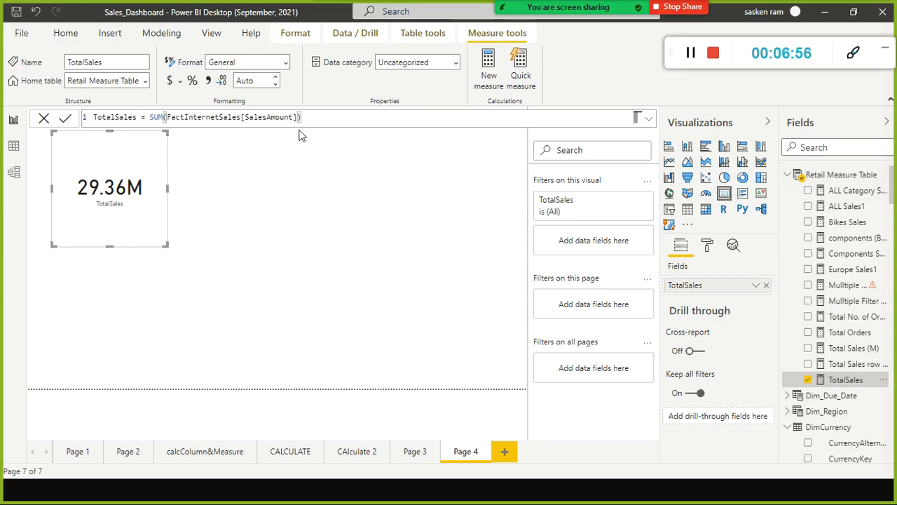
- Add a clustered column chart below the card with EnglishProductCategoryName from DimProductCategory on its axis
{"action": "left_click", "coordinate": [274, 180]}
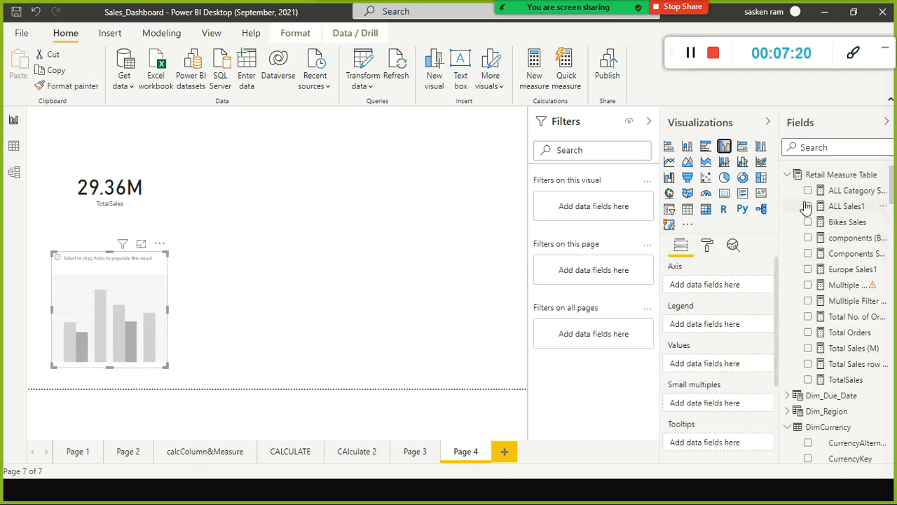
{"action": "left_click", "coordinate": [793, 177]}
{"action": "scroll", "coordinate": [797, 252], "scroll_direction": "down", "scroll_amount": 10}
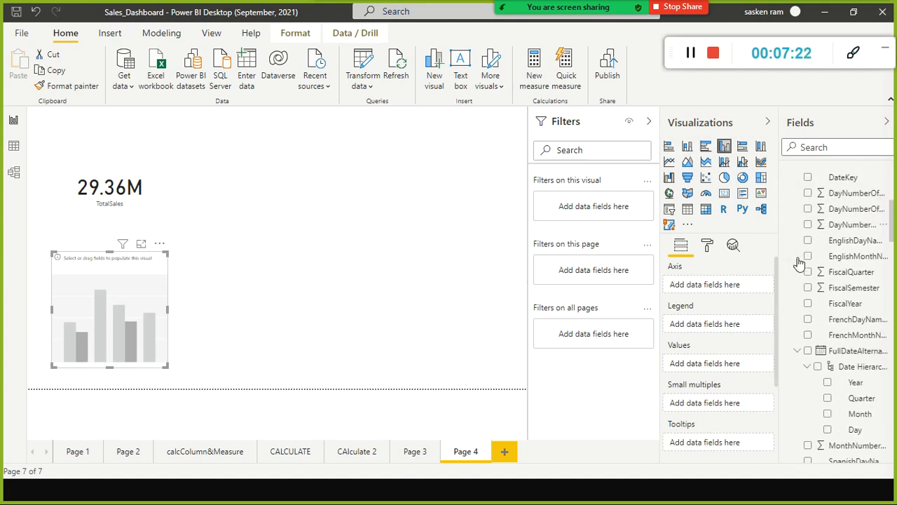
{"action": "scroll", "coordinate": [802, 262], "scroll_direction": "down", "scroll_amount": 4}
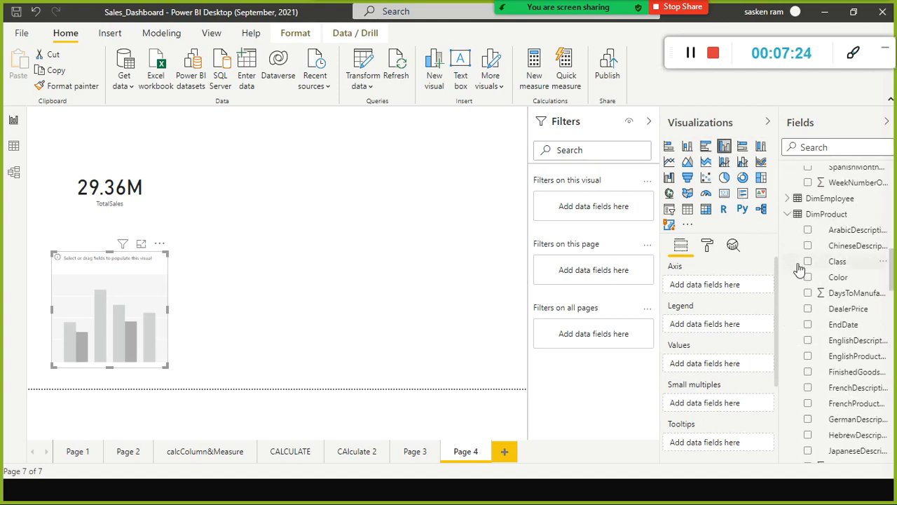
{"action": "scroll", "coordinate": [802, 235], "scroll_direction": "down", "scroll_amount": 10}
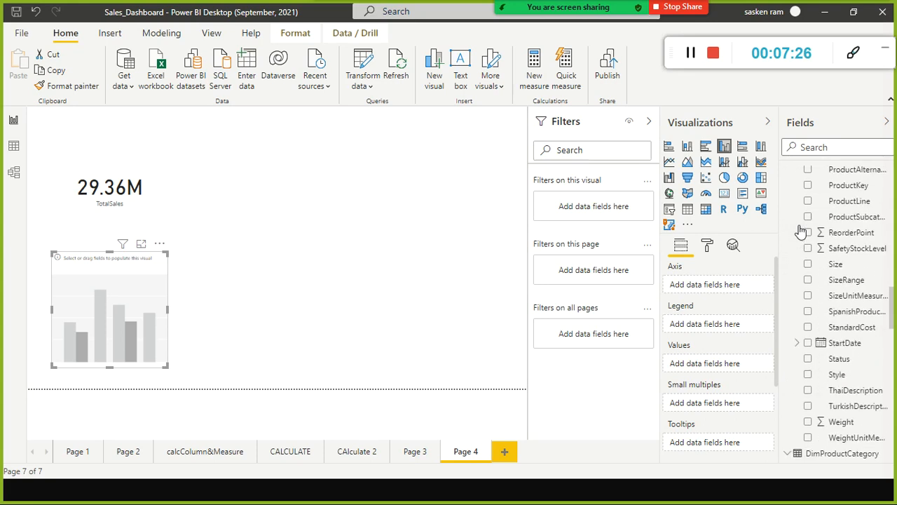
{"action": "scroll", "coordinate": [801, 233], "scroll_direction": "up", "scroll_amount": 4}
{"action": "scroll", "coordinate": [802, 235], "scroll_direction": "down", "scroll_amount": 12}
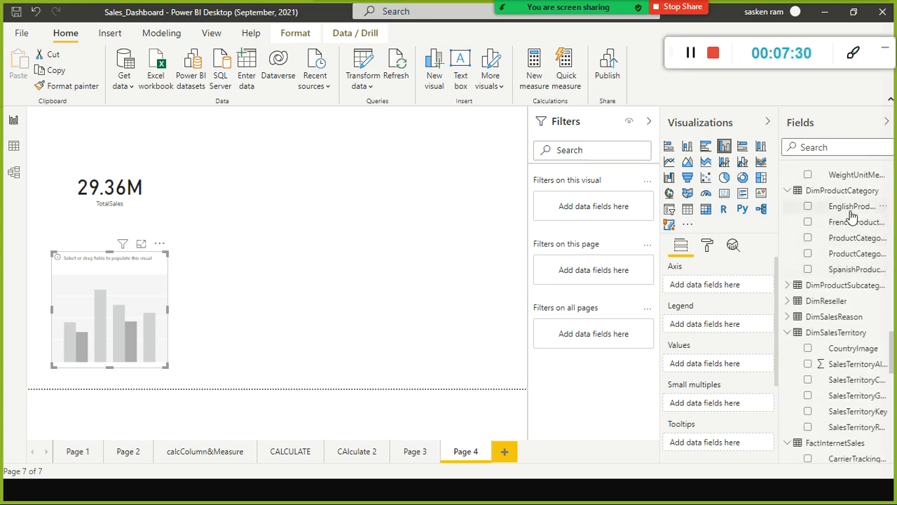
{"action": "left_click_drag", "start_coordinate": [849, 208], "coordinate": [101, 284]}
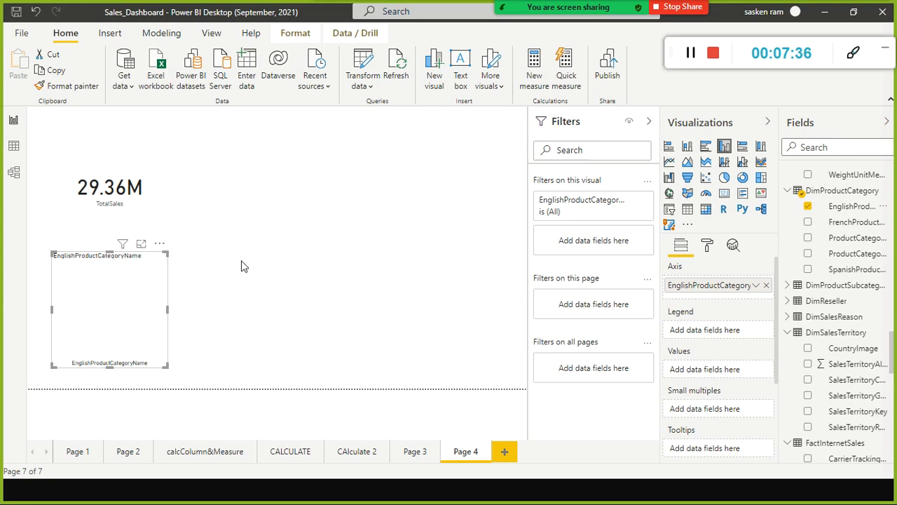
- Add the TotalSales measure from the Retail Measure Table as the values of the product category chart
{"action": "scroll", "coordinate": [848, 247], "scroll_direction": "up", "scroll_amount": 3}
{"action": "scroll", "coordinate": [849, 247], "scroll_direction": "up", "scroll_amount": 10}
{"action": "scroll", "coordinate": [849, 247], "scroll_direction": "up", "scroll_amount": 8}
{"action": "scroll", "coordinate": [845, 263], "scroll_direction": "up", "scroll_amount": 6}
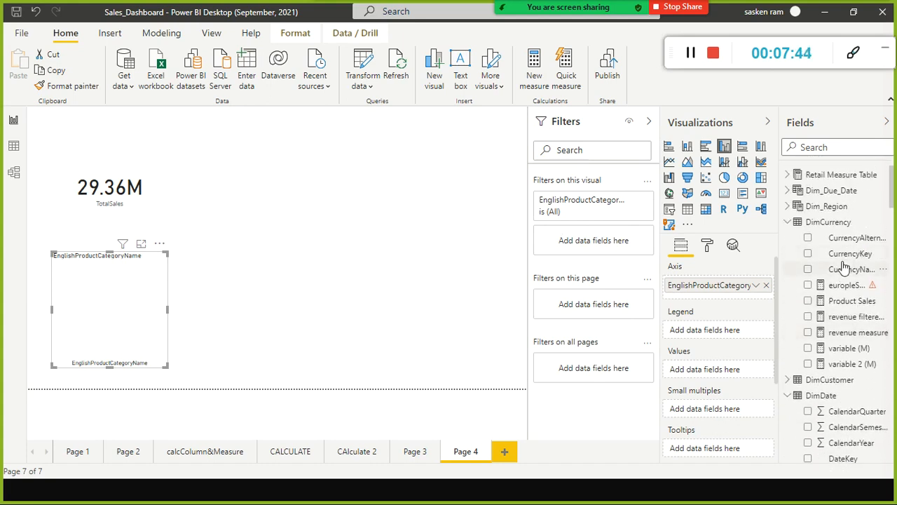
{"action": "left_click", "coordinate": [788, 175]}
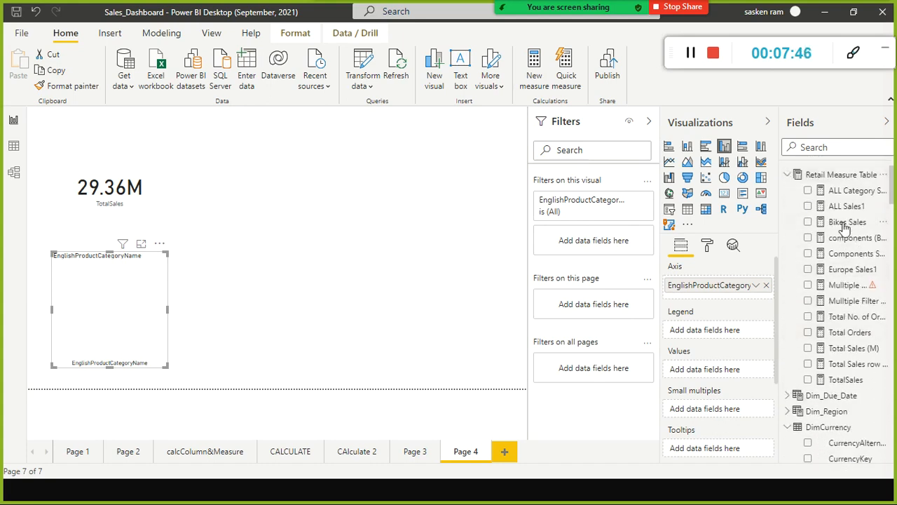
{"action": "left_click_drag", "start_coordinate": [861, 379], "coordinate": [145, 300]}
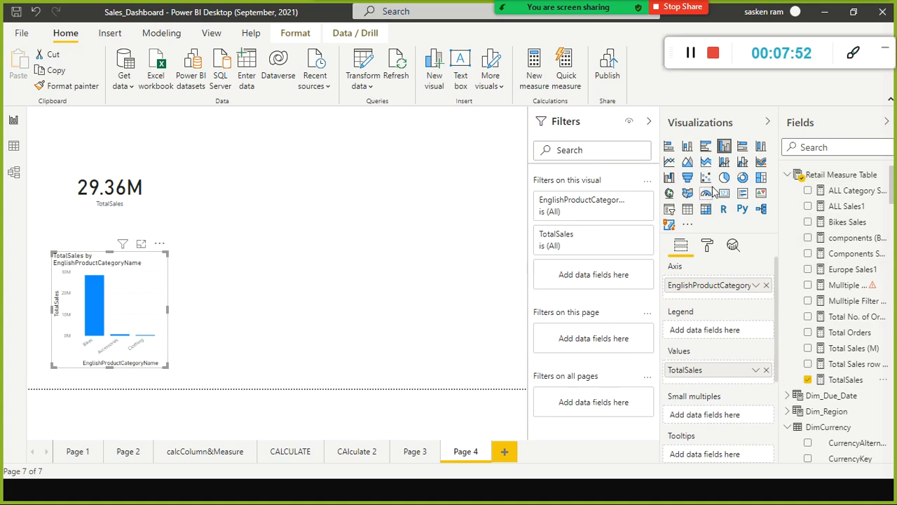
- Widen the product category visual as a clustered bar chart, then convert it to a table with reduced height
{"action": "left_click", "coordinate": [706, 146]}
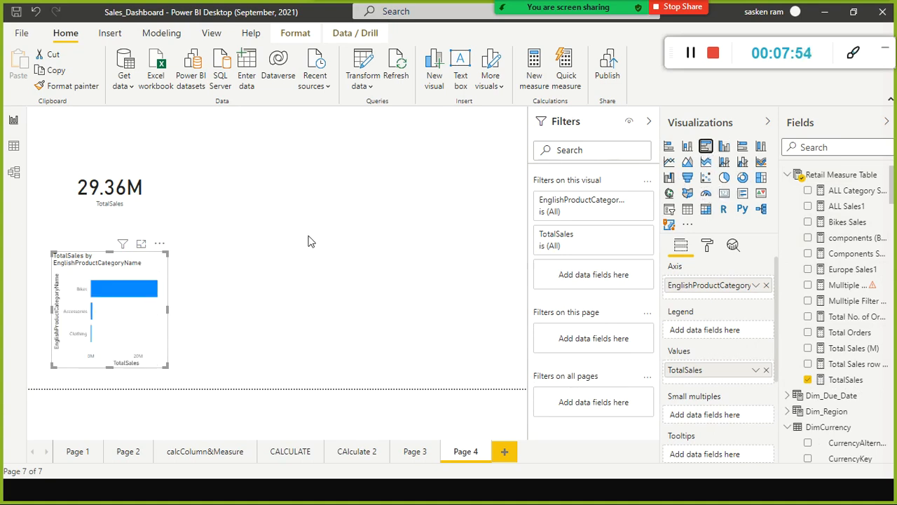
{"action": "left_click_drag", "start_coordinate": [168, 309], "coordinate": [225, 317]}
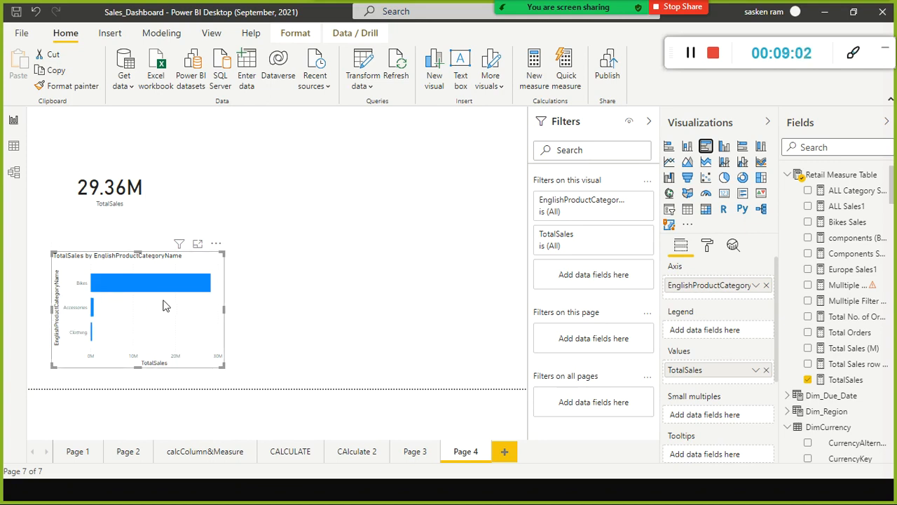
{"action": "left_click", "coordinate": [688, 209]}
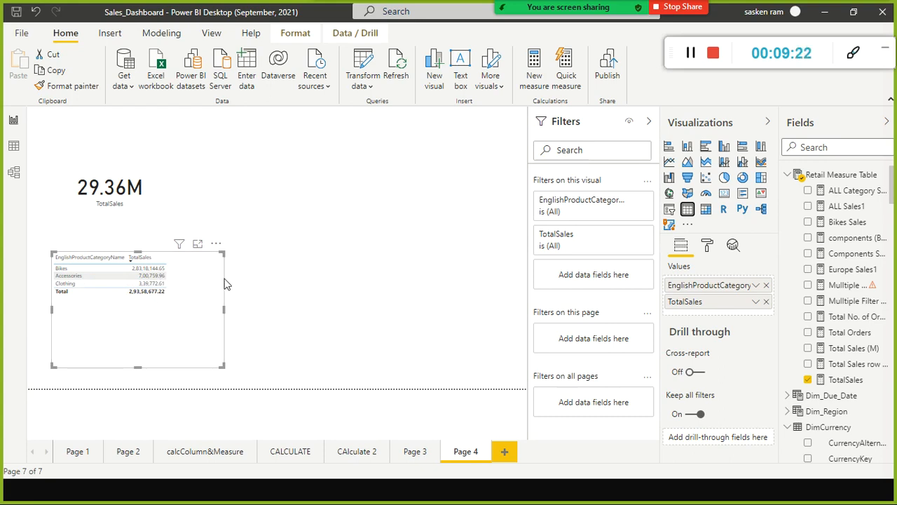
{"action": "left_click_drag", "start_coordinate": [135, 368], "coordinate": [143, 312]}
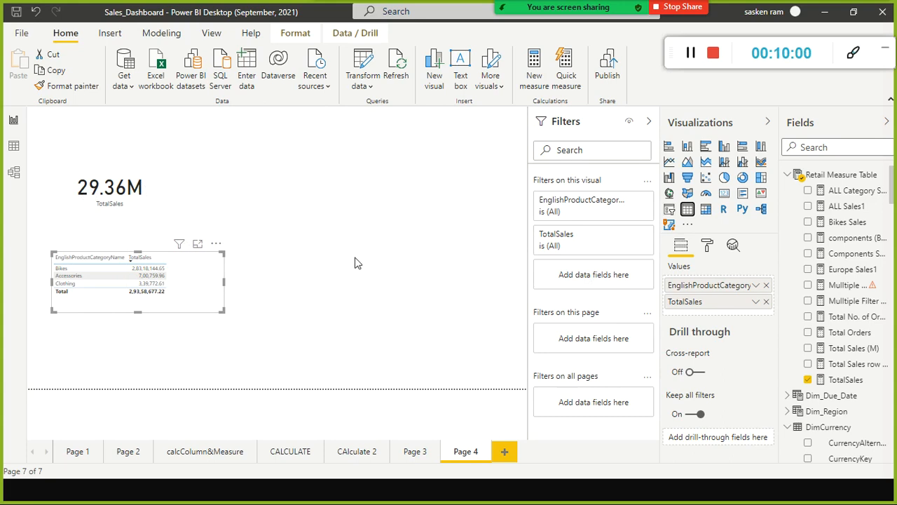
- Add a second table beside the product category table, listing SalesTerritoryGroup from DimSalesTerritory
{"action": "left_click", "coordinate": [467, 254]}
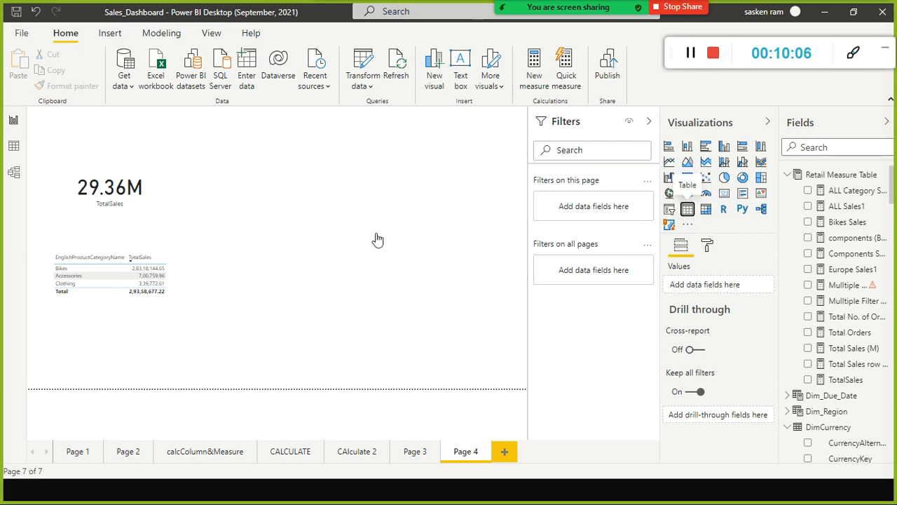
{"action": "left_click_drag", "start_coordinate": [191, 324], "coordinate": [446, 247]}
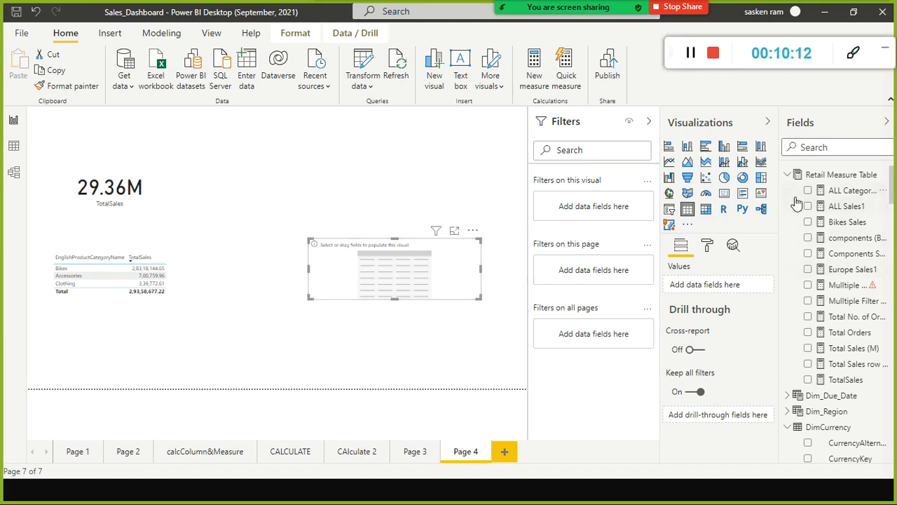
{"action": "scroll", "coordinate": [797, 204], "scroll_direction": "down", "scroll_amount": 10}
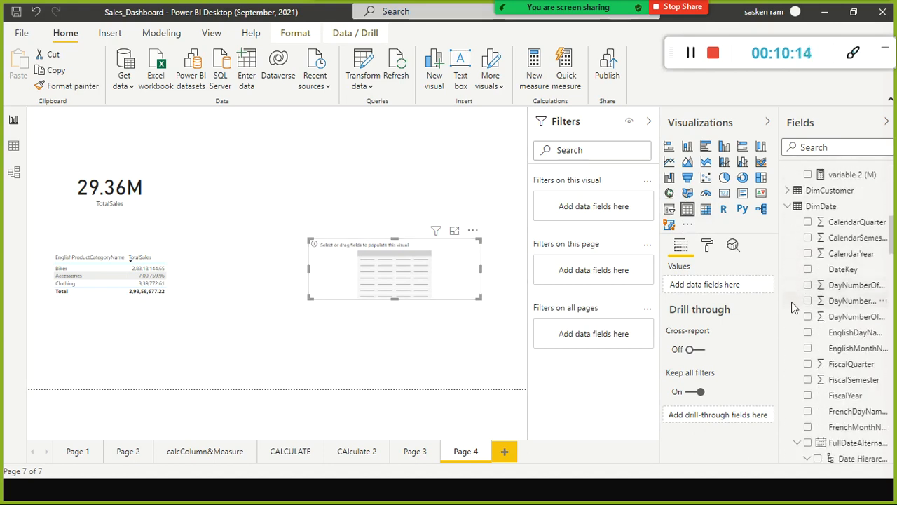
{"action": "scroll", "coordinate": [795, 308], "scroll_direction": "down", "scroll_amount": 10}
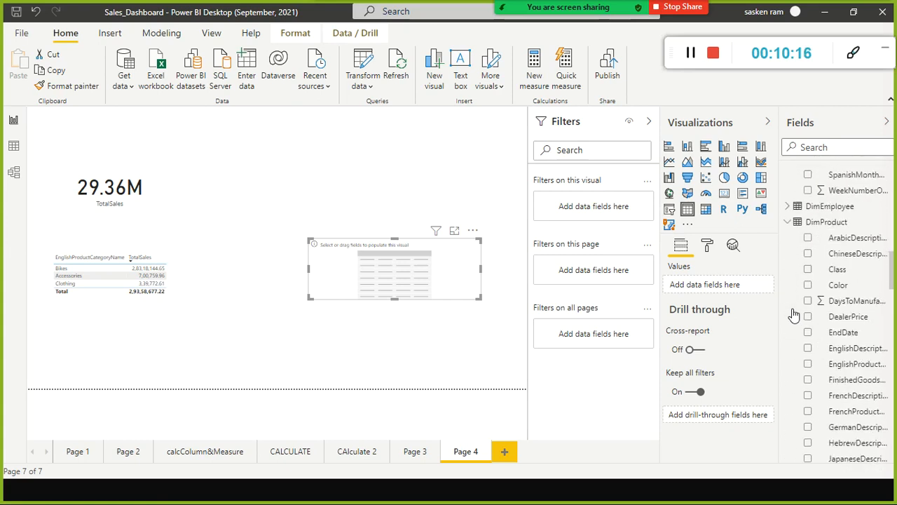
{"action": "scroll", "coordinate": [794, 314], "scroll_direction": "down", "scroll_amount": 10}
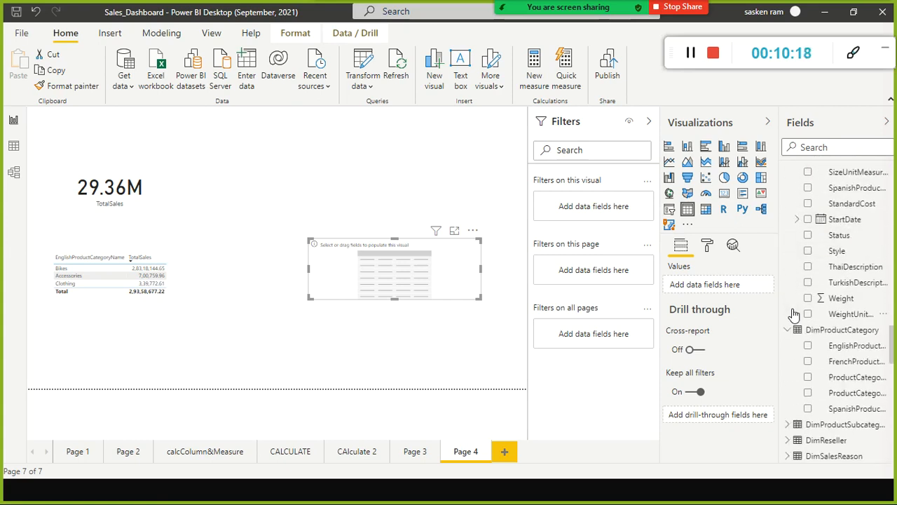
{"action": "scroll", "coordinate": [794, 314], "scroll_direction": "down", "scroll_amount": 4}
{"action": "scroll", "coordinate": [824, 371], "scroll_direction": "down", "scroll_amount": 3}
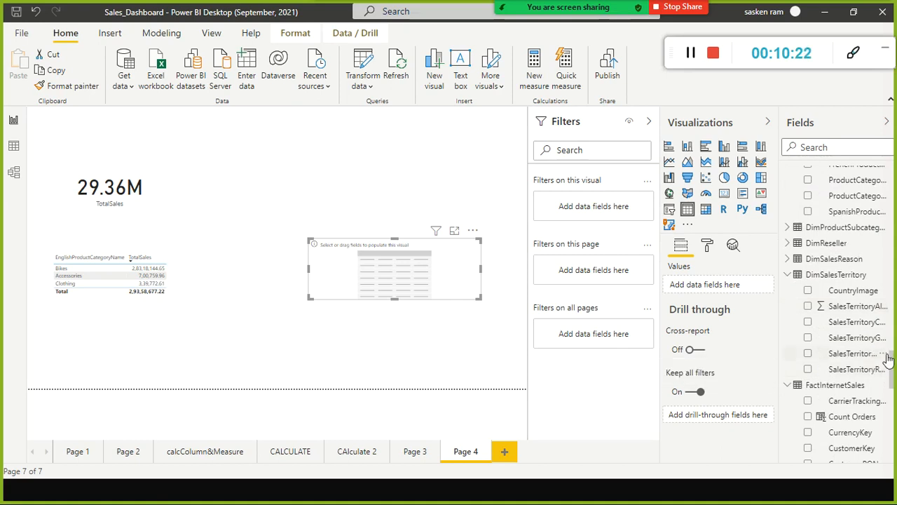
{"action": "left_click_drag", "start_coordinate": [862, 340], "coordinate": [367, 260]}
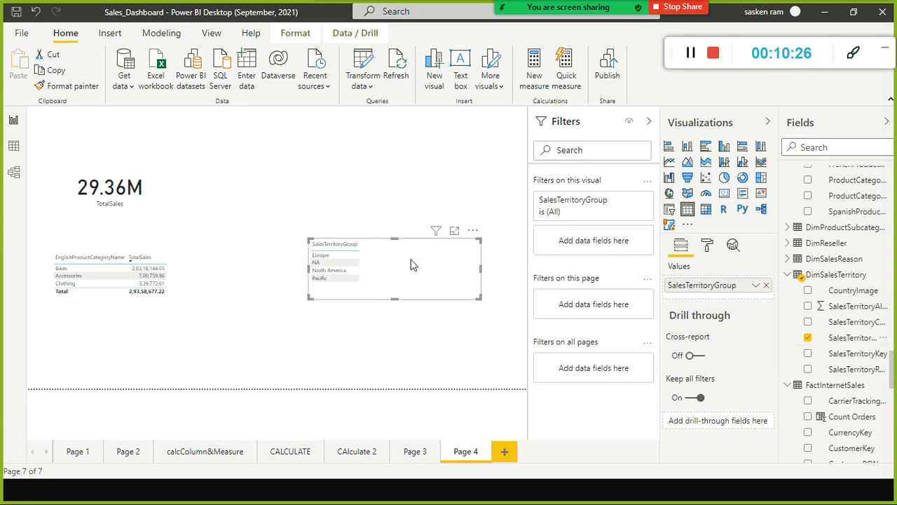
- Add FiscalYear from DimDate to the sales territory table and move the table closer to the category table
{"action": "scroll", "coordinate": [791, 280], "scroll_direction": "up", "scroll_amount": 5}
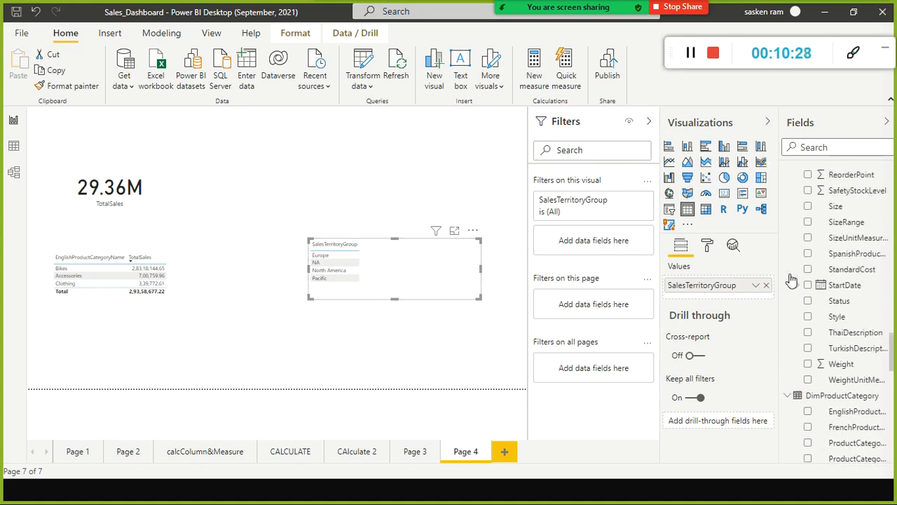
{"action": "scroll", "coordinate": [792, 277], "scroll_direction": "up", "scroll_amount": 10}
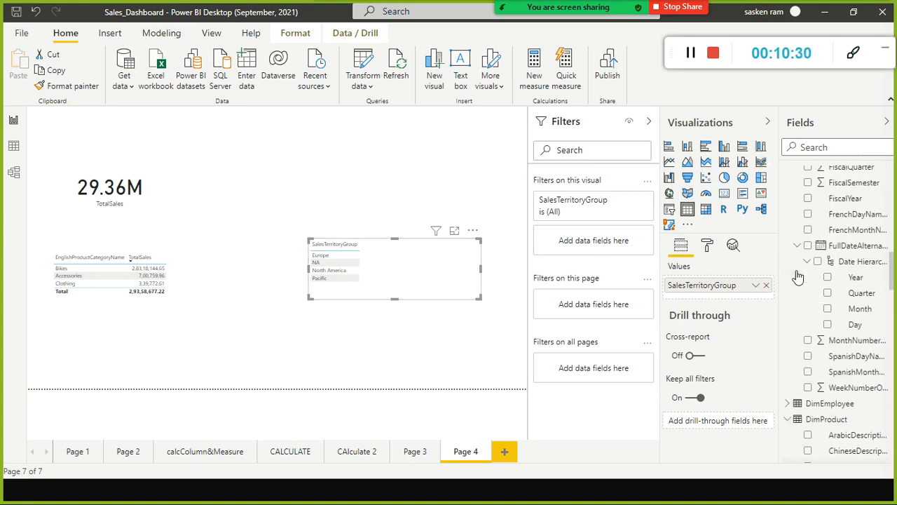
{"action": "scroll", "coordinate": [797, 276], "scroll_direction": "up", "scroll_amount": 5}
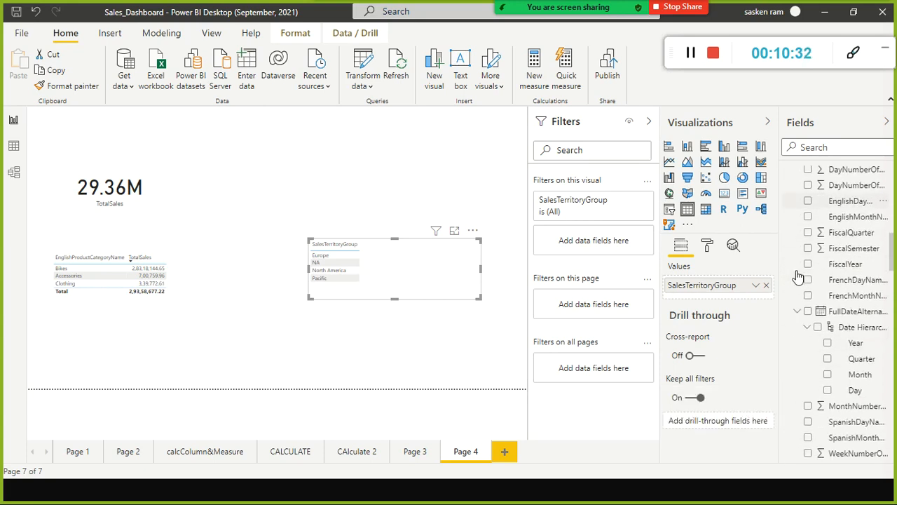
{"action": "scroll", "coordinate": [799, 277], "scroll_direction": "down", "scroll_amount": 2}
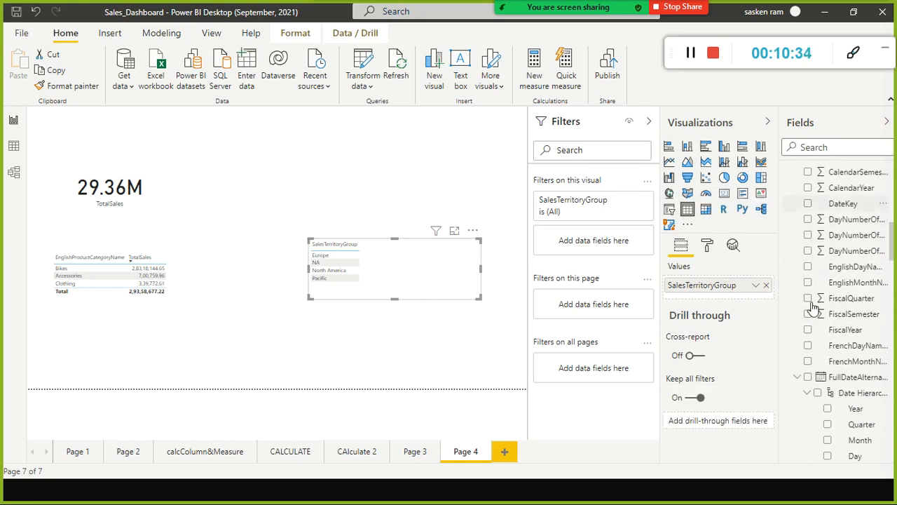
{"action": "left_click_drag", "start_coordinate": [848, 331], "coordinate": [407, 255]}
{"action": "left_click_drag", "start_coordinate": [436, 285], "coordinate": [370, 274]}
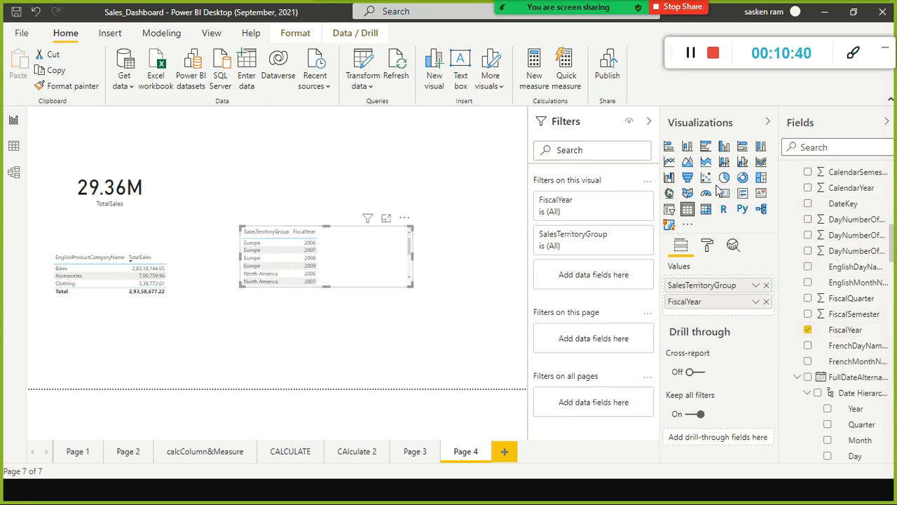
- Add the TotalSales measure to the sales territory table and convert it into an enlarged matrix with FiscalYear as columns
{"action": "scroll", "coordinate": [893, 231], "scroll_direction": "up", "scroll_amount": 10}
{"action": "left_click_drag", "start_coordinate": [838, 380], "coordinate": [387, 252]}
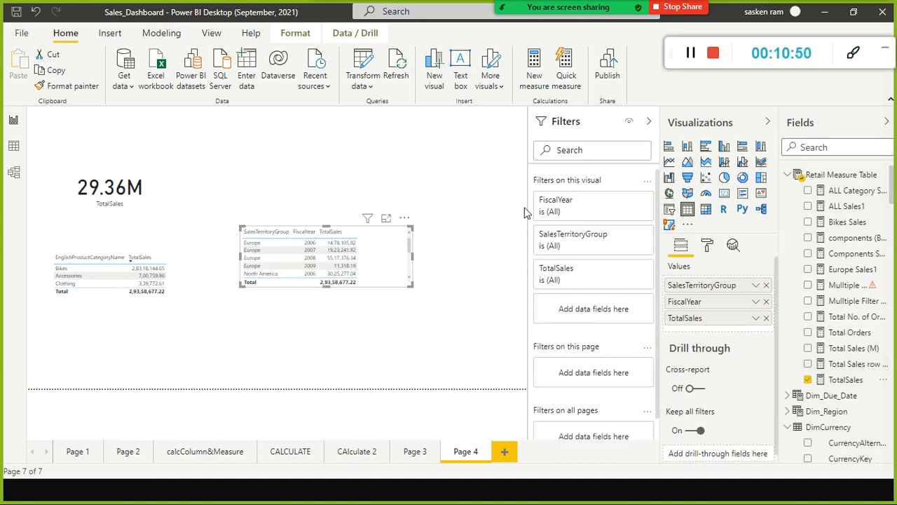
{"action": "left_click", "coordinate": [706, 208]}
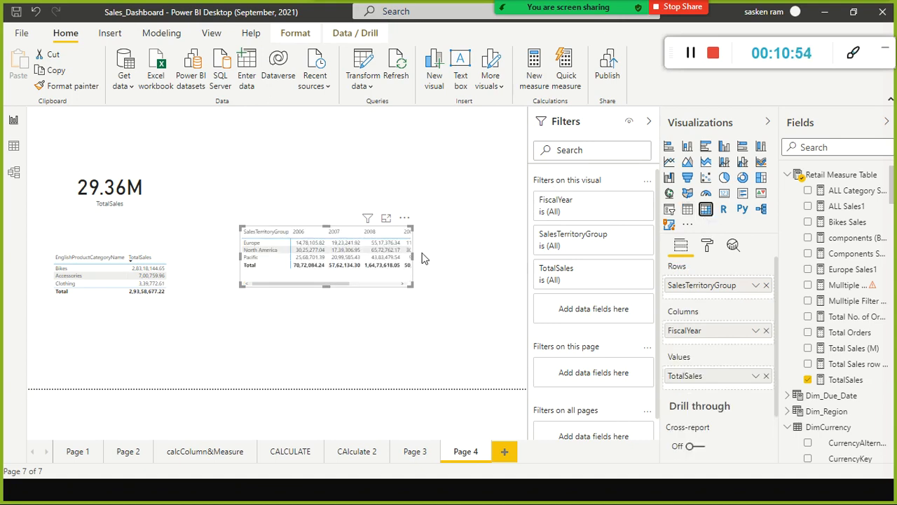
{"action": "left_click_drag", "start_coordinate": [414, 261], "coordinate": [452, 294]}
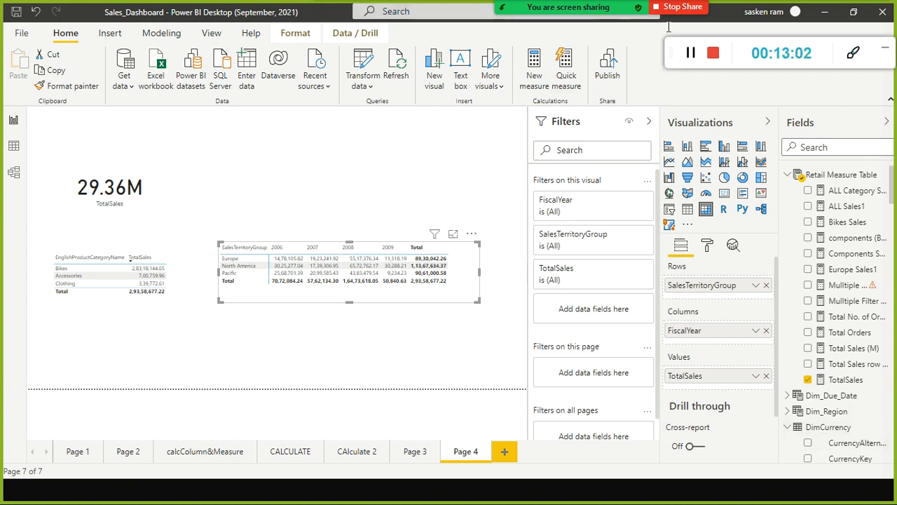
- Examine the formula of the SalesColumn calculated column in FactInternetSales
{"action": "scroll", "coordinate": [887, 379], "scroll_direction": "down", "scroll_amount": 6}
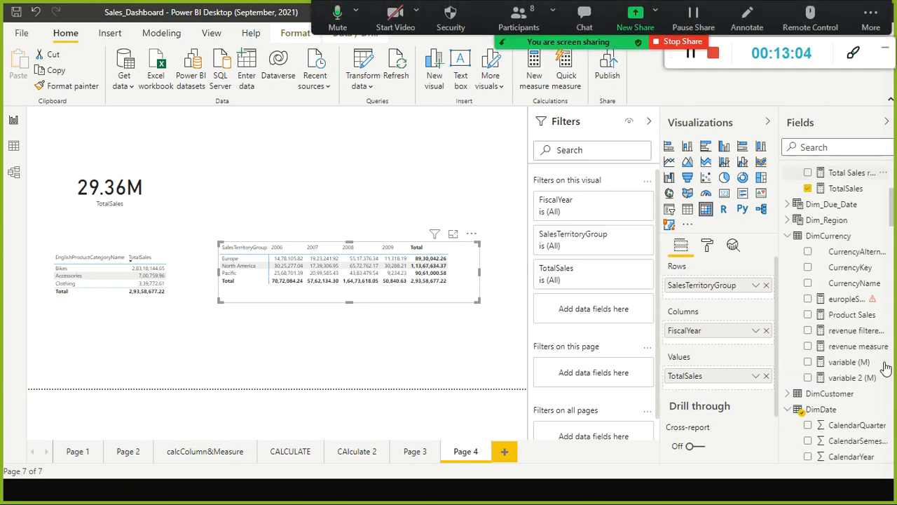
{"action": "scroll", "coordinate": [886, 369], "scroll_direction": "down", "scroll_amount": 8}
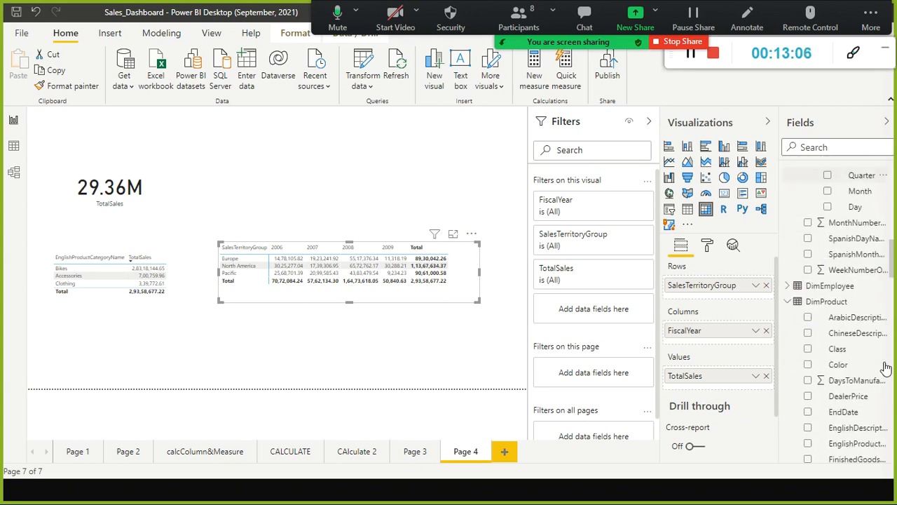
{"action": "scroll", "coordinate": [886, 369], "scroll_direction": "down", "scroll_amount": 10}
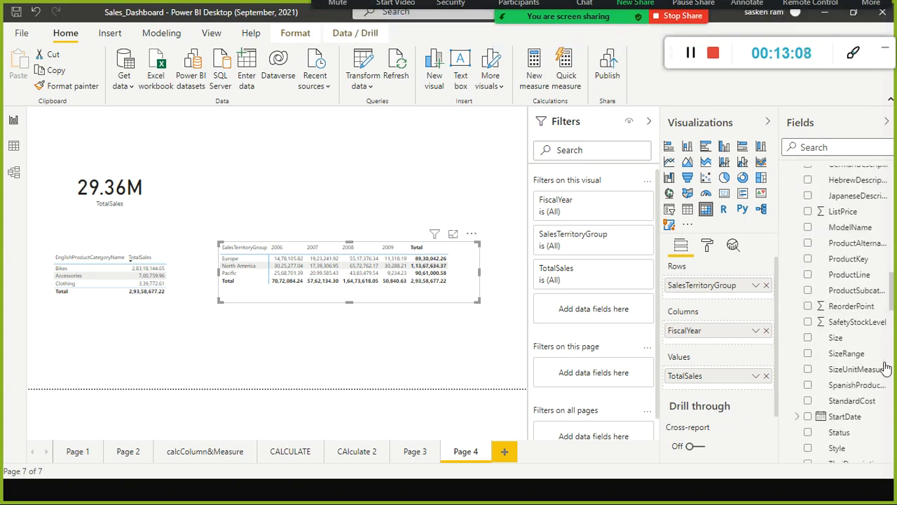
{"action": "scroll", "coordinate": [886, 368], "scroll_direction": "down", "scroll_amount": 8}
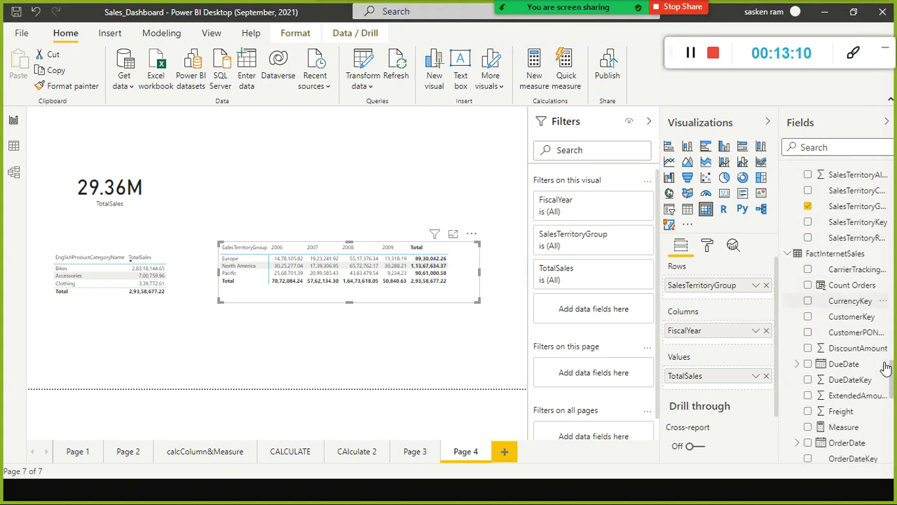
{"action": "scroll", "coordinate": [886, 369], "scroll_direction": "down", "scroll_amount": 6}
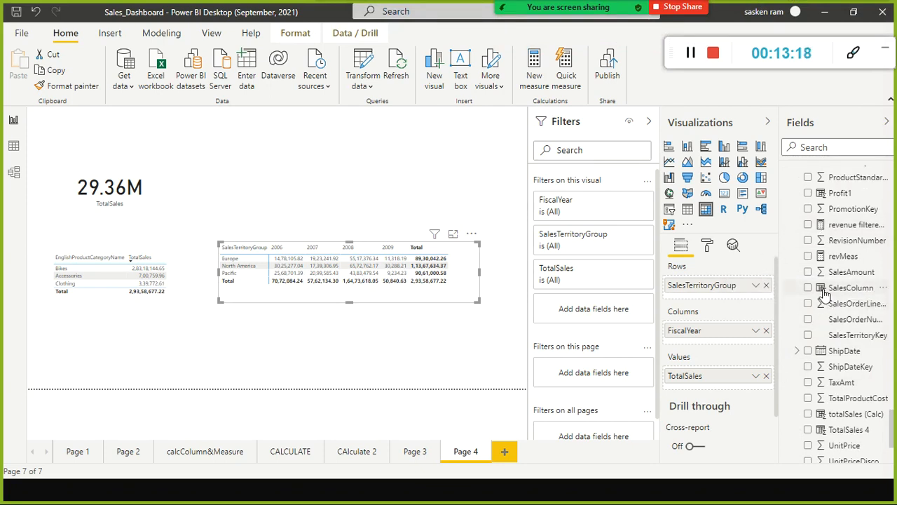
{"action": "left_click", "coordinate": [828, 290]}
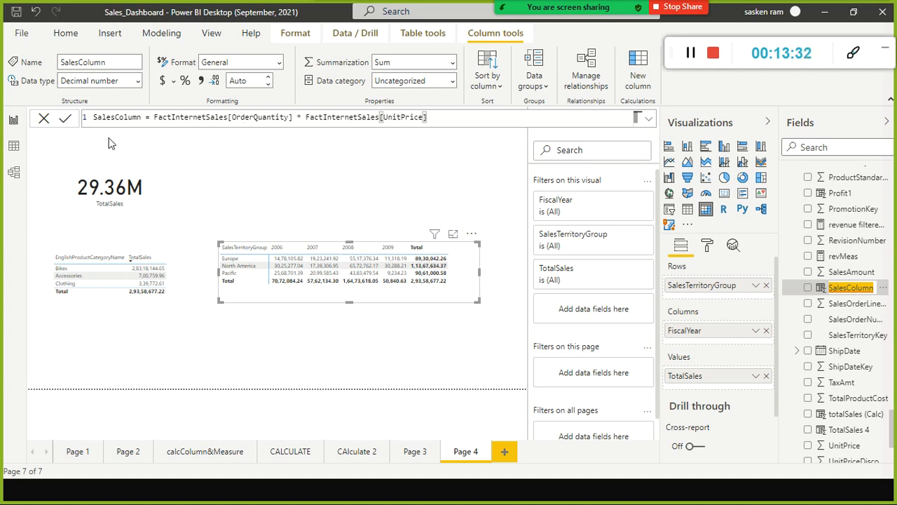
{"action": "left_click", "coordinate": [342, 177]}
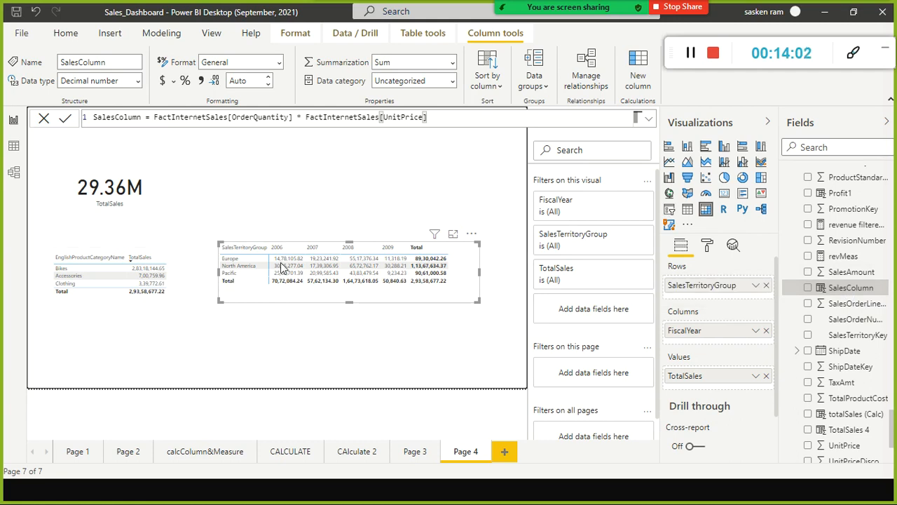
{"action": "left_click", "coordinate": [295, 235]}
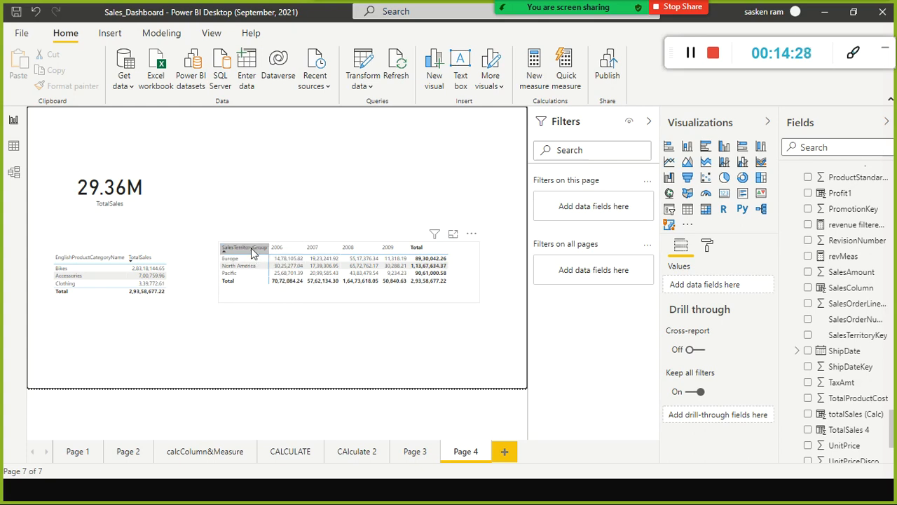
{"action": "mouse_move", "coordinate": [281, 259]}
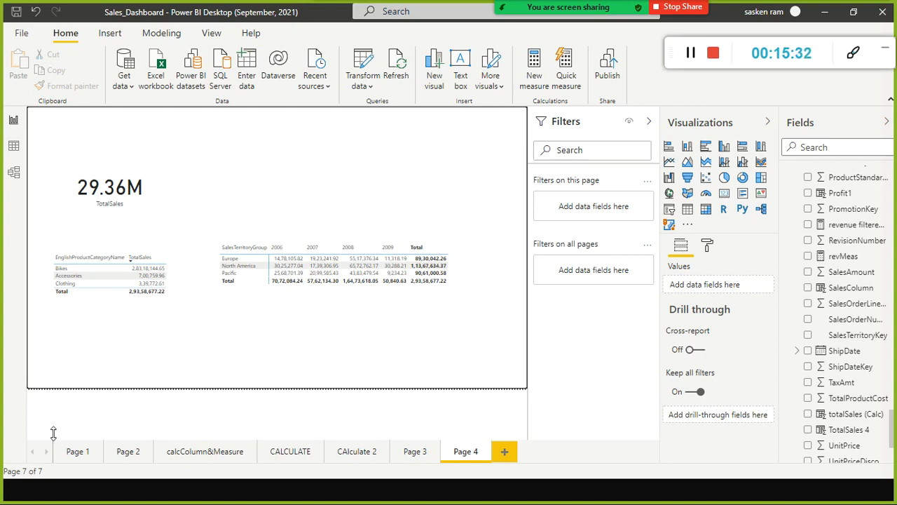
- Reduce the height of the TotalSales card and place a new empty card beside it
{"action": "left_click", "coordinate": [156, 203]}
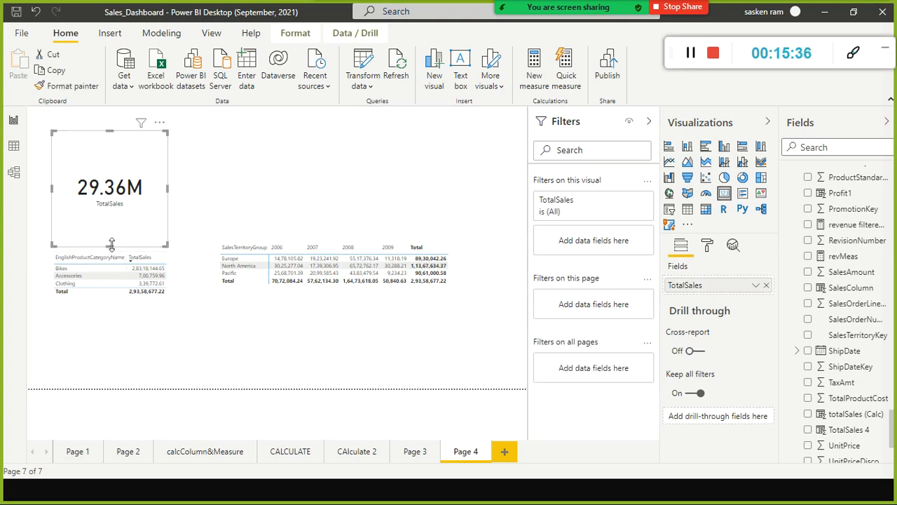
{"action": "left_click_drag", "start_coordinate": [110, 246], "coordinate": [109, 205]}
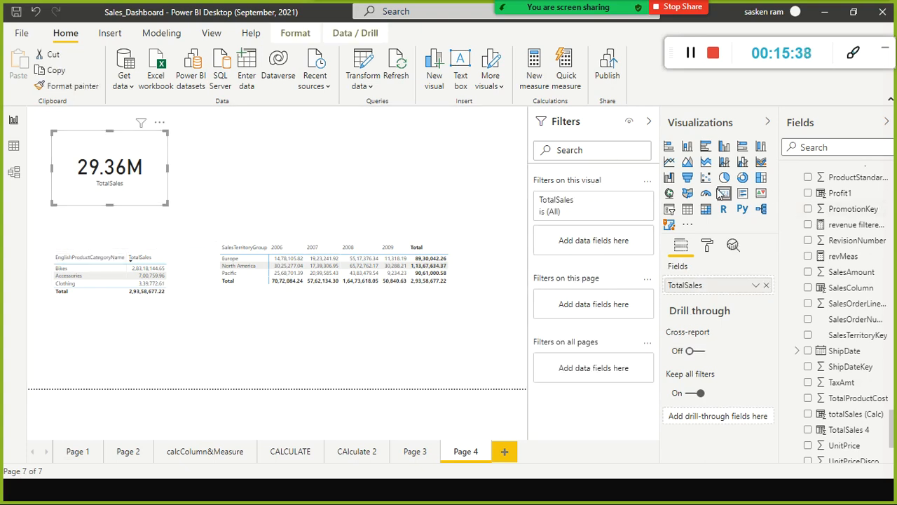
{"action": "left_click", "coordinate": [438, 155]}
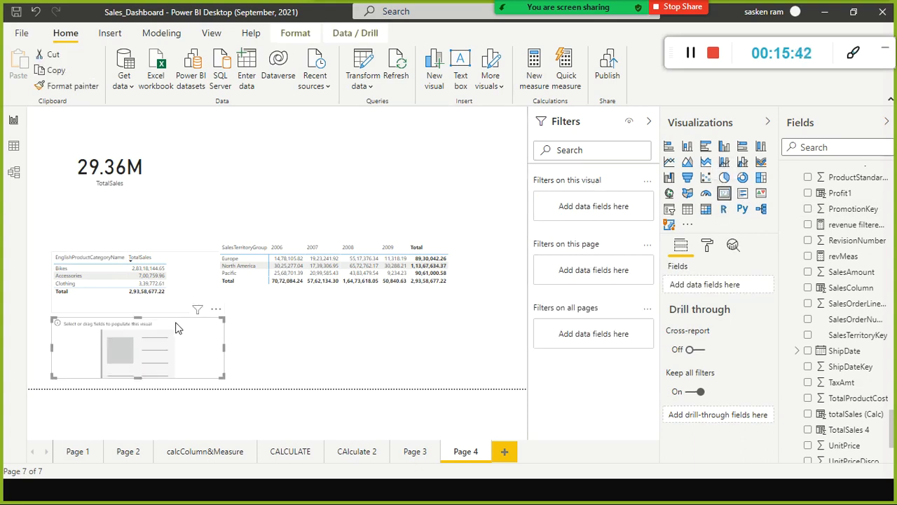
{"action": "left_click_drag", "start_coordinate": [170, 336], "coordinate": [288, 169]}
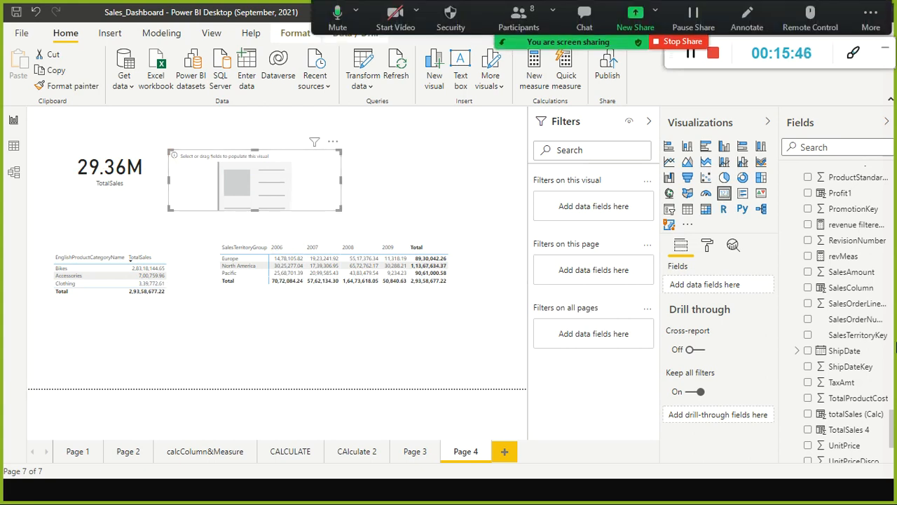
- Put the TotalSales 4 column from FactInternetSales in the empty card and position it beside the TotalSales card
{"action": "scroll", "coordinate": [882, 413], "scroll_direction": "down", "scroll_amount": 4}
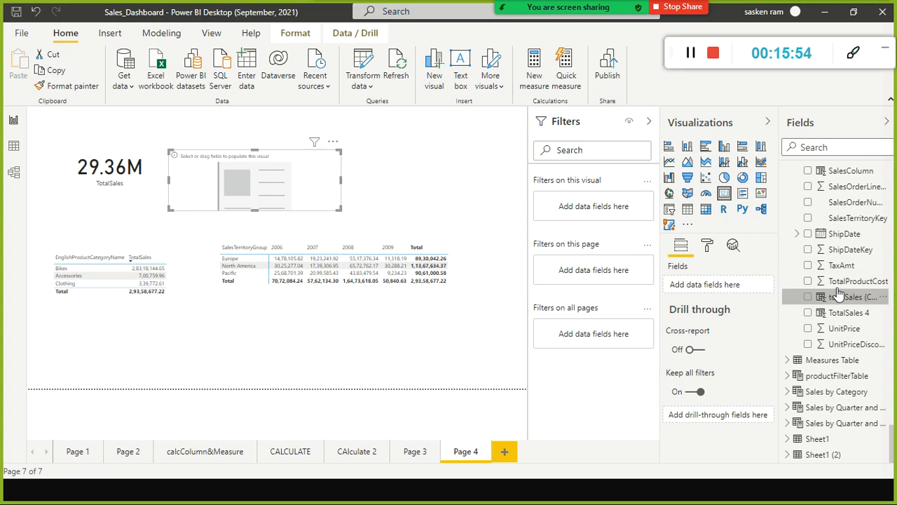
{"action": "left_click", "coordinate": [839, 296]}
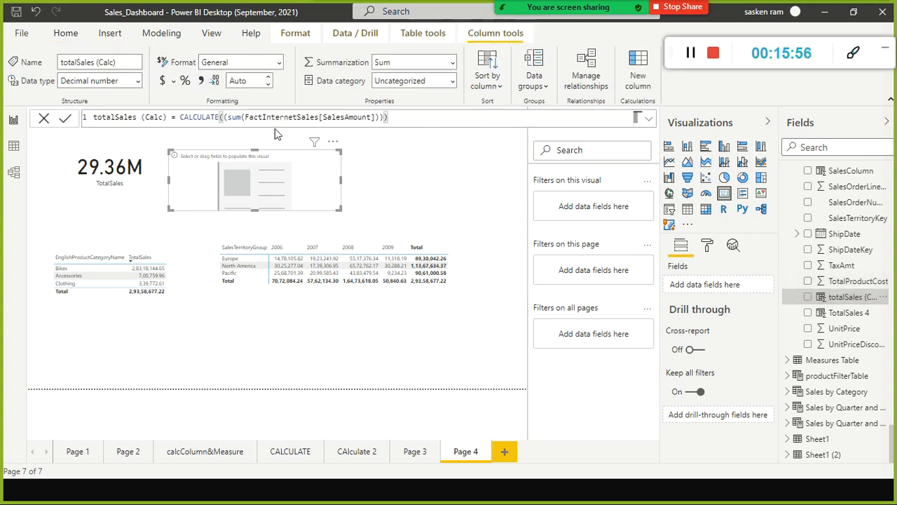
{"action": "double_click", "coordinate": [846, 315]}
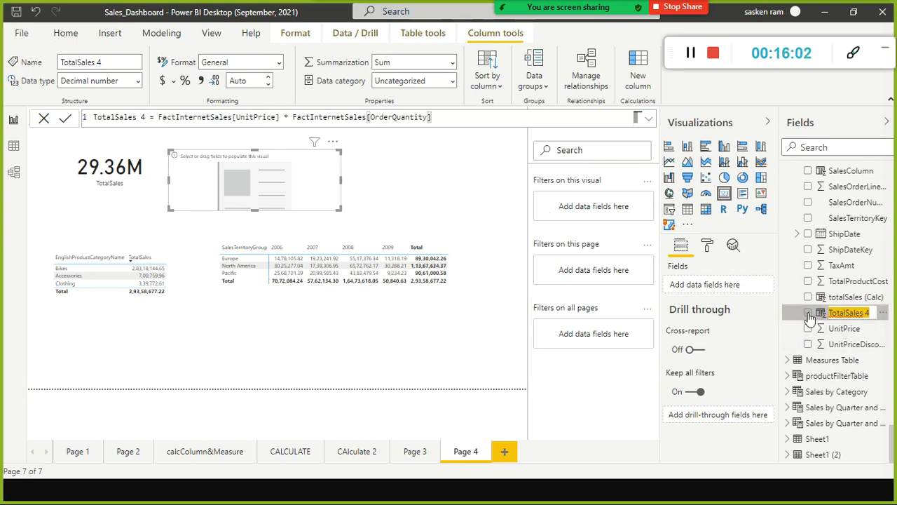
{"action": "left_click_drag", "start_coordinate": [818, 316], "coordinate": [249, 176]}
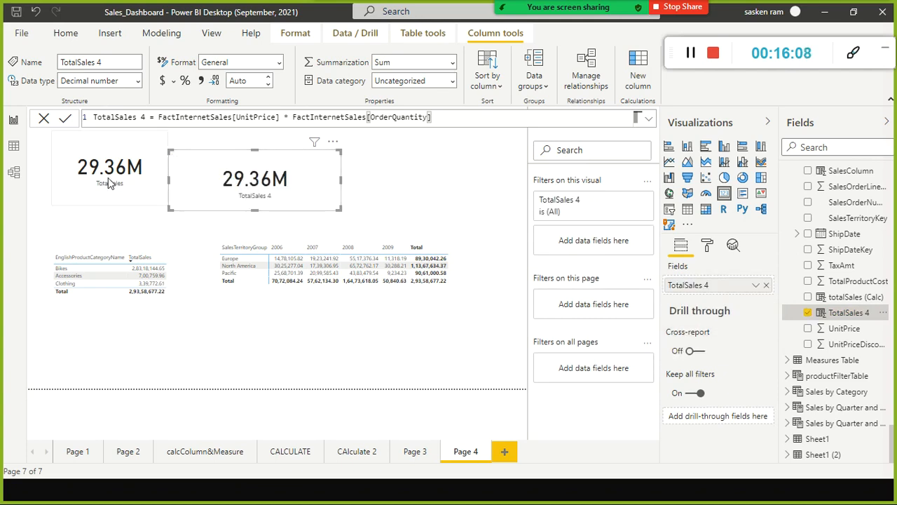
{"action": "left_click_drag", "start_coordinate": [323, 185], "coordinate": [335, 168]}
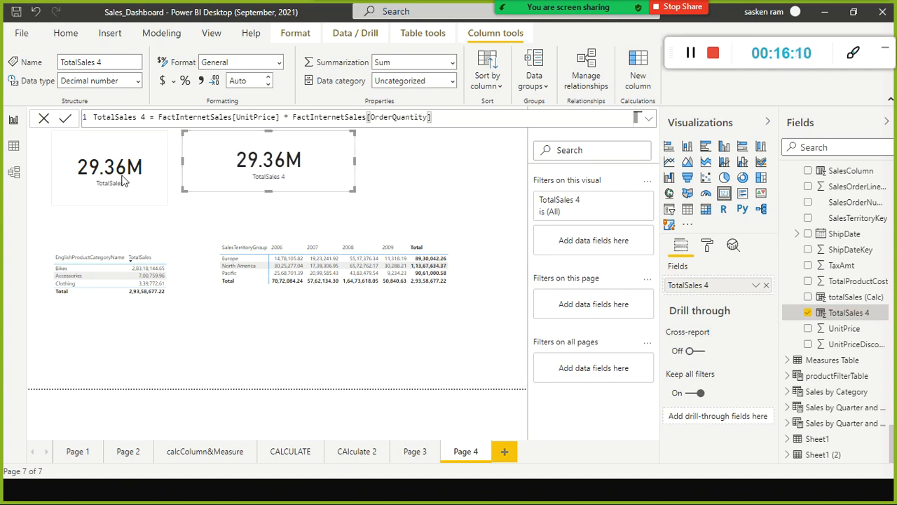
{"action": "left_click", "coordinate": [229, 197]}
{"action": "left_click_drag", "start_coordinate": [232, 172], "coordinate": [234, 190]}
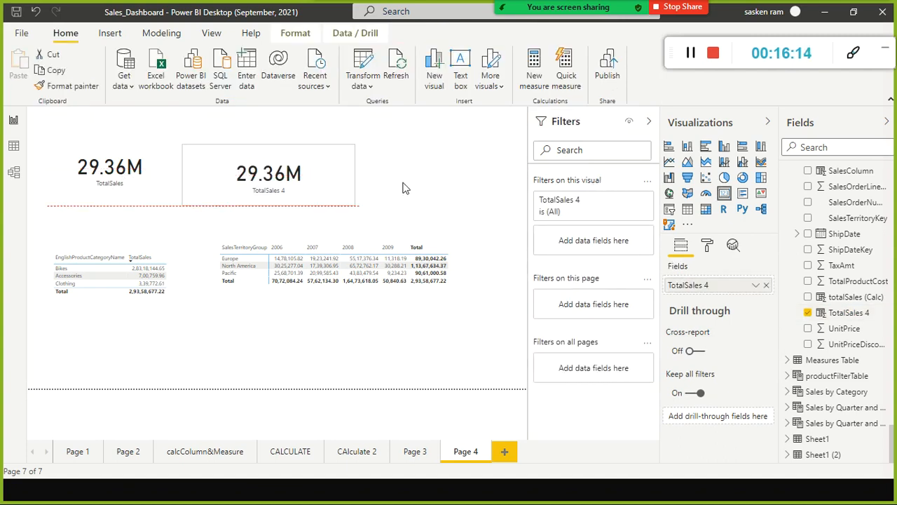
{"action": "left_click", "coordinate": [406, 186]}
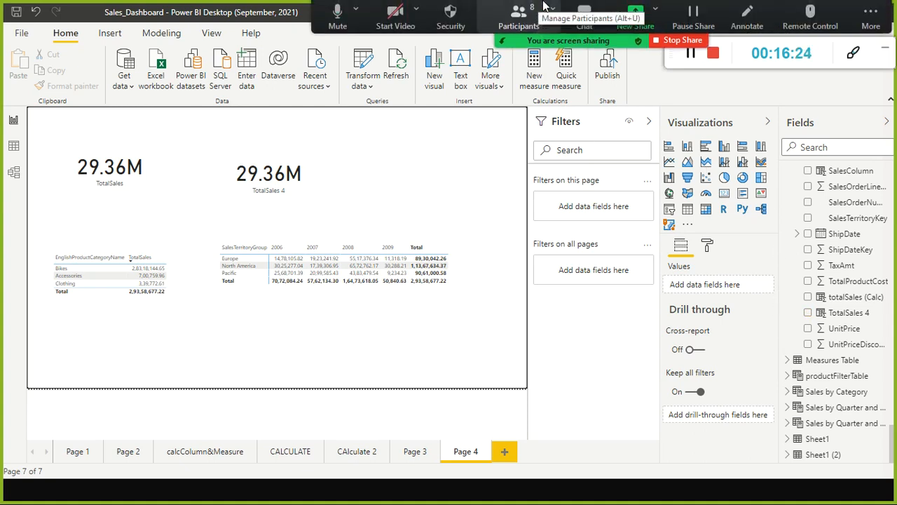
- Check the list of meeting participants in Zoom and close it
{"action": "left_click", "coordinate": [519, 17]}
{"action": "scroll", "coordinate": [497, 234], "scroll_direction": "down", "scroll_amount": 3}
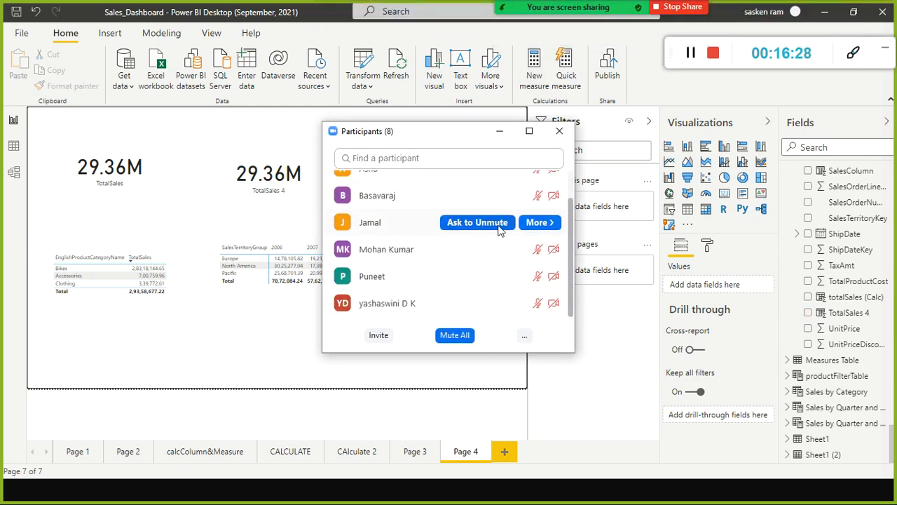
{"action": "left_click", "coordinate": [560, 131]}
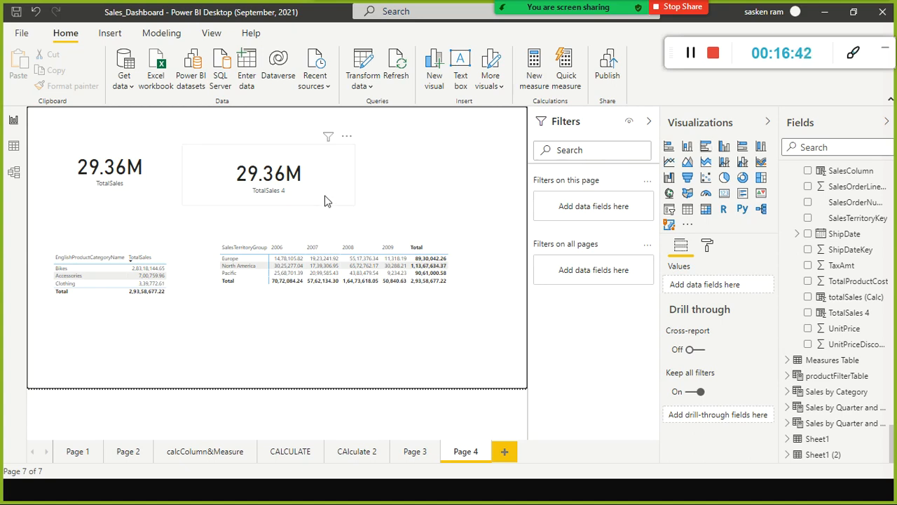
- Align the TotalSales 4 card with the TotalSales card and make it narrower
{"action": "left_click_drag", "start_coordinate": [325, 201], "coordinate": [301, 194]}
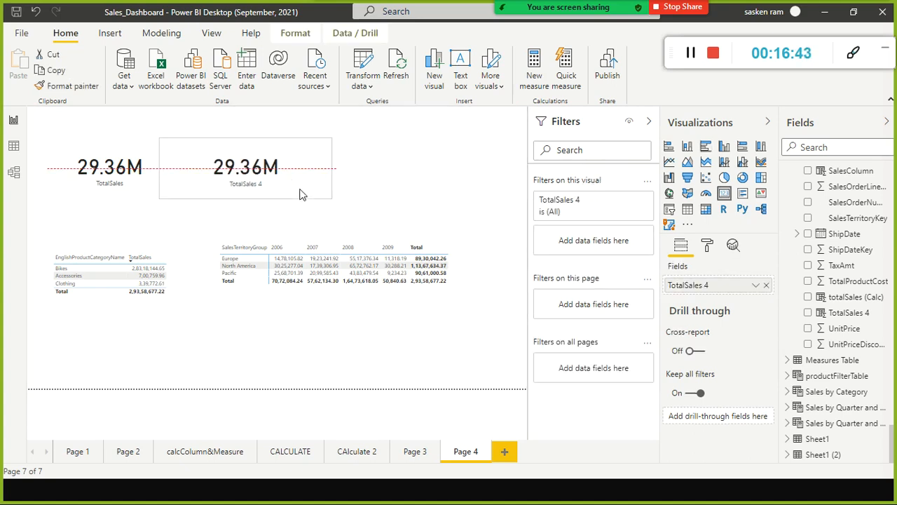
{"action": "left_click_drag", "start_coordinate": [331, 168], "coordinate": [277, 167]}
{"action": "left_click", "coordinate": [354, 181]}
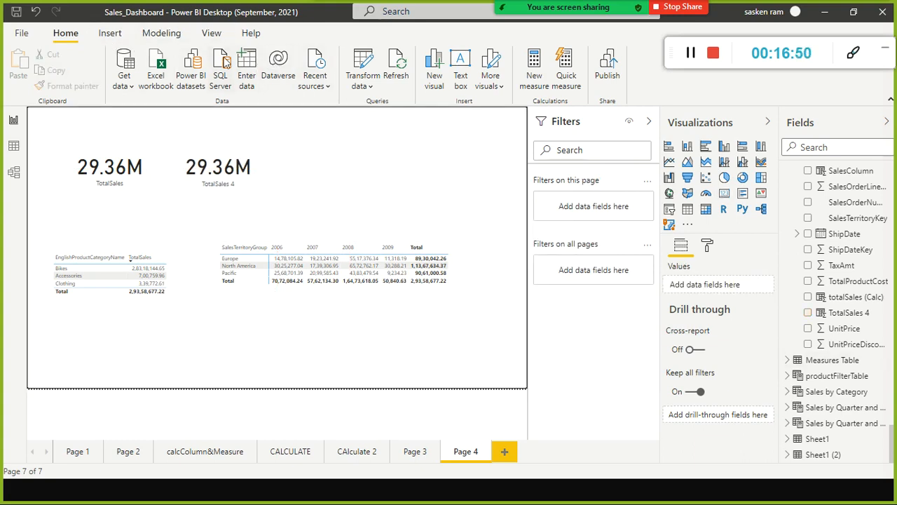
- Create a new measure sumxTotalSales that uses SUMX with FactInternetSales as its table argument
{"action": "left_click", "coordinate": [153, 36]}
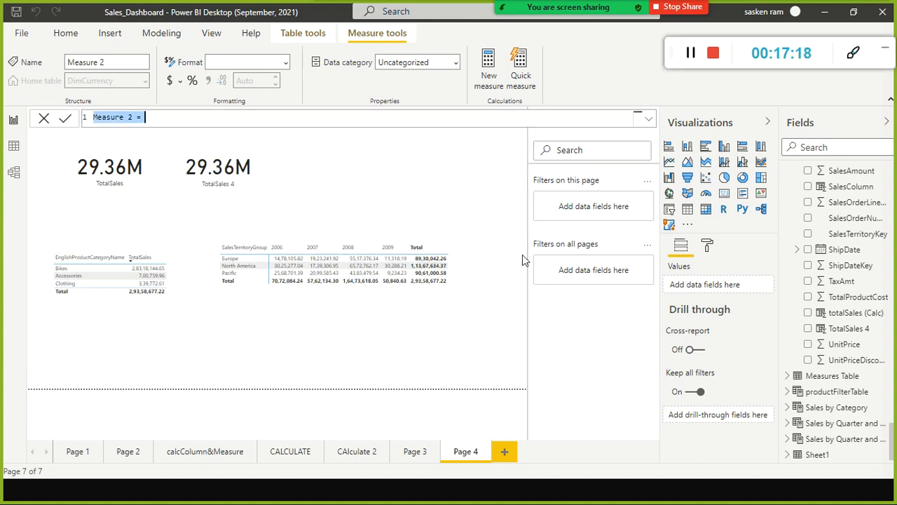
{"action": "left_click_drag", "start_coordinate": [193, 125], "coordinate": [83, 123]}
{"action": "type", "text": "su"}
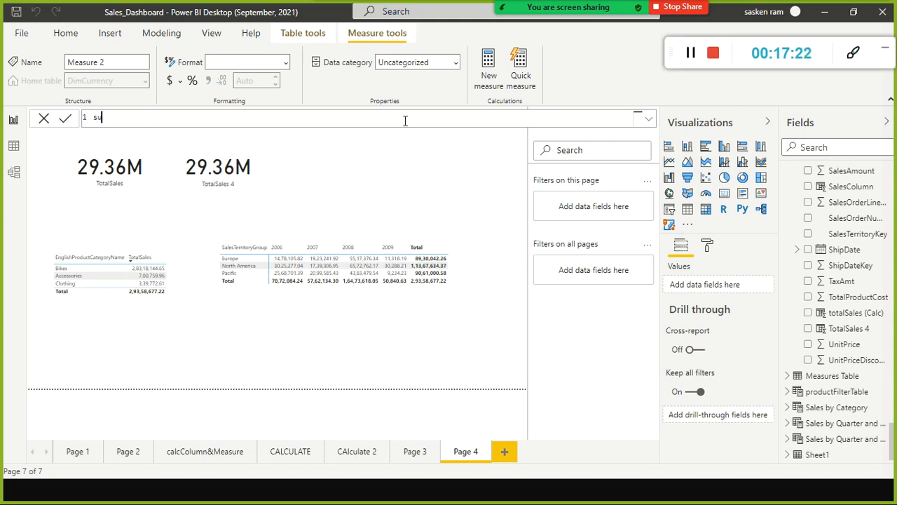
{"action": "type", "text": "mxTotalSales = sumx("}
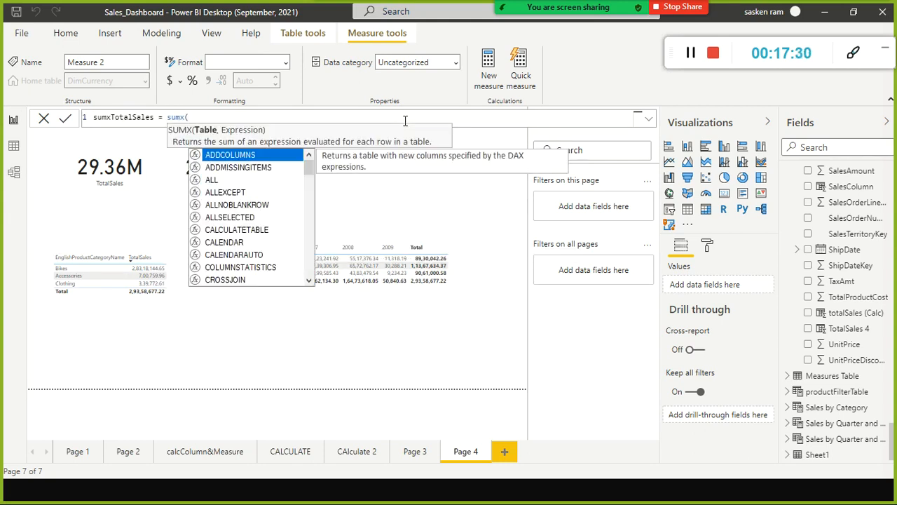
{"action": "type", "text": "fact"}
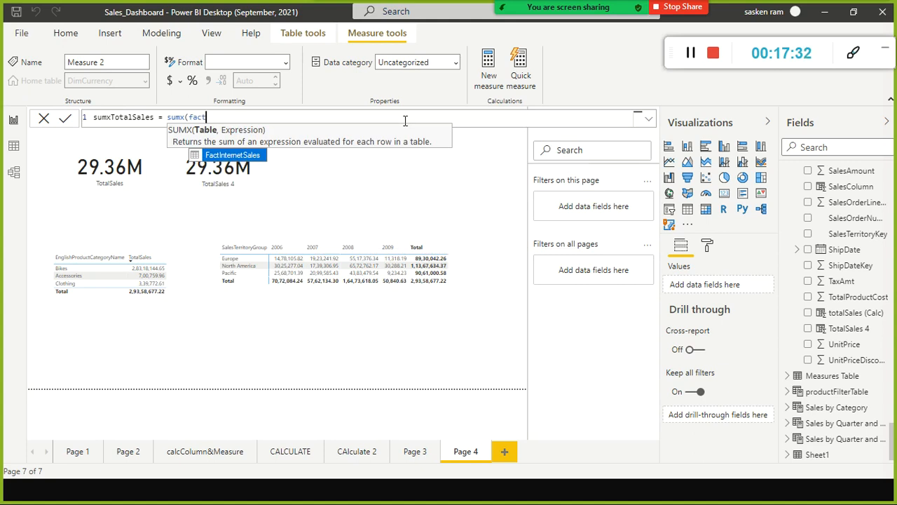
{"action": "key", "text": "Tab"}
{"action": "type", "text": ","}
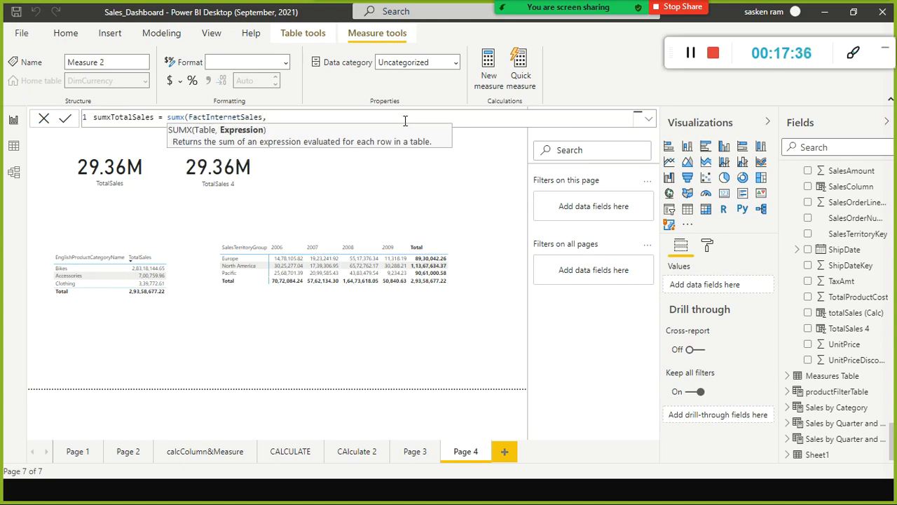
- Begin the SUMX expression of the sumxTotalSales measure with the FactInternetSales[OrderQuantity] column
{"action": "type", "text": " factin"}
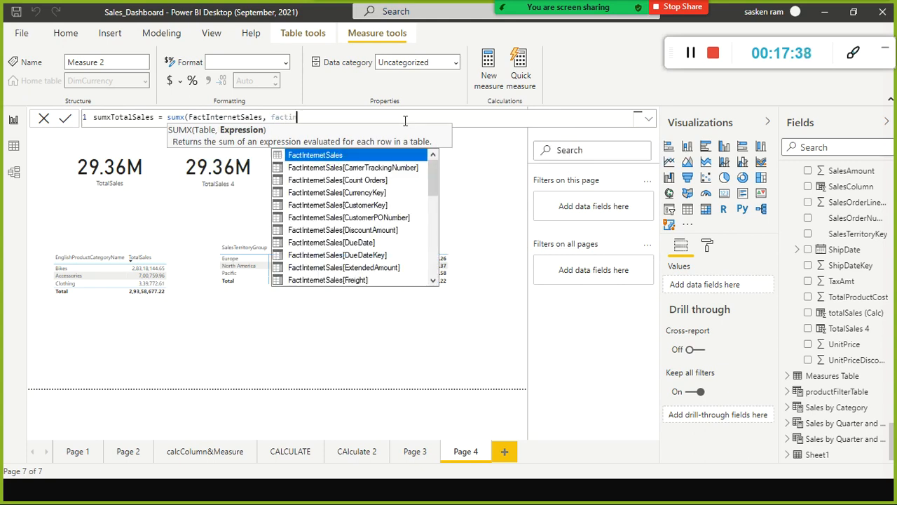
{"action": "key", "text": "Down"}
{"action": "key", "text": "Down"}
{"action": "key", "text": "Down"}
{"action": "key", "text": "Down"}
{"action": "key", "text": "Down"}
{"action": "key", "text": "Down"}
{"action": "key", "text": "Down"}
{"action": "key", "text": "Down"}
{"action": "key", "text": "Down"}
{"action": "key", "text": "Down"}
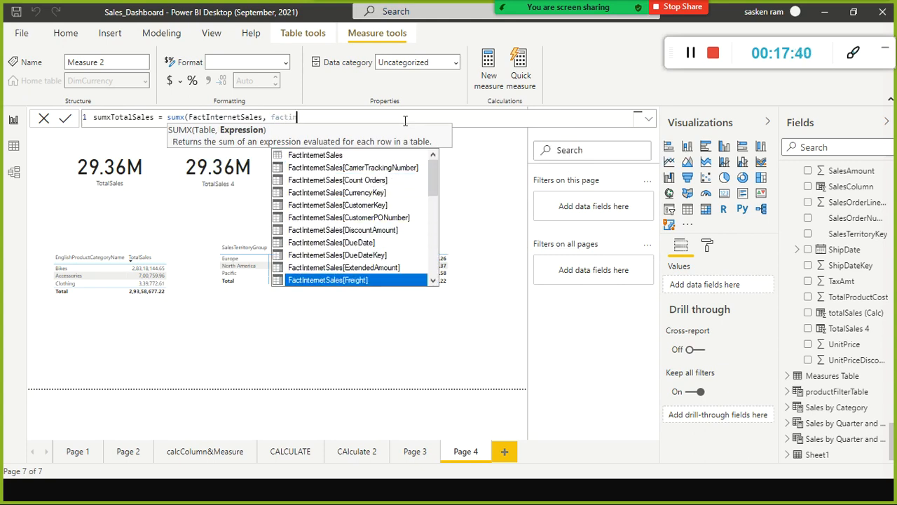
{"action": "key", "text": "Down"}
{"action": "key", "text": "Down"}
{"action": "key", "text": "Down"}
{"action": "key", "text": "Down"}
{"action": "key", "text": "Down"}
{"action": "key", "text": "Down"}
{"action": "key", "text": "Down"}
{"action": "key", "text": "Down"}
{"action": "key", "text": "Down"}
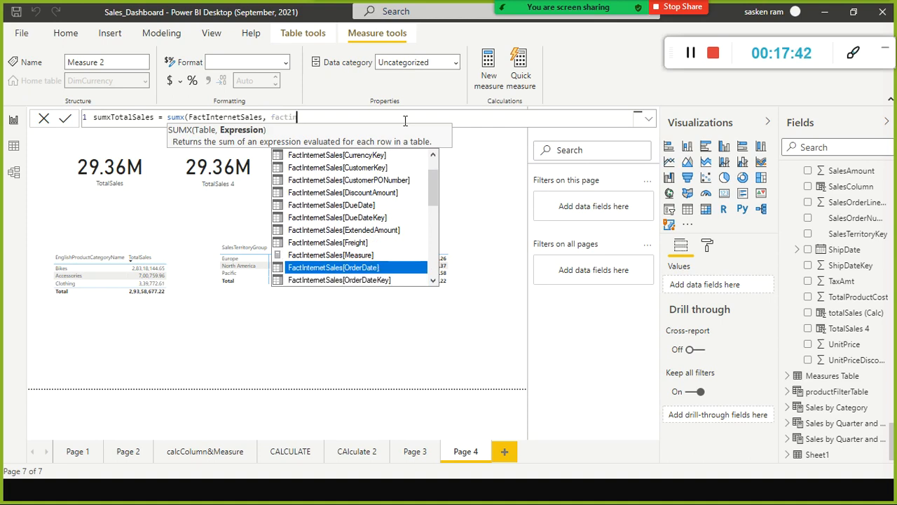
{"action": "key", "text": "Up"}
{"action": "key", "text": "Up"}
{"action": "key", "text": "Up"}
{"action": "key", "text": "Up"}
{"action": "key", "text": "Up"}
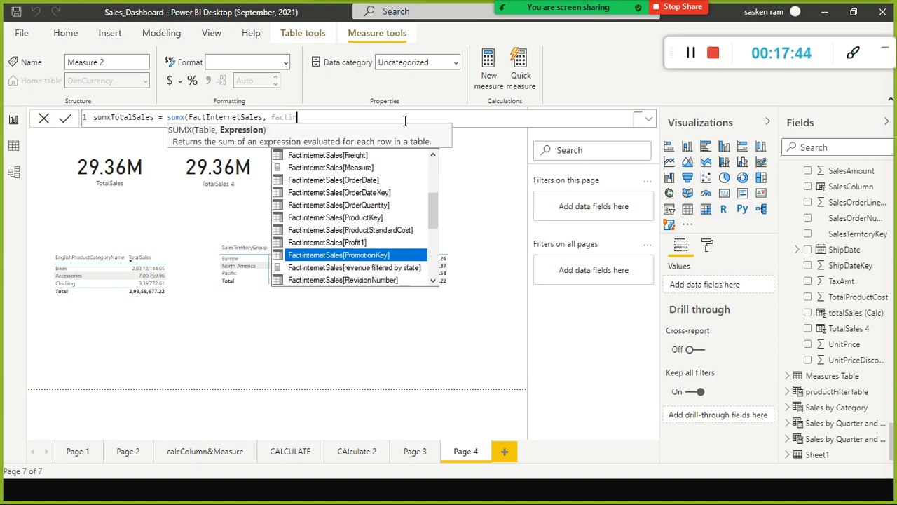
{"action": "key", "text": "Tab"}
- Complete the measure by multiplying by FactInternetSales[UnitPrice], and set its home table to FactInternetSales
{"action": "type", "text": "* fact"}
{"action": "type", "text": "inter"}
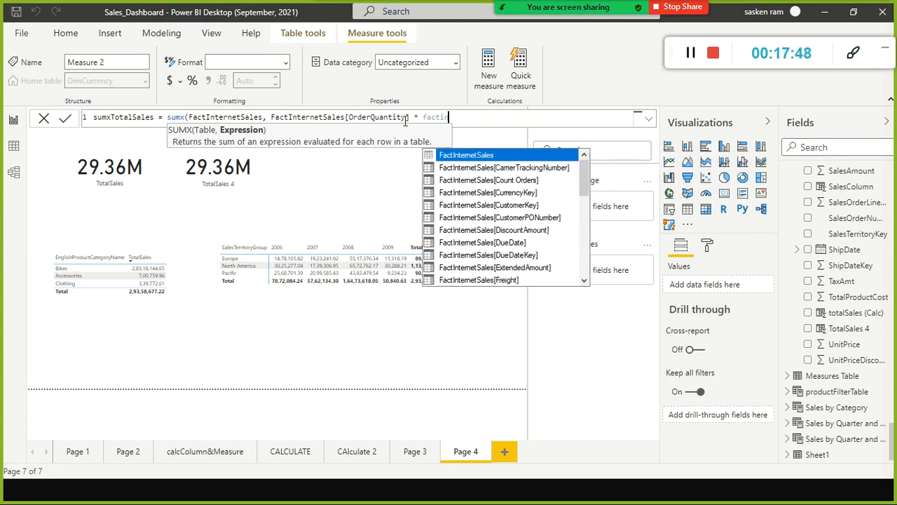
{"action": "type", "text": "netsales["}
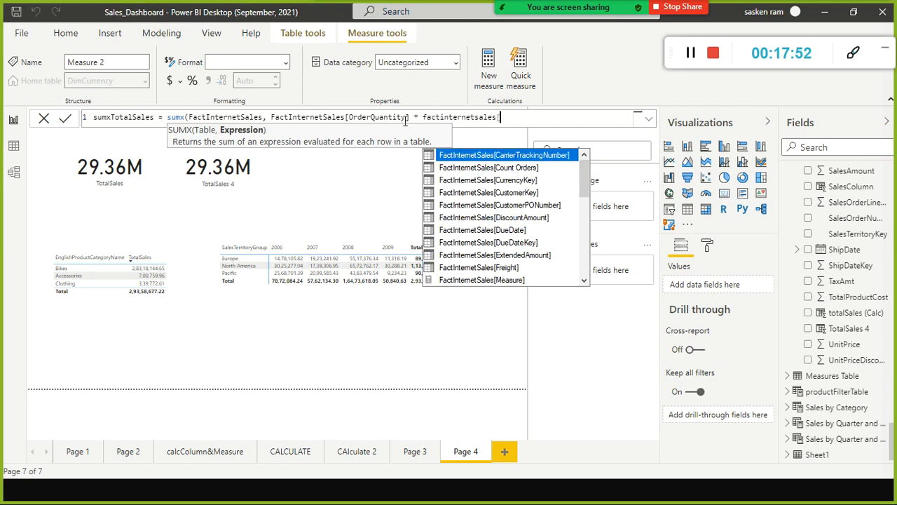
{"action": "type", "text": "uni"}
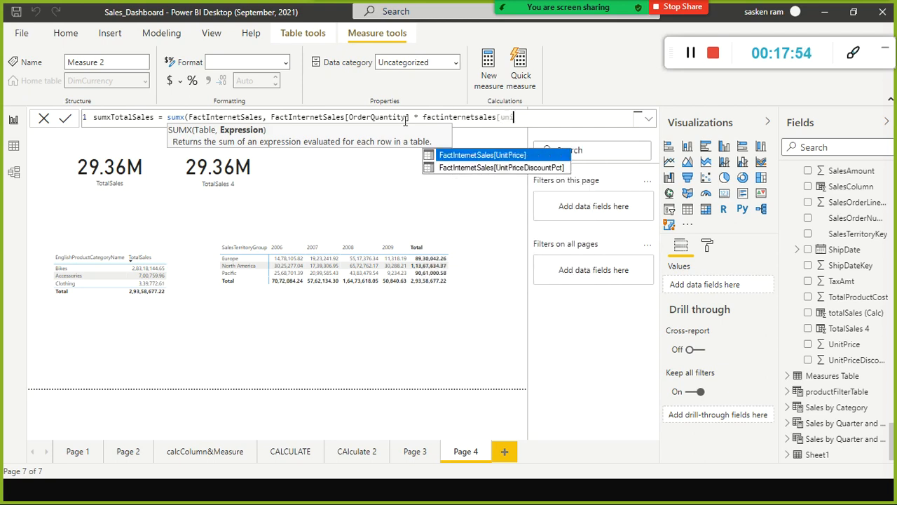
{"action": "key", "text": "Tab"}
{"action": "type", "text": ")"}
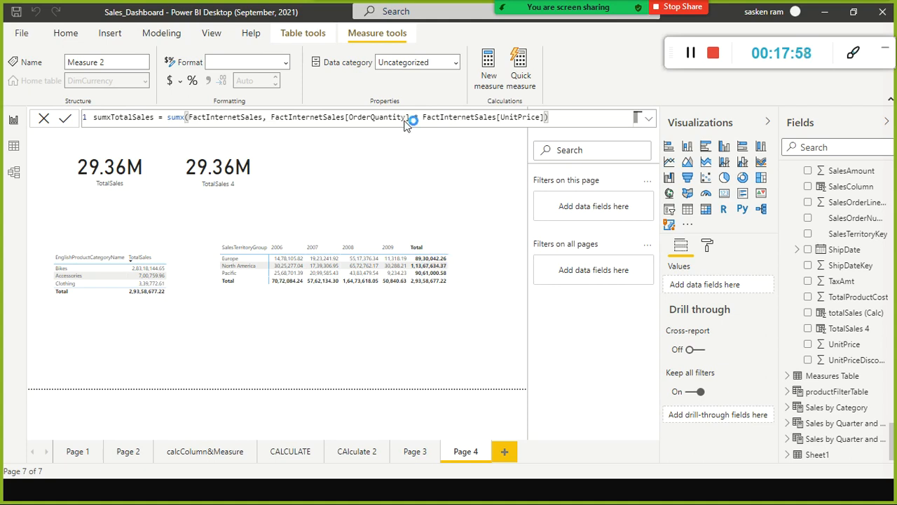
{"action": "key", "text": "Return"}
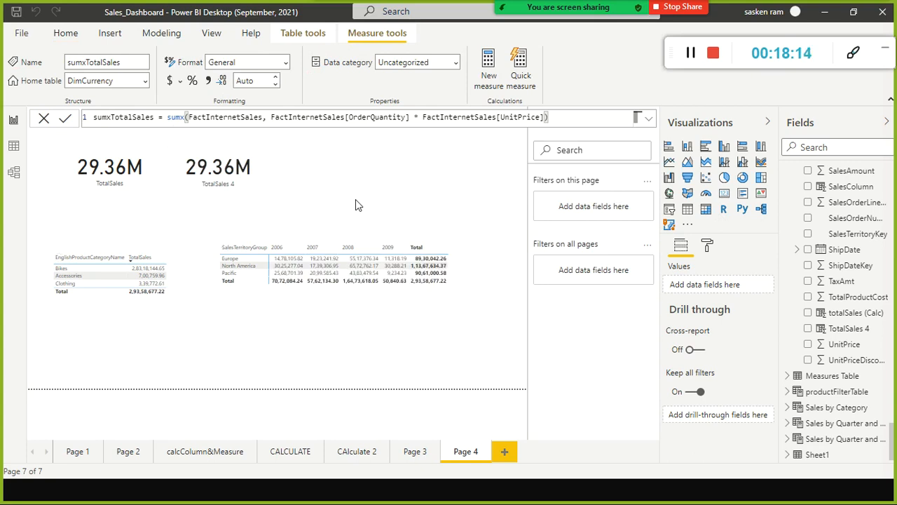
{"action": "left_click", "coordinate": [146, 82]}
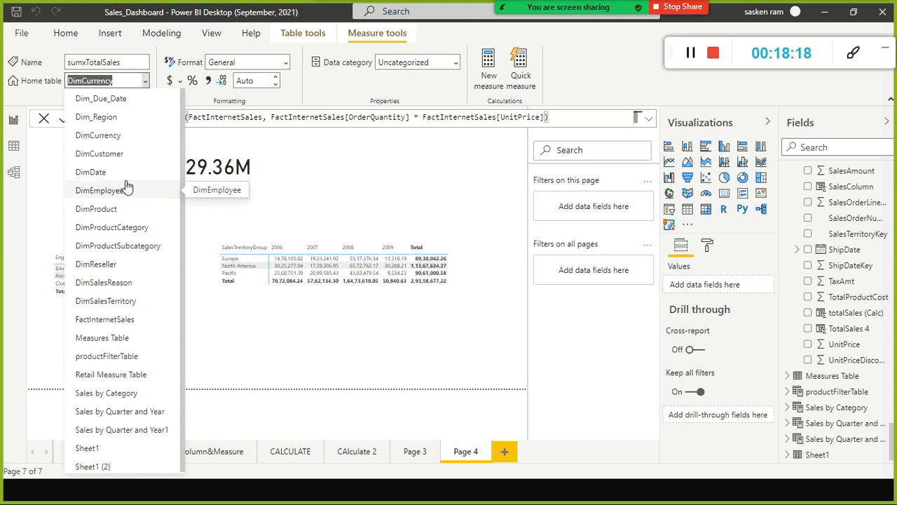
{"action": "left_click", "coordinate": [139, 319]}
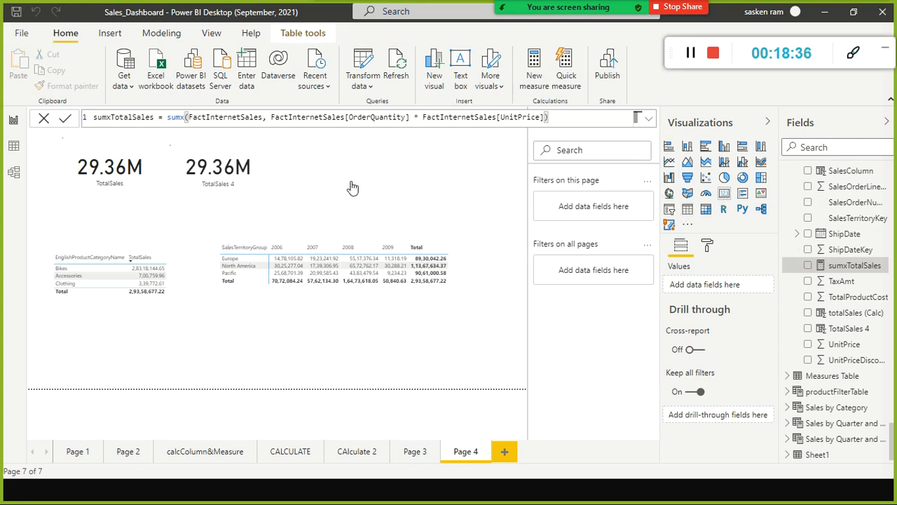
- Add a card visual beside the TotalSales 4 card and fill it with the sumxTotalSales measure
{"action": "left_click", "coordinate": [724, 194]}
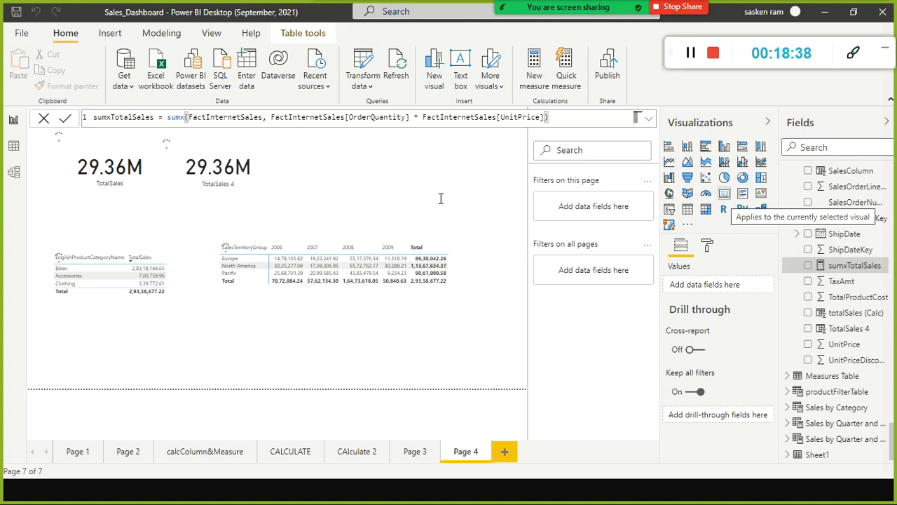
{"action": "left_click_drag", "start_coordinate": [190, 344], "coordinate": [415, 177]}
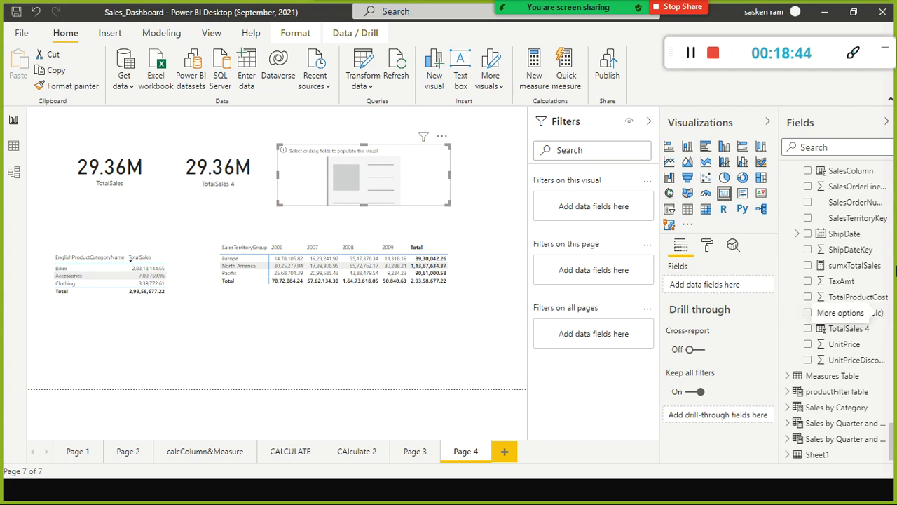
{"action": "left_click_drag", "start_coordinate": [867, 270], "coordinate": [370, 174]}
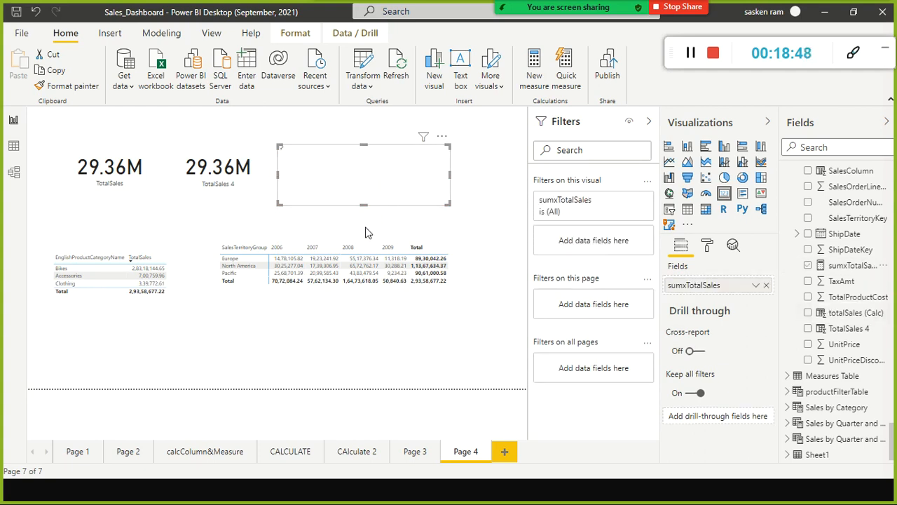
{"action": "left_click", "coordinate": [456, 226]}
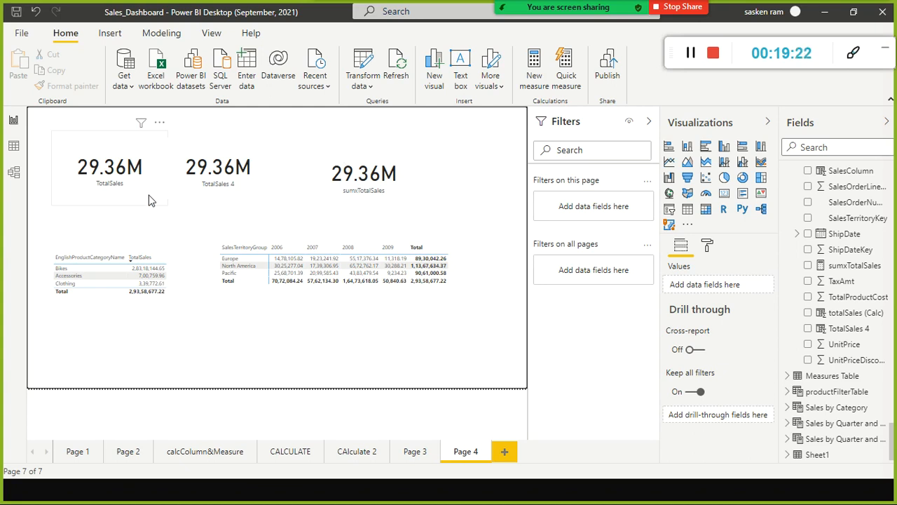
- Review the formula of the sumxTotalSales measure used in the new card
{"action": "left_click", "coordinate": [397, 202]}
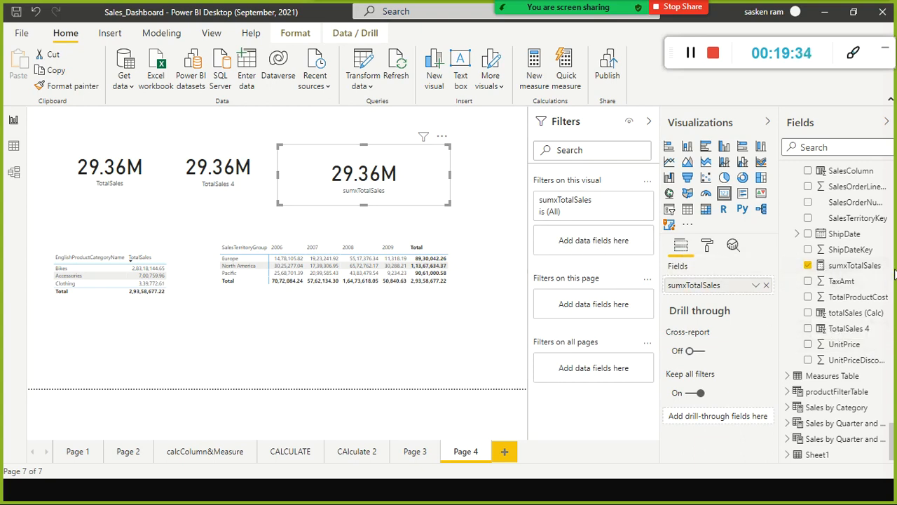
{"action": "left_click", "coordinate": [860, 270]}
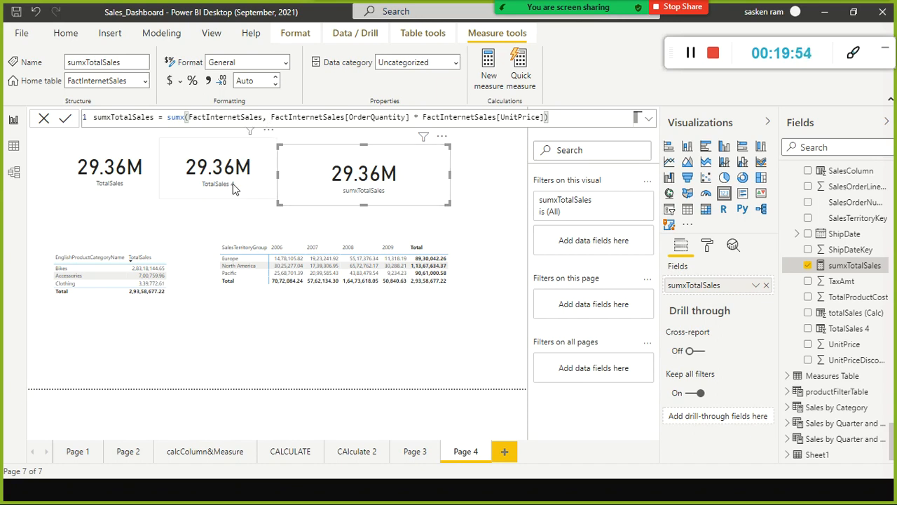
{"action": "left_click", "coordinate": [470, 218]}
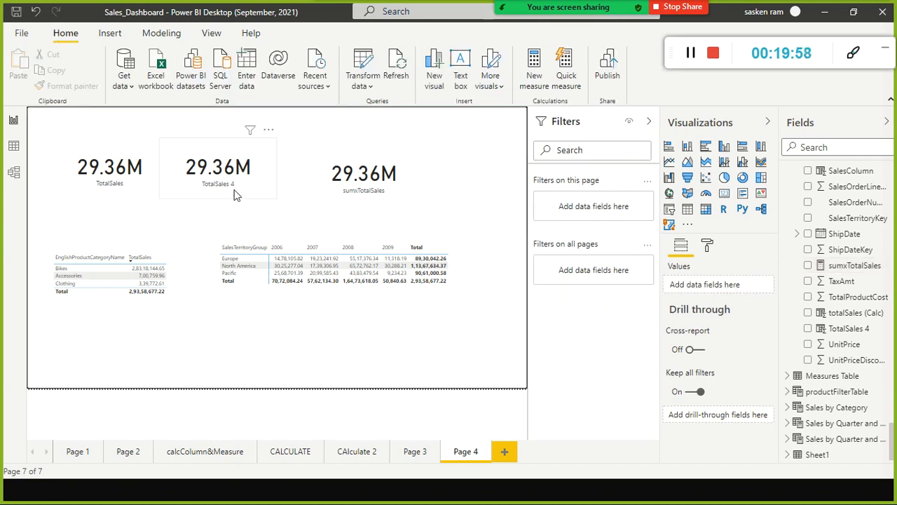
- Examine the calculated columns of the FactInternetSales table in the data view and look through the field list for measures
{"action": "left_click", "coordinate": [13, 145]}
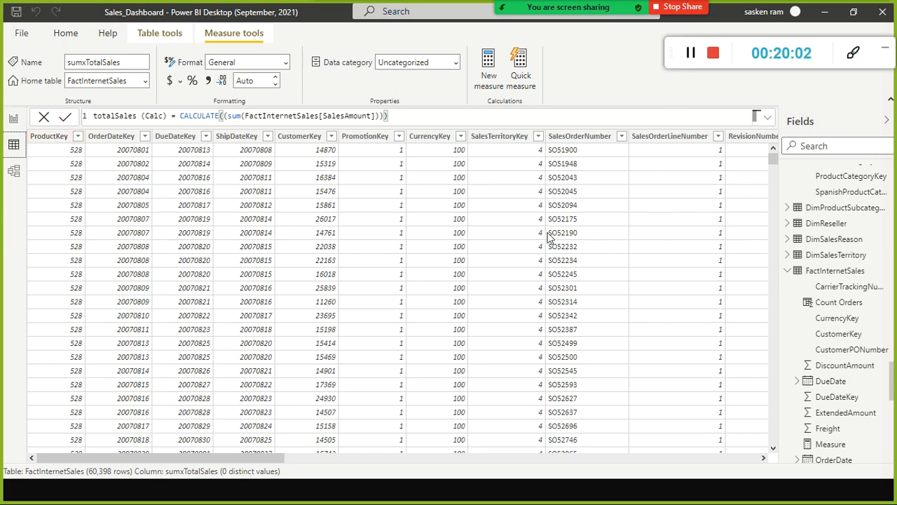
{"action": "left_click", "coordinate": [834, 272]}
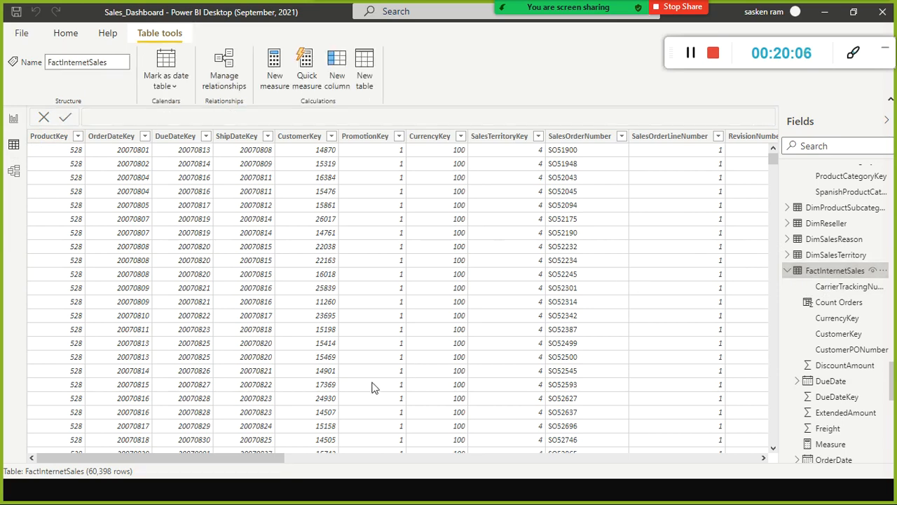
{"action": "left_click_drag", "start_coordinate": [264, 457], "coordinate": [783, 454]}
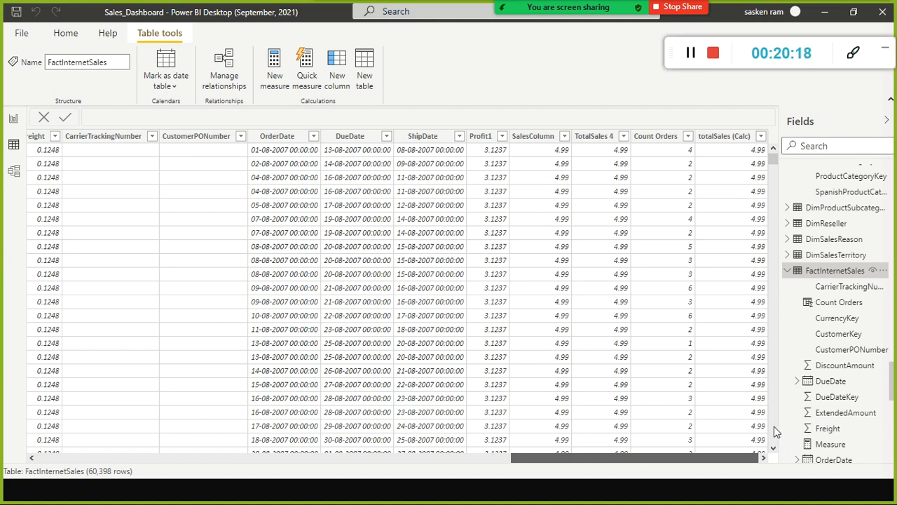
{"action": "scroll", "coordinate": [872, 240], "scroll_direction": "up", "scroll_amount": 5}
{"action": "scroll", "coordinate": [873, 240], "scroll_direction": "up", "scroll_amount": 6}
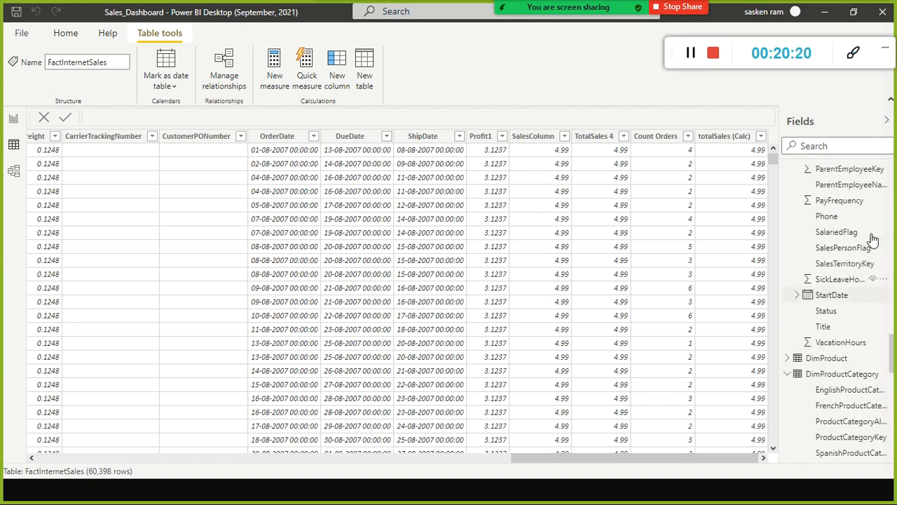
{"action": "scroll", "coordinate": [873, 240], "scroll_direction": "up", "scroll_amount": 10}
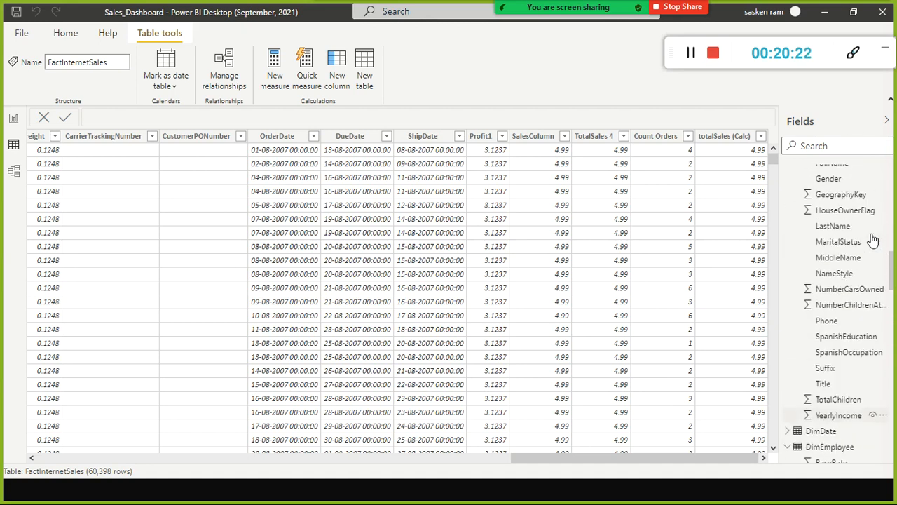
{"action": "scroll", "coordinate": [865, 253], "scroll_direction": "up", "scroll_amount": 5}
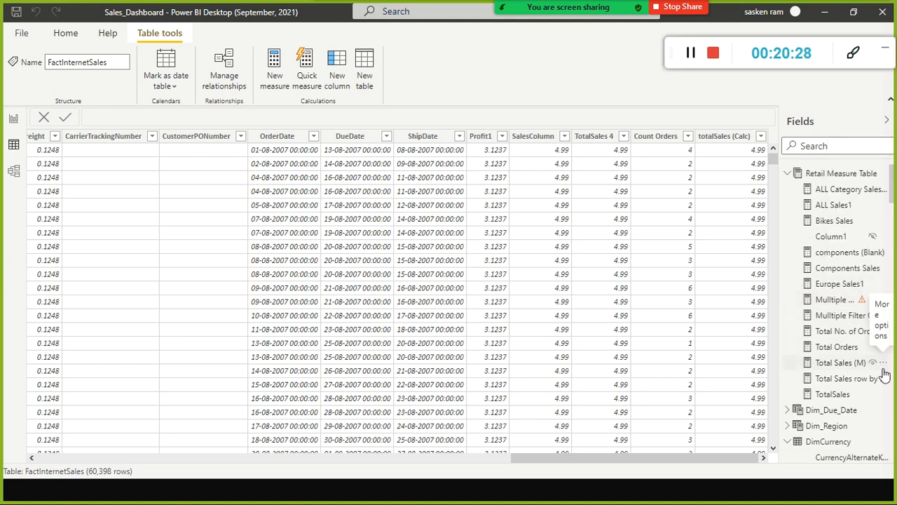
{"action": "scroll", "coordinate": [872, 317], "scroll_direction": "down", "scroll_amount": 4}
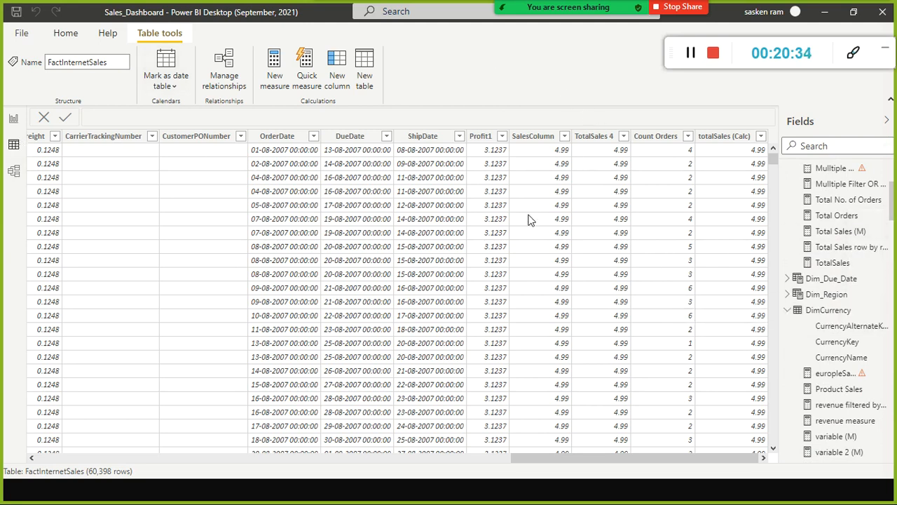
- Return to the report page and check the fields behind the sumxTotalSales and TotalSales 4 cards
{"action": "left_click", "coordinate": [13, 119]}
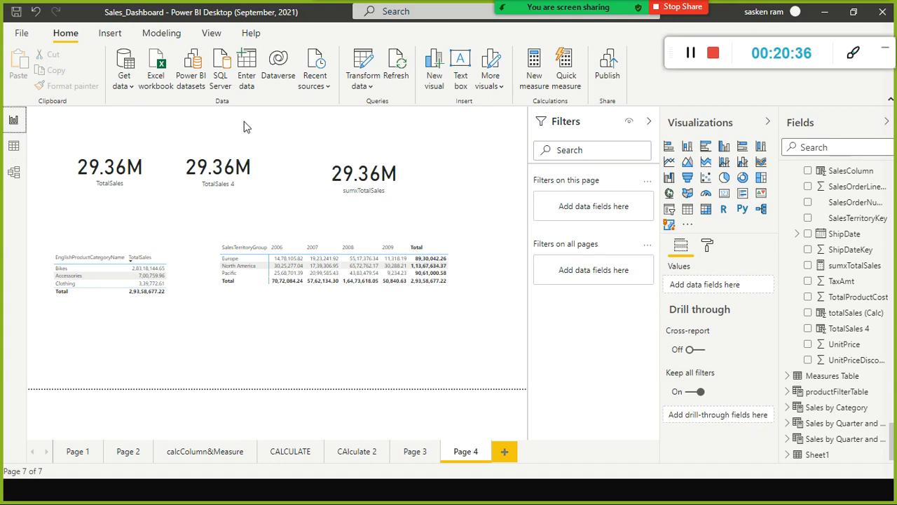
{"action": "left_click", "coordinate": [322, 176]}
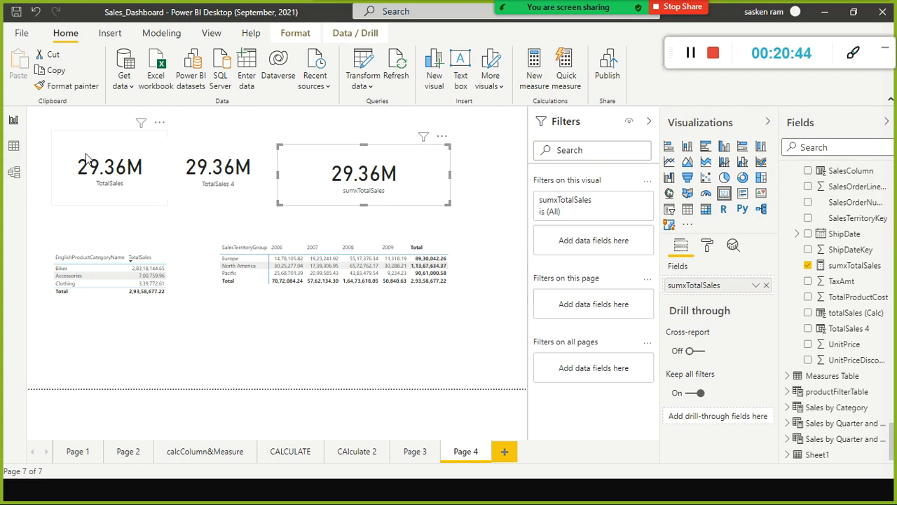
{"action": "left_click", "coordinate": [244, 200]}
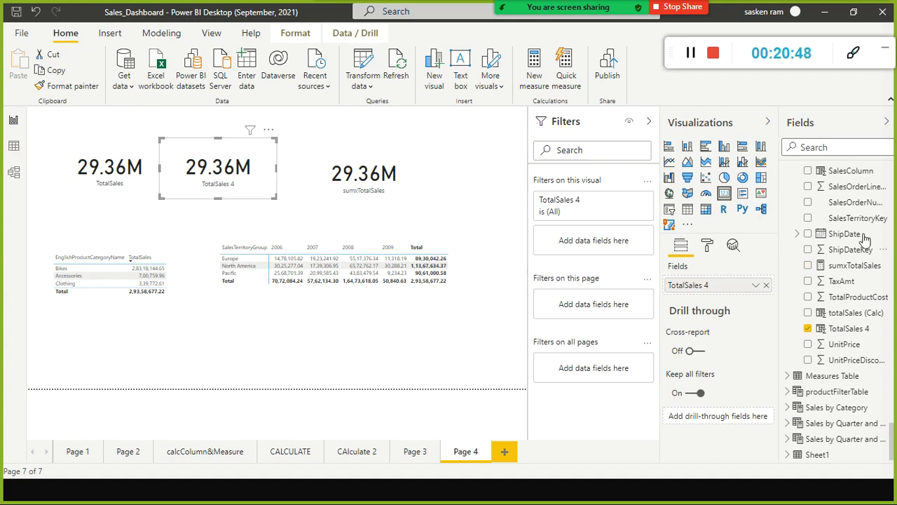
- Search the data view's fields for sumx to compare the measure with the FactInternetSales columns
{"action": "left_click", "coordinate": [13, 145]}
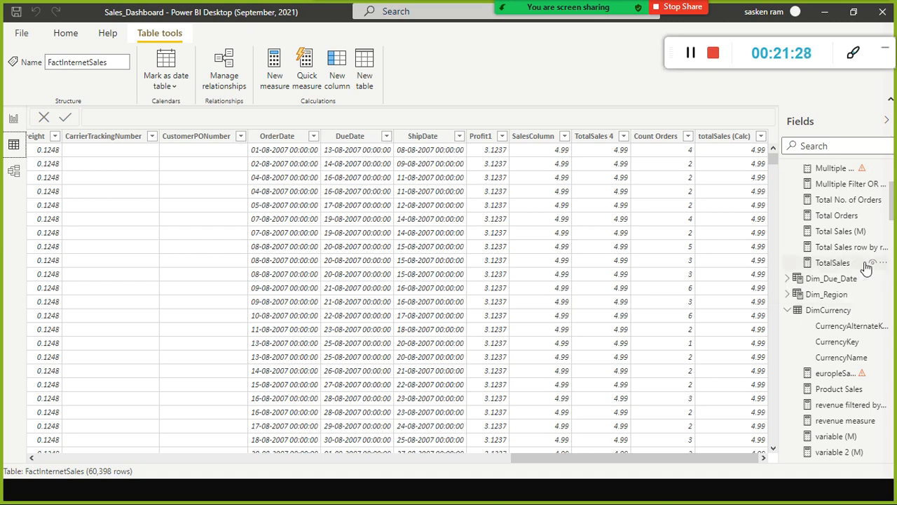
{"action": "scroll", "coordinate": [867, 251], "scroll_direction": "up", "scroll_amount": 3}
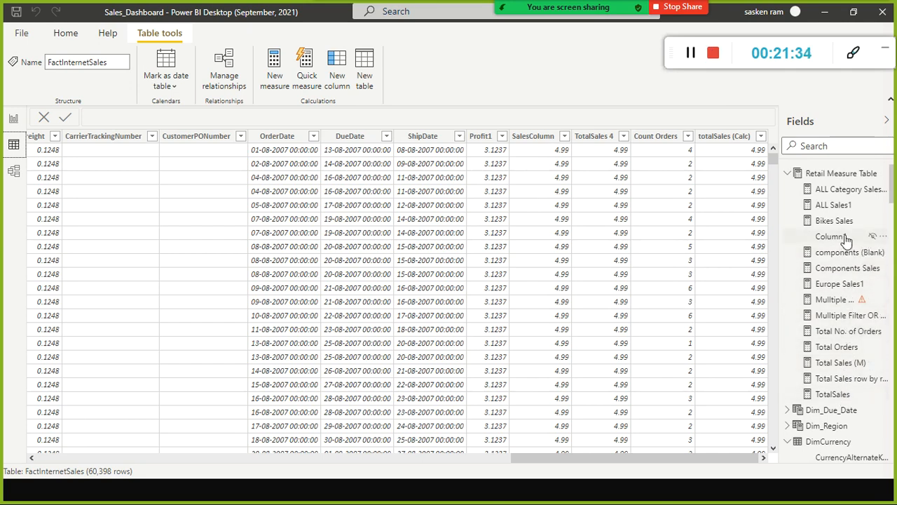
{"action": "scroll", "coordinate": [849, 306], "scroll_direction": "down", "scroll_amount": 2}
{"action": "left_click", "coordinate": [844, 149]}
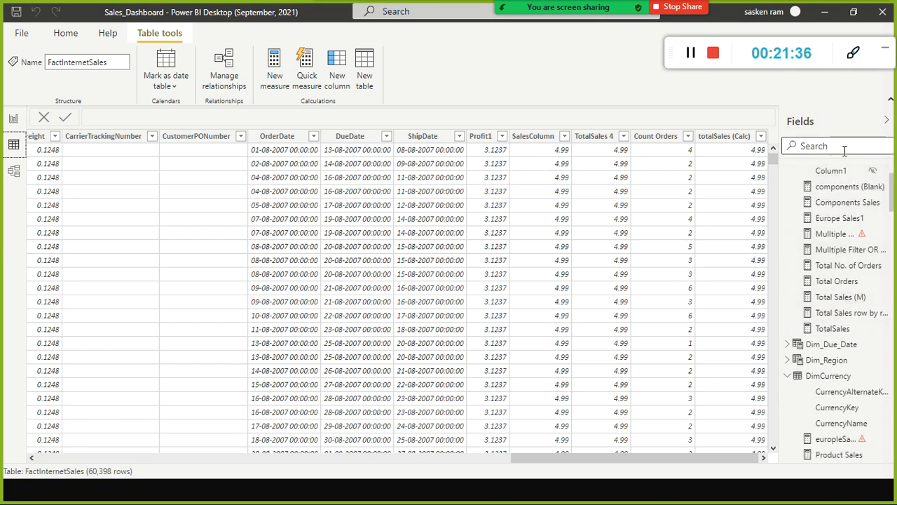
{"action": "type", "text": "sumx"}
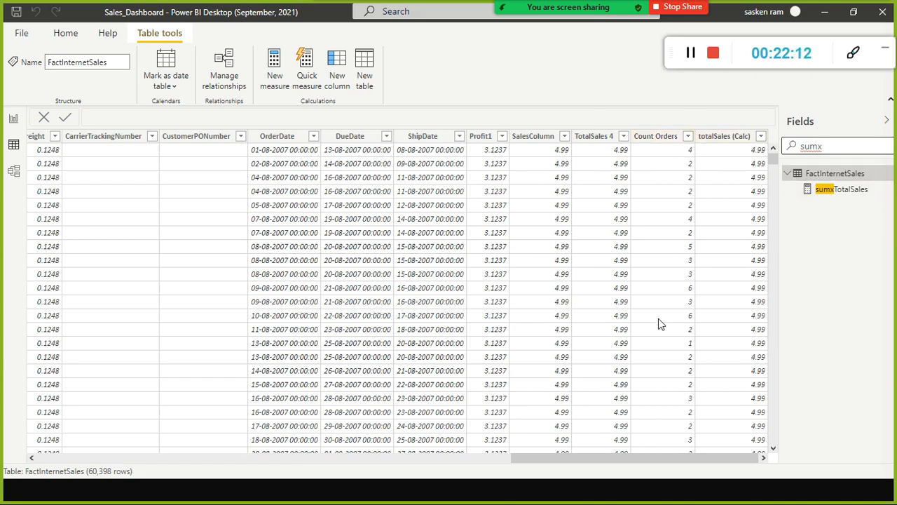
- Go back to the report page and compare the fields behind the TotalSales and TotalSales 4 cards
{"action": "left_click", "coordinate": [13, 119]}
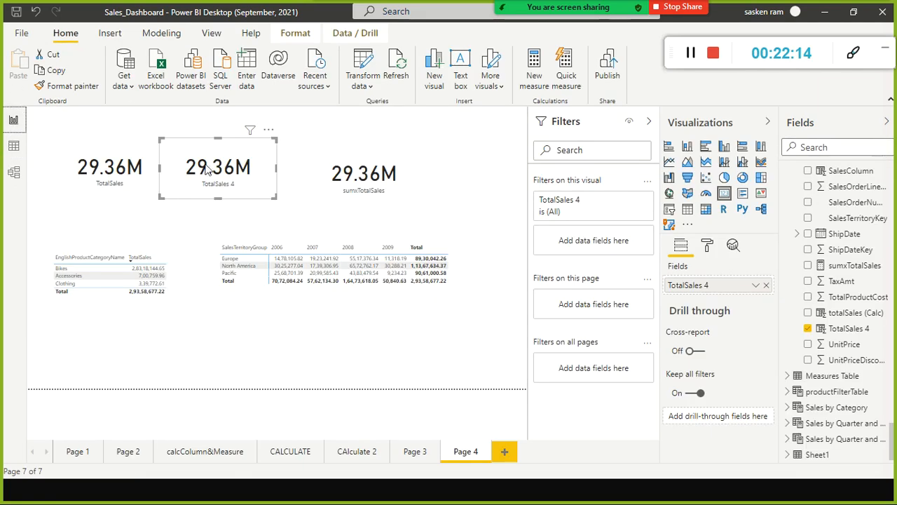
{"action": "left_click", "coordinate": [100, 168]}
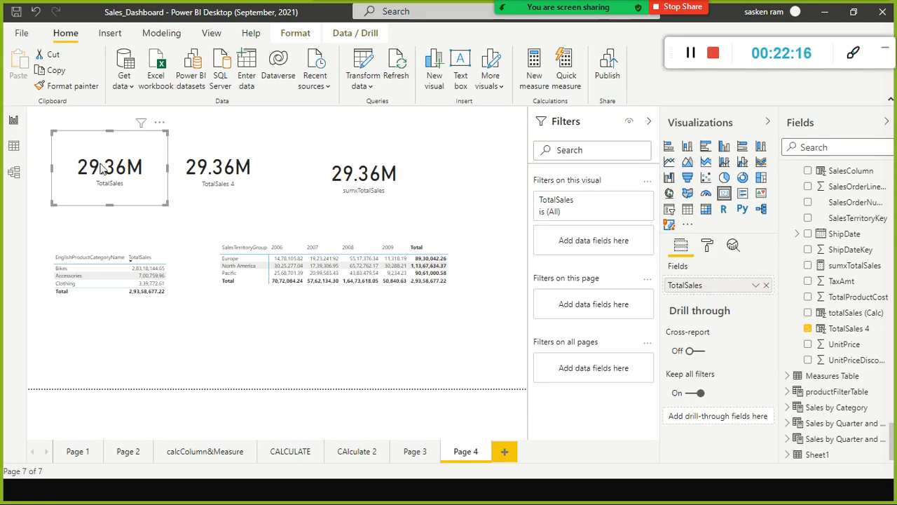
{"action": "left_click", "coordinate": [226, 187]}
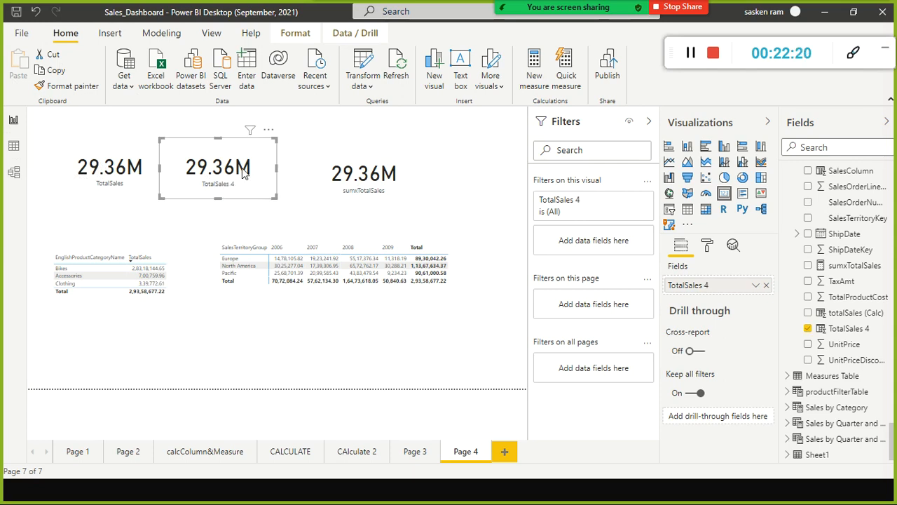
- Review the aggregation options available for the TotalSales 4 calculated column in its card
{"action": "left_click", "coordinate": [756, 286]}
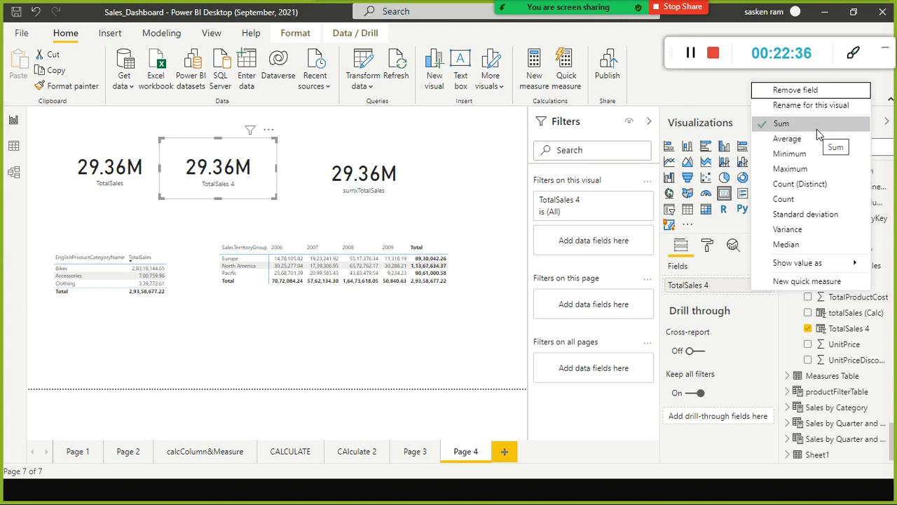
{"action": "left_click", "coordinate": [506, 203]}
{"action": "left_click", "coordinate": [259, 173]}
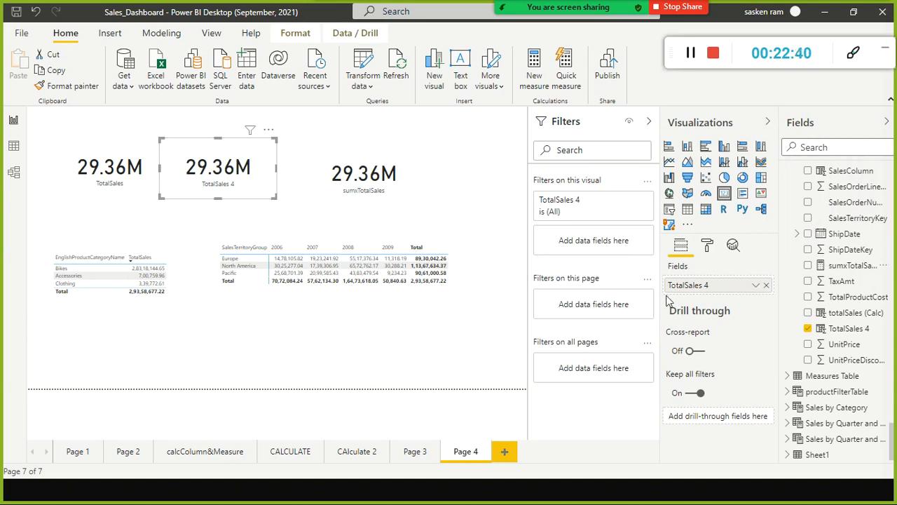
{"action": "left_click", "coordinate": [756, 286]}
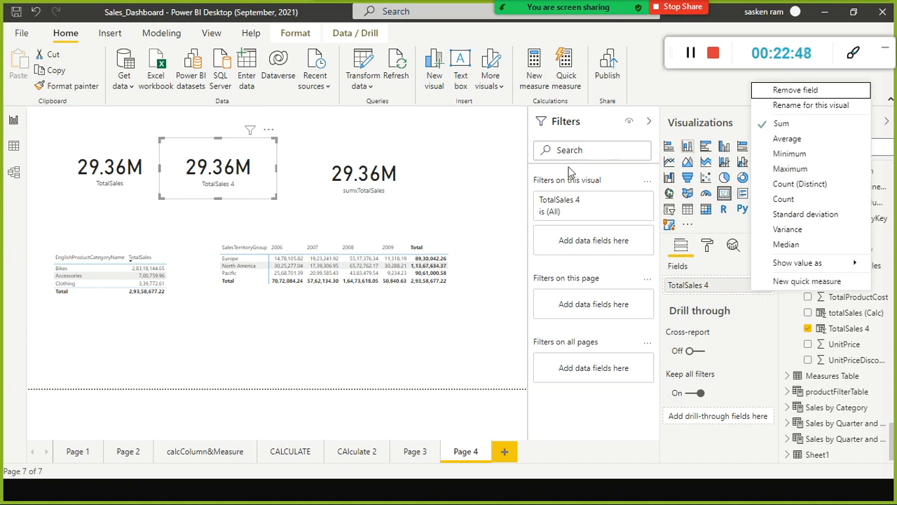
{"action": "left_click", "coordinate": [494, 167]}
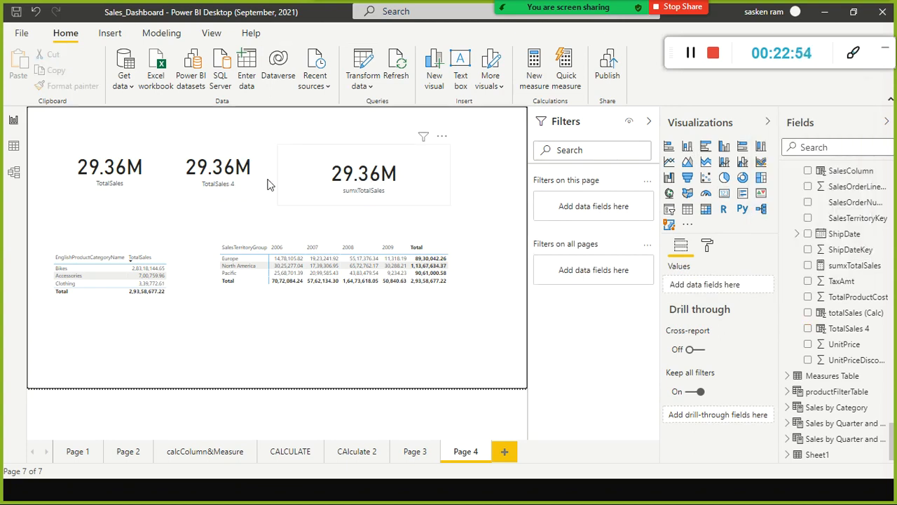
- Check the field options of the sumxTotalSales and TotalSales cards against those of the TotalSales 4 card
{"action": "left_click", "coordinate": [404, 193]}
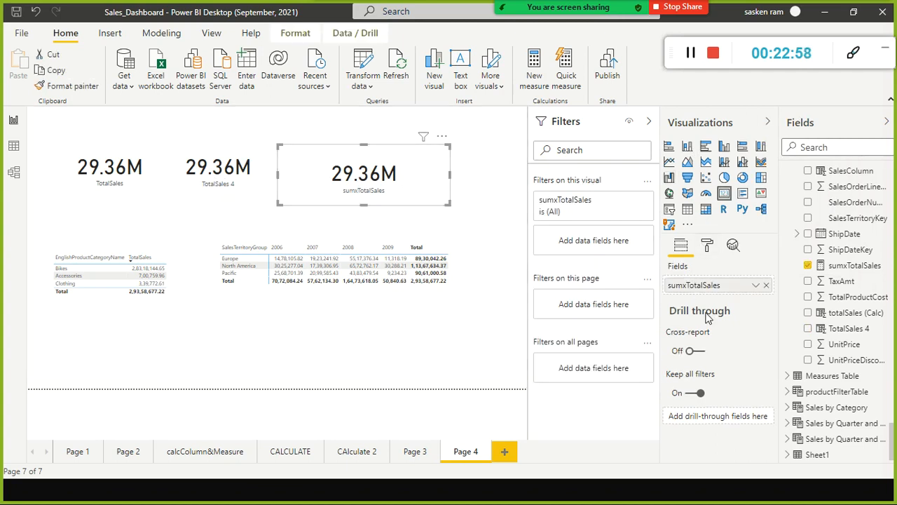
{"action": "left_click", "coordinate": [757, 286]}
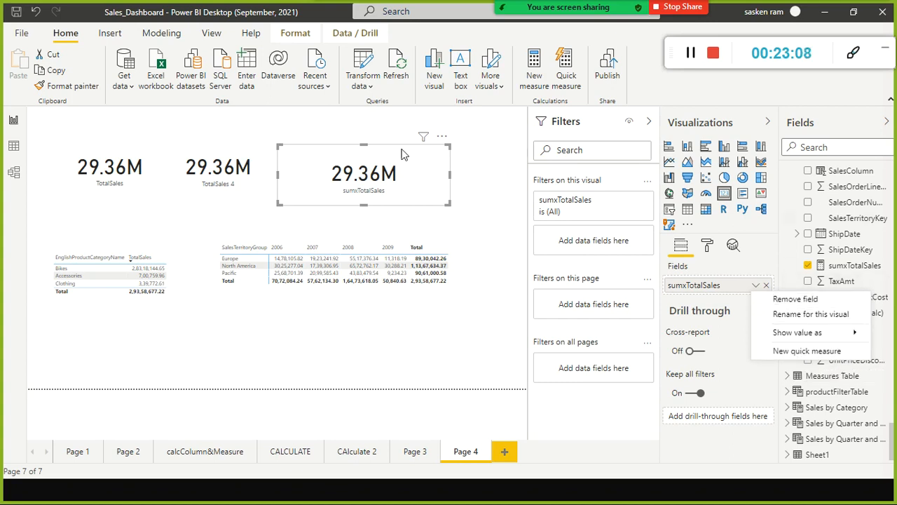
{"action": "left_click", "coordinate": [517, 225]}
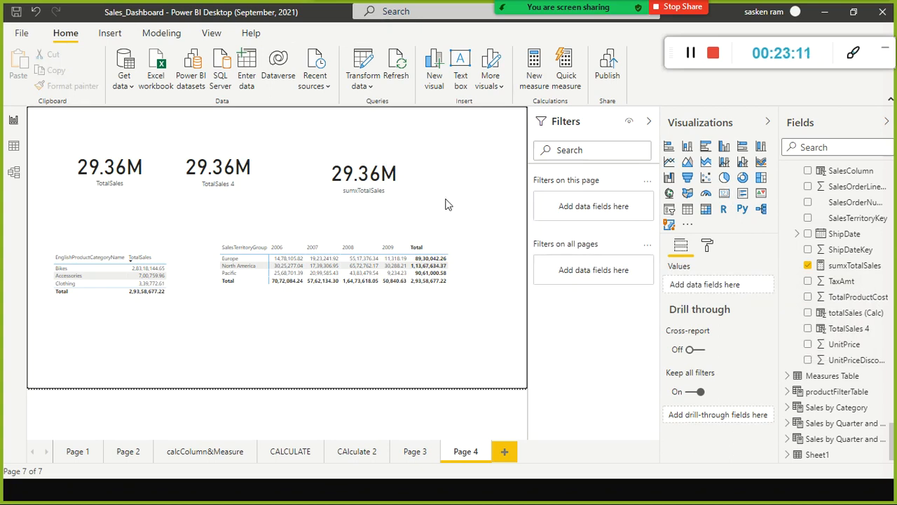
{"action": "left_click", "coordinate": [263, 183]}
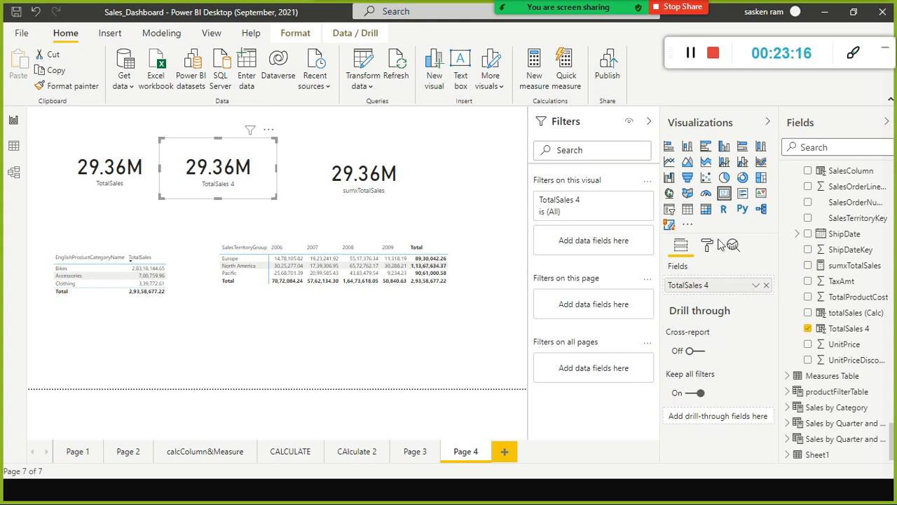
{"action": "left_click", "coordinate": [144, 167]}
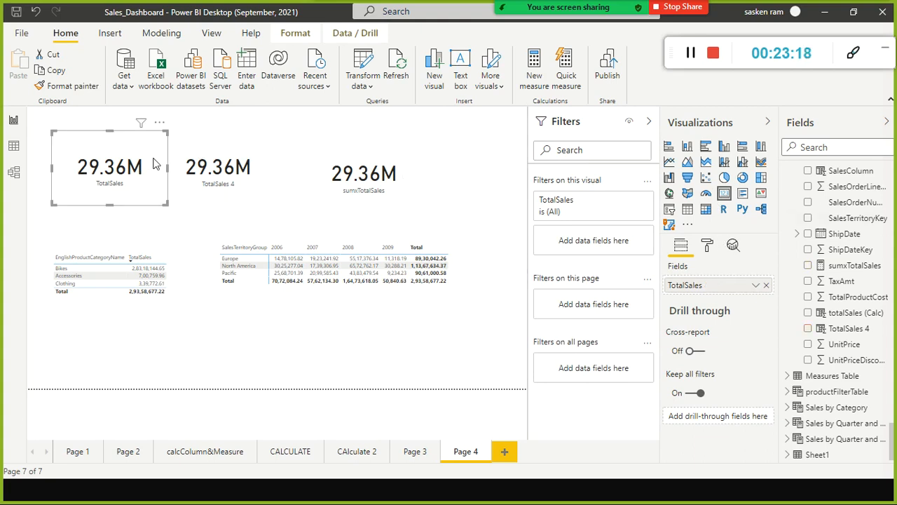
{"action": "left_click", "coordinate": [758, 286]}
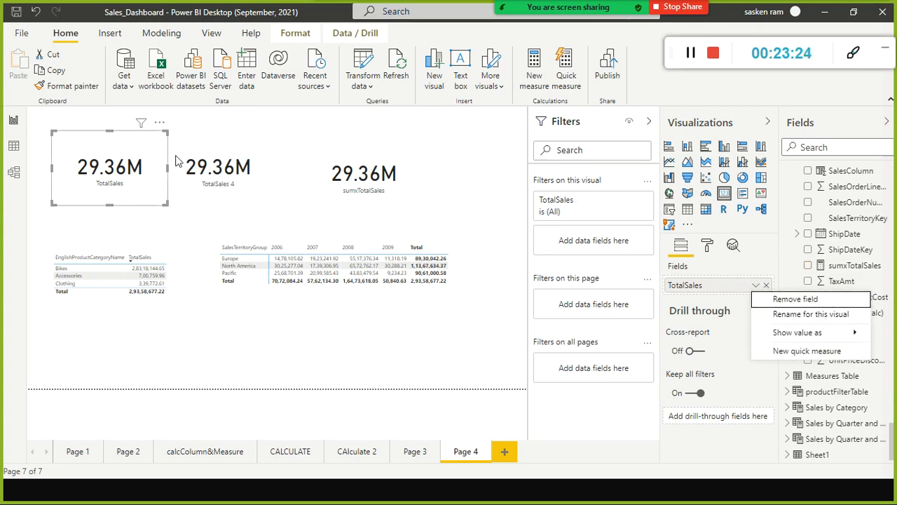
{"action": "left_click", "coordinate": [240, 189]}
{"action": "left_click", "coordinate": [241, 189]}
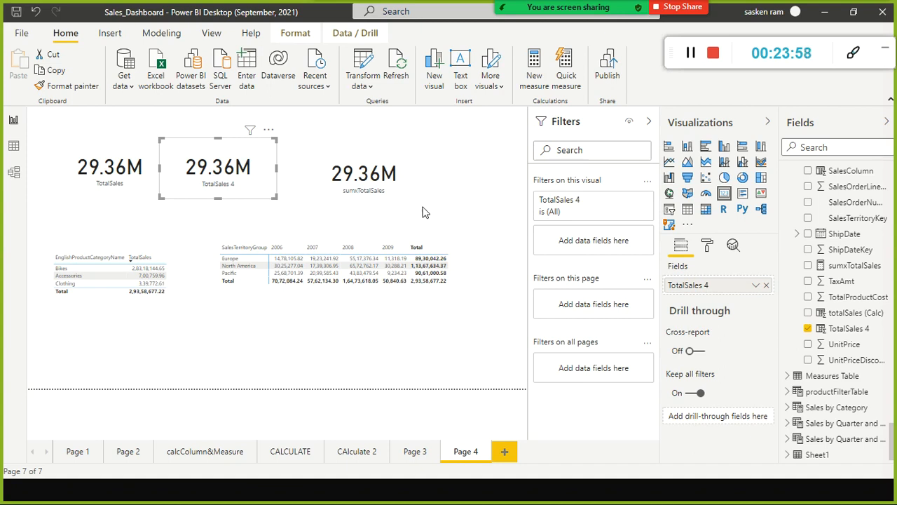
- Collapse the Retail Measure Table, DimCurrency and DimDate tables in the report's field list
{"action": "left_click", "coordinate": [452, 321]}
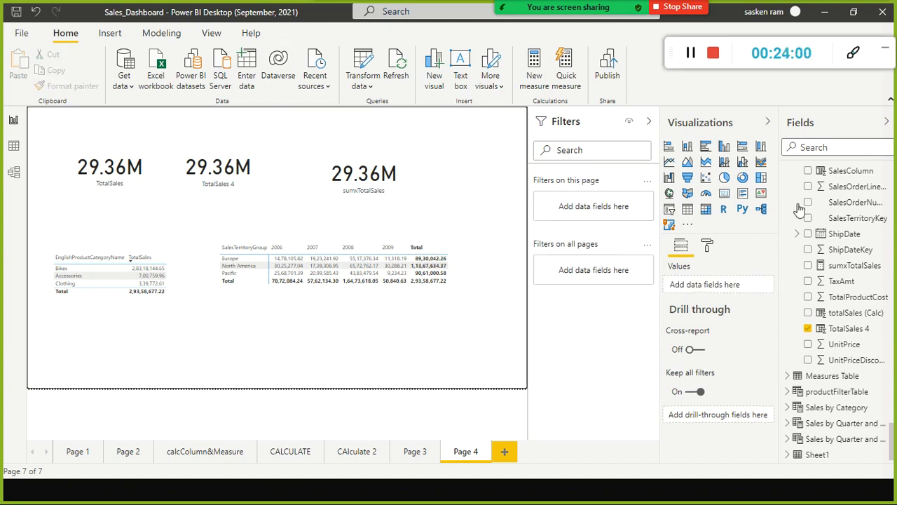
{"action": "scroll", "coordinate": [882, 238], "scroll_direction": "up", "scroll_amount": 2}
{"action": "scroll", "coordinate": [881, 238], "scroll_direction": "up", "scroll_amount": 10}
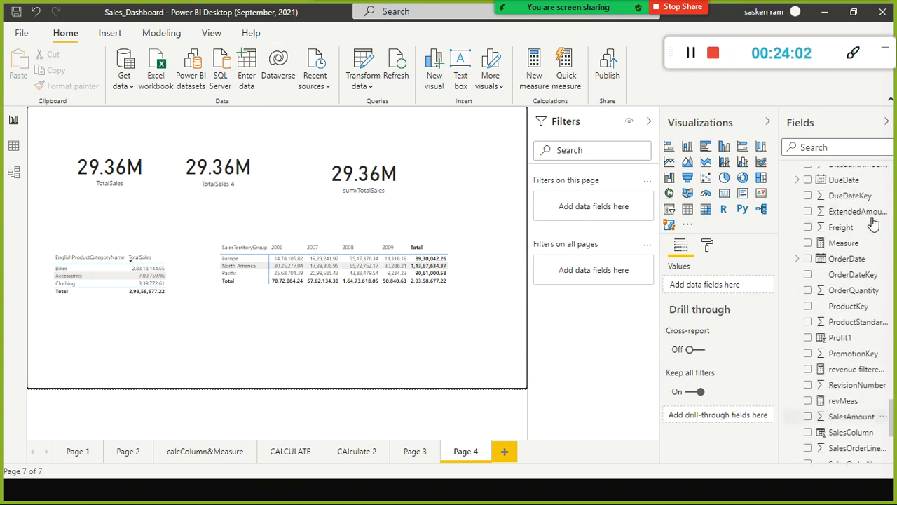
{"action": "scroll", "coordinate": [832, 203], "scroll_direction": "up", "scroll_amount": 10}
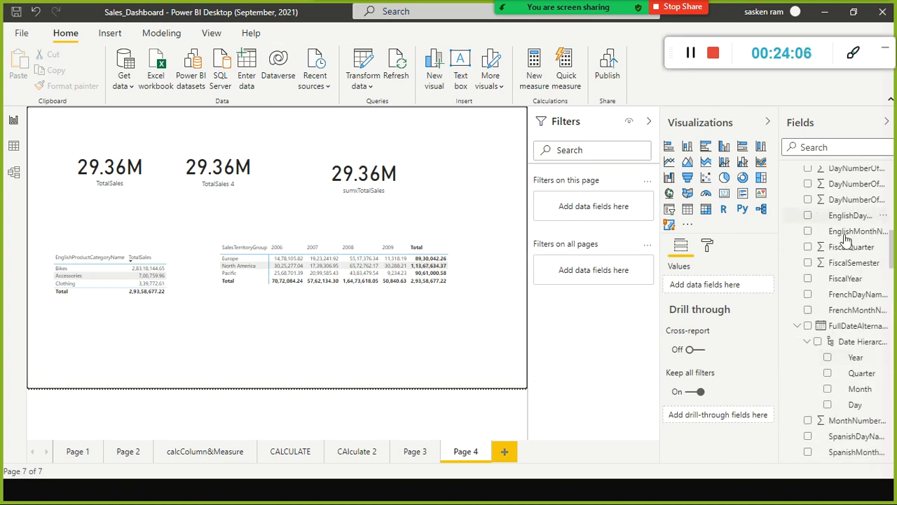
{"action": "left_click_drag", "start_coordinate": [892, 252], "coordinate": [892, 180]}
{"action": "left_click_drag", "start_coordinate": [892, 251], "coordinate": [889, 166]}
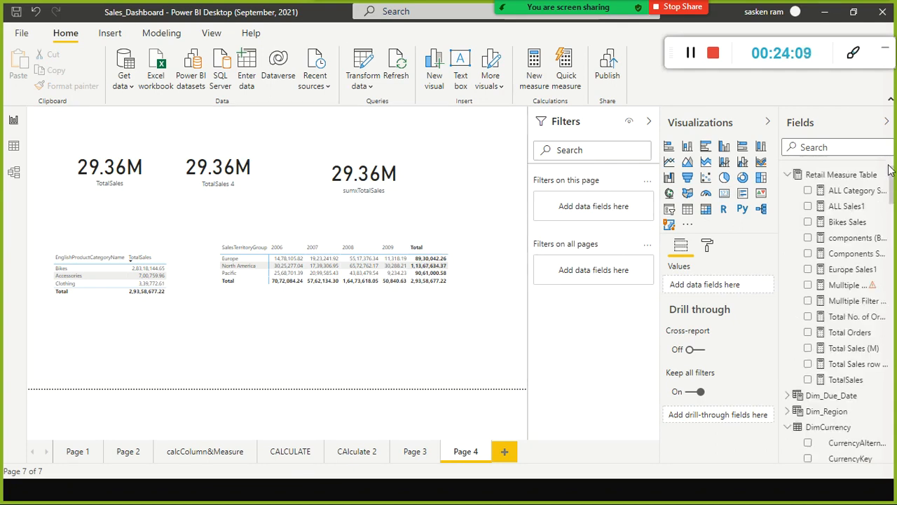
{"action": "left_click", "coordinate": [787, 175]}
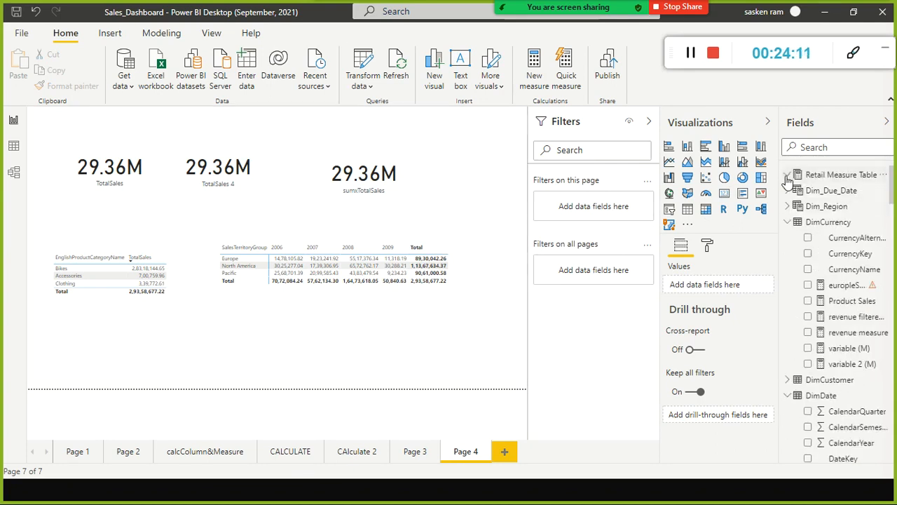
{"action": "left_click", "coordinate": [788, 222]}
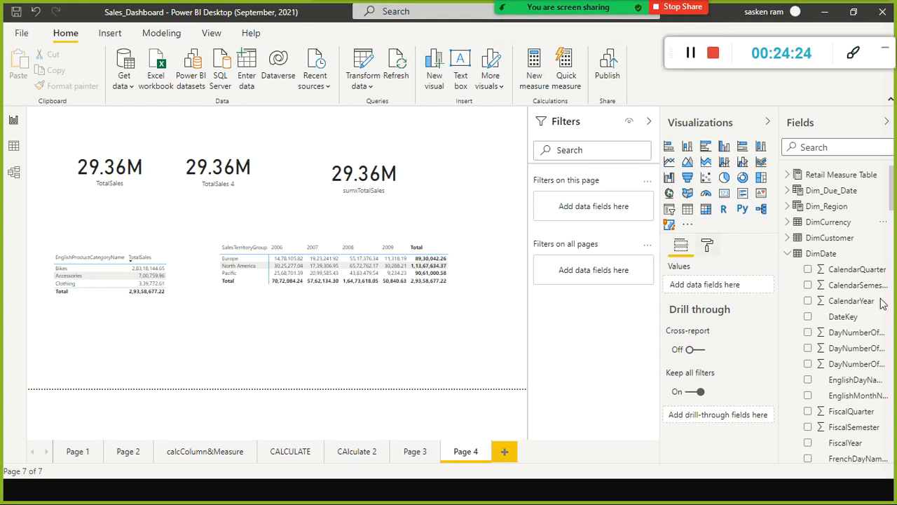
{"action": "left_click", "coordinate": [789, 255]}
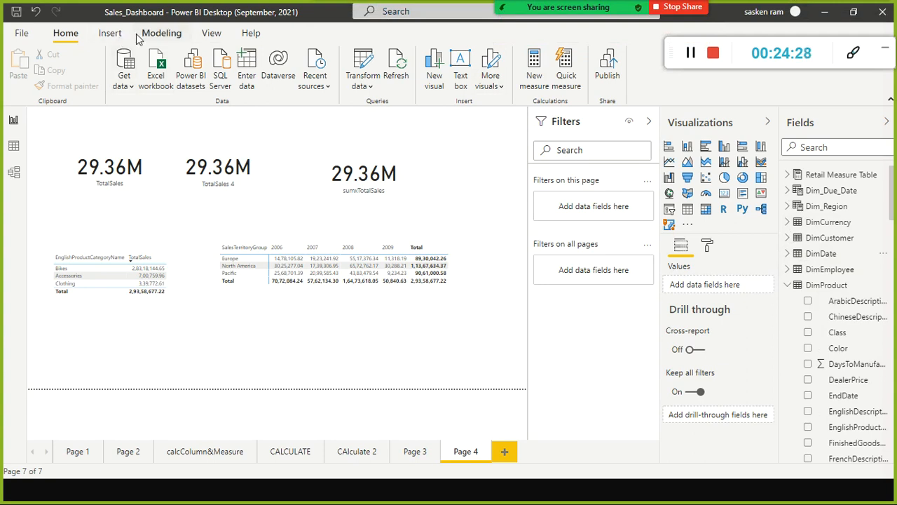
{"action": "left_click", "coordinate": [162, 33]}
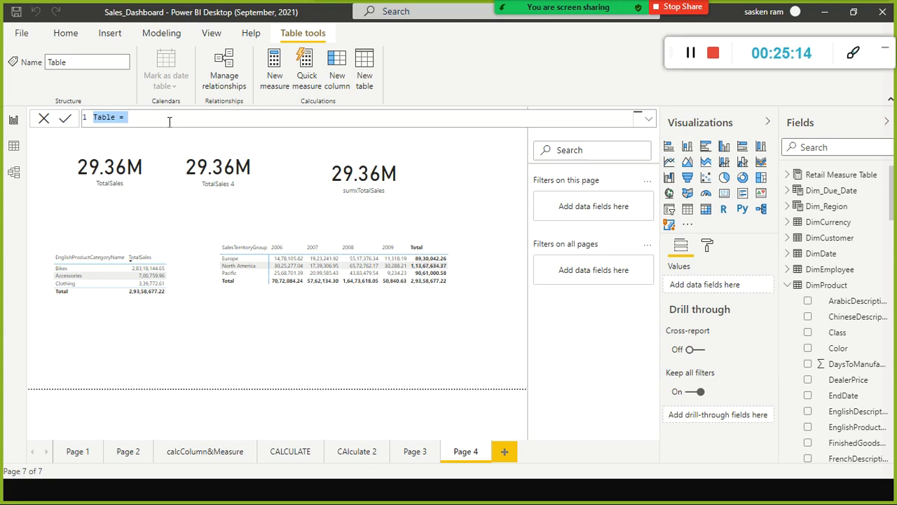
{"action": "type", "text": "Order"}
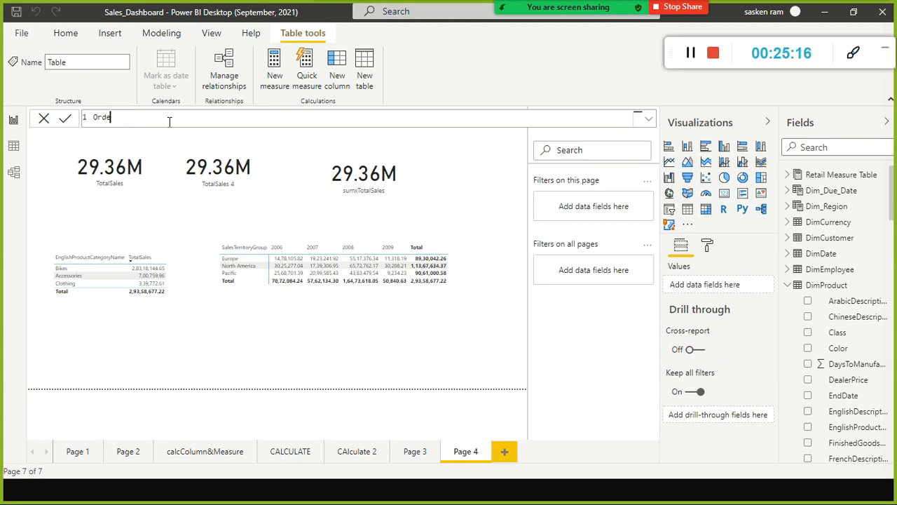
{"action": "type", "text": "FactMeasures"}
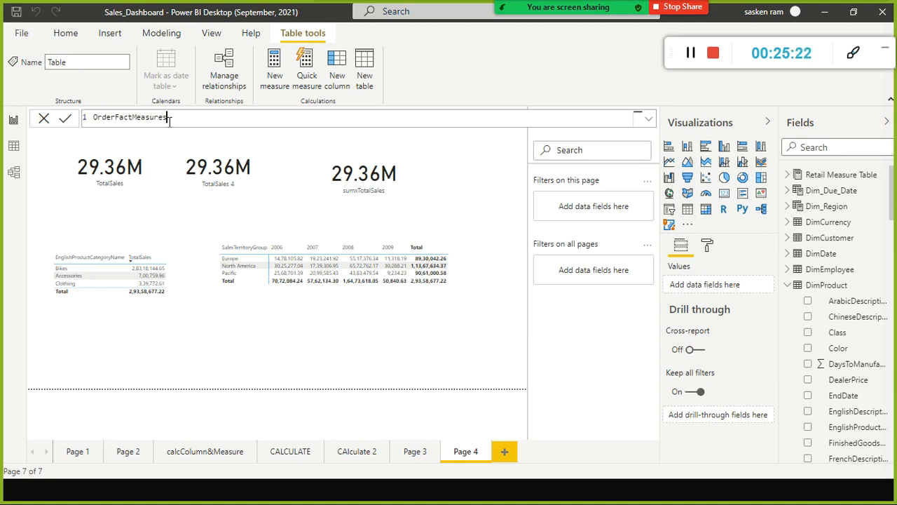
{"action": "left_click", "coordinate": [160, 193]}
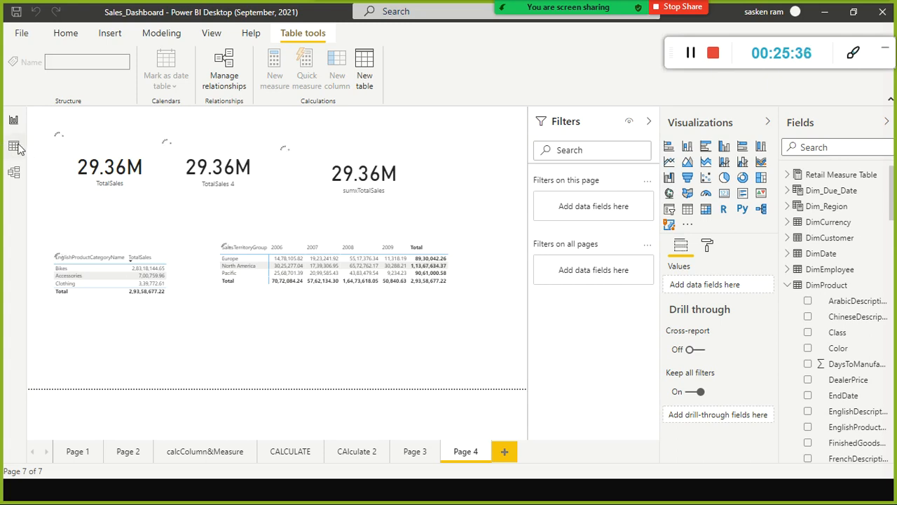
- In the data view, create an empty manually entered table named OrderFactMeasures and load it into the model
{"action": "left_click", "coordinate": [14, 146]}
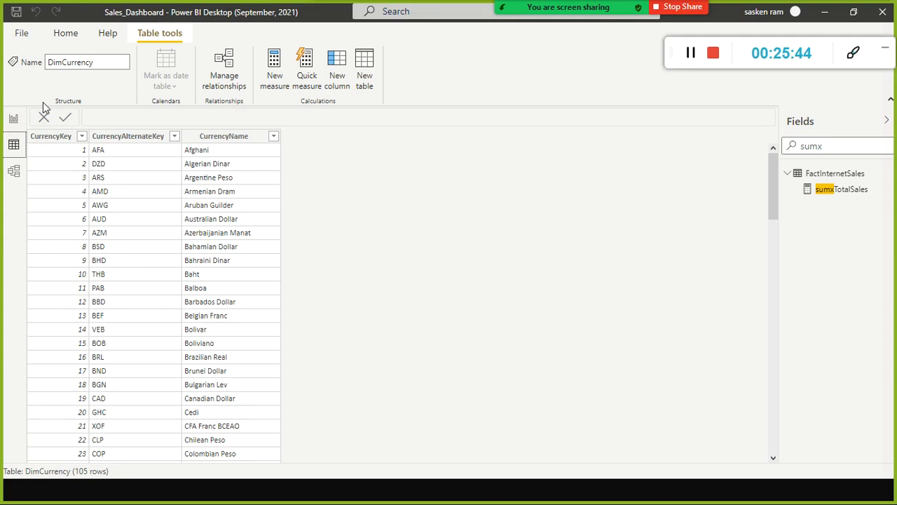
{"action": "left_click", "coordinate": [66, 34]}
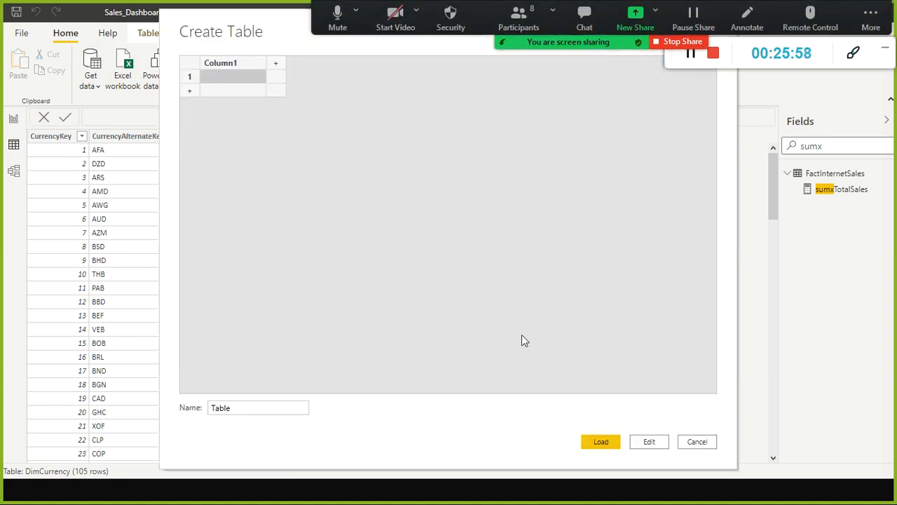
{"action": "left_click", "coordinate": [292, 413]}
{"action": "double_click", "coordinate": [221, 408]}
{"action": "type", "text": "OrderFac"}
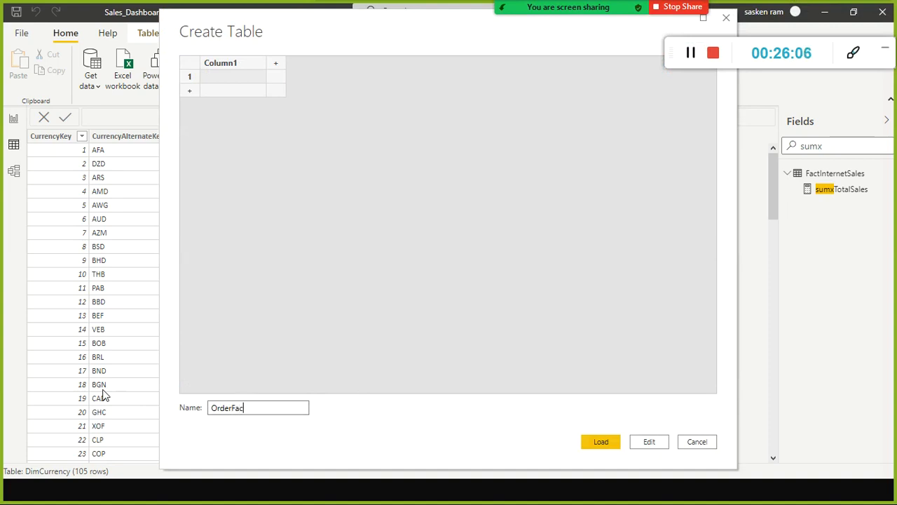
{"action": "type", "text": "tMeasures"}
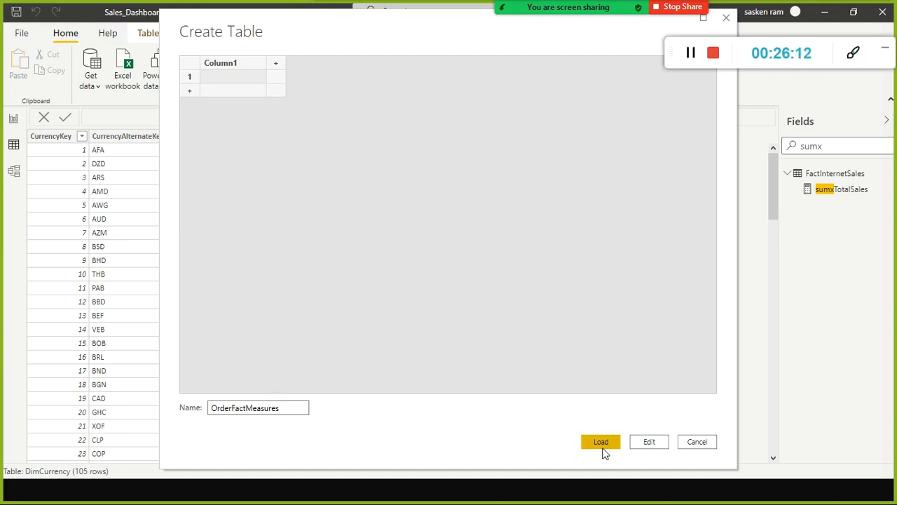
{"action": "left_click", "coordinate": [601, 443]}
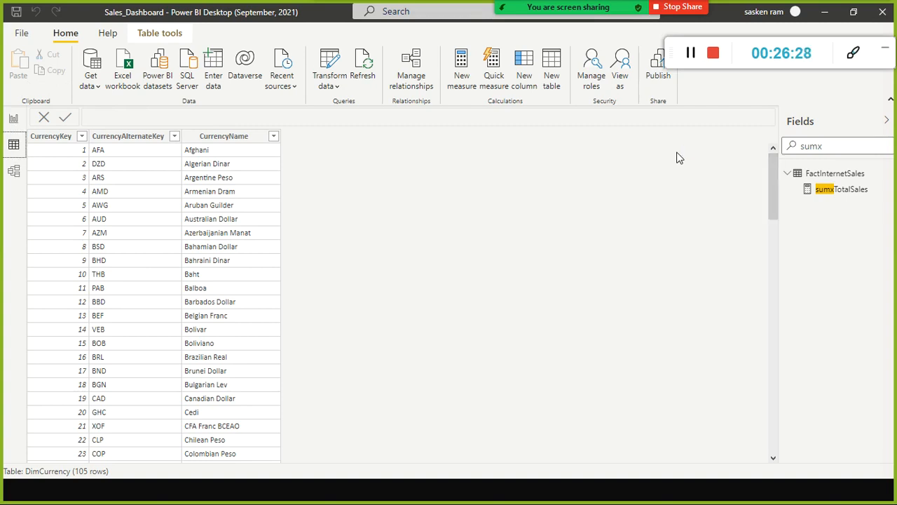
- Clear the sumx field search and collapse the Retail Measure Table and DimCurrency tables in the data view
{"action": "left_click", "coordinate": [17, 122]}
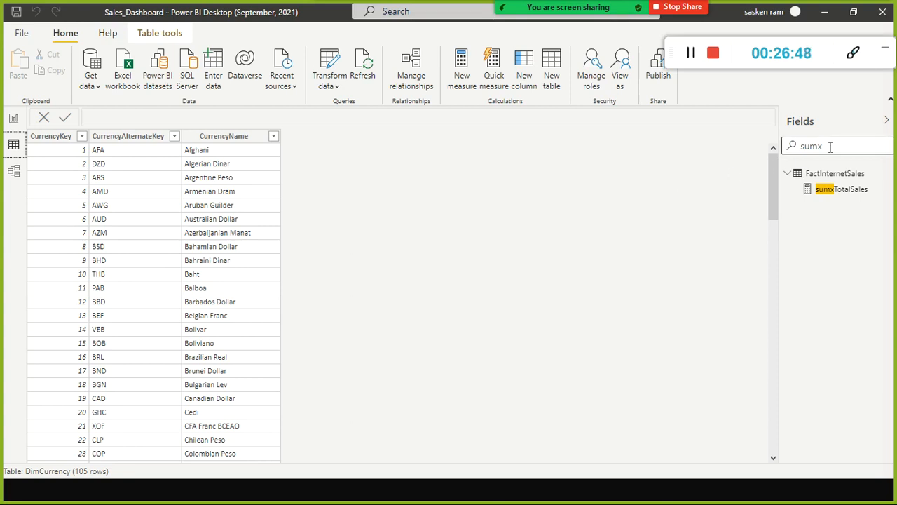
{"action": "left_click_drag", "start_coordinate": [830, 147], "coordinate": [778, 149]}
{"action": "key", "text": "BackSpace"}
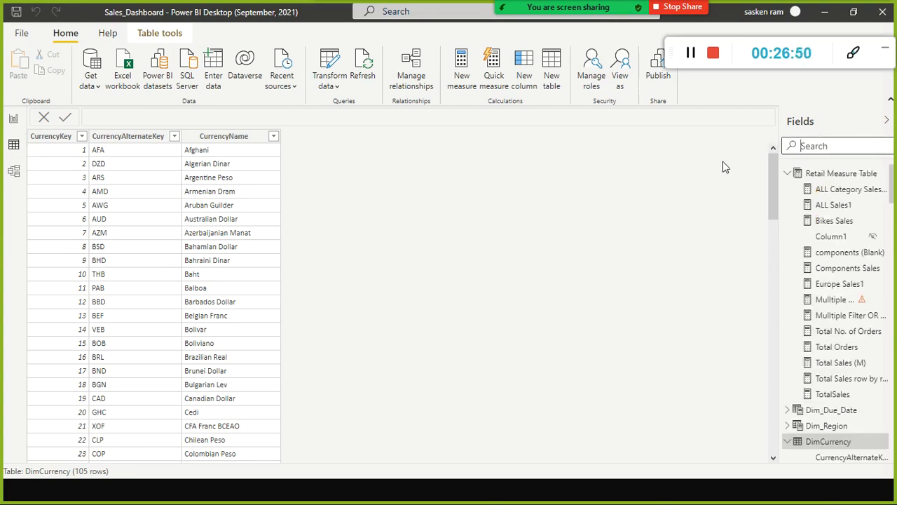
{"action": "left_click", "coordinate": [791, 175]}
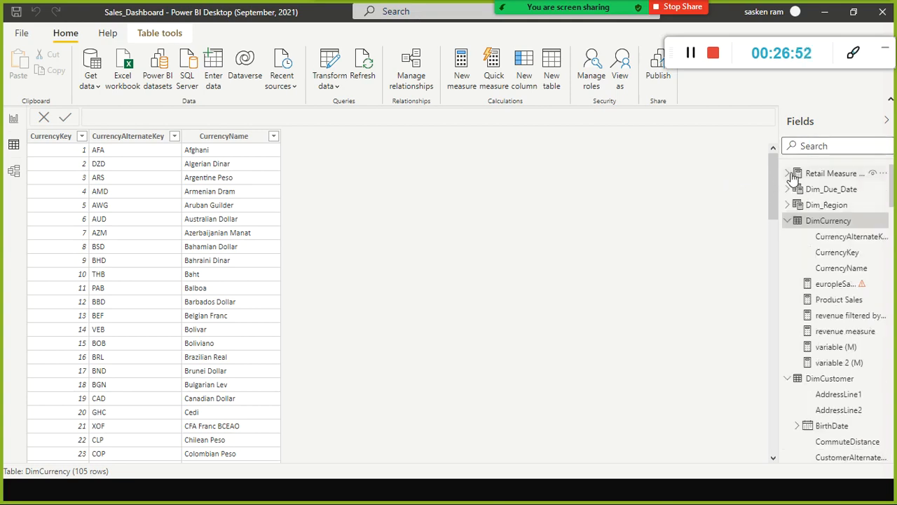
{"action": "left_click", "coordinate": [791, 221]}
- Search the fields for orderfact and open the OrderFactMeasures table
{"action": "left_click", "coordinate": [825, 147]}
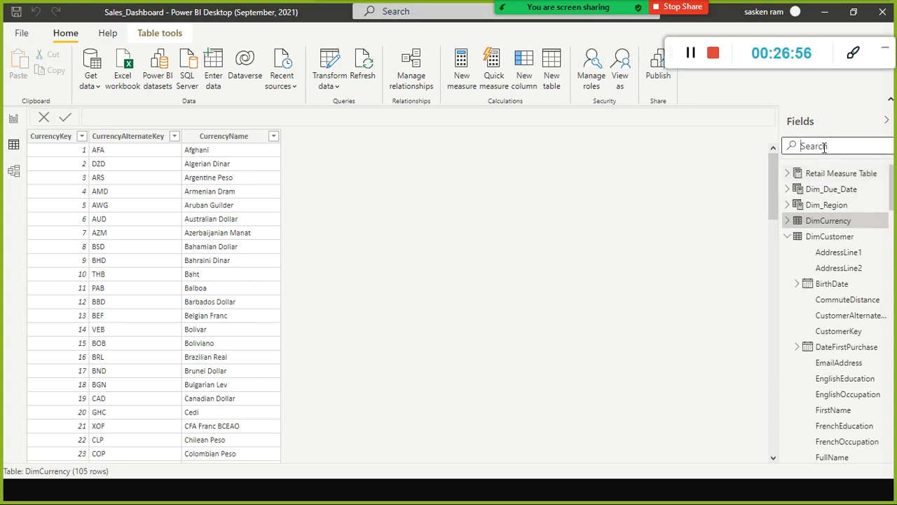
{"action": "type", "text": "r"}
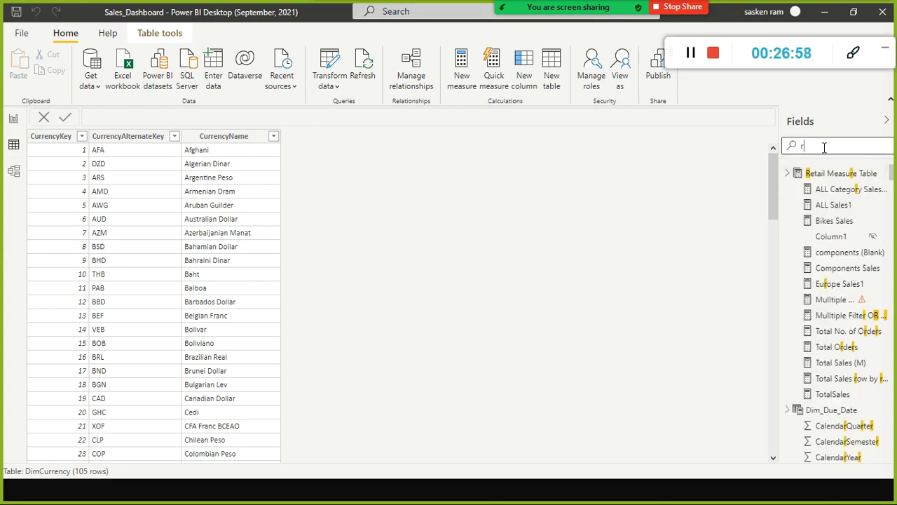
{"action": "key", "text": "BackSpace"}
{"action": "type", "text": "orderFact"}
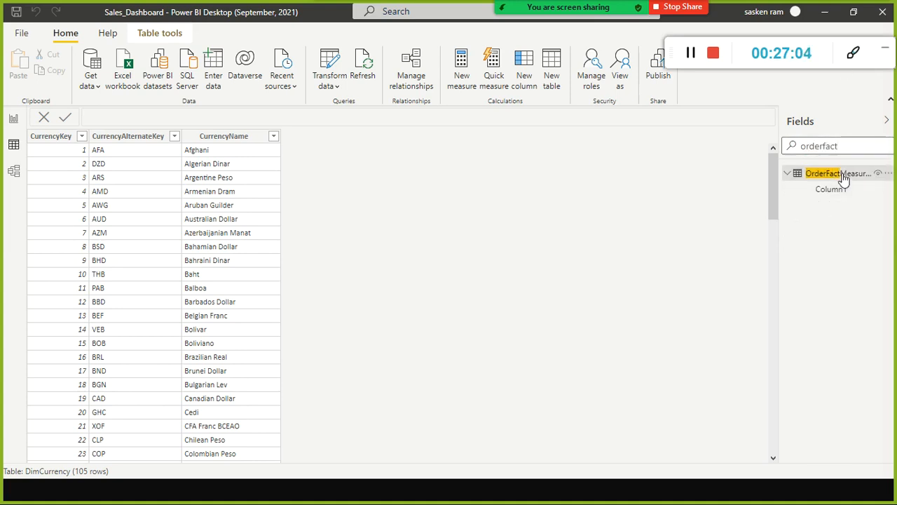
{"action": "left_click", "coordinate": [841, 173]}
- Clear the field search and expand the Retail Measure Table to look through its measures and column
{"action": "left_click", "coordinate": [800, 152]}
{"action": "key", "text": "ctrl+a"}
{"action": "key", "text": "BackSpace"}
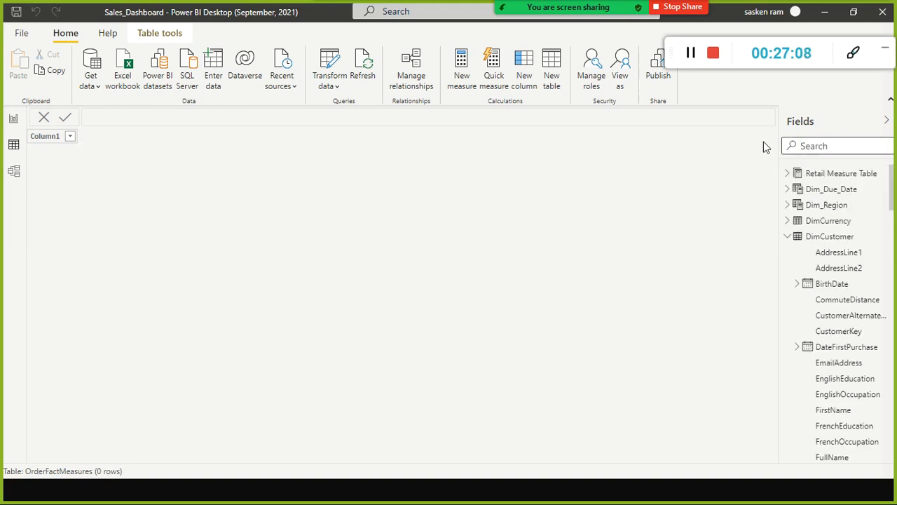
{"action": "left_click", "coordinate": [790, 174]}
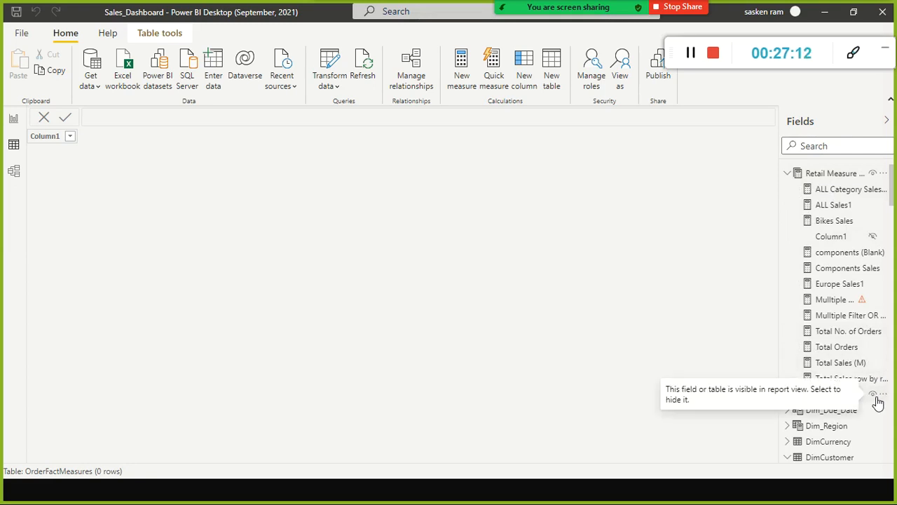
- Move the Total Sales (M) measure from the Retail Measure Table to the OrderFactMeasures home table
{"action": "left_click", "coordinate": [885, 395]}
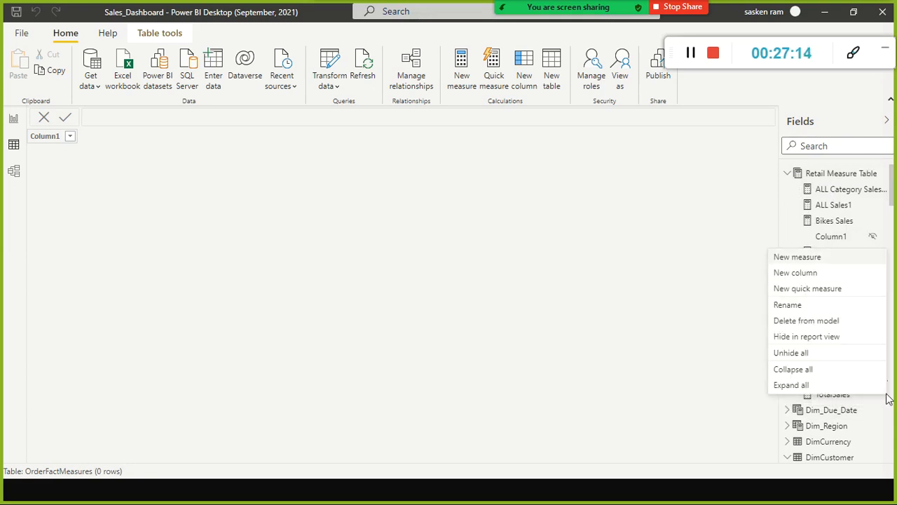
{"action": "left_click", "coordinate": [722, 346]}
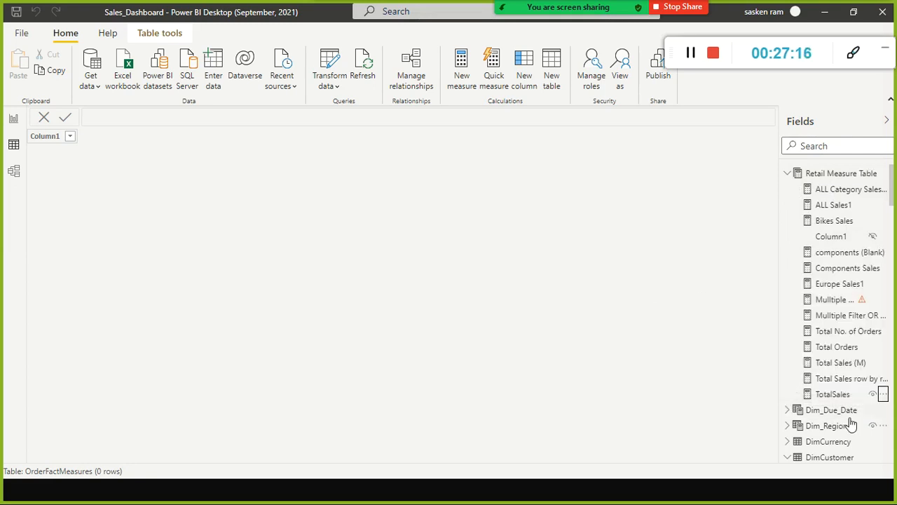
{"action": "left_click", "coordinate": [837, 363]}
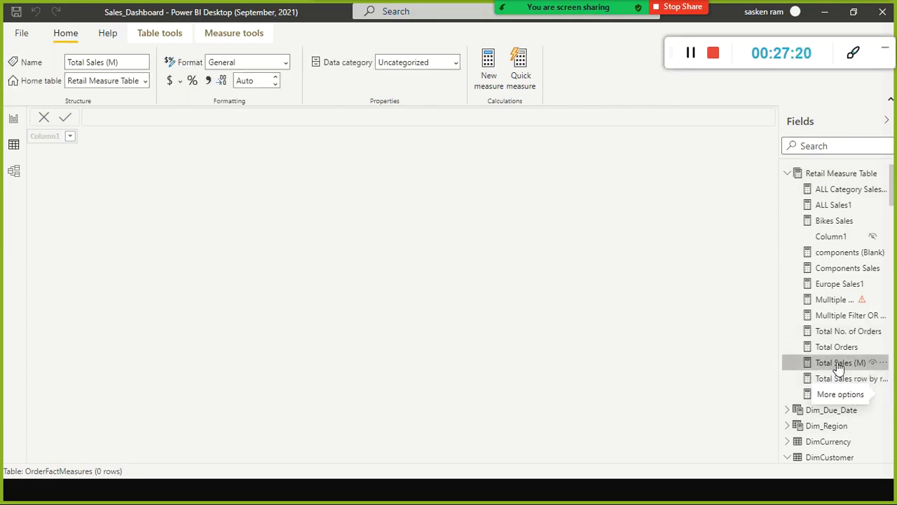
{"action": "left_click", "coordinate": [145, 83]}
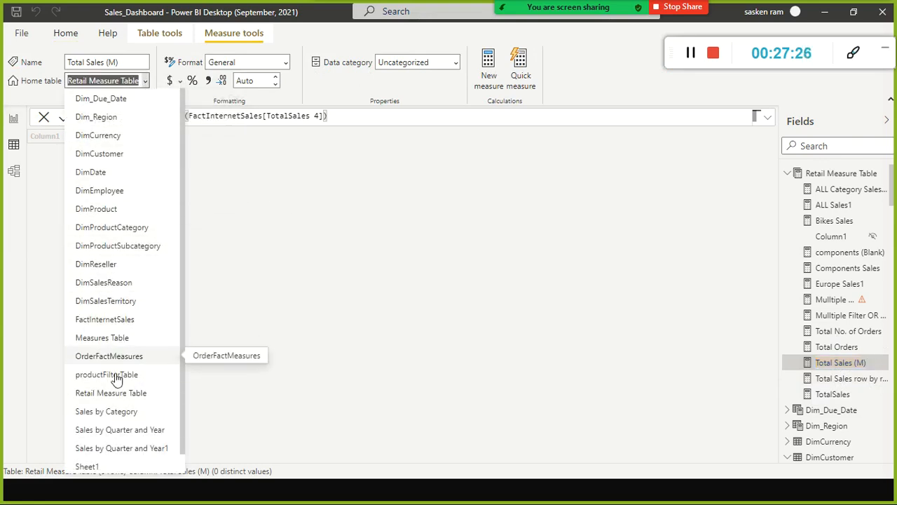
{"action": "scroll", "coordinate": [131, 405], "scroll_direction": "down", "scroll_amount": 1}
{"action": "scroll", "coordinate": [131, 405], "scroll_direction": "down", "scroll_amount": 1}
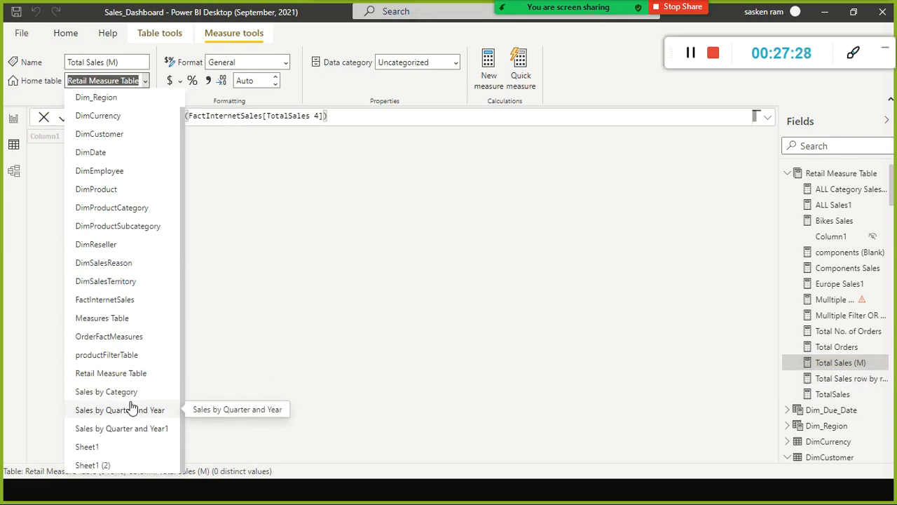
{"action": "left_click", "coordinate": [145, 334]}
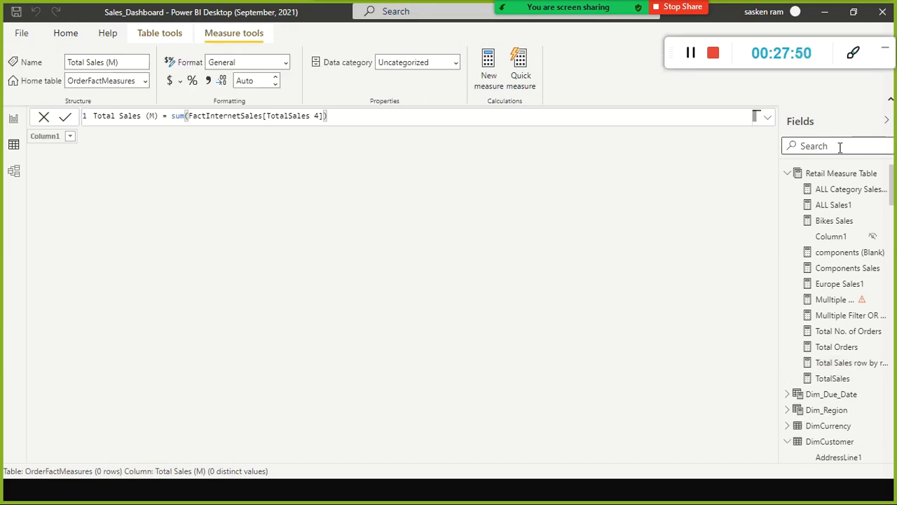
- Search the fields for orderfa, check the options offered for Column1 in OrderFactMeasures, and clear the search
{"action": "type", "text": "o"}
{"action": "key", "text": "BackSpace"}
{"action": "type", "text": "orderfa"}
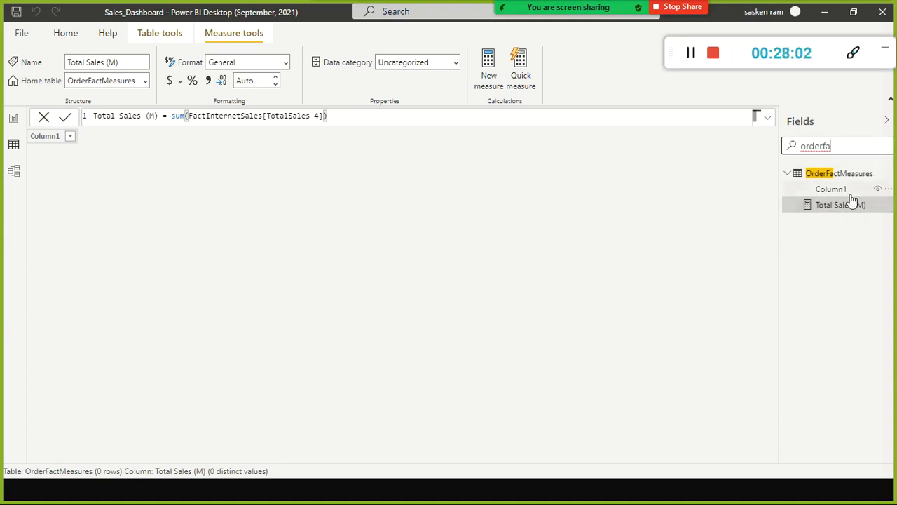
{"action": "right_click", "coordinate": [846, 191]}
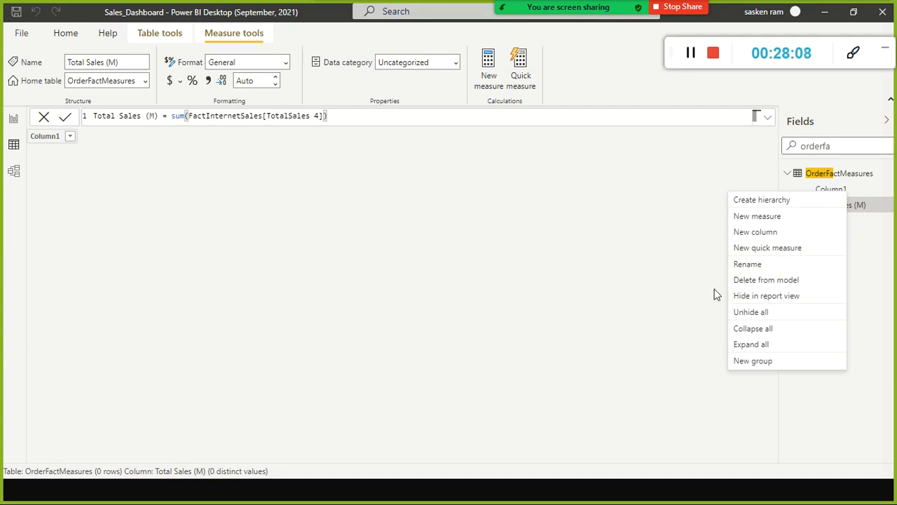
{"action": "left_click", "coordinate": [703, 222]}
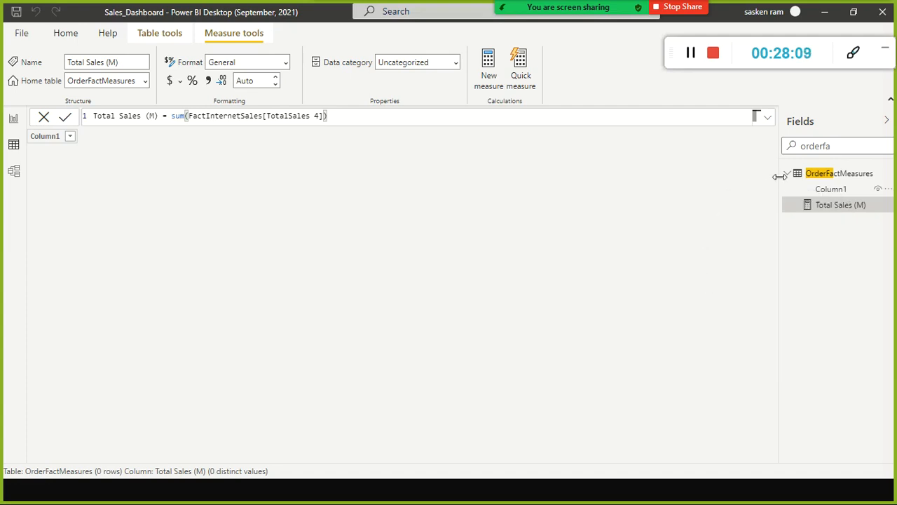
{"action": "right_click", "coordinate": [828, 189]}
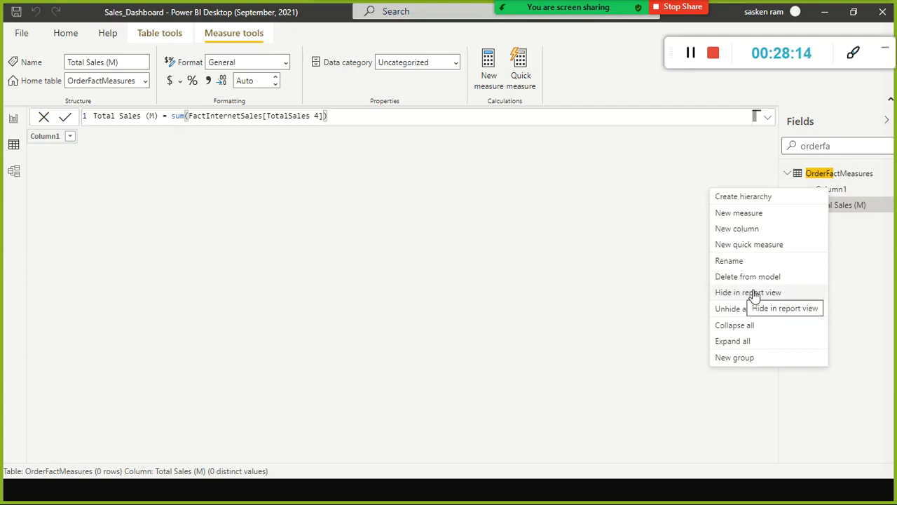
{"action": "left_click", "coordinate": [195, 170]}
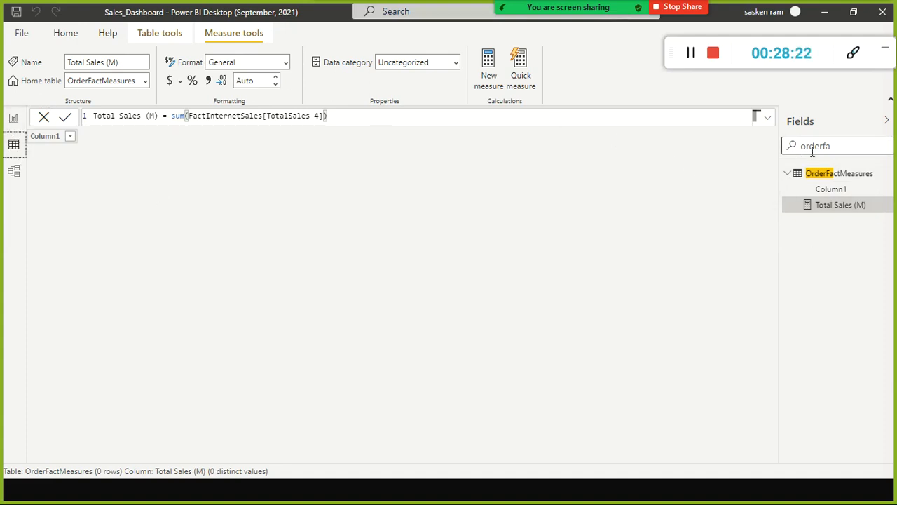
{"action": "left_click_drag", "start_coordinate": [836, 147], "coordinate": [769, 147]}
{"action": "key", "text": "BackSpace"}
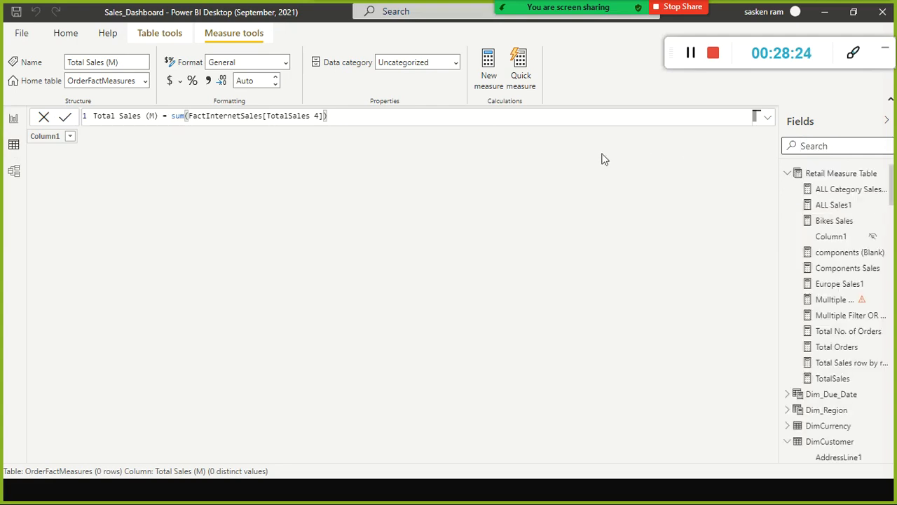
- In the report view, hide Column1 of the OrderFactMeasures table
{"action": "left_click", "coordinate": [14, 119]}
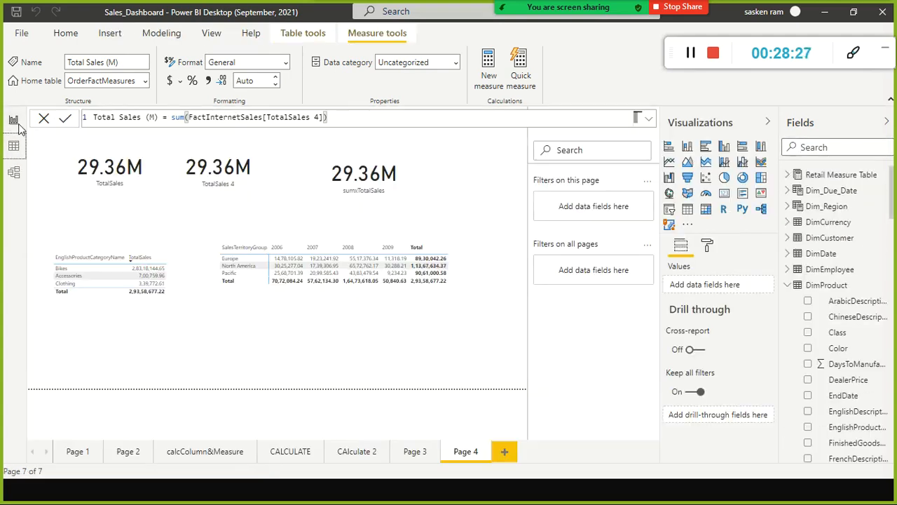
{"action": "left_click", "coordinate": [795, 285]}
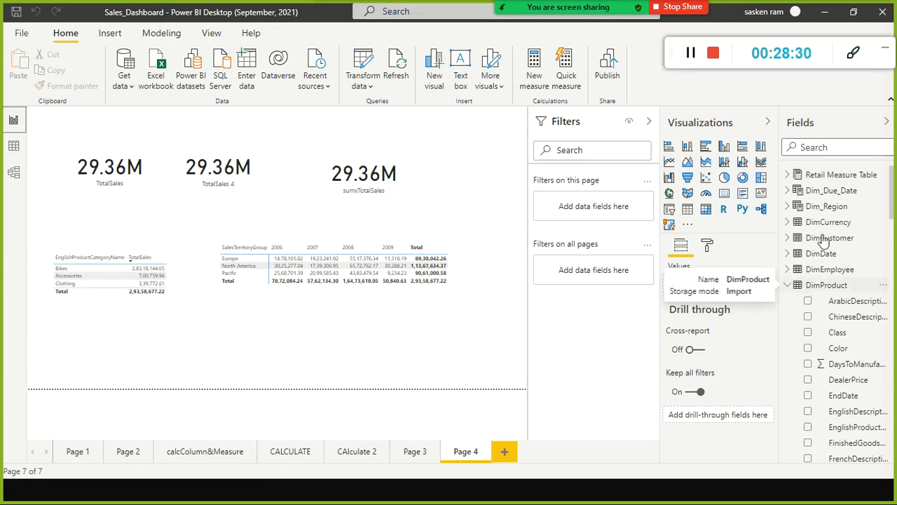
{"action": "scroll", "coordinate": [846, 228], "scroll_direction": "down", "scroll_amount": 6}
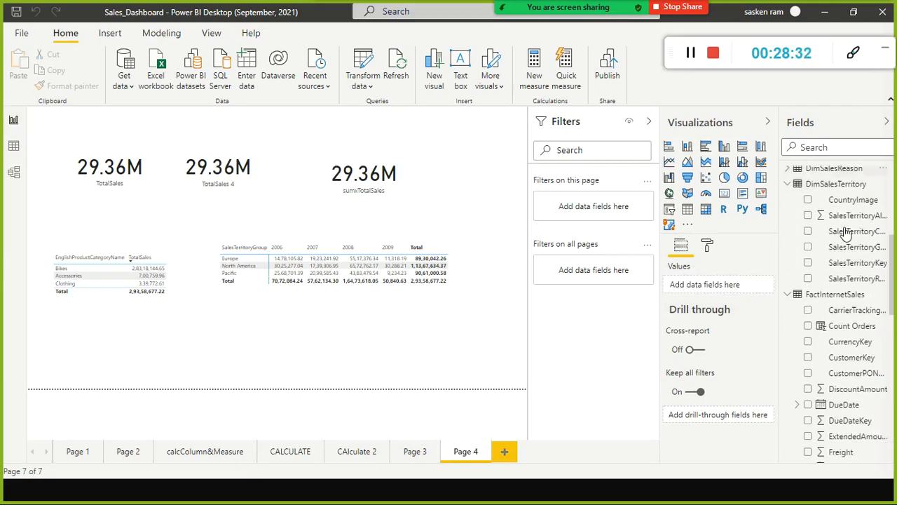
{"action": "scroll", "coordinate": [846, 237], "scroll_direction": "down", "scroll_amount": 10}
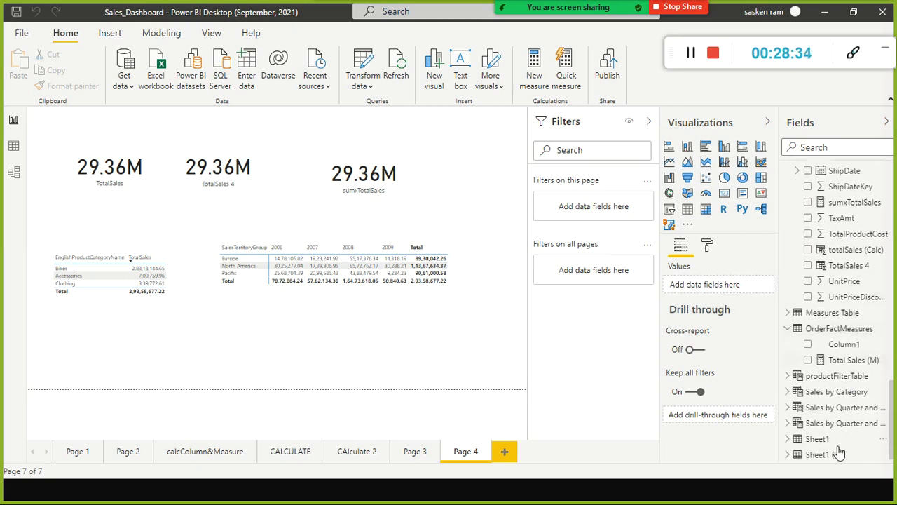
{"action": "right_click", "coordinate": [854, 344]}
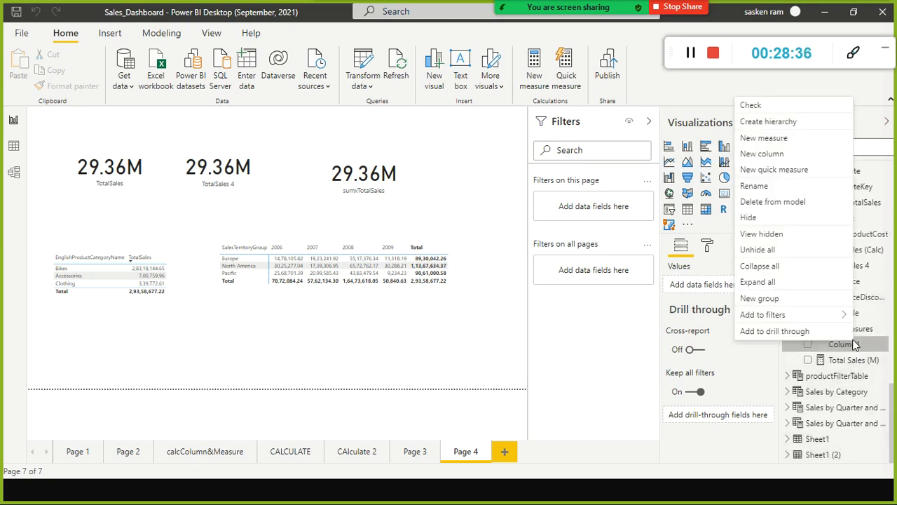
{"action": "left_click", "coordinate": [773, 221]}
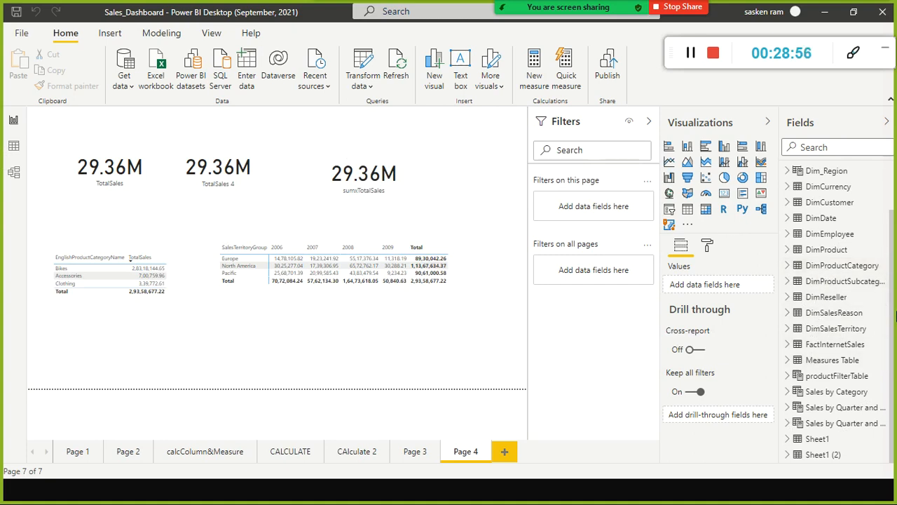
- Check how OrderFactMeasures is listed in the data view and how the measure tables appear in the model view
{"action": "left_click", "coordinate": [13, 151]}
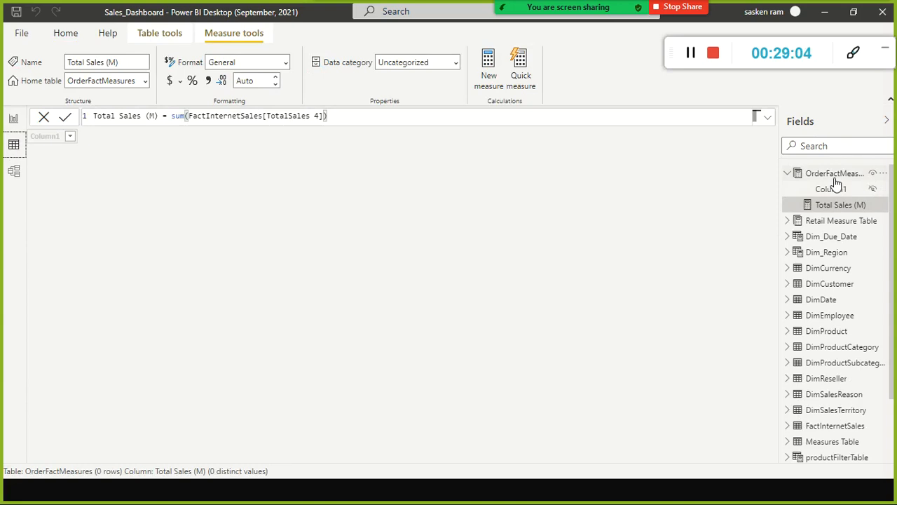
{"action": "left_click", "coordinate": [785, 175]}
{"action": "left_click", "coordinate": [13, 173]}
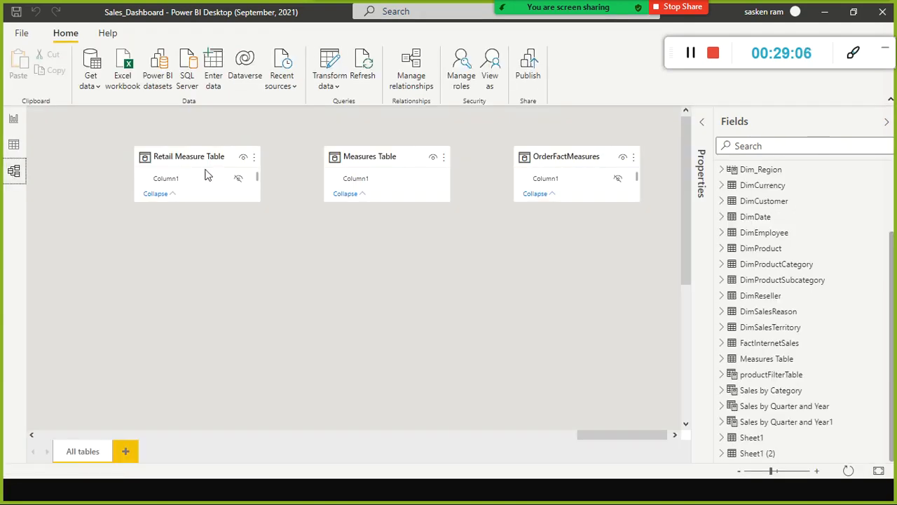
{"action": "right_click", "coordinate": [203, 160]}
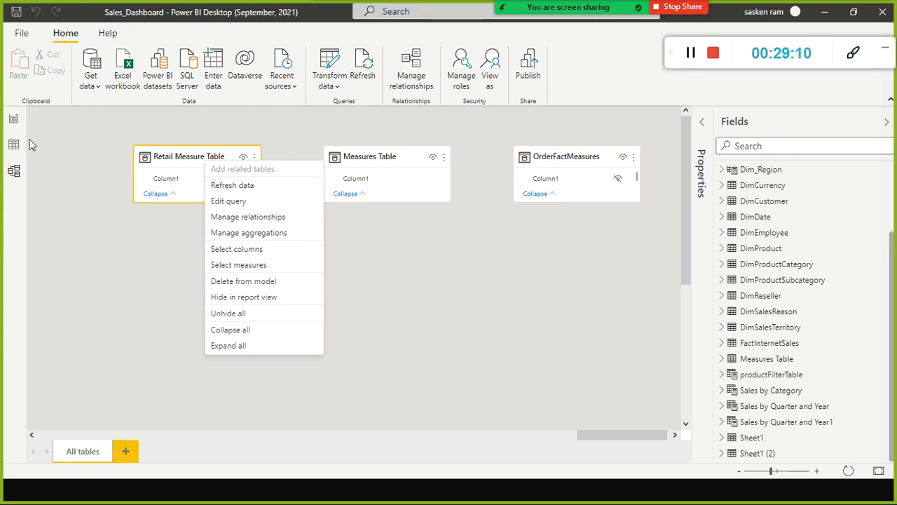
- Return to the report view, collapse and reopen the field list, and expand OrderFactMeasures to view its measure
{"action": "left_click", "coordinate": [9, 150]}
{"action": "left_click", "coordinate": [14, 120]}
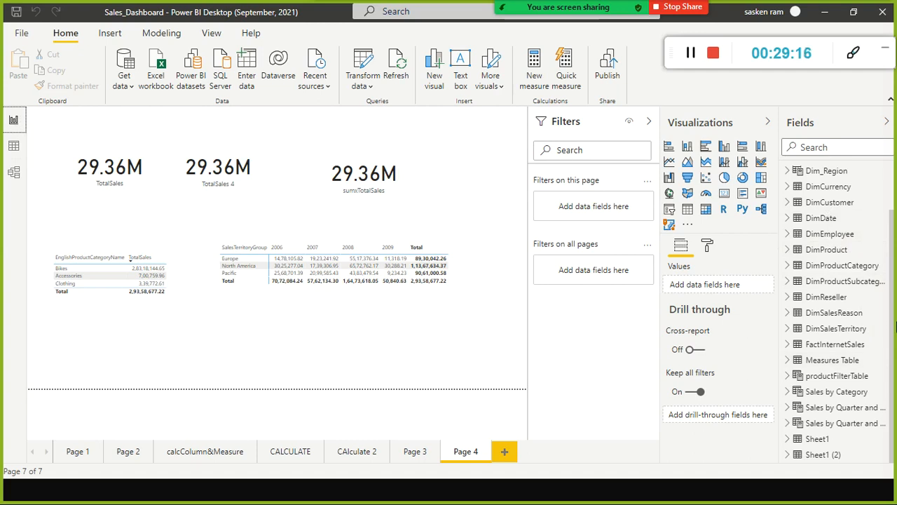
{"action": "scroll", "coordinate": [887, 181], "scroll_direction": "up", "scroll_amount": 1}
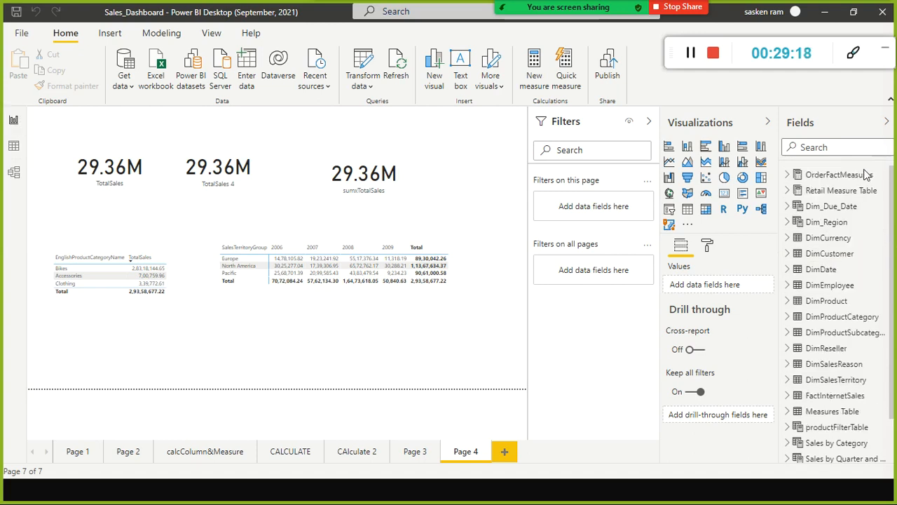
{"action": "left_click", "coordinate": [787, 176]}
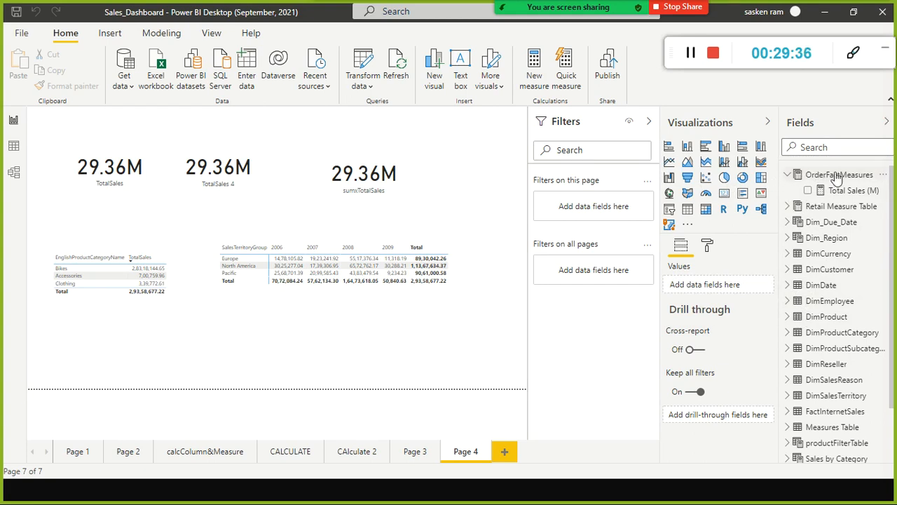
{"action": "left_click", "coordinate": [888, 123]}
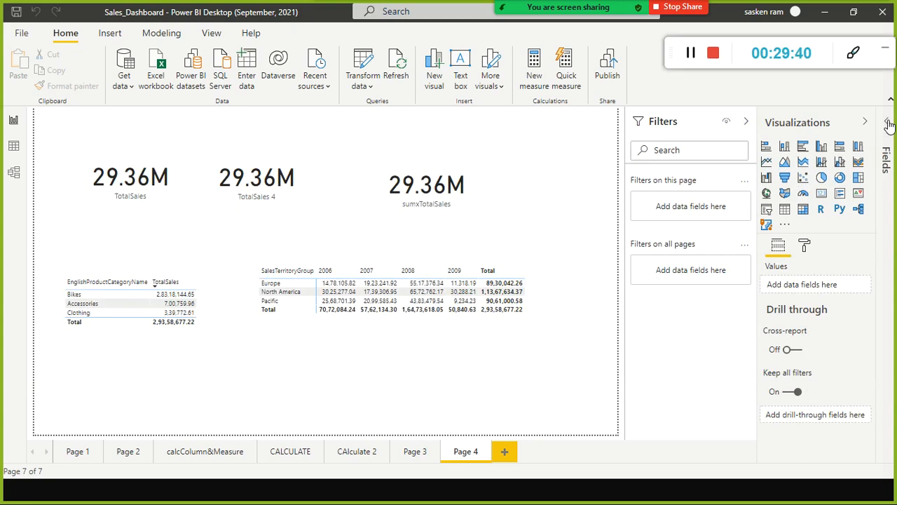
{"action": "left_click", "coordinate": [888, 124]}
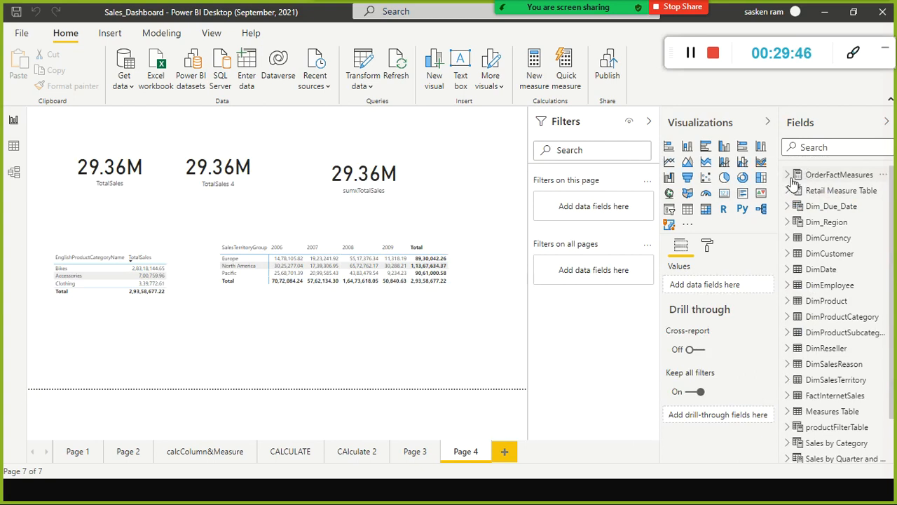
{"action": "left_click", "coordinate": [789, 176]}
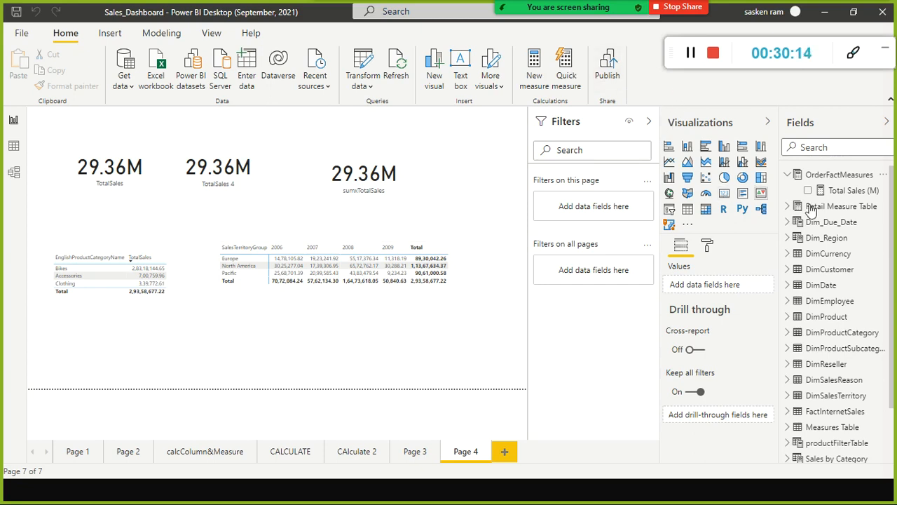
- Add the comment "-- compute total Sales" after the formula of the Total Sales (M) measure
{"action": "left_click", "coordinate": [847, 190]}
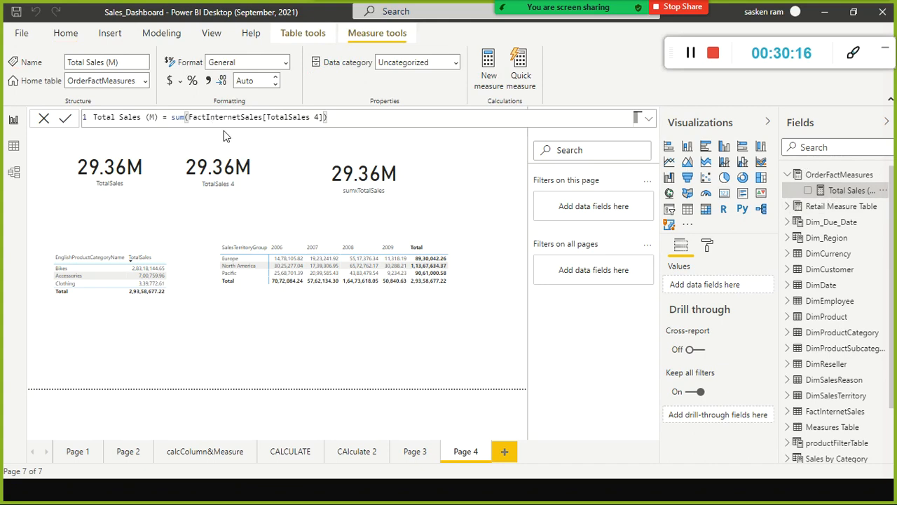
{"action": "left_click", "coordinate": [415, 121]}
{"action": "type", "text": "-- computer"}
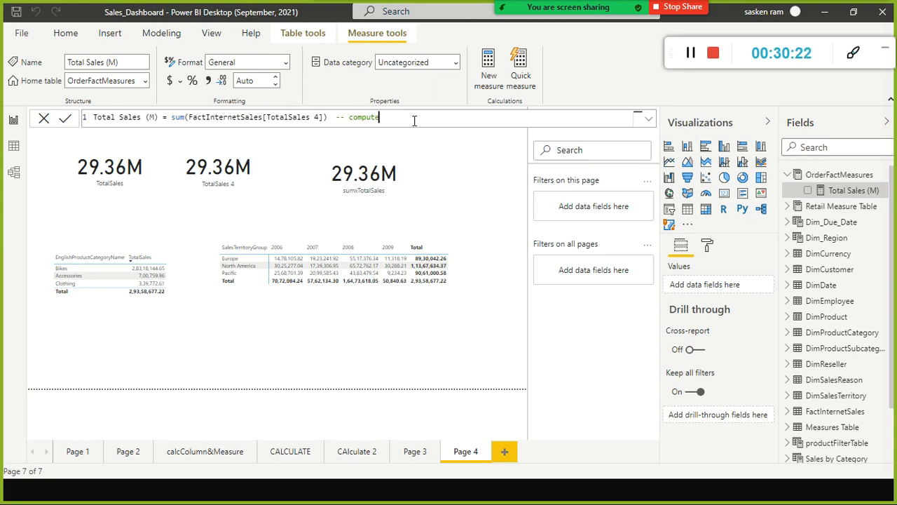
{"action": "key", "text": "BackSpace"}
{"action": "type", "text": "total Sales"}
{"action": "left_click_drag", "start_coordinate": [373, 117], "coordinate": [483, 117]}
{"action": "left_click", "coordinate": [467, 123]}
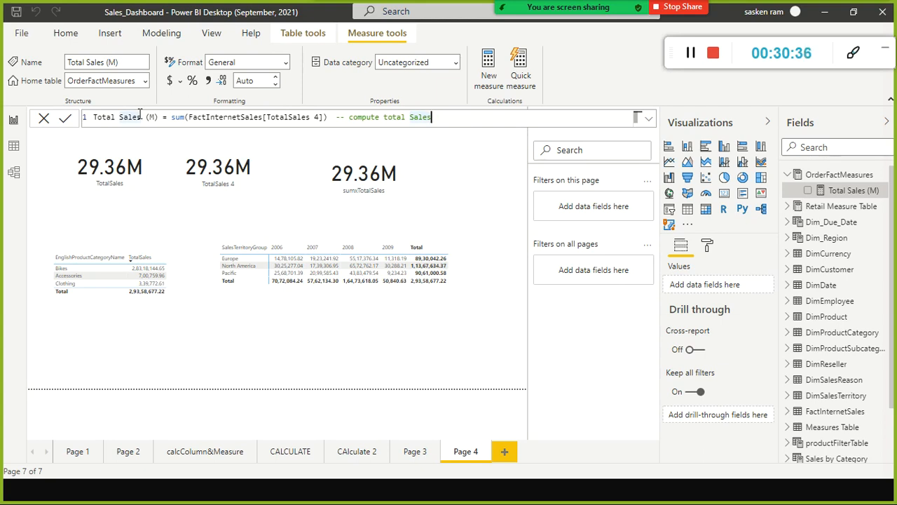
{"action": "left_click_drag", "start_coordinate": [100, 117], "coordinate": [321, 133]}
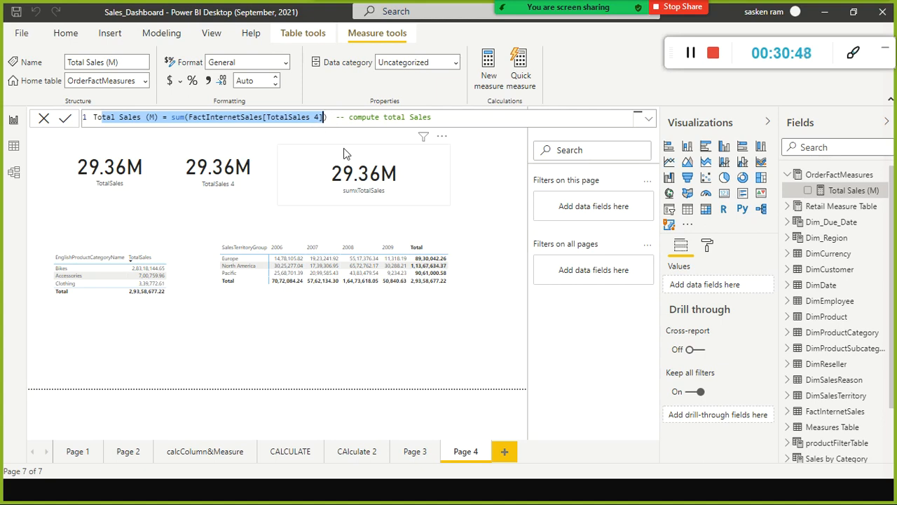
{"action": "left_click", "coordinate": [422, 117]}
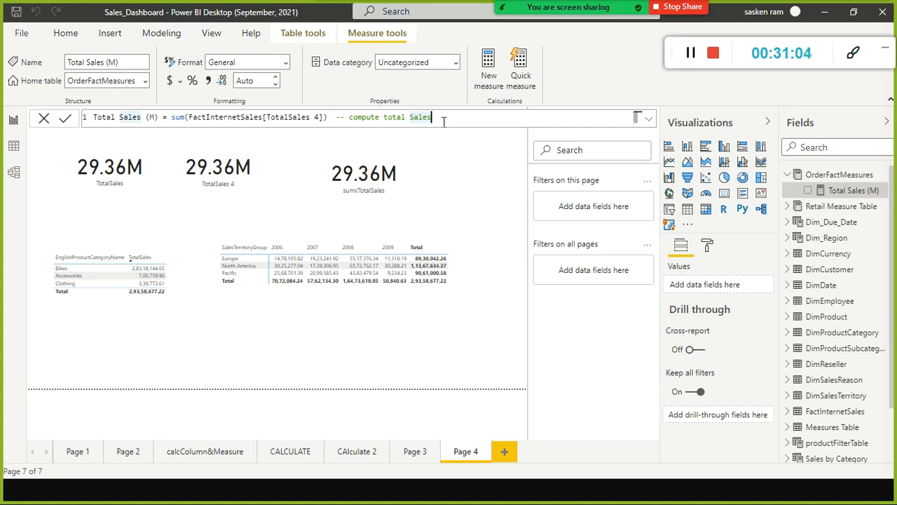
- Capitalise the first word of the formula comment so it reads "-- Compute total Sales"
{"action": "left_click", "coordinate": [352, 117]}
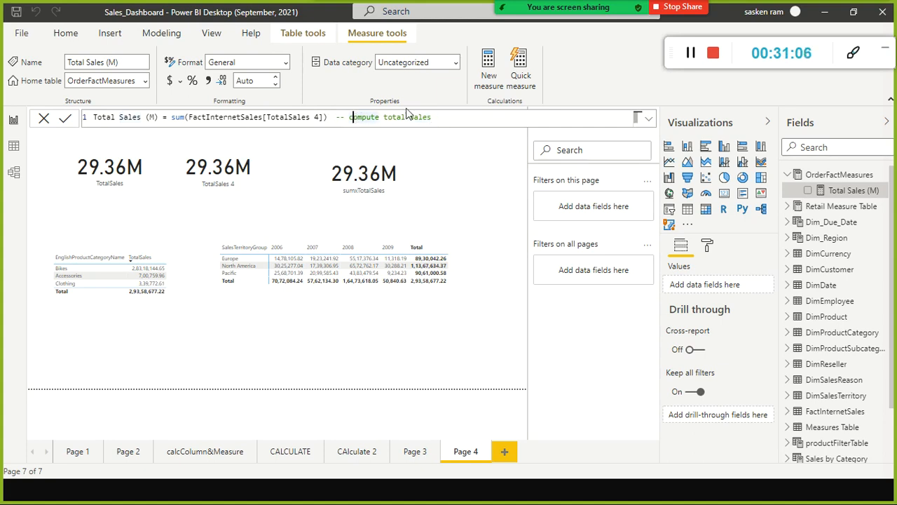
{"action": "key", "text": "BackSpace"}
{"action": "type", "text": "C"}
{"action": "left_click_drag", "start_coordinate": [350, 117], "coordinate": [433, 117]}
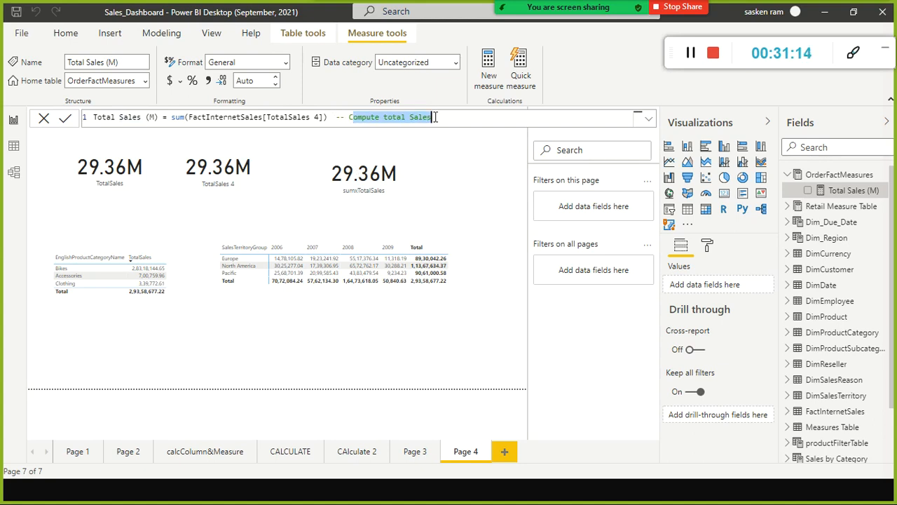
{"action": "double_click", "coordinate": [339, 117]}
{"action": "left_click", "coordinate": [466, 117]}
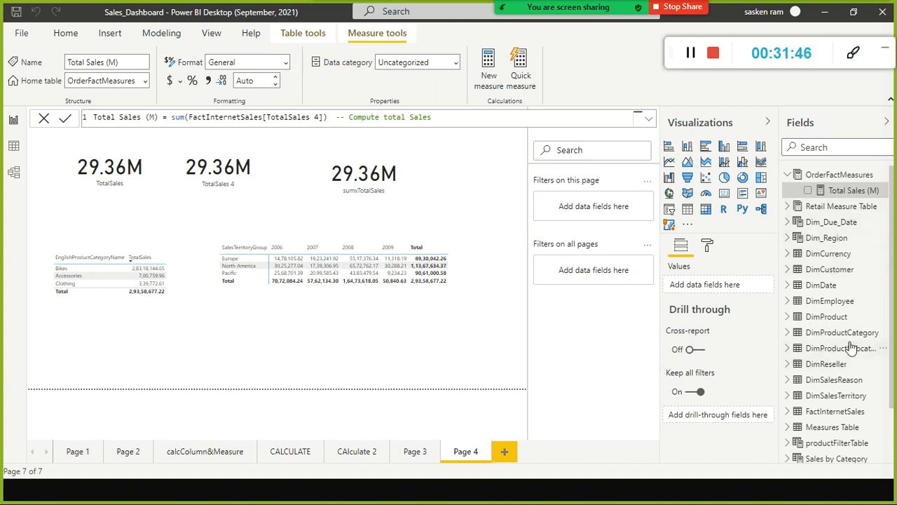
- Expand Retail Measure Table and open the formula of its ALL Category Sales Quantity3 measure for editing
{"action": "scroll", "coordinate": [798, 210], "scroll_direction": "down", "scroll_amount": 3}
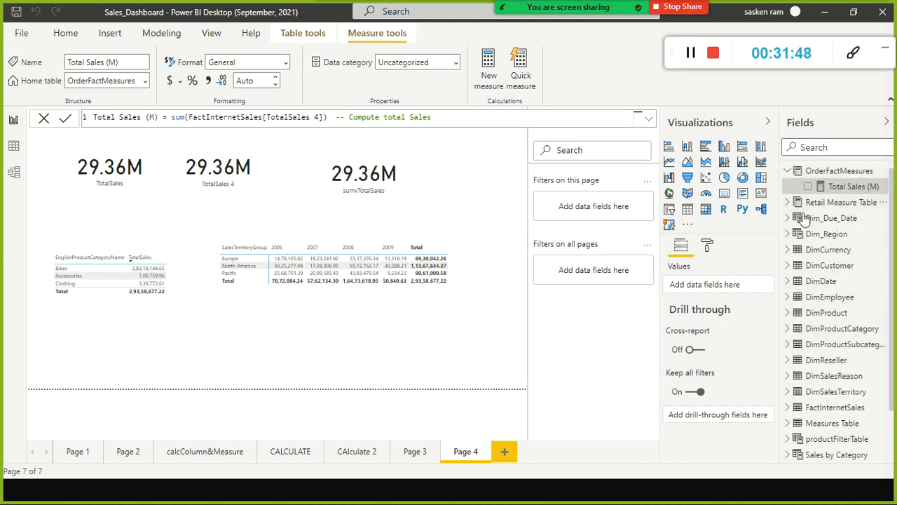
{"action": "scroll", "coordinate": [801, 238], "scroll_direction": "up", "scroll_amount": 3}
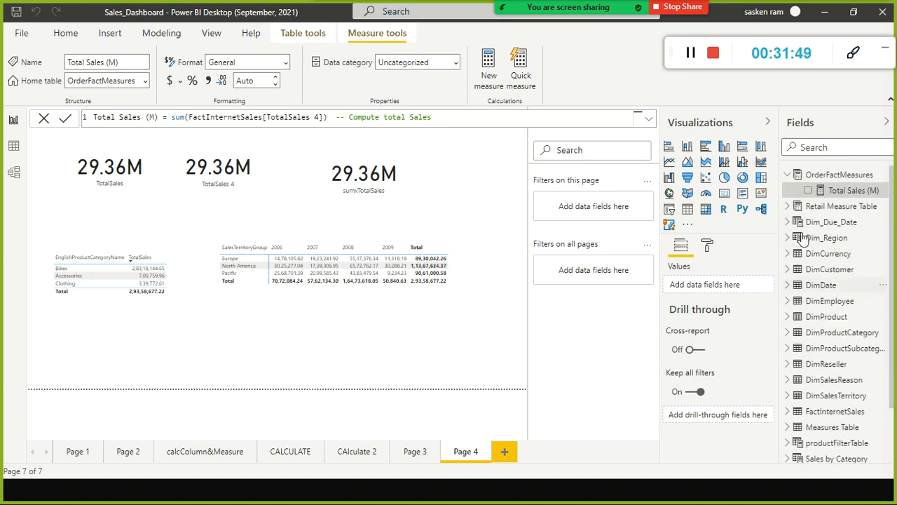
{"action": "left_click", "coordinate": [788, 208]}
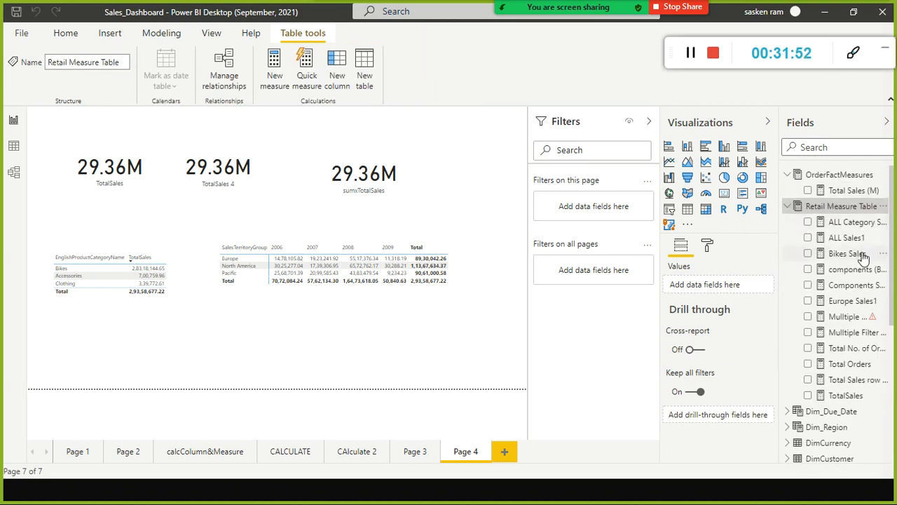
{"action": "left_click", "coordinate": [861, 222]}
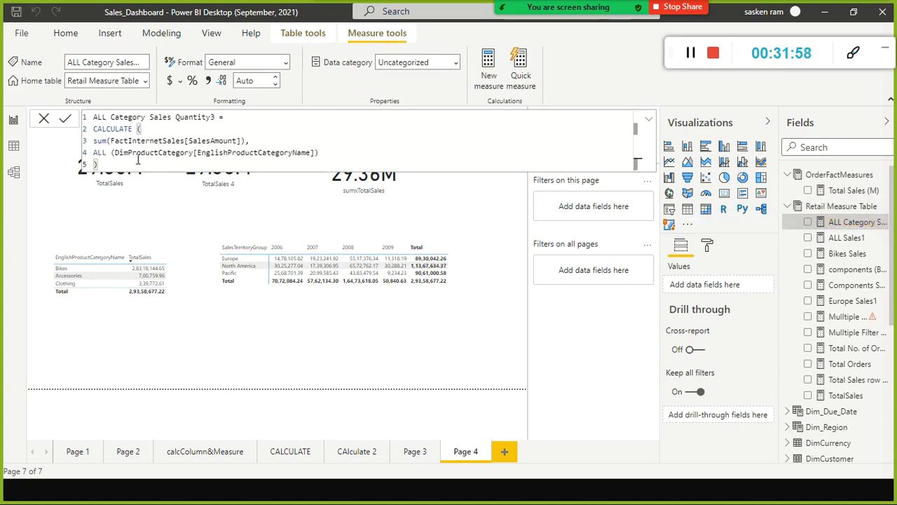
{"action": "left_click", "coordinate": [107, 152]}
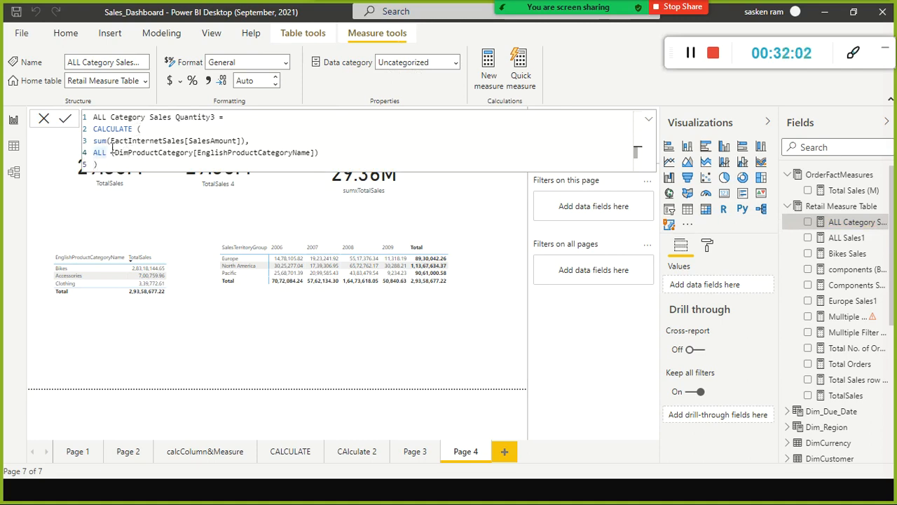
{"action": "type", "text": "("}
{"action": "type", "text": "--"}
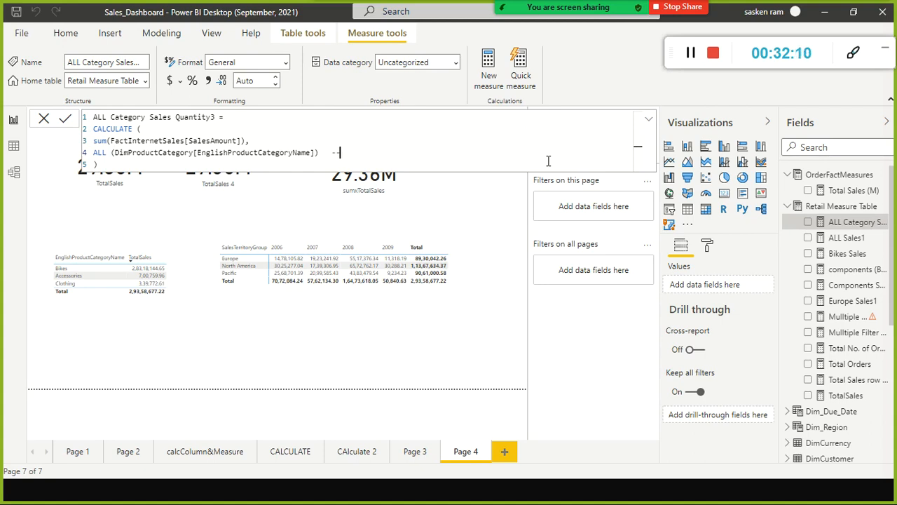
{"action": "key", "text": "BackSpace"}
{"action": "key", "text": "BackSpace"}
{"action": "key", "text": "BackSpace"}
{"action": "type", "text": ")"}
{"action": "key", "text": "BackSpace"}
- Start a block comment after the ALL line reading "/* compute the sales amount by all the category" and add a new line
{"action": "type", "text": "/* computer"}
{"action": "key", "text": "BackSpace"}
{"action": "key", "text": "BackSpace"}
{"action": "type", "text": "the  "}
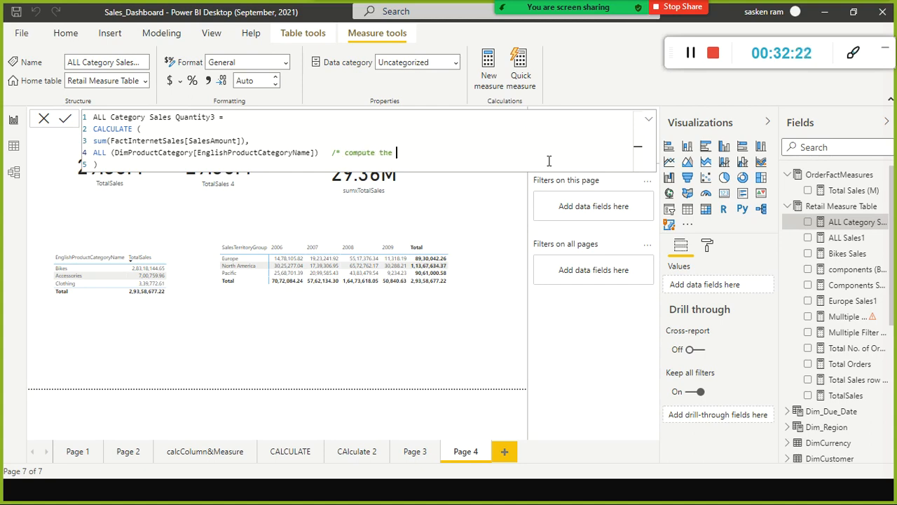
{"action": "type", "text": "sales amount by all the category"}
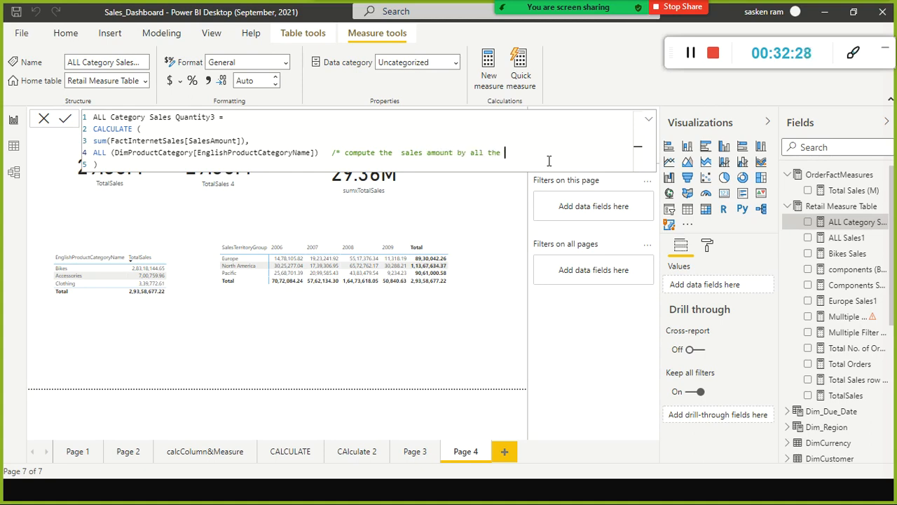
{"action": "key", "text": "BackSpace"}
{"action": "key", "text": "BackSpace"}
{"action": "key", "text": "BackSpace"}
{"action": "type", "text": "ory"}
{"action": "key", "text": "shift+Return"}
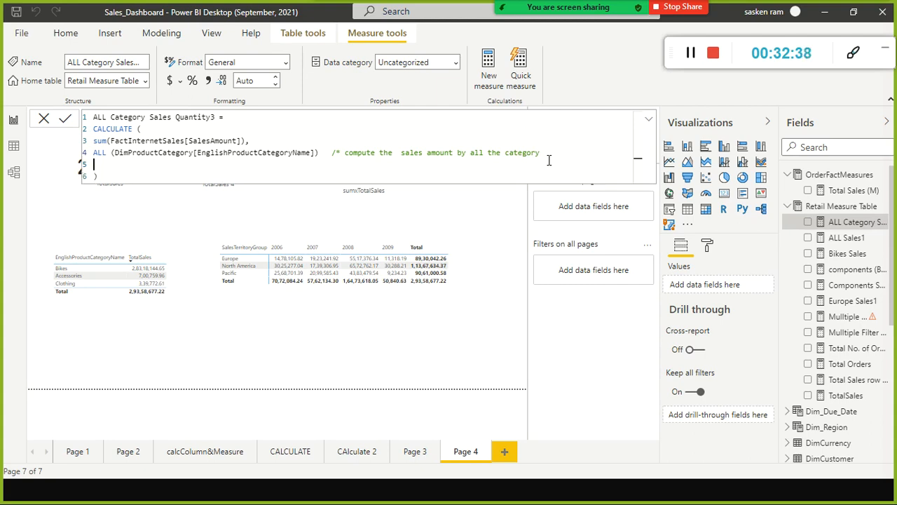
- Begin the second line of the block comment with "- this change implemented"
{"action": "type", "text": "* th"}
{"action": "key", "text": "BackSpace"}
{"action": "key", "text": "BackSpace"}
{"action": "key", "text": "BackSpace"}
{"action": "key", "text": "BackSpace"}
{"action": "type", "text": "- this change implemented "}
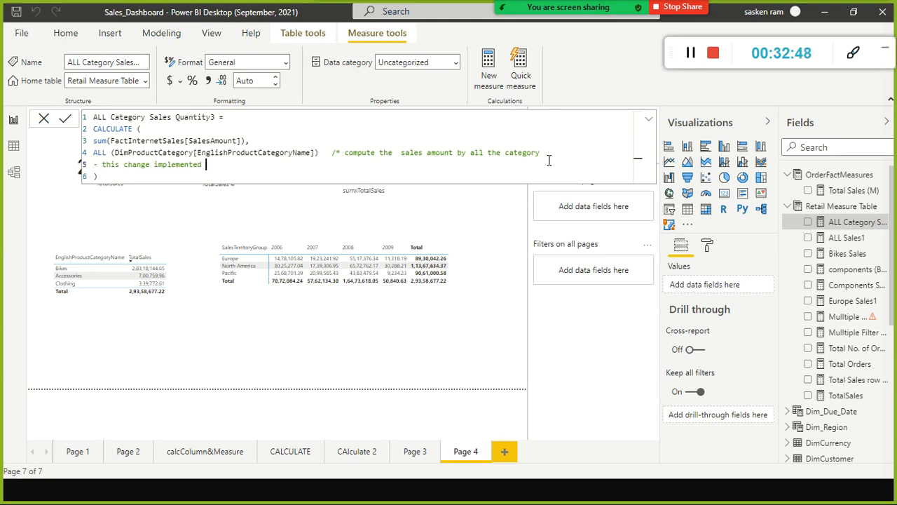
- Complete the second comment line with the implementer's name and "on 03/de-2021", closing the block comment with "*/"
{"action": "type", "text": "by Raesh"}
{"action": "key", "text": "BackSpace"}
{"action": "key", "text": "BackSpace"}
{"action": "type", "text": "kesh "}
{"action": "type", "text": "*/"}
{"action": "key", "text": "Left"}
{"action": "key", "text": "Left"}
{"action": "type", "text": "on 03/dec"}
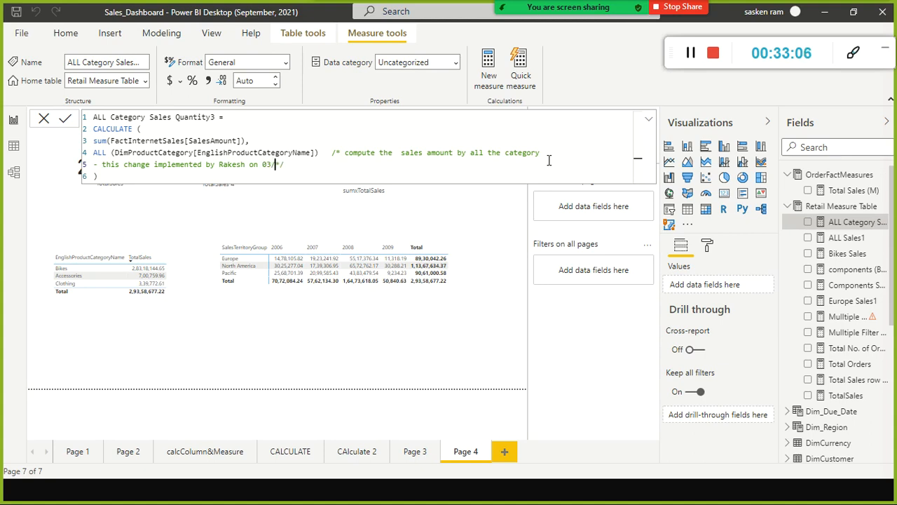
{"action": "type", "text": "2021"}
{"action": "left_click", "coordinate": [321, 165]}
{"action": "left_click", "coordinate": [482, 91]}
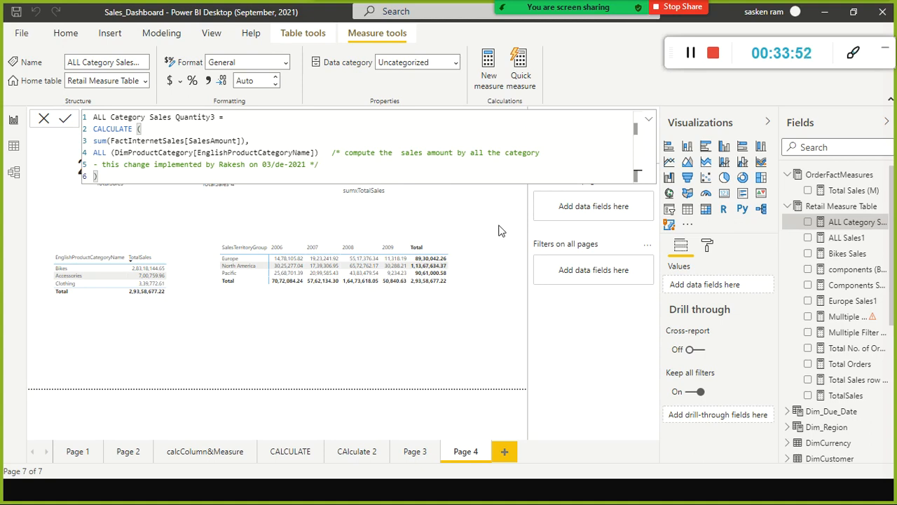
- Collapse and re-expand the formula bar, highlight the block comment to review it, and collapse the bar again
{"action": "left_click", "coordinate": [648, 120]}
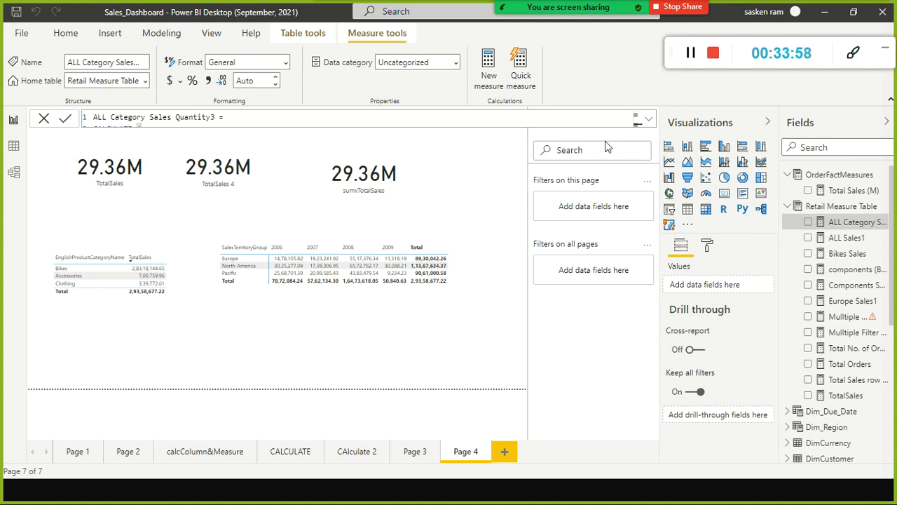
{"action": "left_click", "coordinate": [648, 119]}
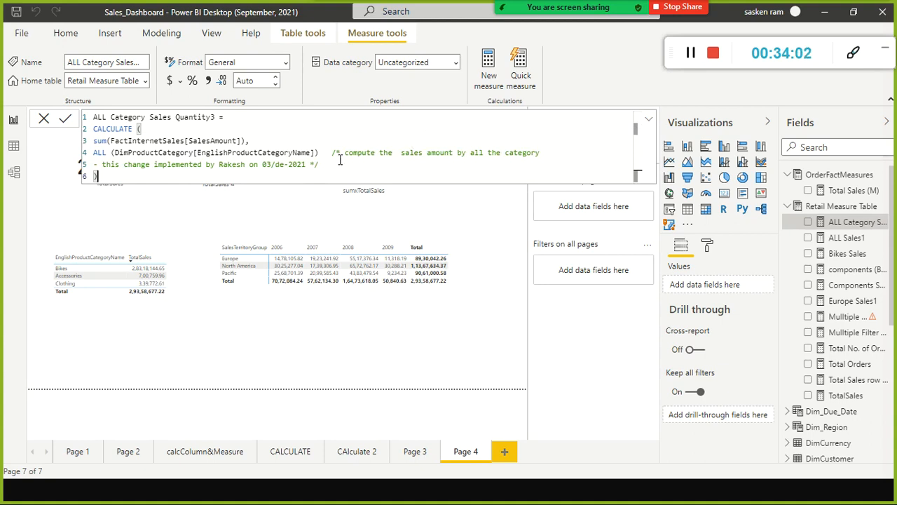
{"action": "left_click_drag", "start_coordinate": [331, 152], "coordinate": [331, 184]}
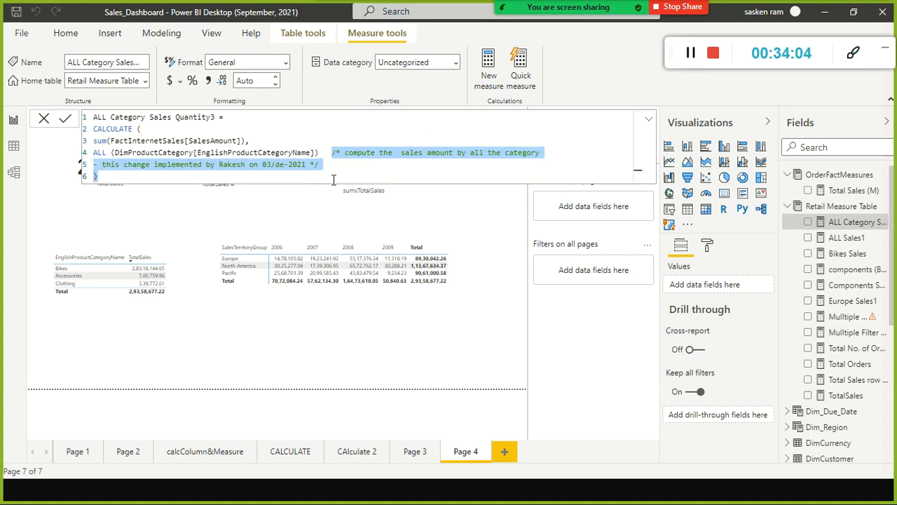
{"action": "left_click", "coordinate": [471, 218]}
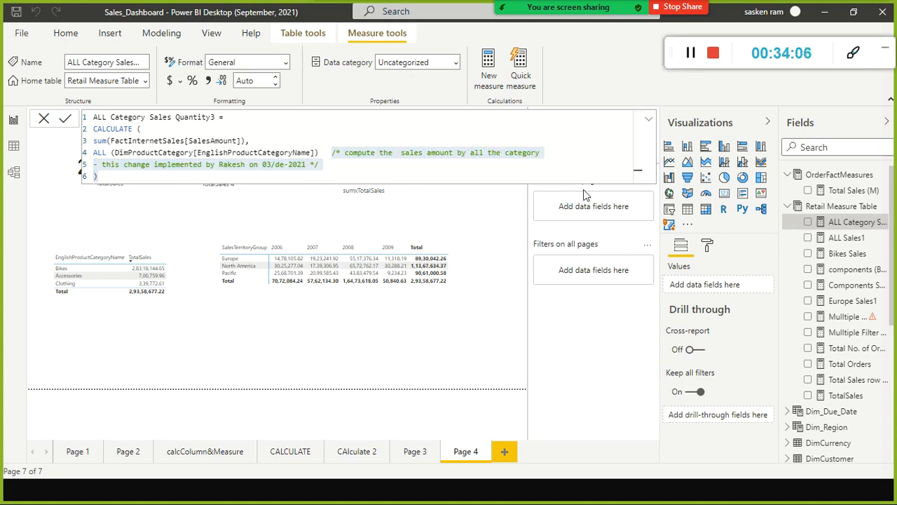
{"action": "left_click", "coordinate": [649, 120]}
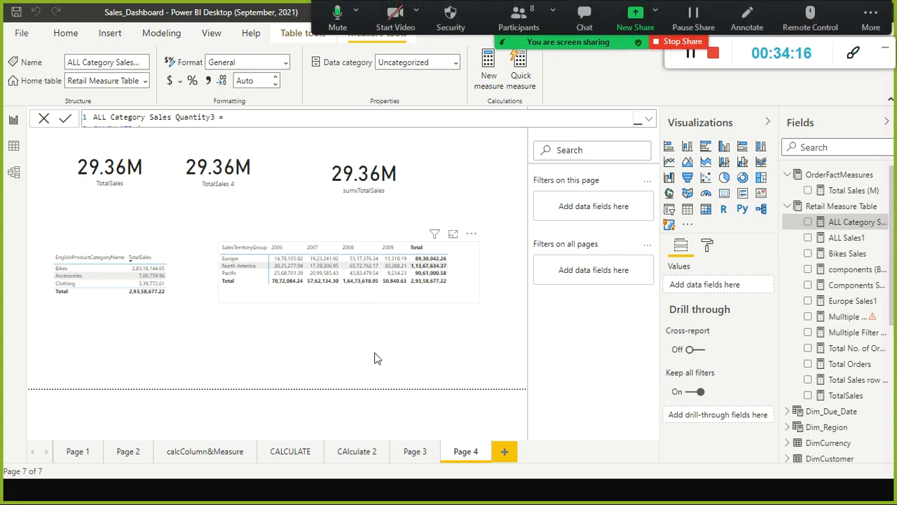
- Move the sales territory matrix and the product category table lower on Page 4 and align their upper edges
{"action": "left_click_drag", "start_coordinate": [364, 290], "coordinate": [384, 348]}
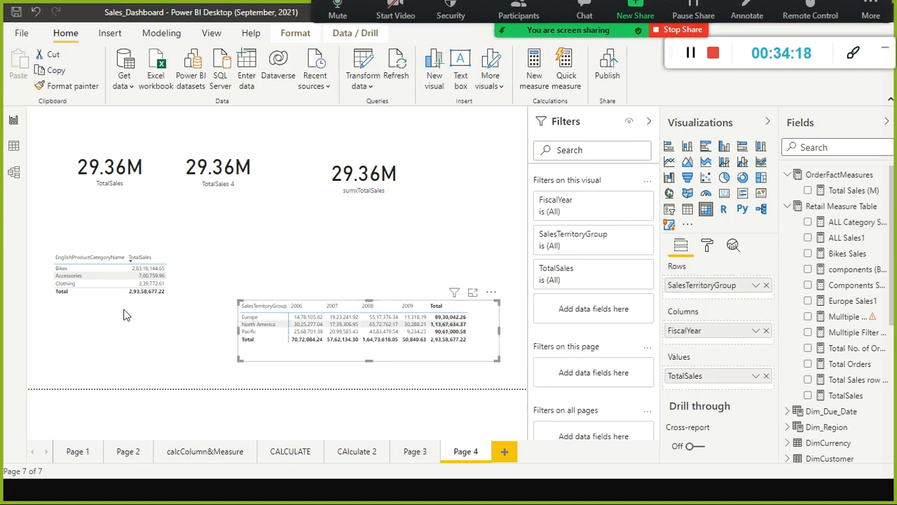
{"action": "left_click_drag", "start_coordinate": [102, 305], "coordinate": [89, 379]}
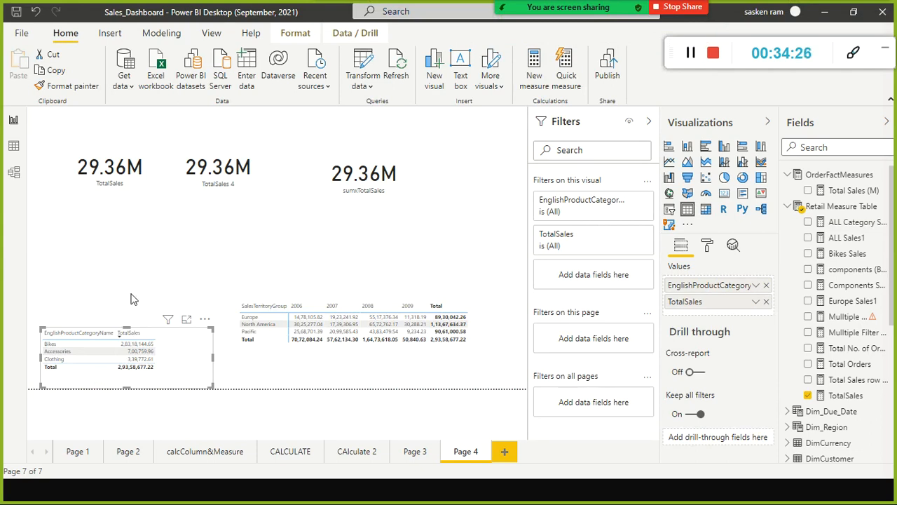
{"action": "left_click_drag", "start_coordinate": [176, 364], "coordinate": [180, 337]}
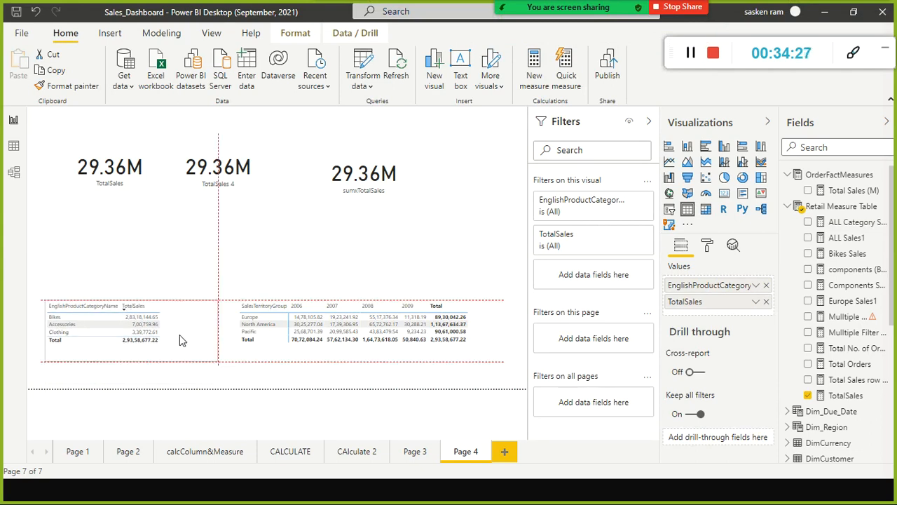
{"action": "left_click", "coordinate": [211, 226]}
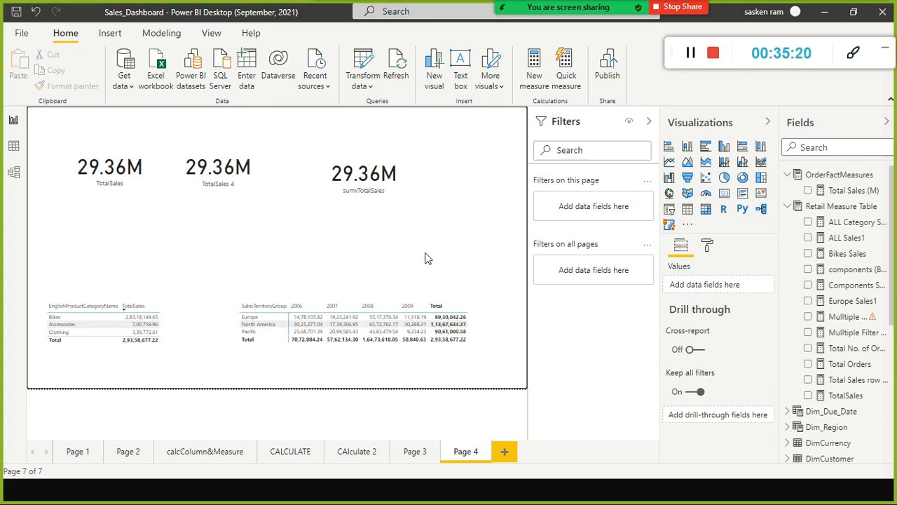
- Create a new measure and begin its formula as "Total number of orders = count("
{"action": "mouse_move", "coordinate": [416, 339]}
{"action": "left_click", "coordinate": [150, 35]}
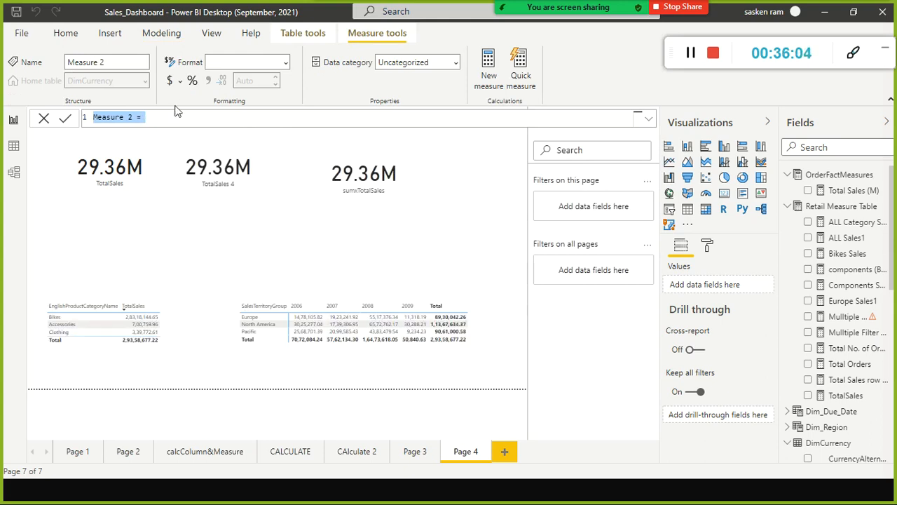
{"action": "type", "text": "Total "}
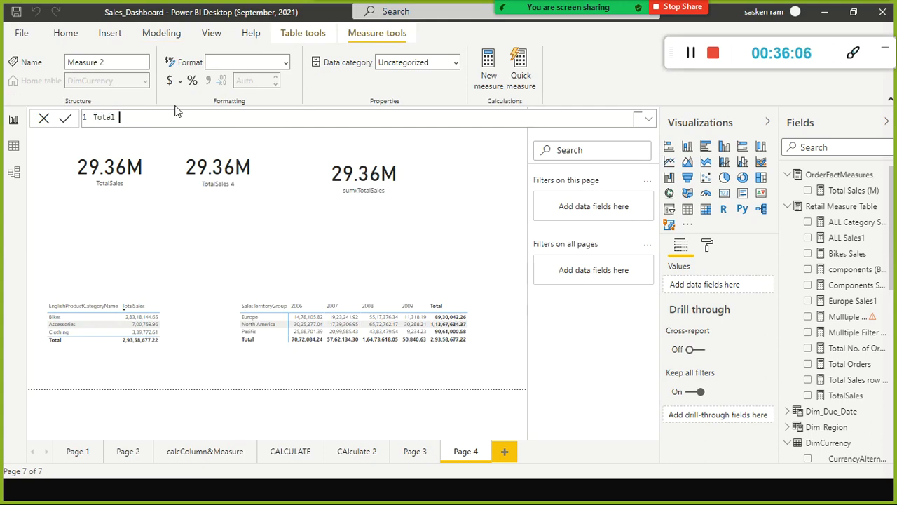
{"action": "type", "text": "number of orders = count"}
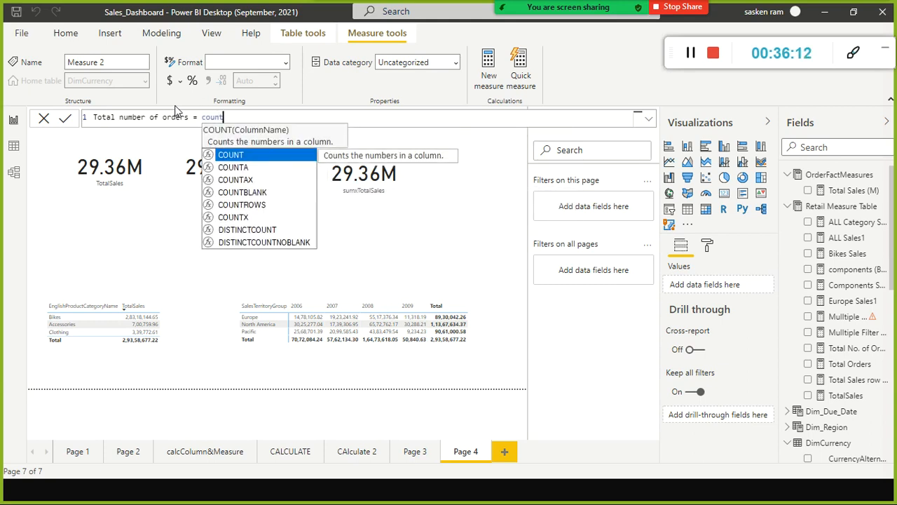
{"action": "type", "text": "("}
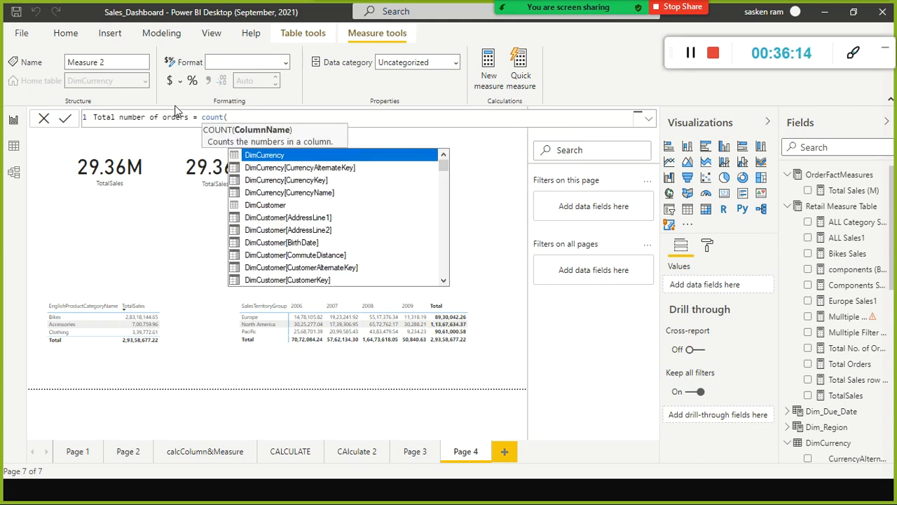
{"action": "key", "text": "Escape"}
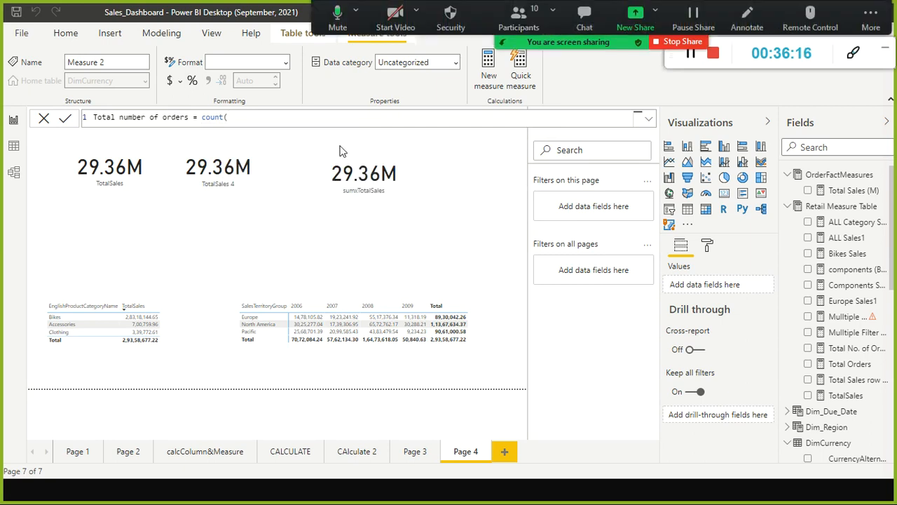
- Look through the FactInternetSales columns and enter FactInternetSales[OrderDateKey] as the COUNT argument
{"action": "type", "text": "fac"}
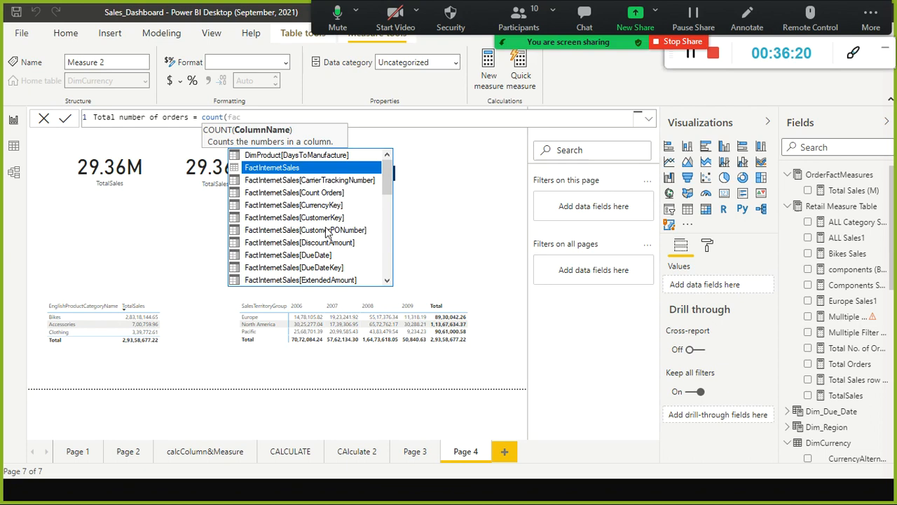
{"action": "scroll", "coordinate": [326, 234], "scroll_direction": "down", "scroll_amount": 3}
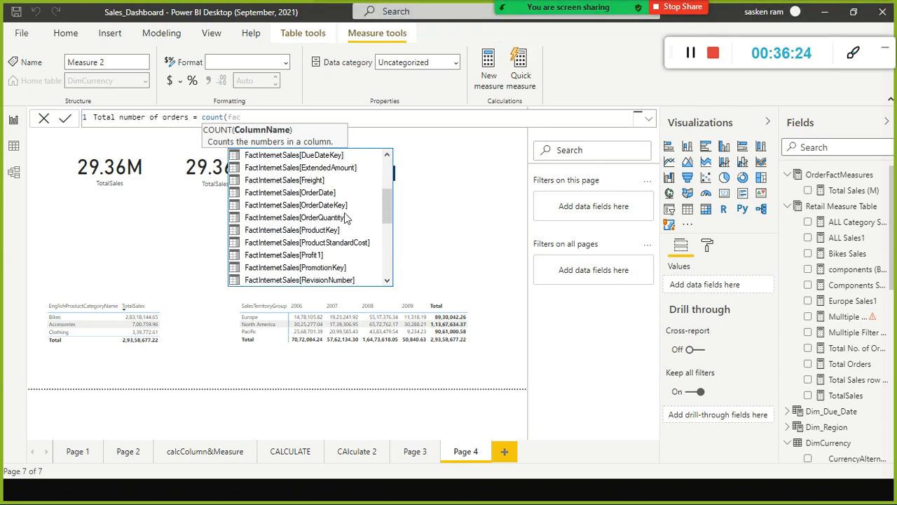
{"action": "scroll", "coordinate": [346, 219], "scroll_direction": "up", "scroll_amount": 1}
{"action": "scroll", "coordinate": [345, 218], "scroll_direction": "up", "scroll_amount": 1}
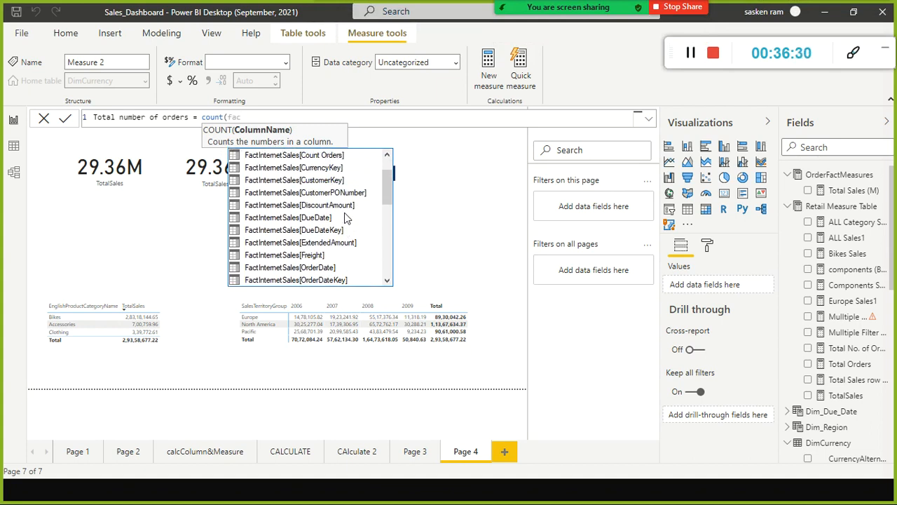
{"action": "scroll", "coordinate": [346, 218], "scroll_direction": "up", "scroll_amount": 1}
{"action": "type", "text": "tinter"}
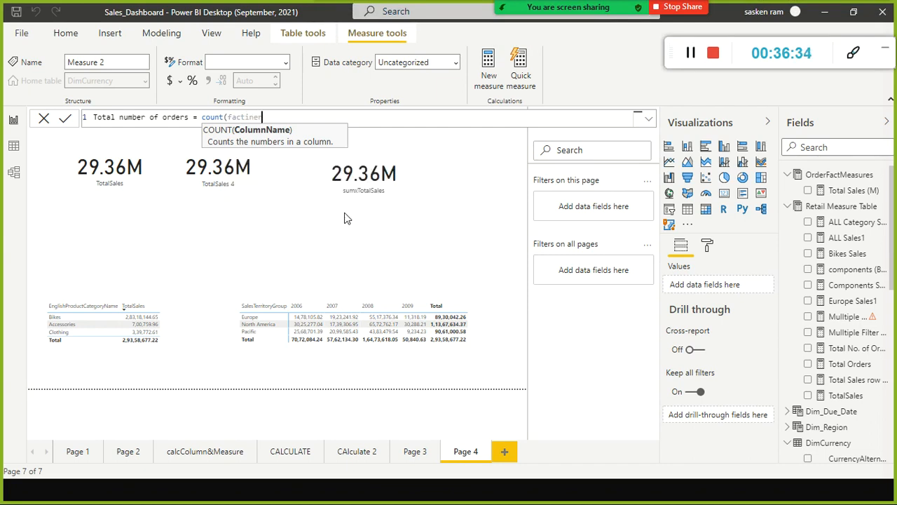
{"action": "type", "text": "netsales"}
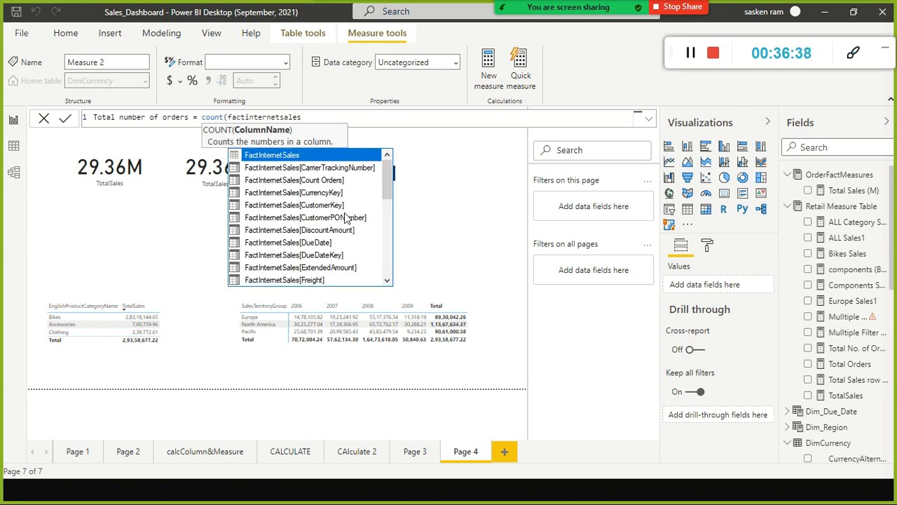
{"action": "type", "text": "[o"}
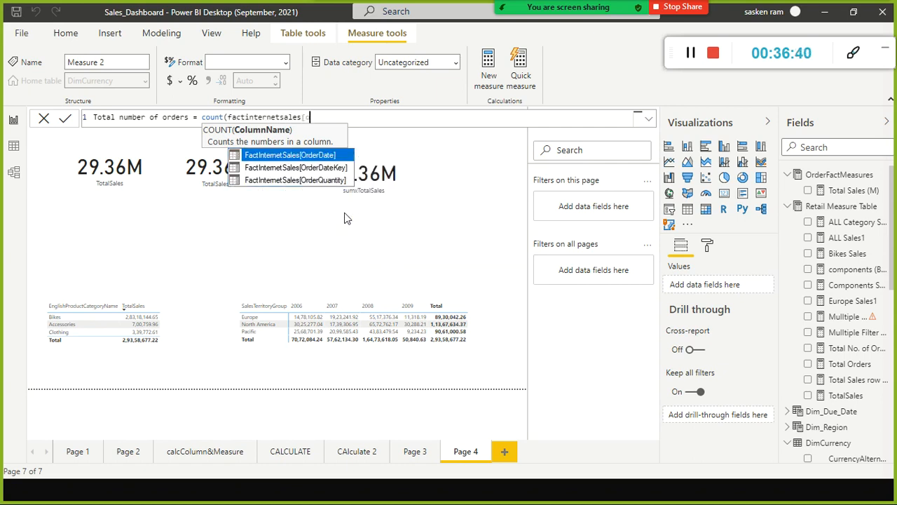
{"action": "key", "text": "Down"}
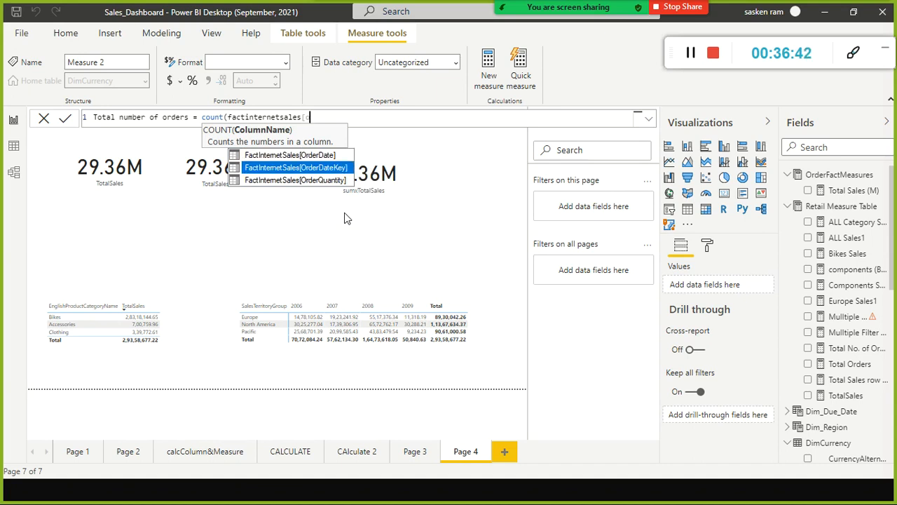
{"action": "key", "text": "Tab"}
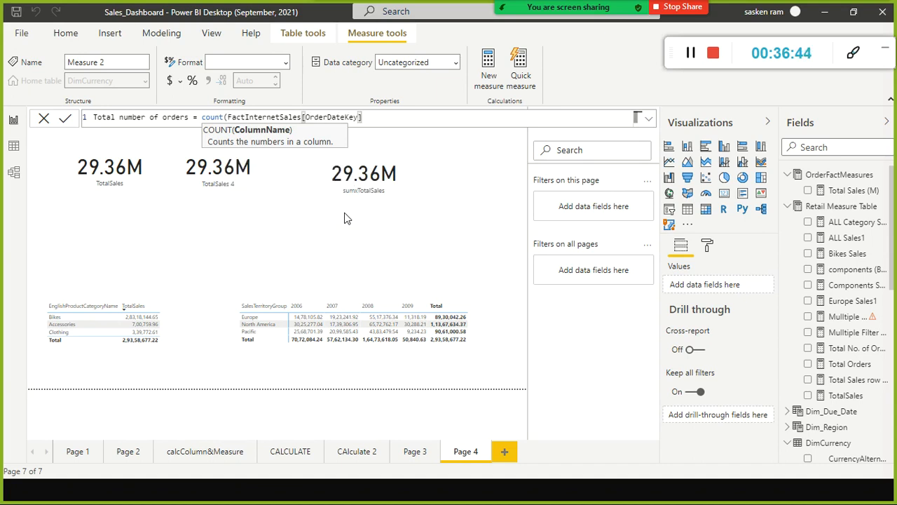
- Replace the COUNT argument with FactInternetSales[SalesOrderNumber], close the parenthesis and commit the Total number of orders measure
{"action": "key", "text": "BackSpace"}
{"action": "key", "text": "BackSpace"}
{"action": "key", "text": "BackSpace"}
{"action": "key", "text": "BackSpace"}
{"action": "key", "text": "BackSpace"}
{"action": "key", "text": "BackSpace"}
{"action": "key", "text": "BackSpace"}
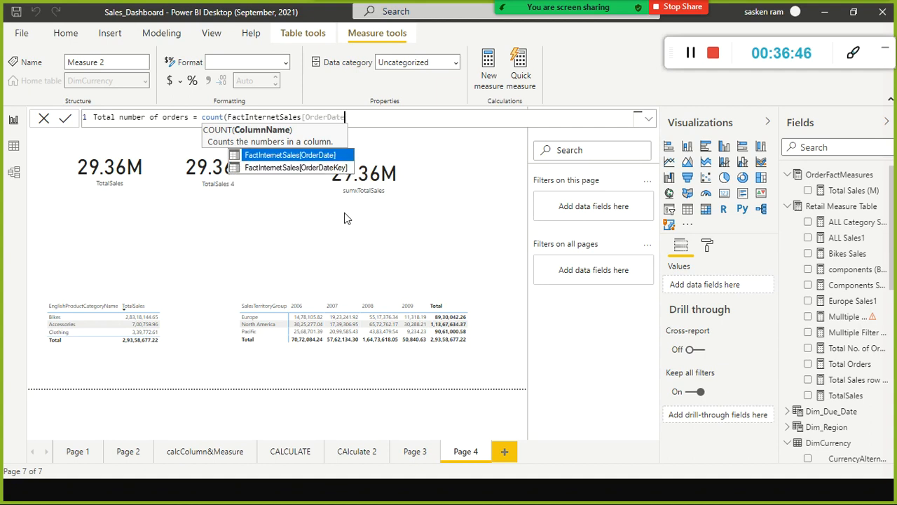
{"action": "key", "text": "BackSpace"}
{"action": "key", "text": "BackSpace"}
{"action": "key", "text": "BackSpace"}
{"action": "key", "text": "BackSpace"}
{"action": "key", "text": "BackSpace"}
{"action": "key", "text": "BackSpace"}
{"action": "type", "text": "salesord"}
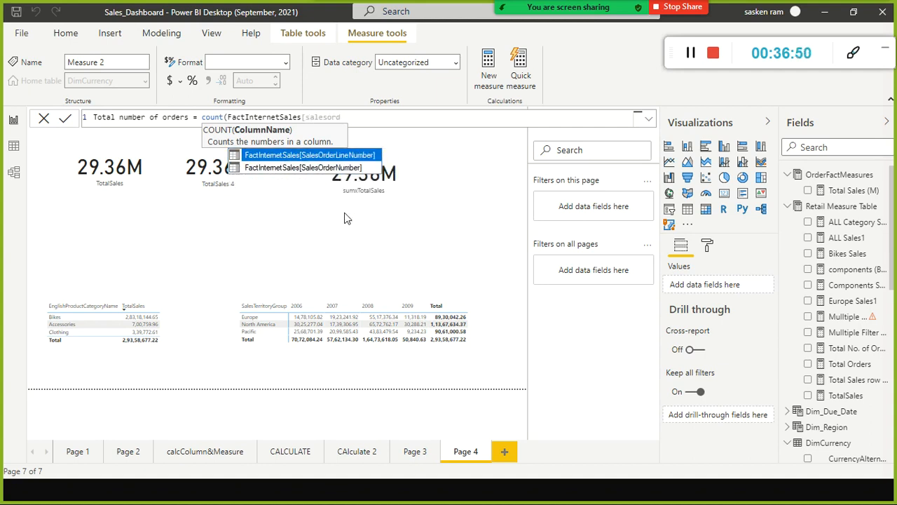
{"action": "key", "text": "Tab"}
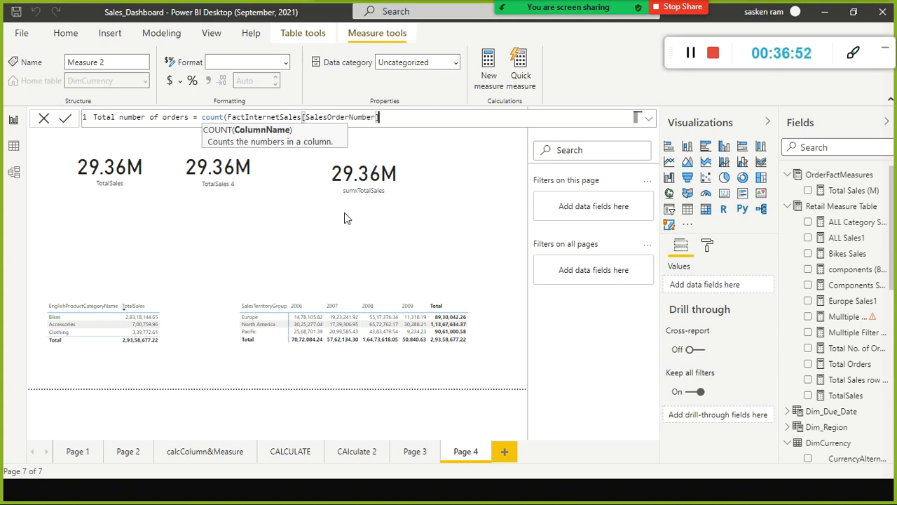
{"action": "type", "text": ")"}
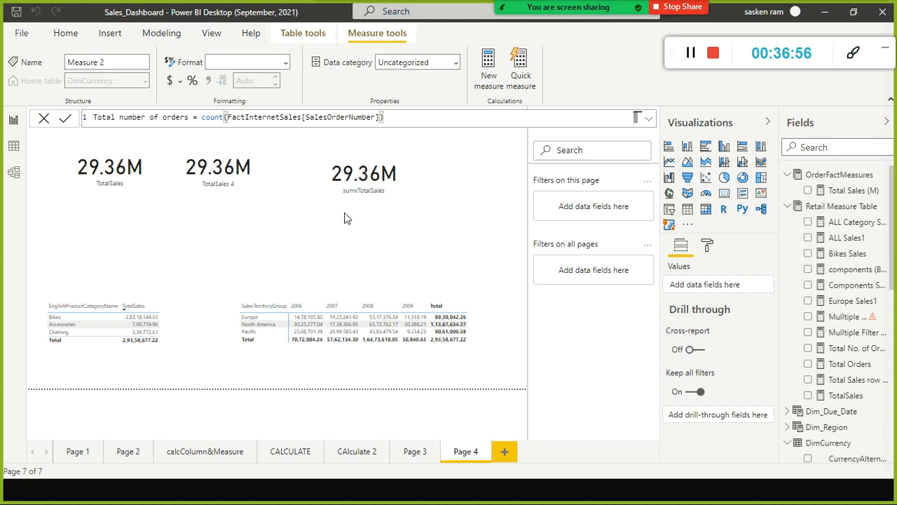
{"action": "key", "text": "Return"}
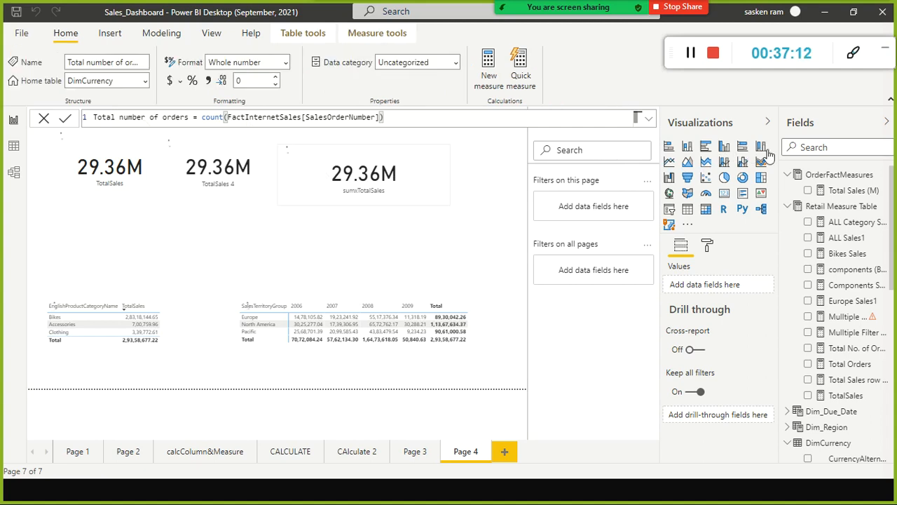
- Search the fields for "total" and set the home table of the Total number of orders measure to OrderFactMeasures
{"action": "left_click", "coordinate": [848, 148]}
{"action": "type", "text": "total"}
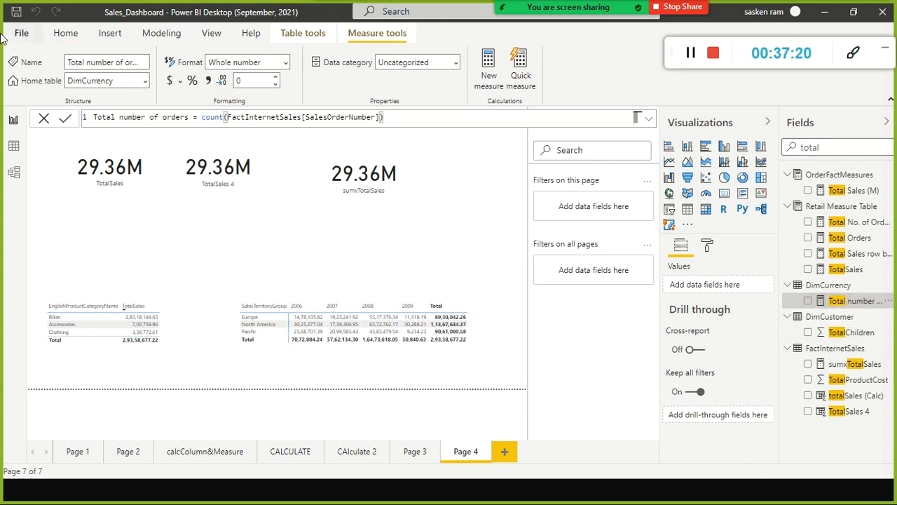
{"action": "left_click", "coordinate": [145, 81]}
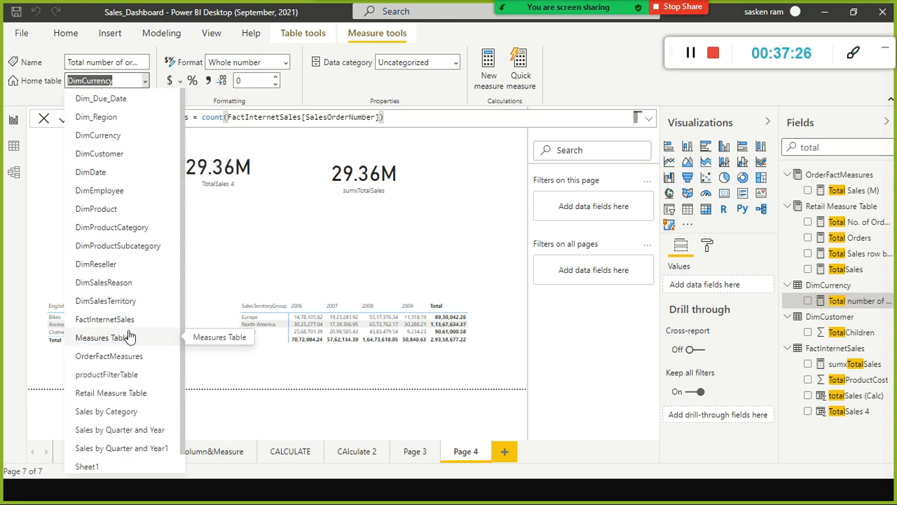
{"action": "left_click", "coordinate": [145, 364]}
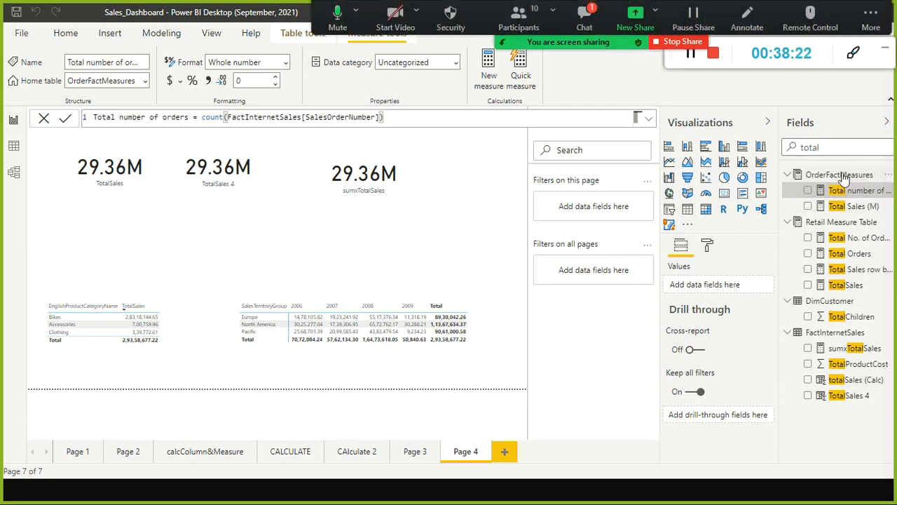
{"action": "left_click", "coordinate": [585, 21]}
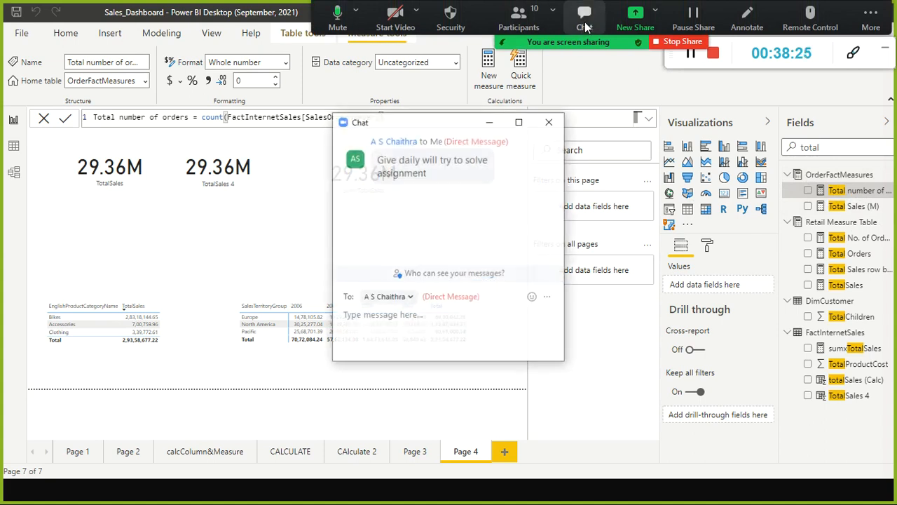
{"action": "left_click", "coordinate": [549, 124]}
{"action": "mouse_move", "coordinate": [573, 8]}
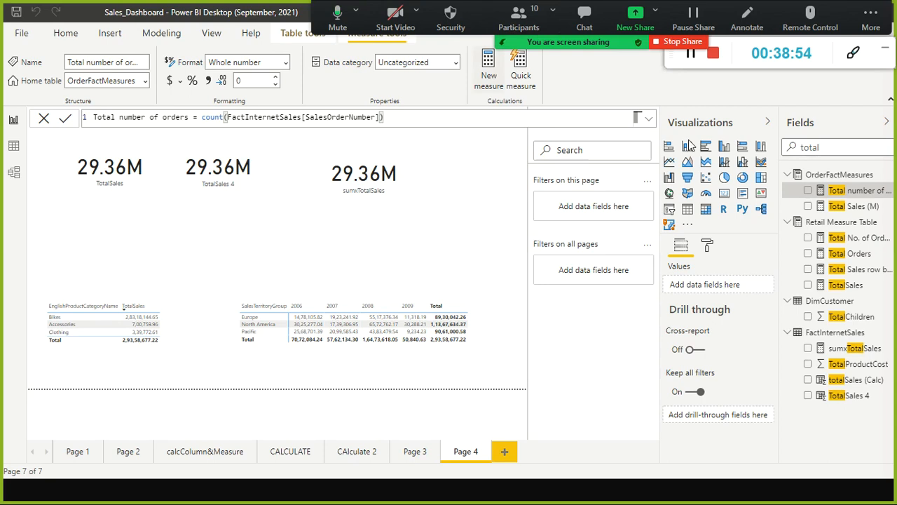
- Add a card visual below the TotalSales card on Page 4 and fill it with the Total number of orders measure
{"action": "left_click", "coordinate": [724, 193]}
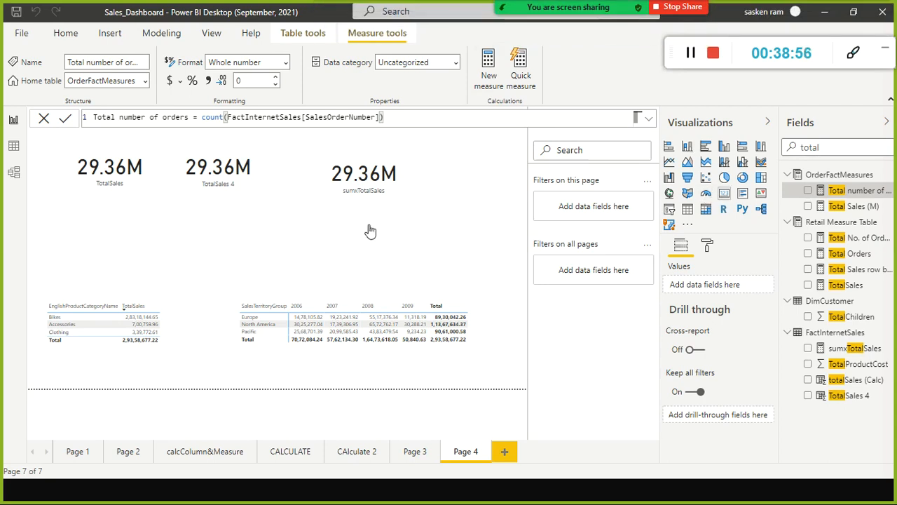
{"action": "left_click_drag", "start_coordinate": [143, 246], "coordinate": [166, 228]}
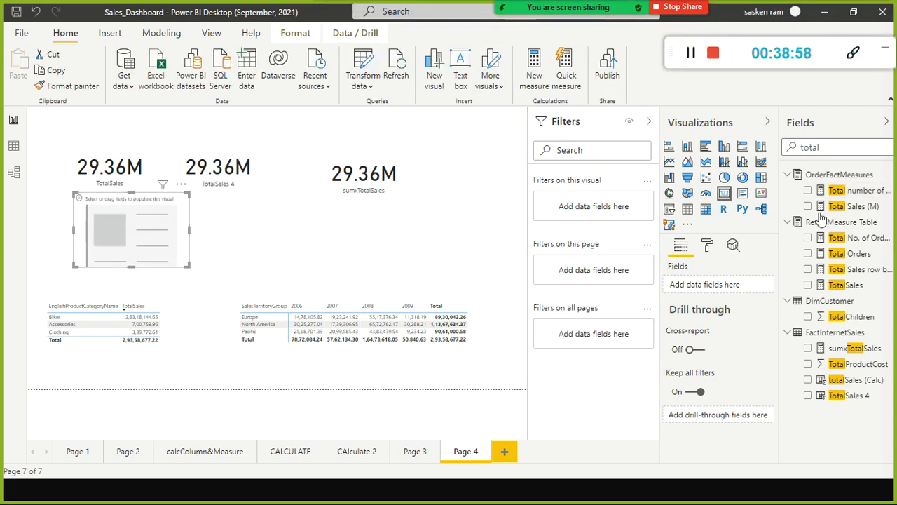
{"action": "left_click_drag", "start_coordinate": [867, 195], "coordinate": [161, 234]}
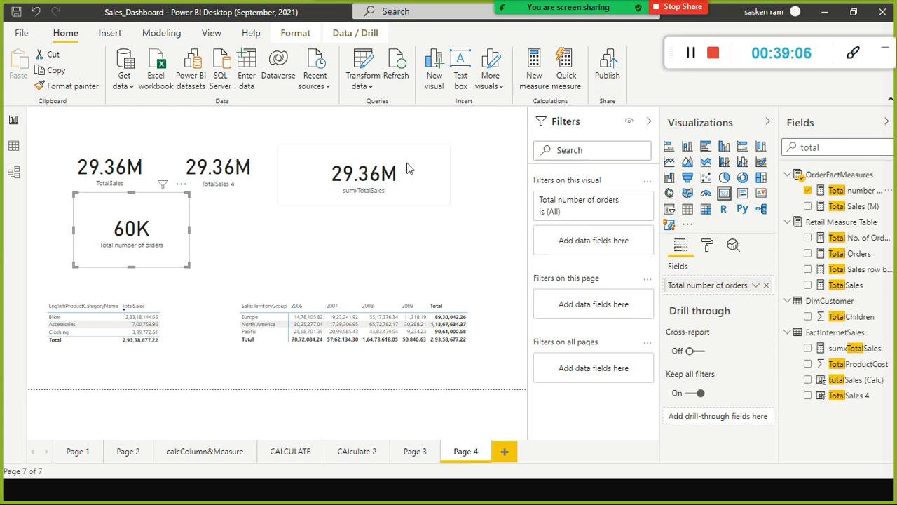
- Create a new measure and begin its formula as "No. of Unique Orders = "
{"action": "left_click", "coordinate": [157, 35]}
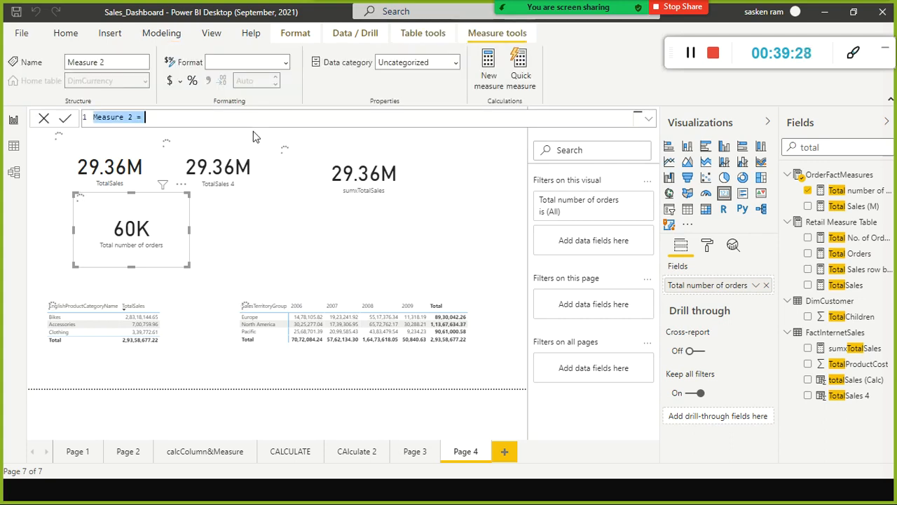
{"action": "type", "text": "D"}
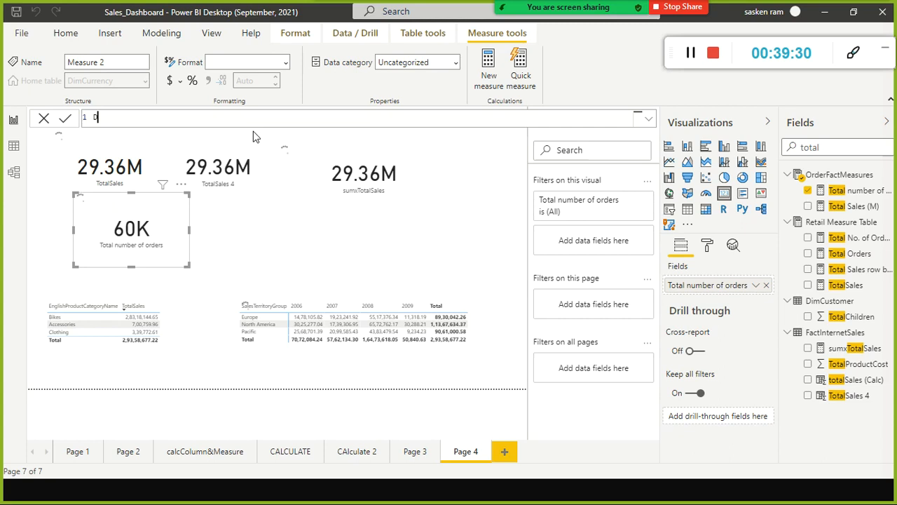
{"action": "type", "text": "niqe"}
{"action": "type", "text": "ue"}
{"action": "key", "text": "Home"}
{"action": "type", "text": "No. of"}
{"action": "key", "text": "End"}
{"action": "type", "text": "Orders = "}
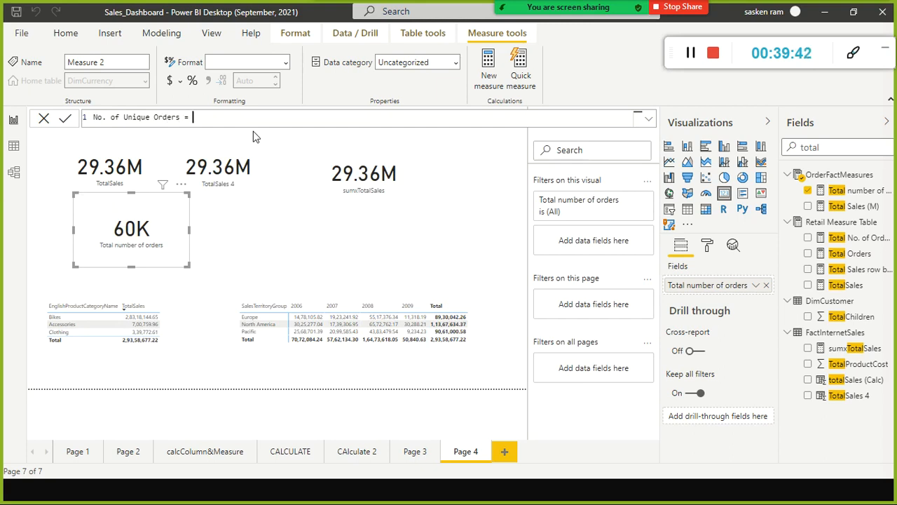
- Complete the unique orders formula with DISTINCTCOUNT(FactInternetSales[SalesOrderNumber]) and commit the measure
{"action": "type", "text": "distinc"}
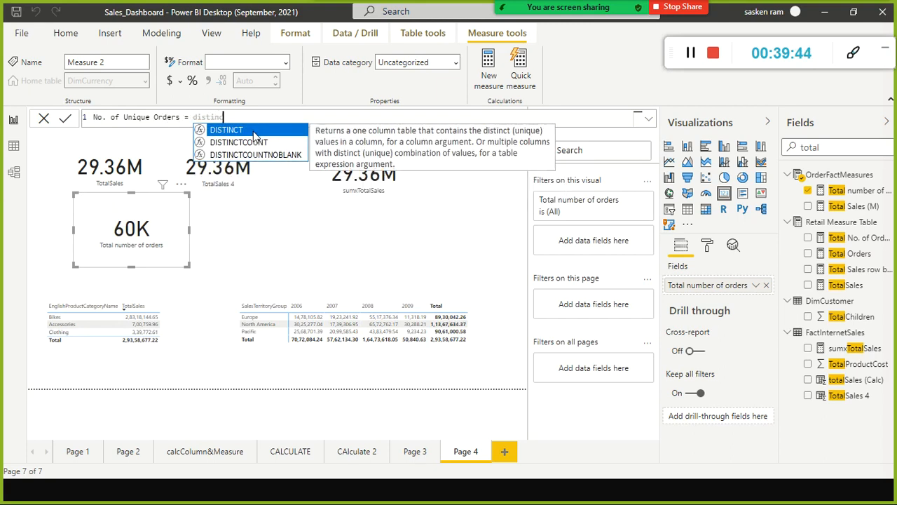
{"action": "key", "text": "Down"}
{"action": "key", "text": "Tab"}
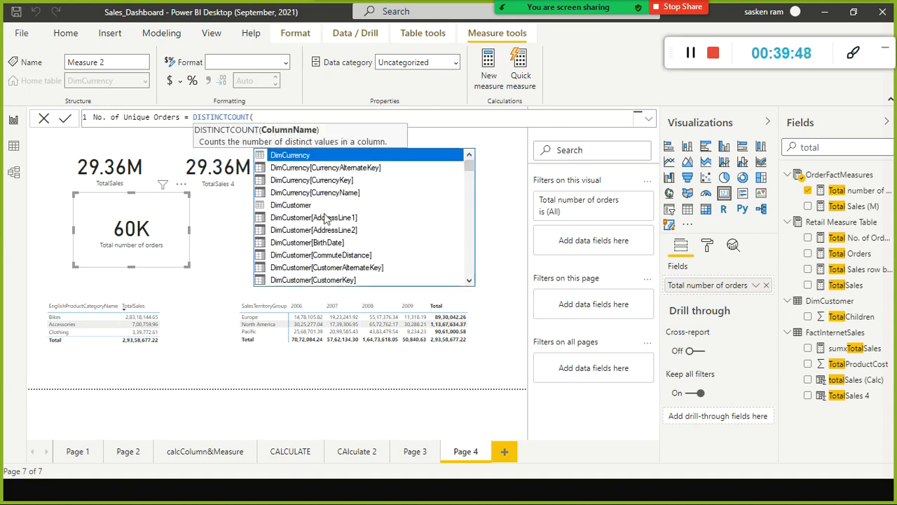
{"action": "type", "text": "'act"}
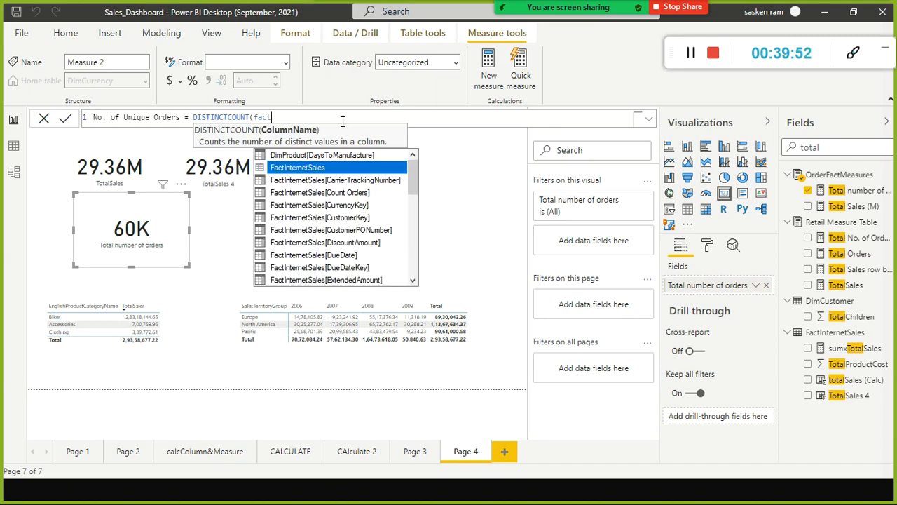
{"action": "type", "text": "internet"}
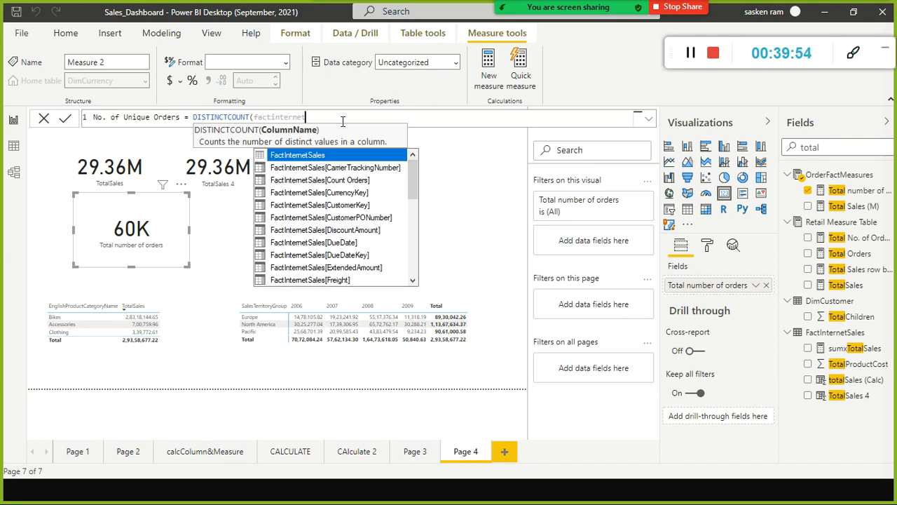
{"action": "type", "text": "sales[sa"}
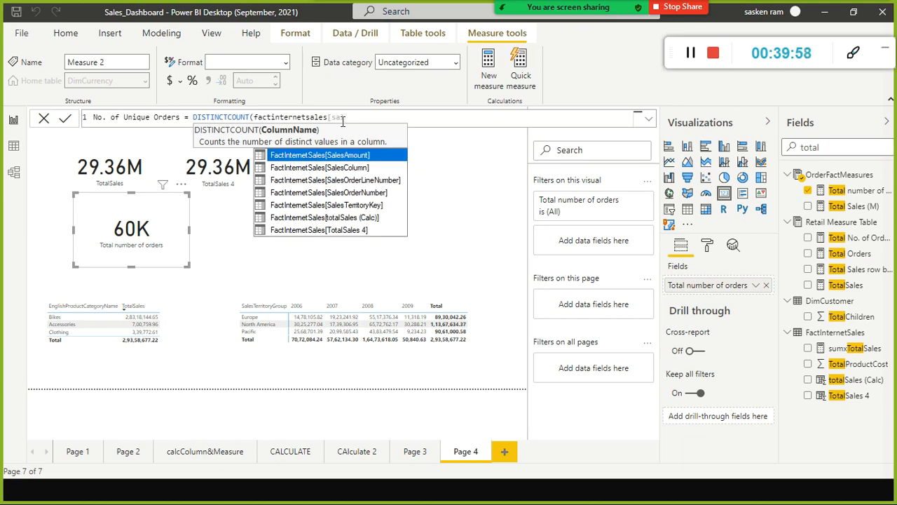
{"action": "key", "text": "Down"}
{"action": "key", "text": "Down"}
{"action": "key", "text": "Down"}
{"action": "key", "text": "Tab"}
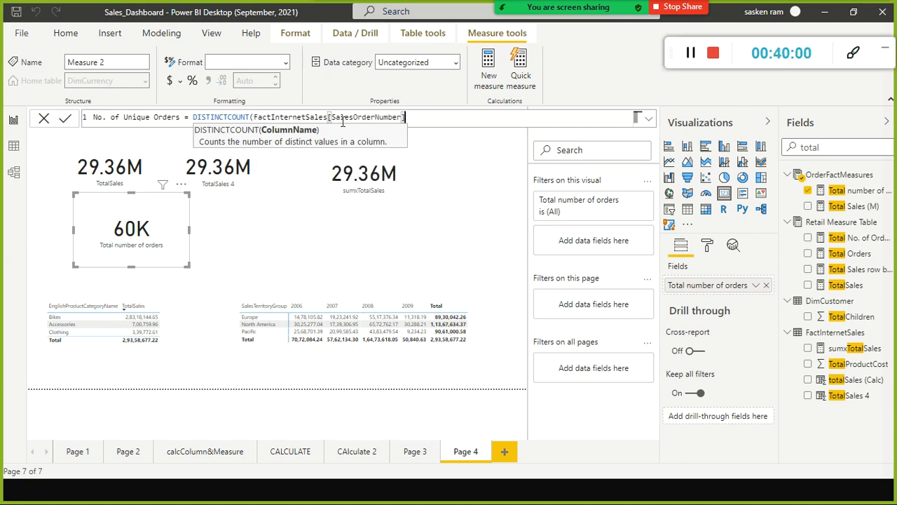
{"action": "type", "text": ")"}
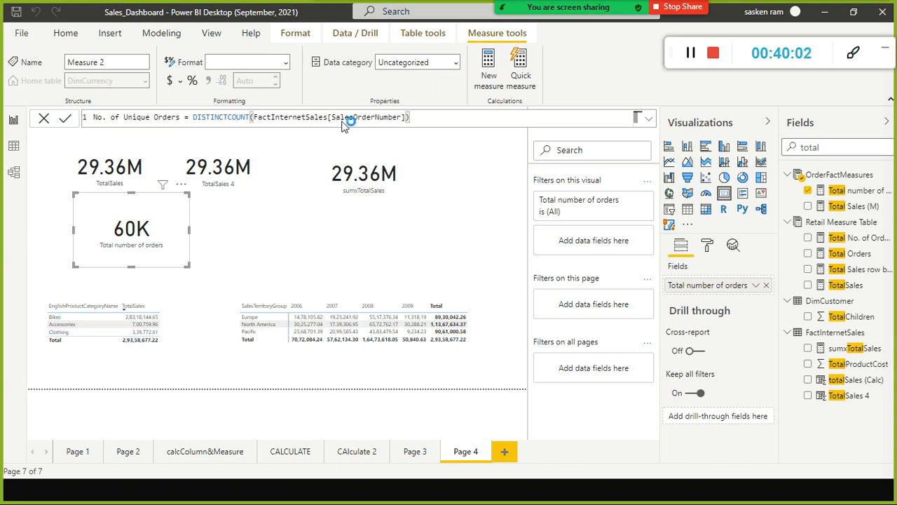
{"action": "key", "text": "Return"}
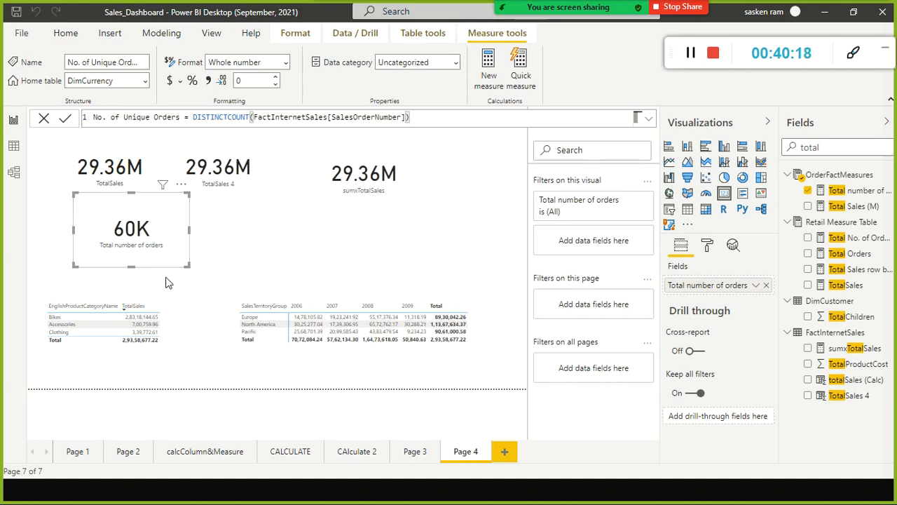
- Shrink the Total number of orders card, duplicate it below the TotalSales 4 card, and enlarge the copy until its label fits
{"action": "left_click_drag", "start_coordinate": [187, 265], "coordinate": [140, 232]}
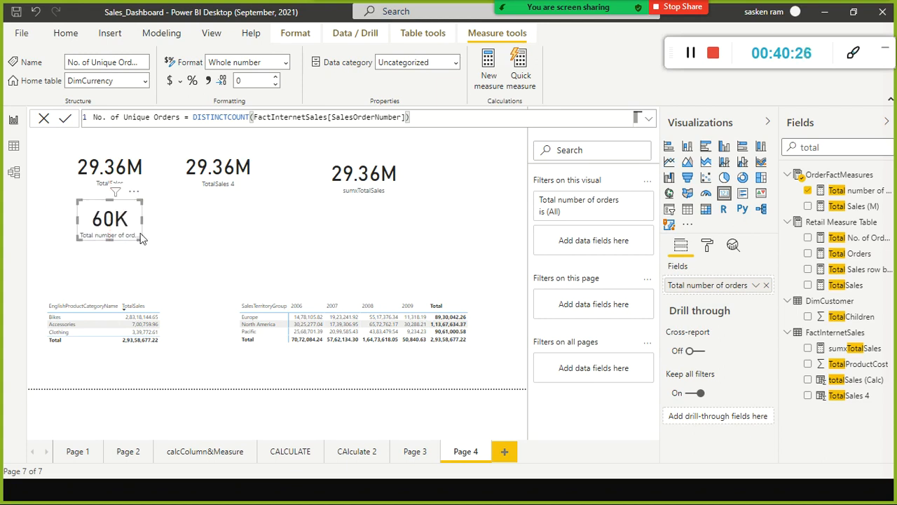
{"action": "key", "text": "ctrl+v"}
{"action": "left_click_drag", "start_coordinate": [128, 230], "coordinate": [236, 235]}
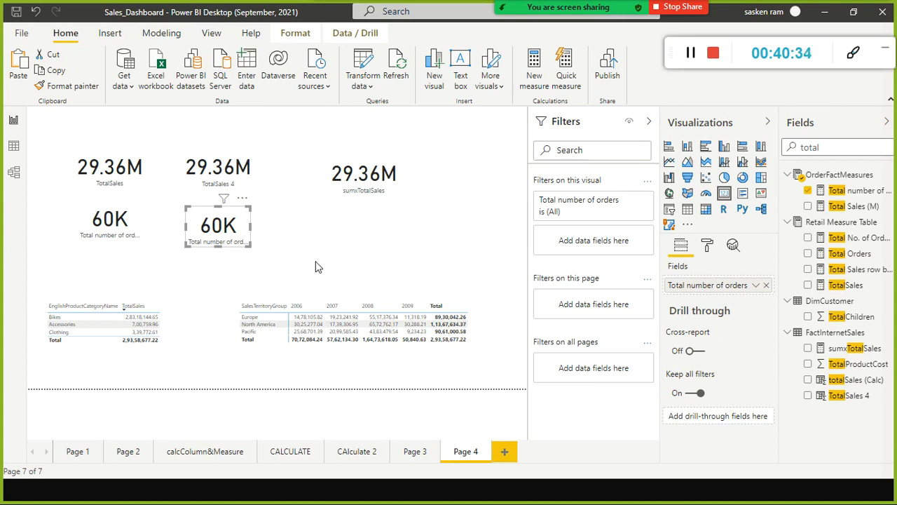
{"action": "left_click_drag", "start_coordinate": [251, 227], "coordinate": [226, 272]}
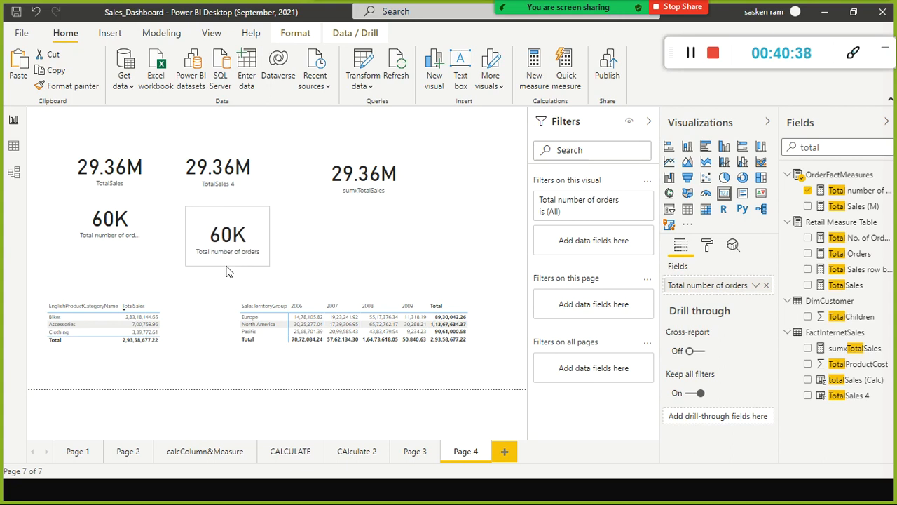
- Enlarge the original Total number of orders card until its full label fits, align it with the copy, and select the copy
{"action": "left_click", "coordinate": [118, 257]}
{"action": "left_click", "coordinate": [117, 239]}
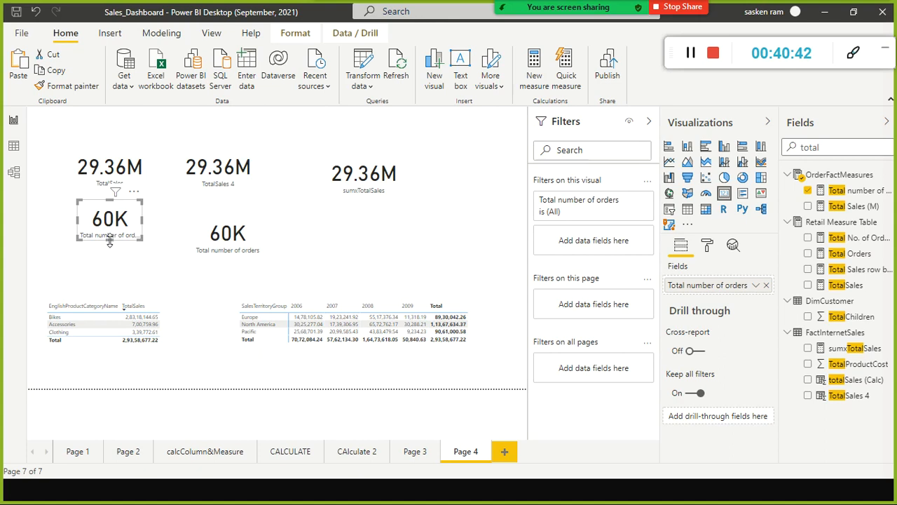
{"action": "left_click_drag", "start_coordinate": [109, 239], "coordinate": [108, 253]}
{"action": "left_click_drag", "start_coordinate": [141, 225], "coordinate": [138, 248]}
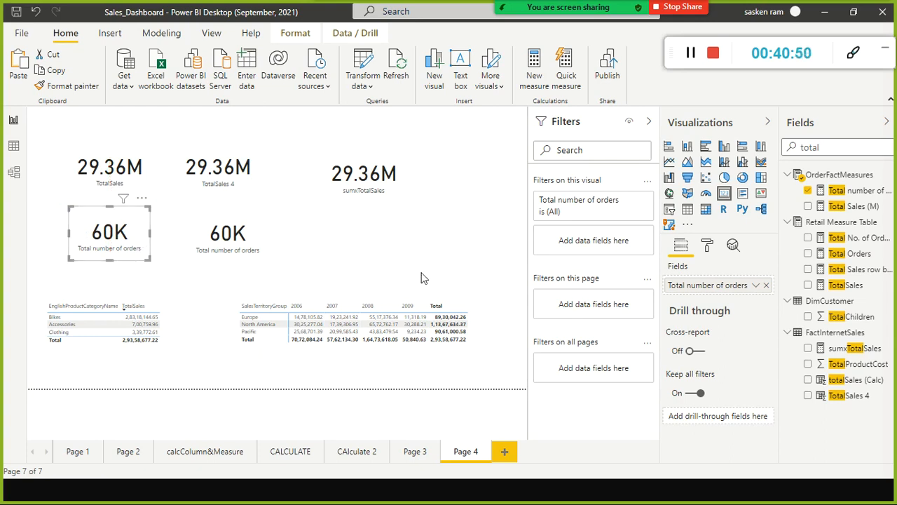
{"action": "left_click", "coordinate": [265, 251]}
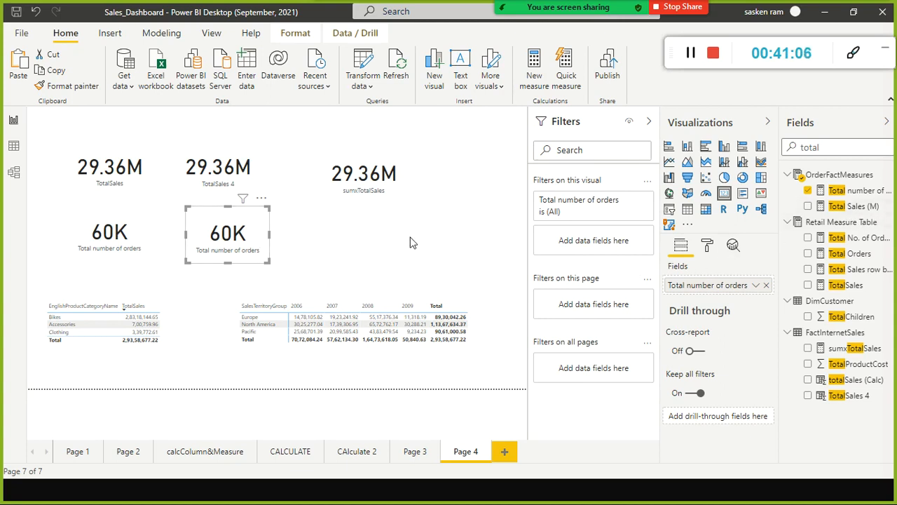
{"action": "left_click", "coordinate": [810, 149]}
{"action": "type", "text": "to"}
{"action": "double_click", "coordinate": [811, 150]}
{"action": "type", "text": "total"}
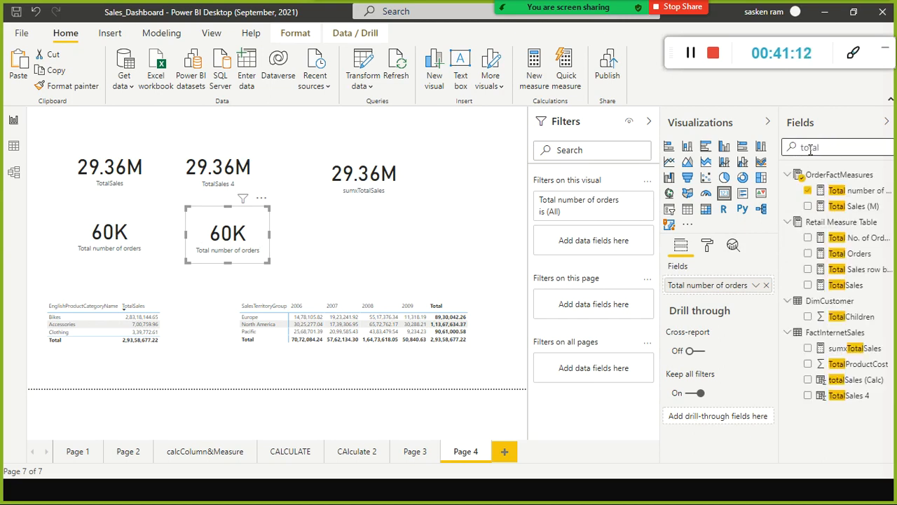
{"action": "type", "text": " no"}
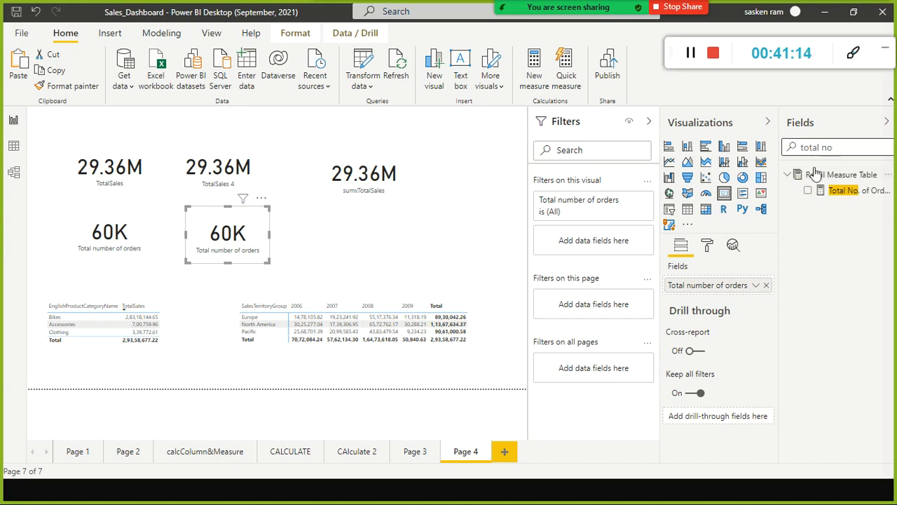
- Search the fields for "uniqu" and move the No. of Unique Orders measure to the OrderFactMeasures home table
{"action": "left_click_drag", "start_coordinate": [837, 148], "coordinate": [787, 148]}
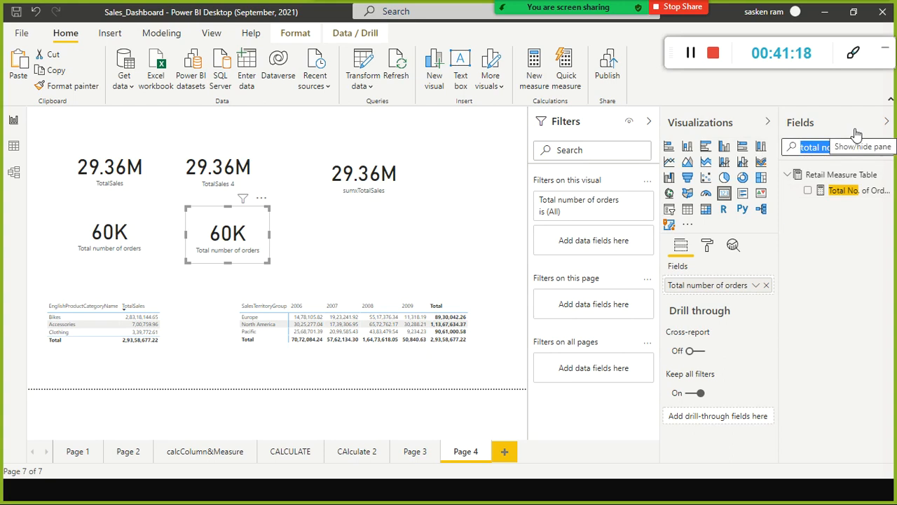
{"action": "type", "text": "uniqu"}
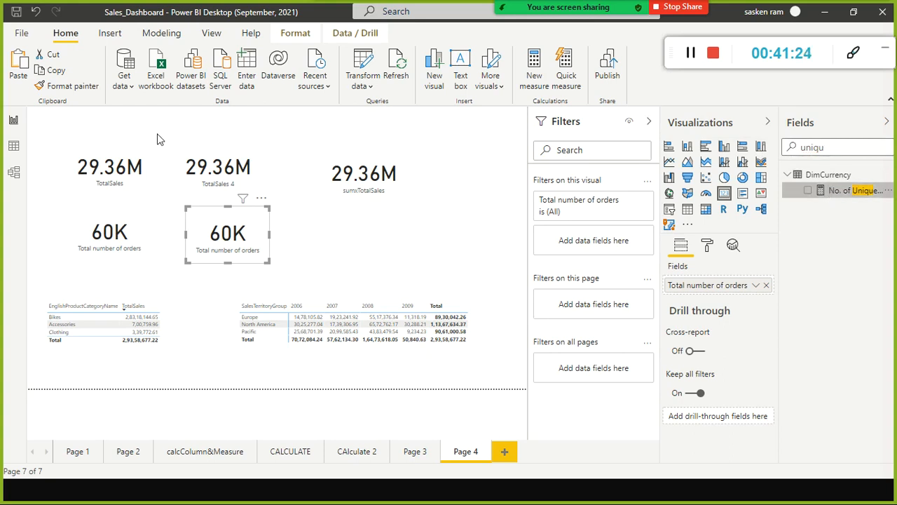
{"action": "left_click", "coordinate": [144, 82]}
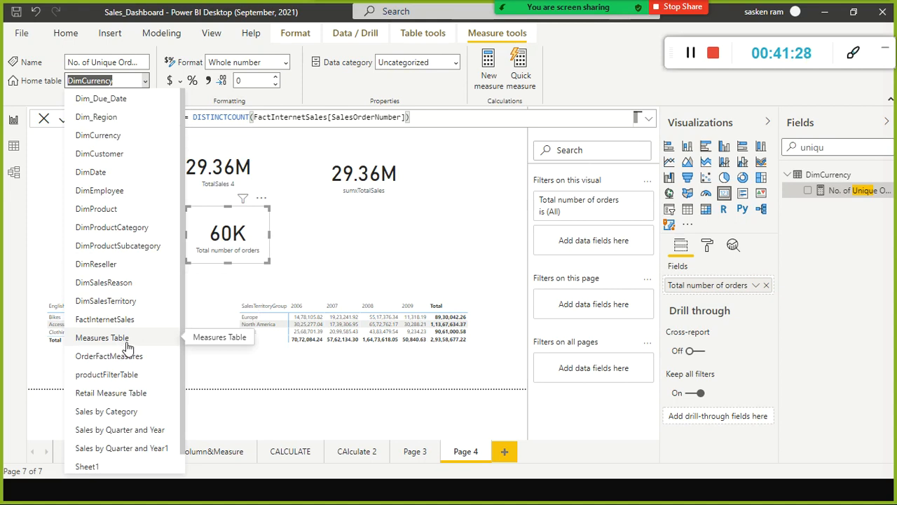
{"action": "left_click", "coordinate": [109, 356]}
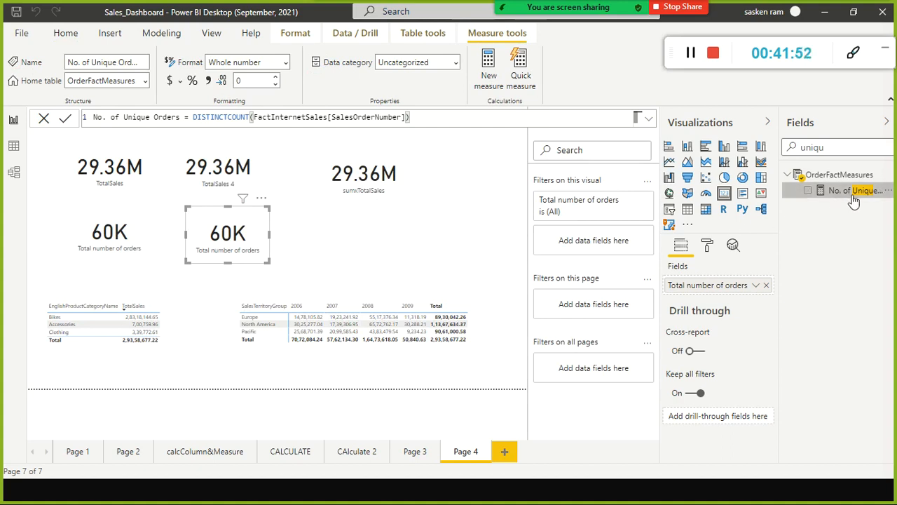
- Replace the duplicated card's field with No. of Unique Orders and align the card beneath the TotalSales 4 card
{"action": "left_click_drag", "start_coordinate": [195, 193], "coordinate": [245, 232]}
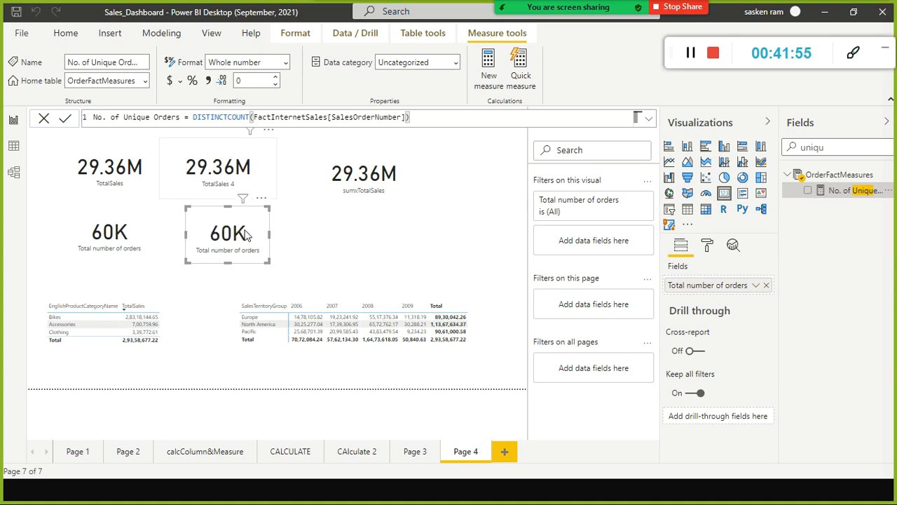
{"action": "left_click", "coordinate": [767, 289]}
{"action": "left_click_drag", "start_coordinate": [833, 196], "coordinate": [243, 238]}
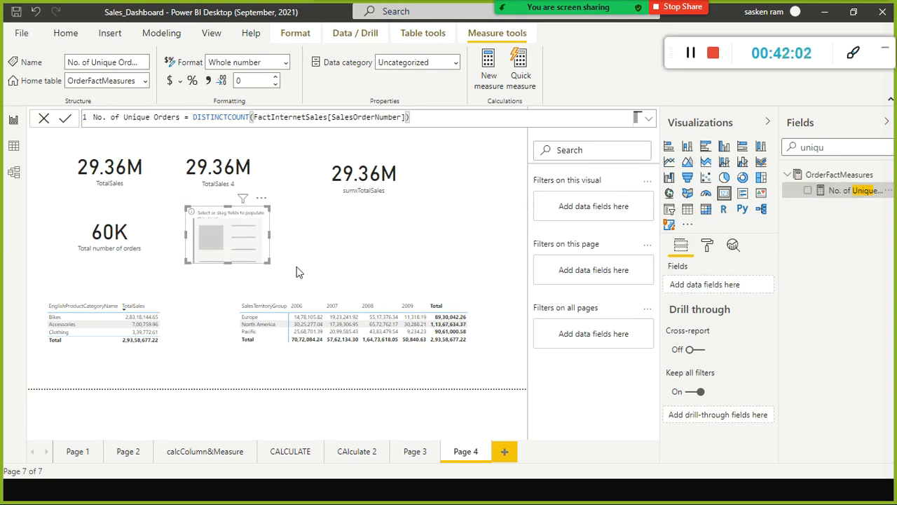
{"action": "left_click_drag", "start_coordinate": [832, 191], "coordinate": [240, 234]}
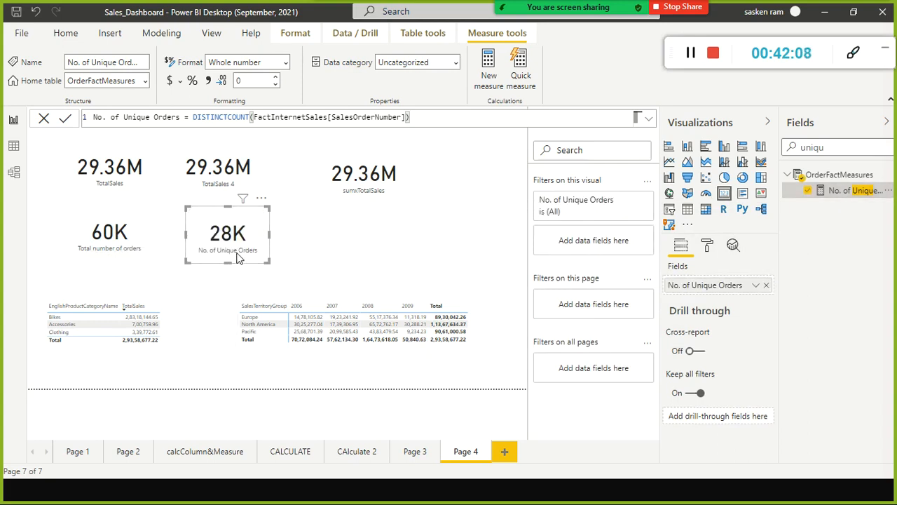
{"action": "left_click", "coordinate": [342, 271]}
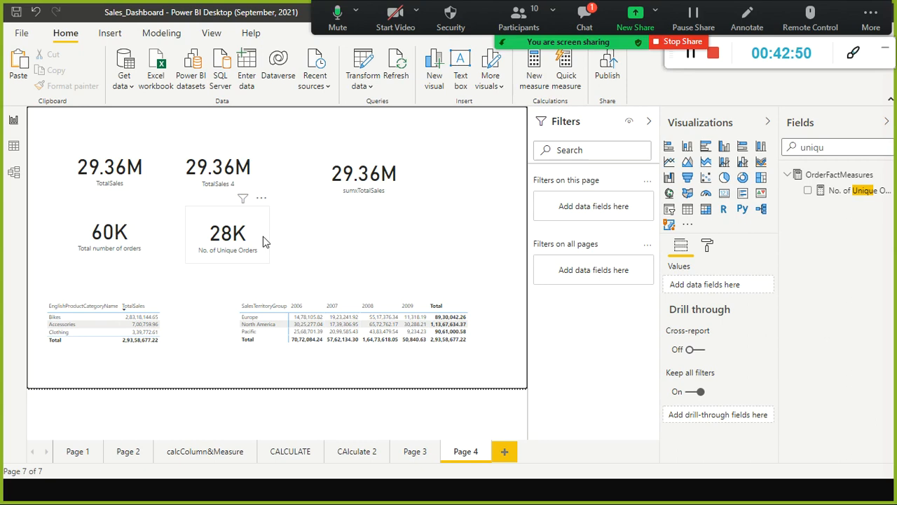
{"action": "left_click_drag", "start_coordinate": [256, 241], "coordinate": [246, 241]}
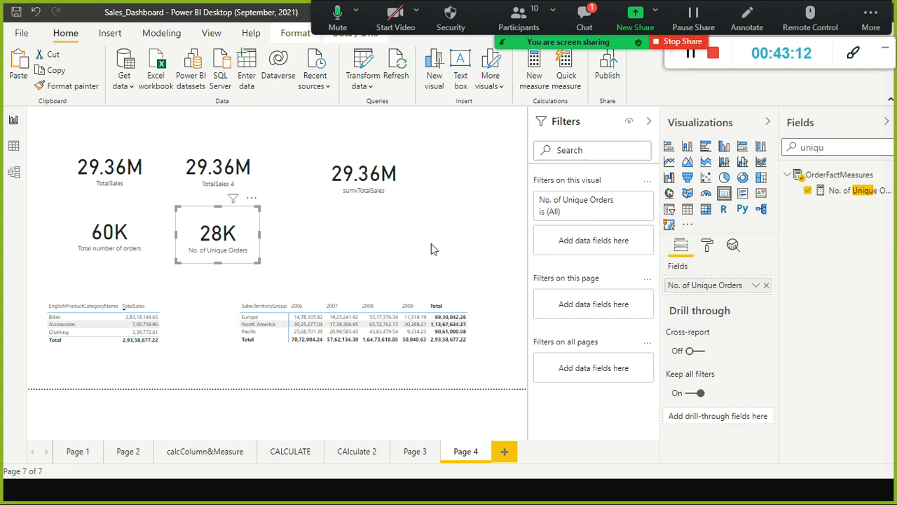
{"action": "left_click", "coordinate": [449, 240]}
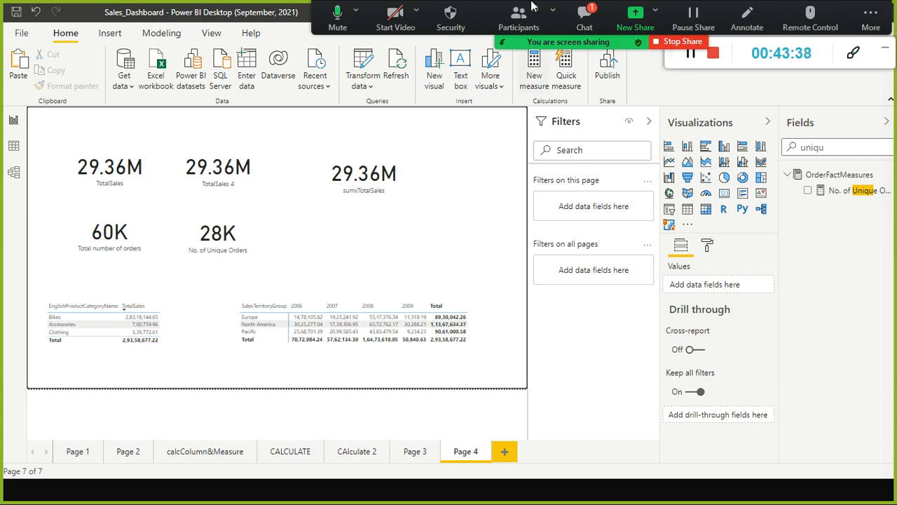
- Read the new direct messages in the Zoom meeting chat and close the chat
{"action": "left_click", "coordinate": [593, 13]}
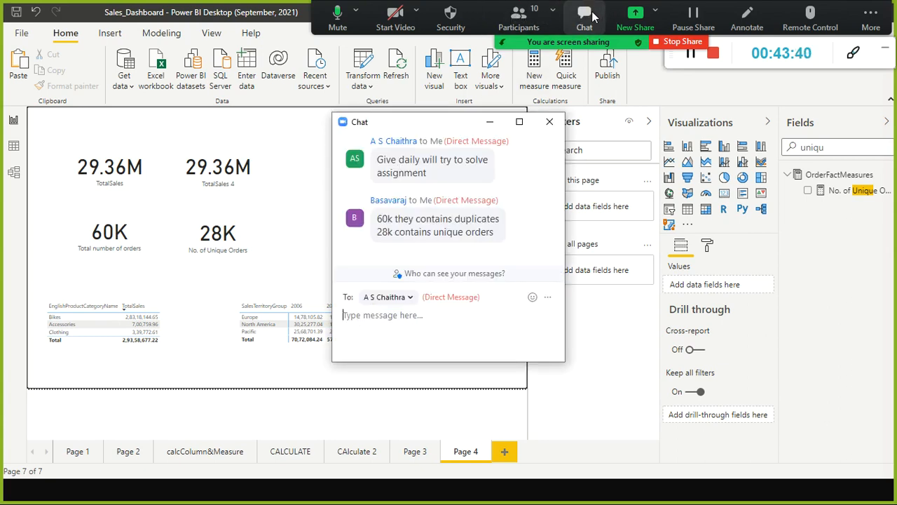
{"action": "left_click", "coordinate": [561, 124]}
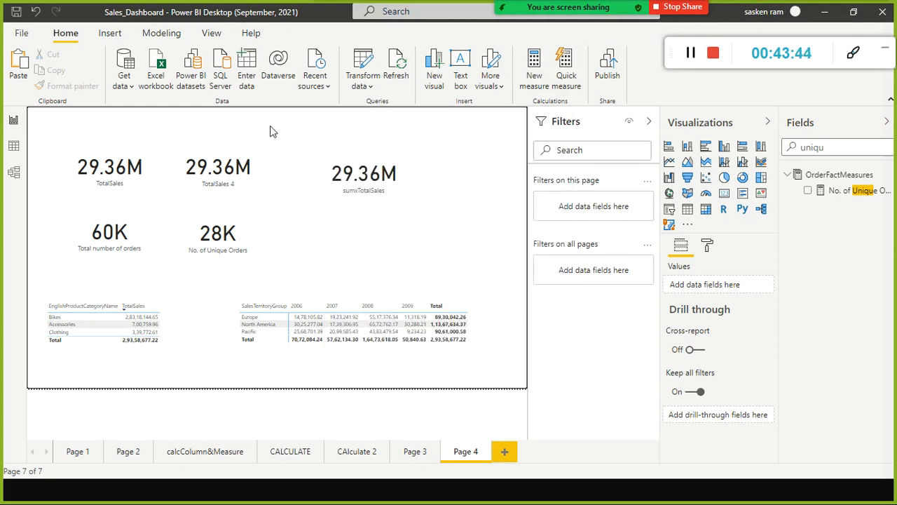
- Show the rows of the FactInternetSales table in Data view to examine its SalesOrderNumber values
{"action": "left_click", "coordinate": [13, 145]}
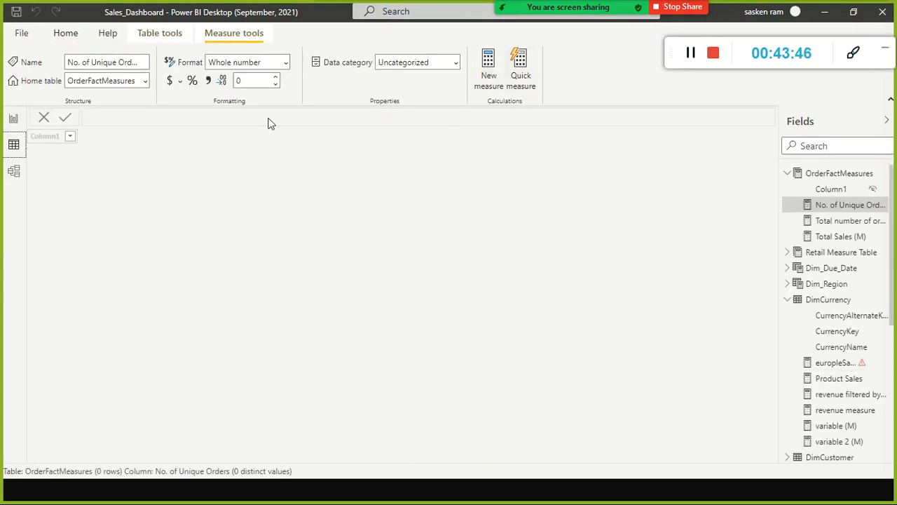
{"action": "scroll", "coordinate": [822, 354], "scroll_direction": "down", "scroll_amount": 5}
{"action": "left_click", "coordinate": [819, 344]}
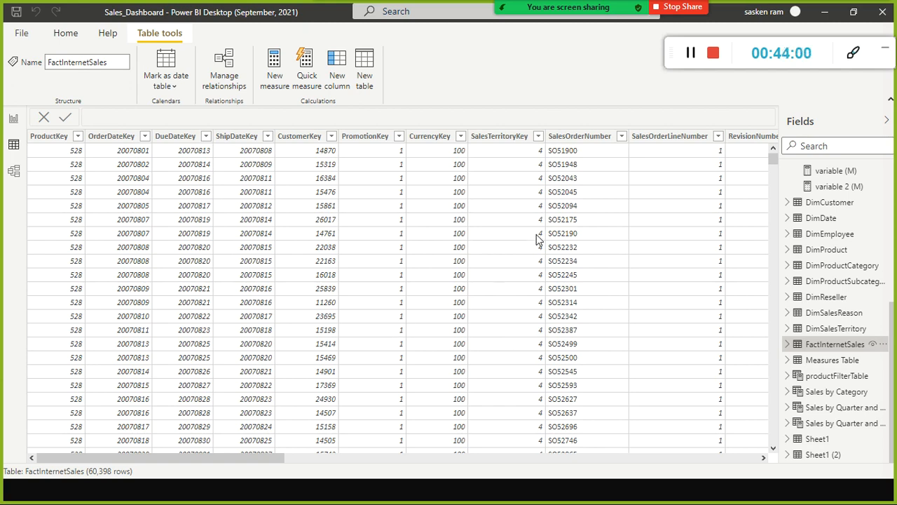
- Switch to the DAX_A2Z_PowerBiv0.02 presentation in PowerPoint and run the slide show through the context slides to the Variables slide
{"action": "key", "text": "alt+Tab"}
{"action": "key", "text": "alt+Tab"}
{"action": "key", "text": "alt+Tab"}
{"action": "key", "text": "alt+Tab"}
{"action": "key", "text": "alt+Tab"}
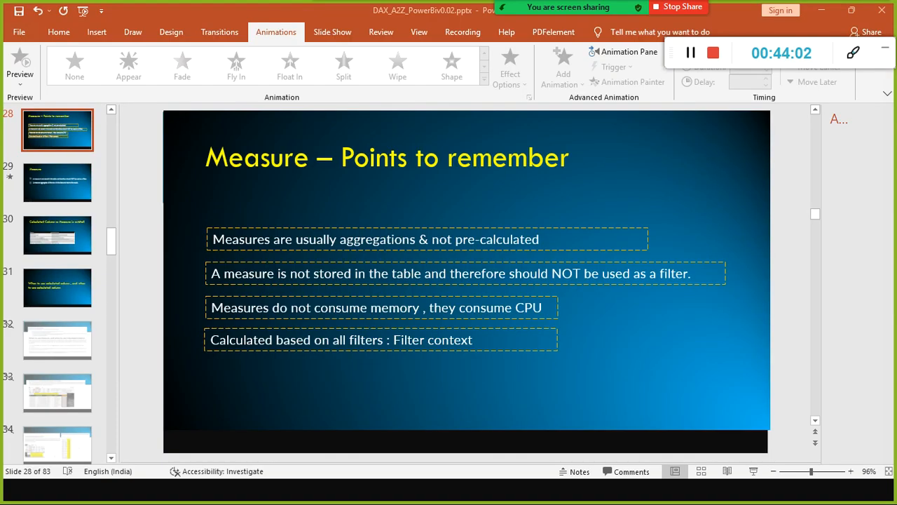
{"action": "left_click", "coordinate": [753, 471]}
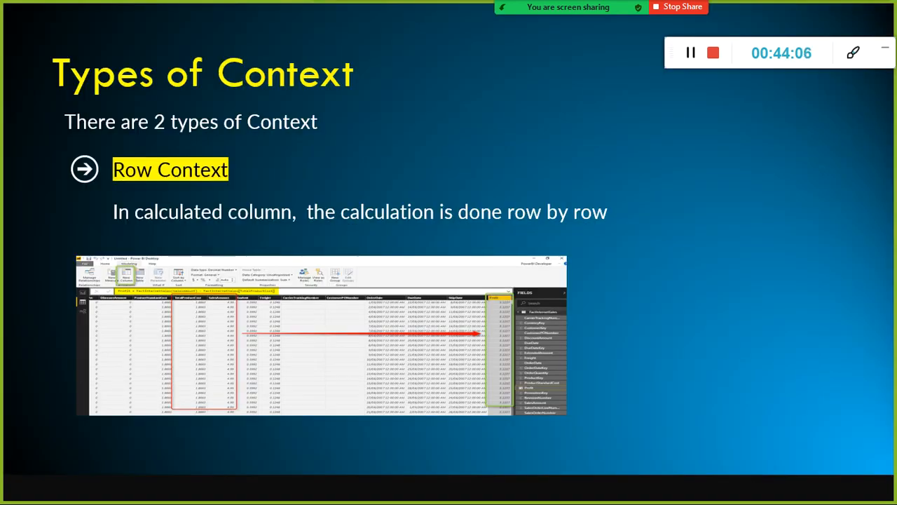
{"action": "key", "text": "Right"}
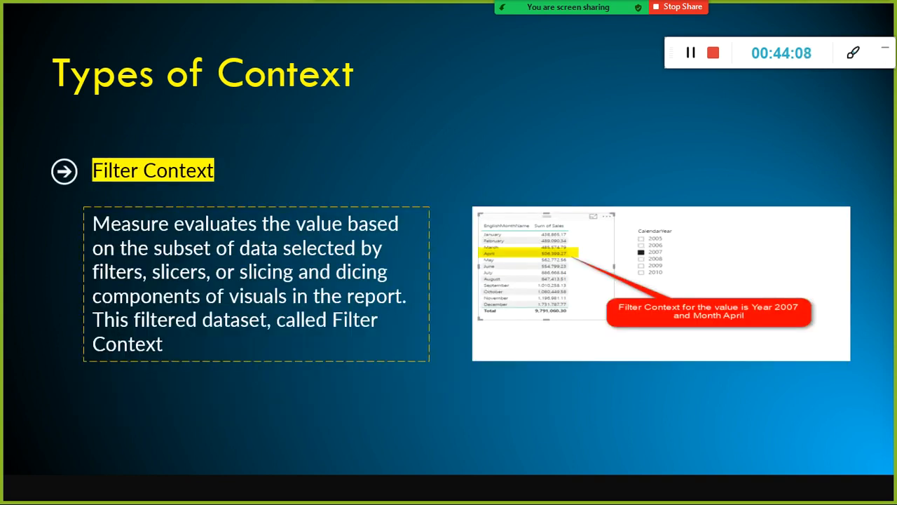
{"action": "key", "text": "Right"}
{"action": "key", "text": "Right"}
{"action": "key", "text": "Right"}
{"action": "key", "text": "Right"}
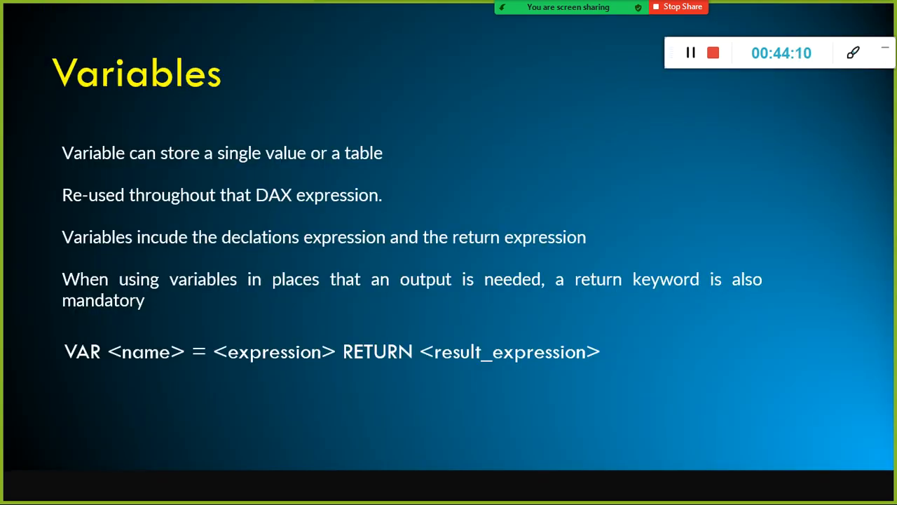
- Switch to the Sales_Dashboard report in Power BI Desktop and open its queries in the Power Query Editor
{"action": "key", "text": "alt+Tab"}
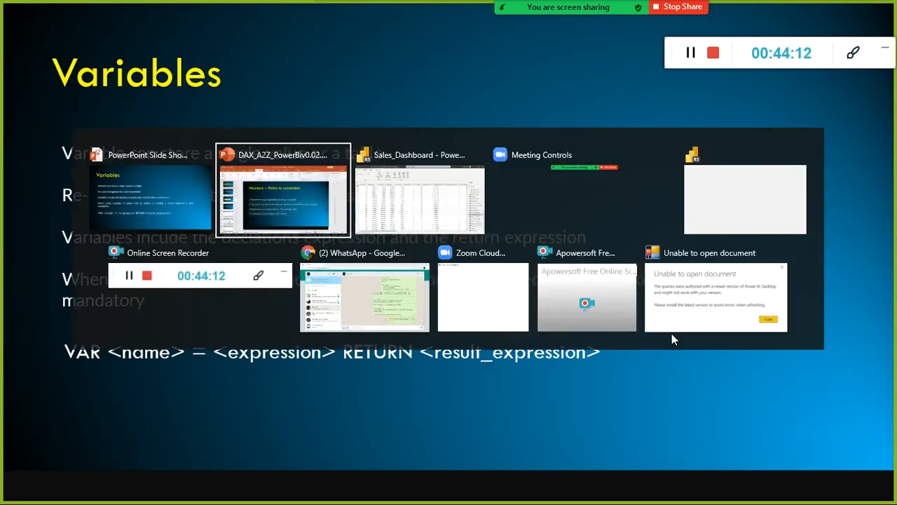
{"action": "left_click", "coordinate": [452, 183]}
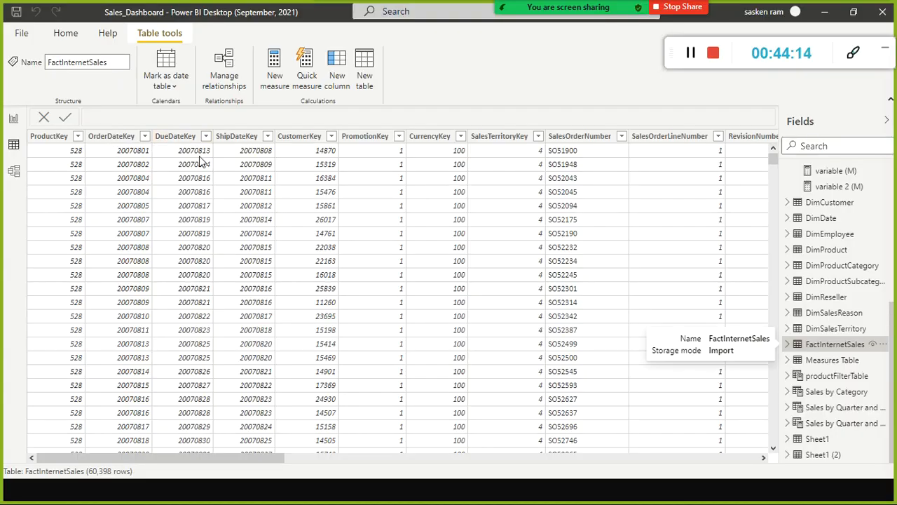
{"action": "left_click", "coordinate": [62, 34]}
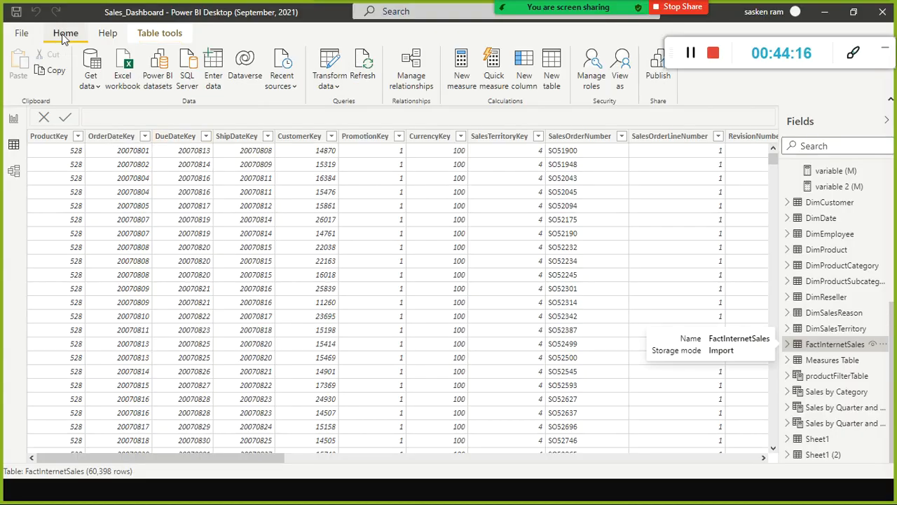
{"action": "left_click", "coordinate": [328, 84]}
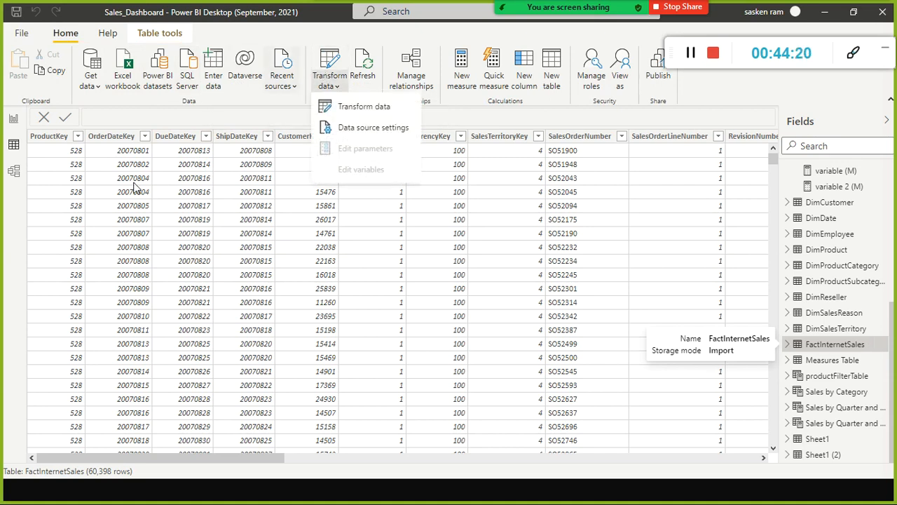
{"action": "left_click", "coordinate": [365, 106]}
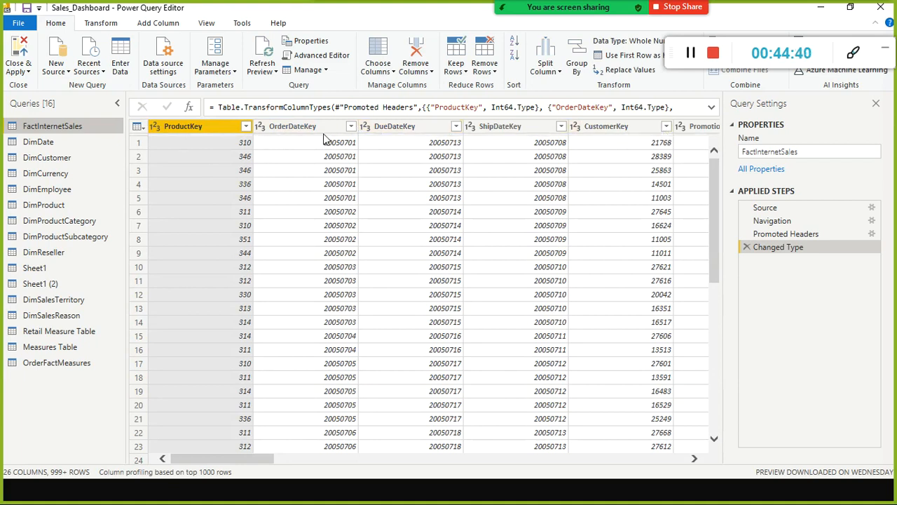
- Examine the data types offered for the OrderDateKey column of FactInternetSales and read the Zoom meeting chat
{"action": "left_click", "coordinate": [261, 133]}
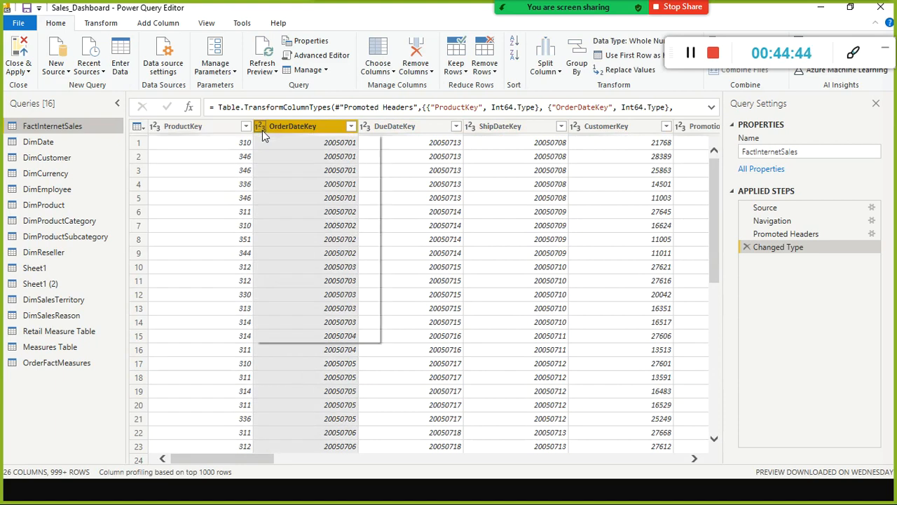
{"action": "left_click", "coordinate": [261, 131]}
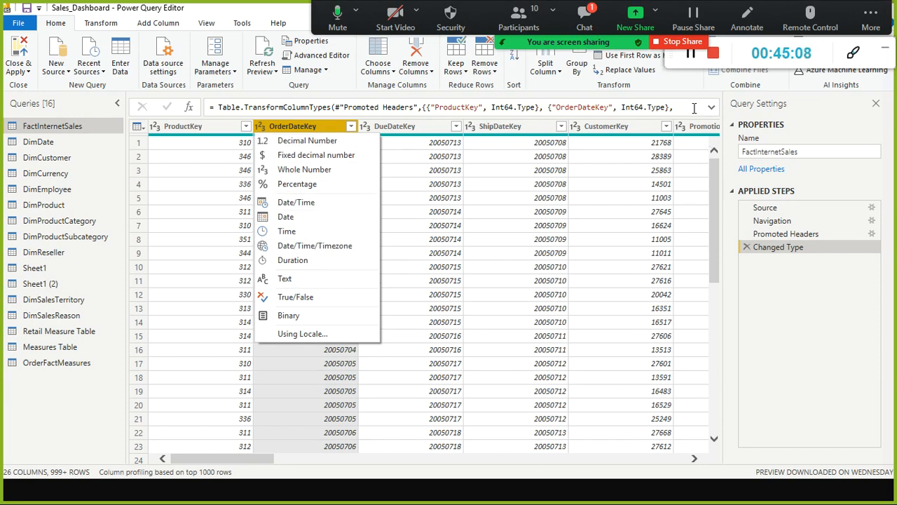
{"action": "left_click", "coordinate": [681, 88]}
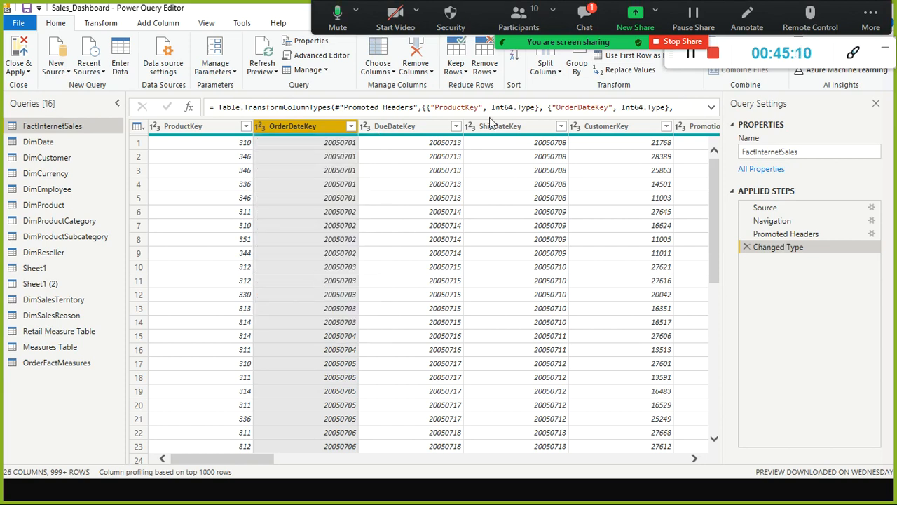
{"action": "left_click", "coordinate": [585, 14]}
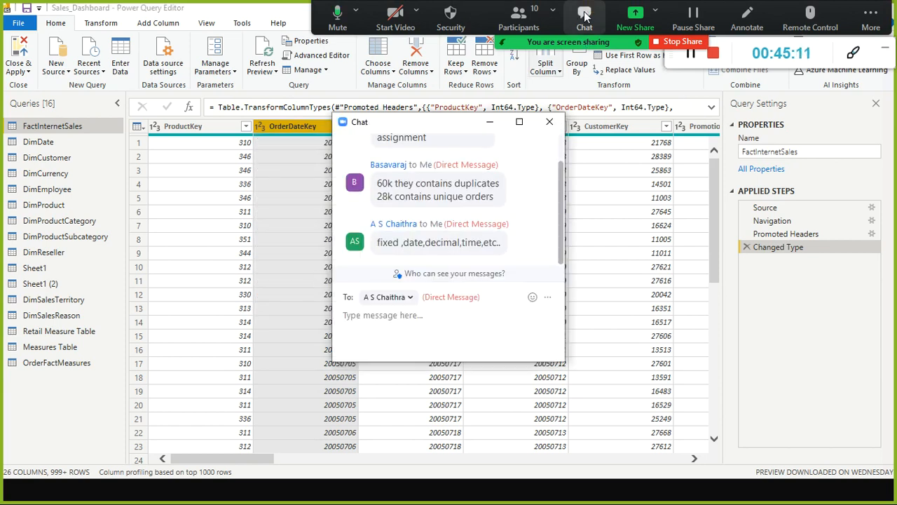
{"action": "left_click", "coordinate": [550, 125]}
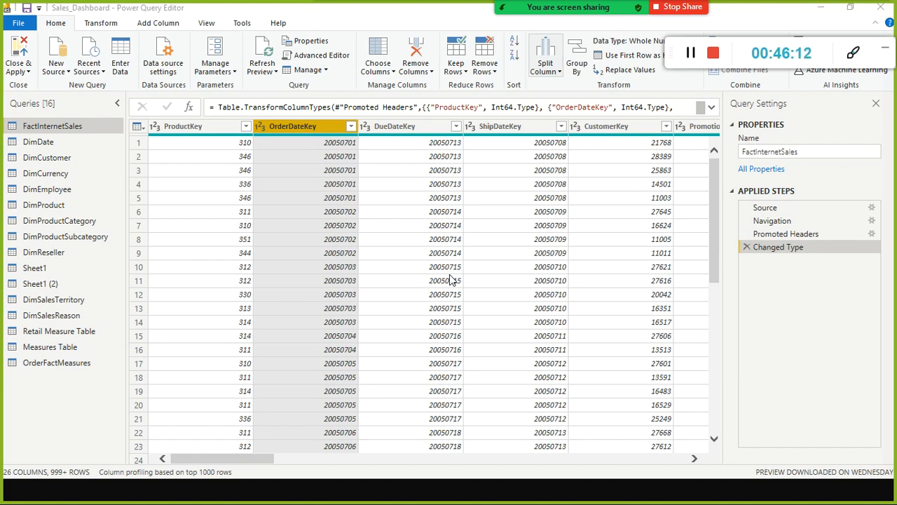
- Switch to PowerPoint and resume the slide show at the Variables slide to review the VAR and RETURN syntax
{"action": "key", "text": "alt+Tab"}
{"action": "key", "text": "alt+Tab"}
{"action": "key", "text": "alt+Tab"}
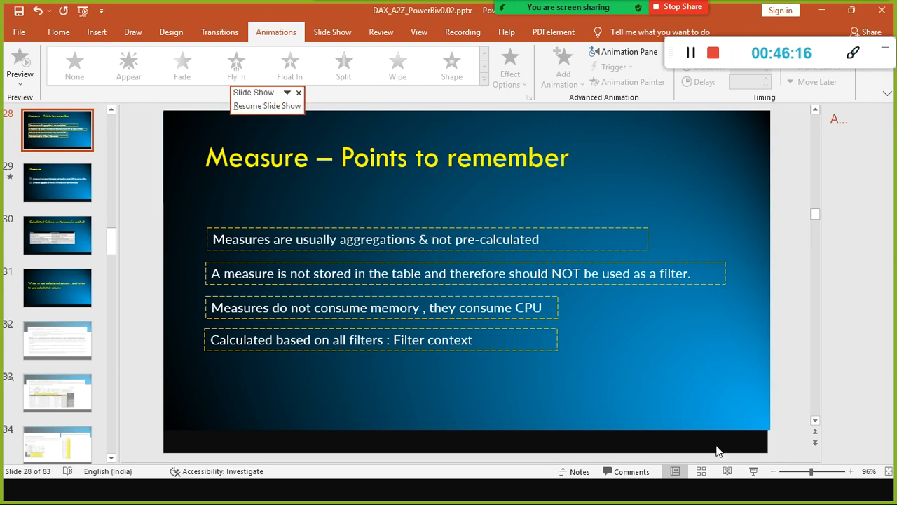
{"action": "left_click", "coordinate": [756, 471]}
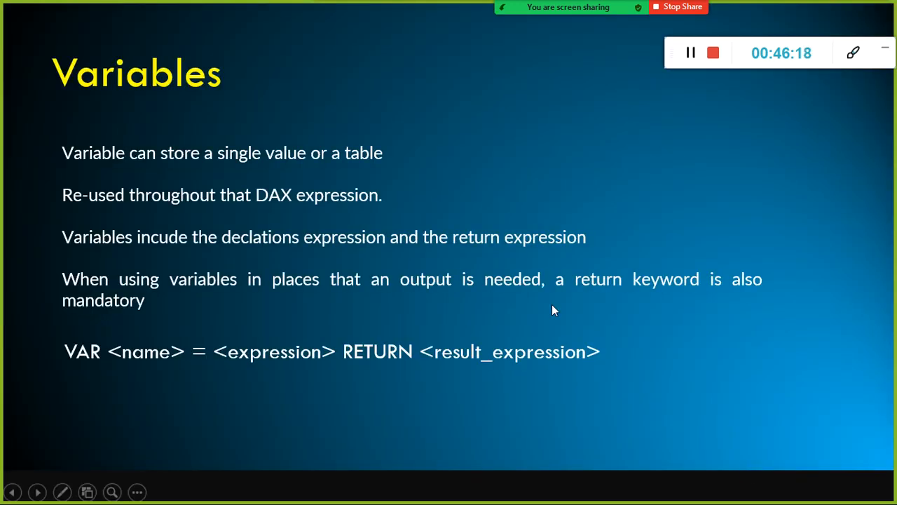
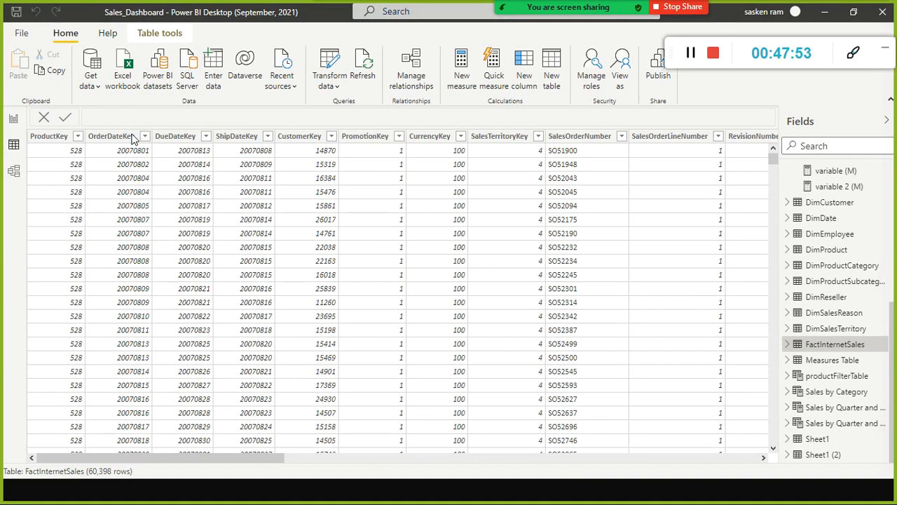
- Open the report view of Sales_Dashboard in Power BI Desktop and start a new measure named Variable Measure
{"action": "left_click", "coordinate": [14, 119]}
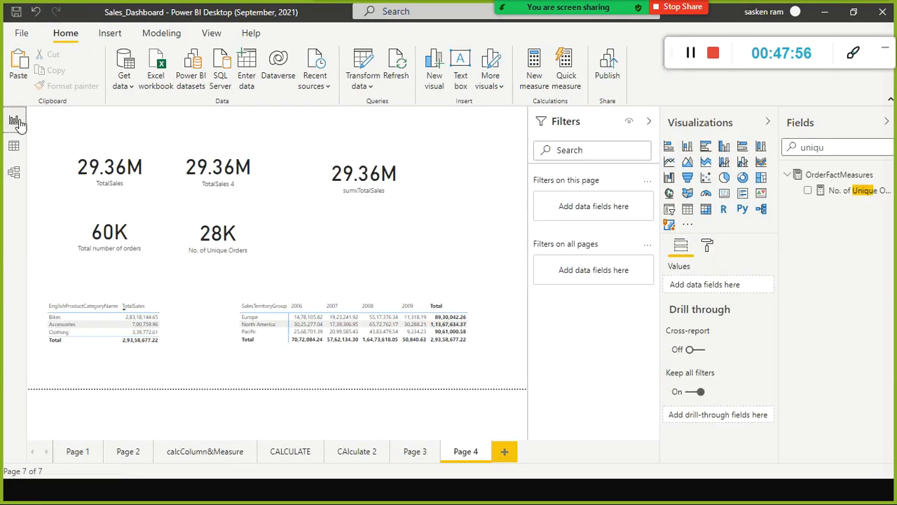
{"action": "left_click", "coordinate": [162, 33]}
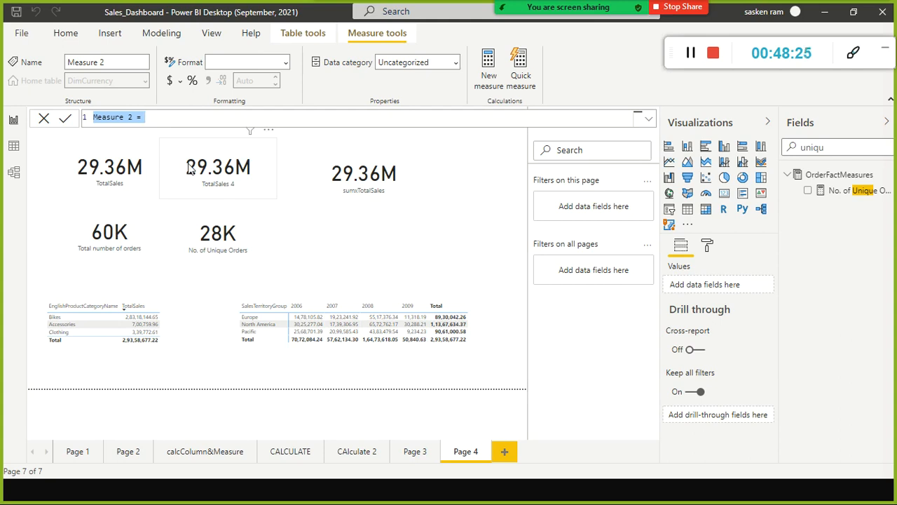
{"action": "key", "text": "Home"}
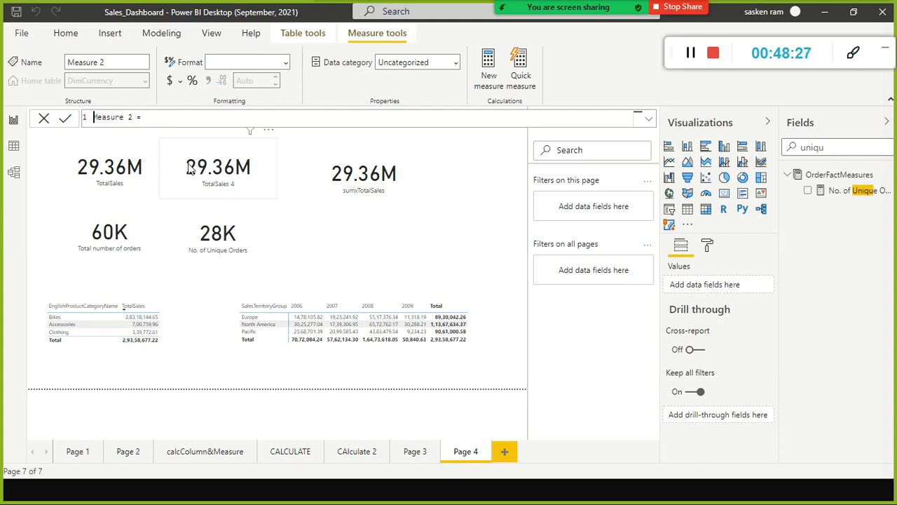
{"action": "type", "text": "Variable"}
{"action": "key", "text": "End"}
{"action": "key", "text": "Left"}
{"action": "key", "text": "BackSpace"}
{"action": "key", "text": "BackSpace"}
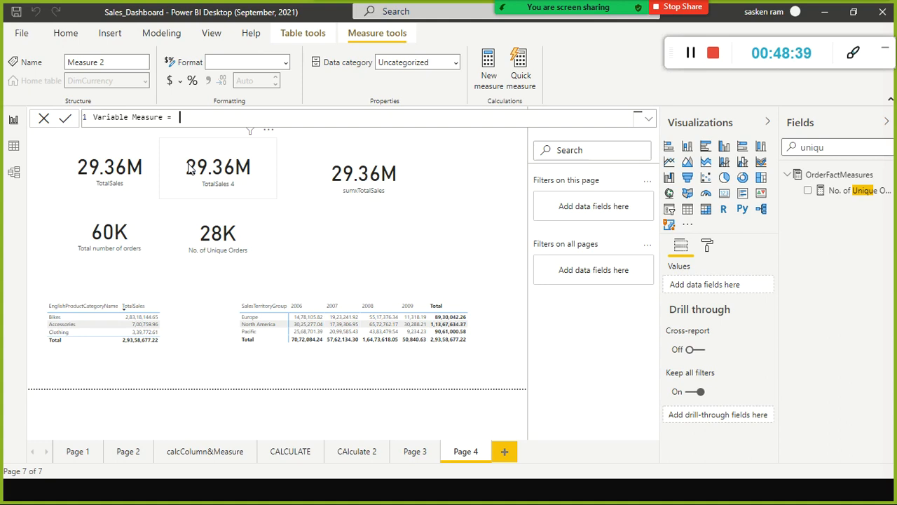
- Declare the variable a1 with the value 5 on a new line of the measure formula
{"action": "key", "text": "shift+Return"}
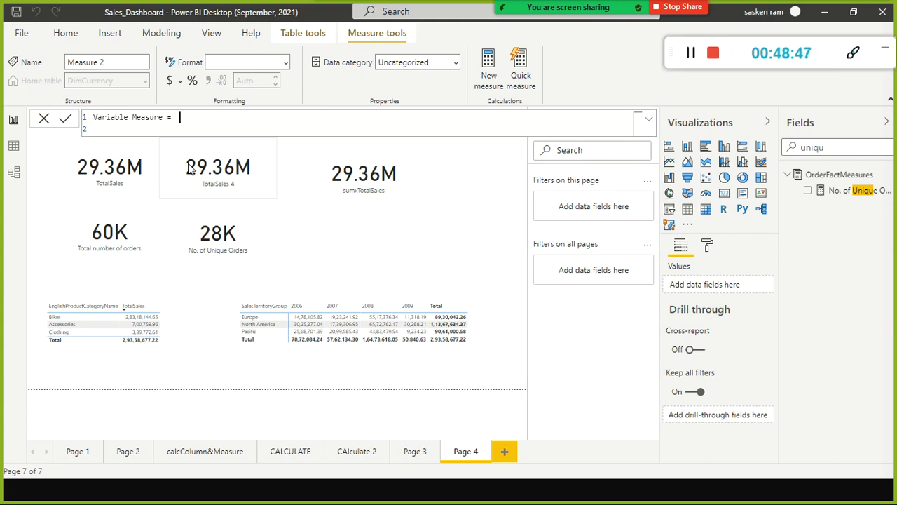
{"action": "key", "text": "Down"}
{"action": "type", "text": "ar"}
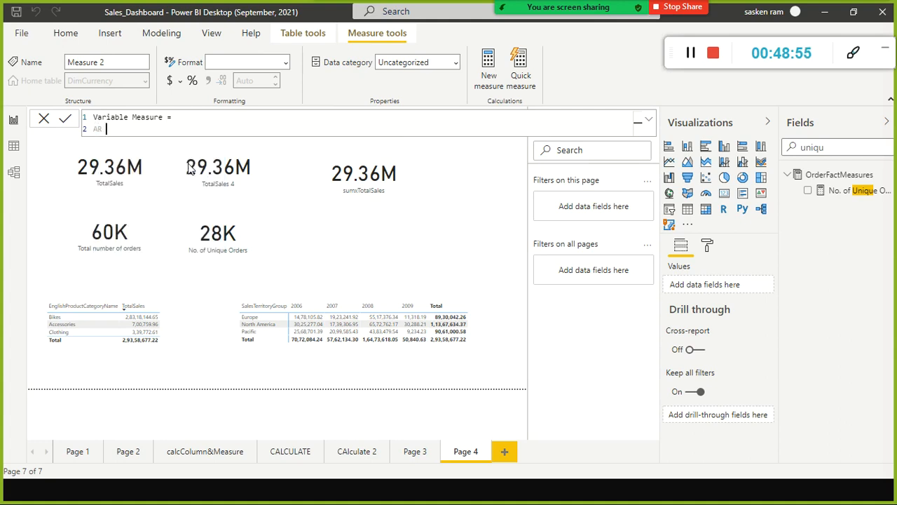
{"action": "key", "text": "BackSpace"}
{"action": "key", "text": "BackSpace"}
{"action": "type", "text": "VAR a1 ="}
{"action": "key", "text": "shift+Return"}
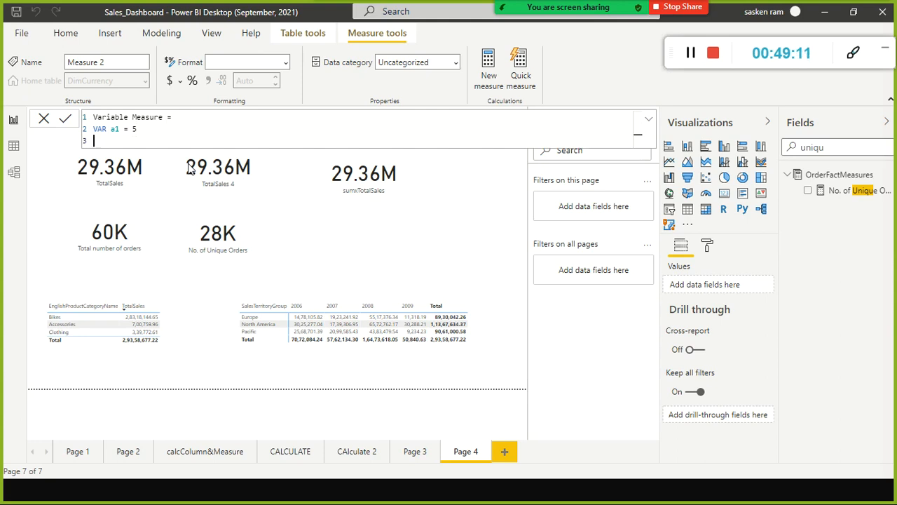
- Declare the variable b1 and, indented beneath it, the nested variables c = 4 and d = 5
{"action": "type", "text": "VAR "}
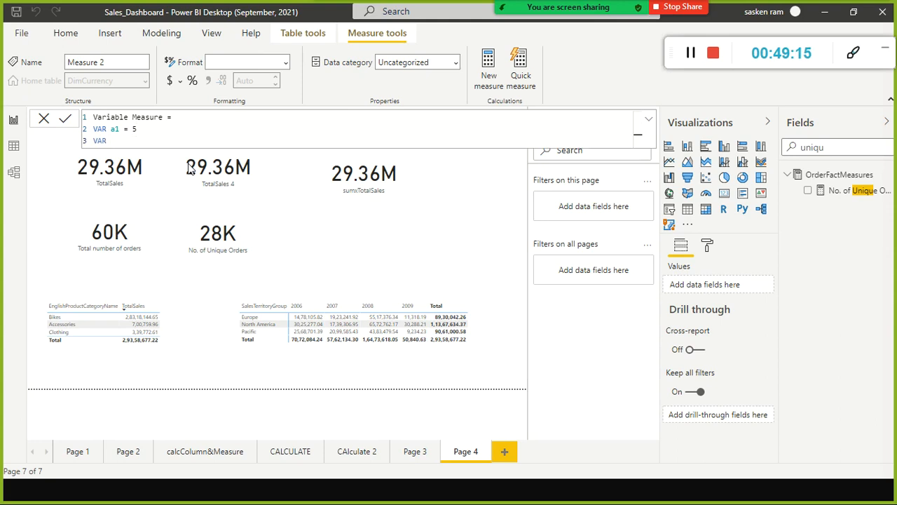
{"action": "type", "text": "b1 ="}
{"action": "key", "text": "shift+Return"}
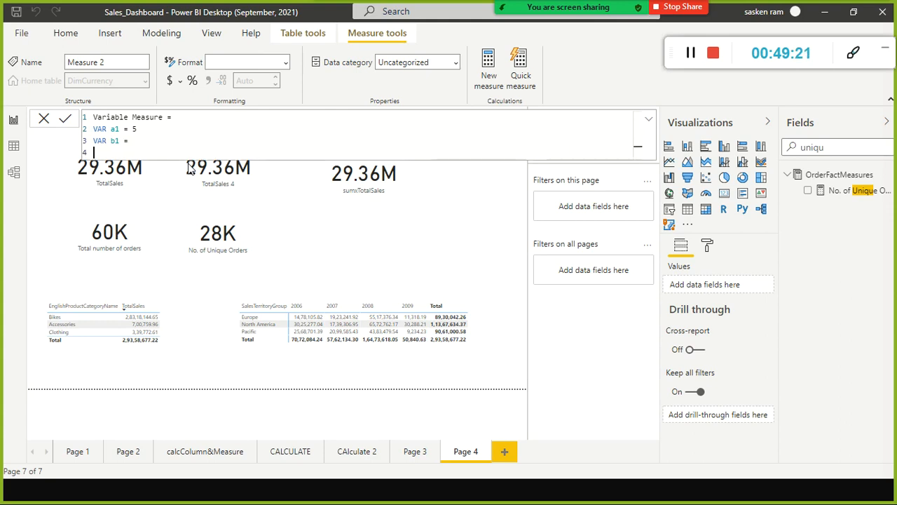
{"action": "key", "text": "Tab"}
{"action": "type", "text": "VA"}
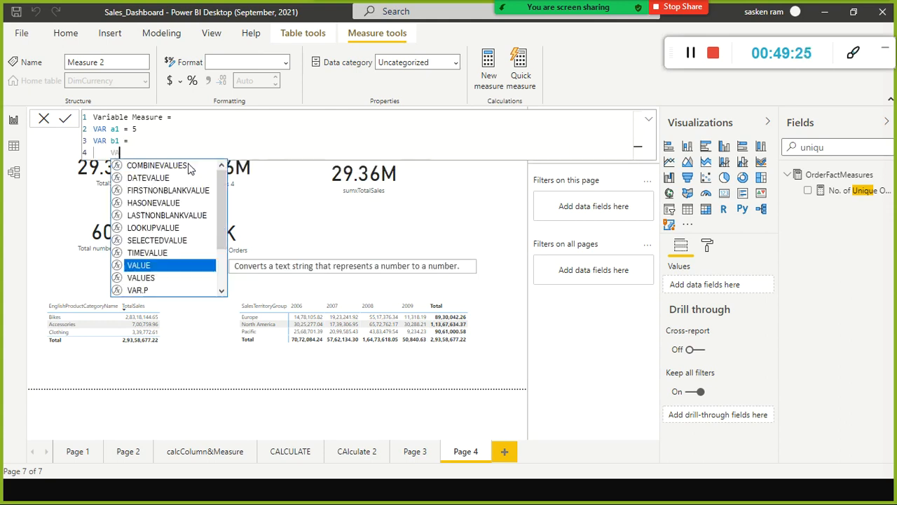
{"action": "type", "text": "R c ="}
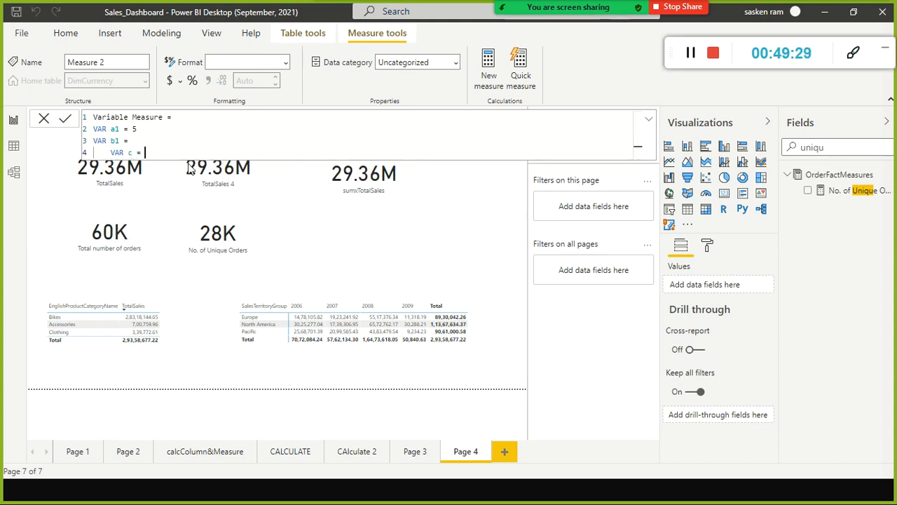
{"action": "type", "text": " 4"}
{"action": "key", "text": "shift+Return"}
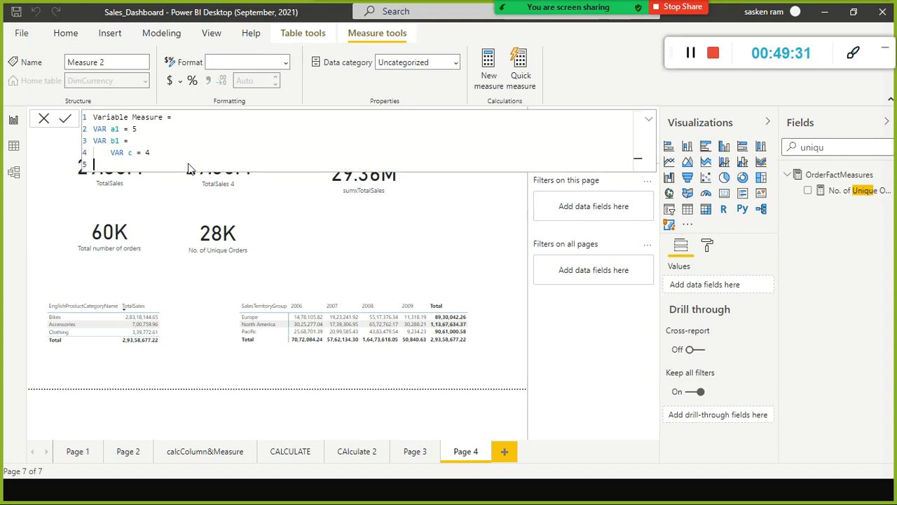
{"action": "type", "text": "VAR d = 5"}
{"action": "key", "text": "shift+Return"}
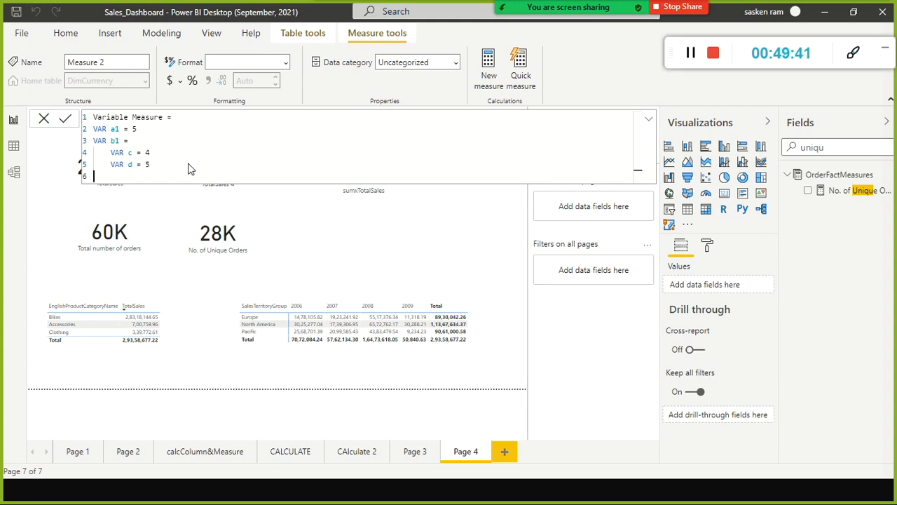
- Add an indented RETURN to the b1 block that outputs c+d
{"action": "type", "text": "RETuRN"}
{"action": "key", "text": "BackSpace"}
{"action": "key", "text": "BackSpace"}
{"action": "key", "text": "BackSpace"}
{"action": "key", "text": "BackSpace"}
{"action": "type", "text": "TURN"}
{"action": "key", "text": "shift+Return"}
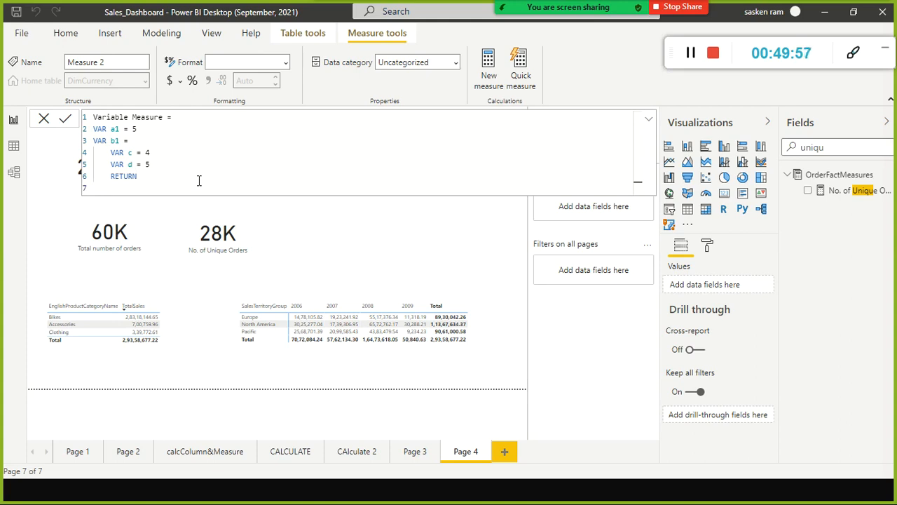
{"action": "type", "text": "c+d"}
{"action": "key", "text": "Escape"}
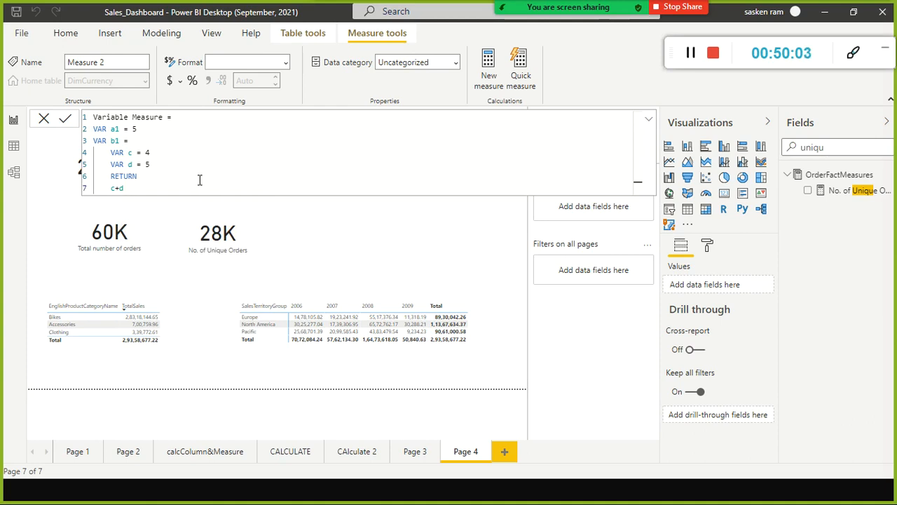
- Add an outer RETURN that outputs a1 + b1 and commit the Variable Measure formula
{"action": "key", "text": "shift+Return"}
{"action": "type", "text": "RET"}
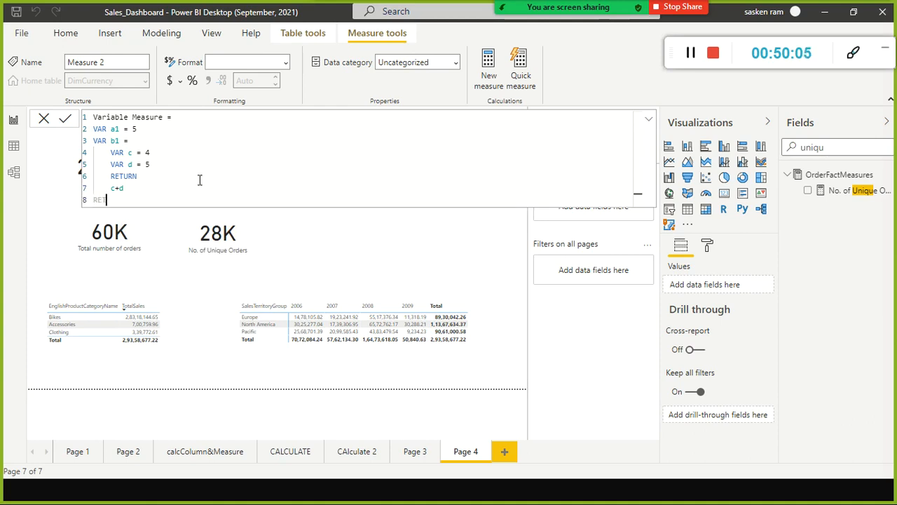
{"action": "type", "text": "URN"}
{"action": "key", "text": "shift+Return"}
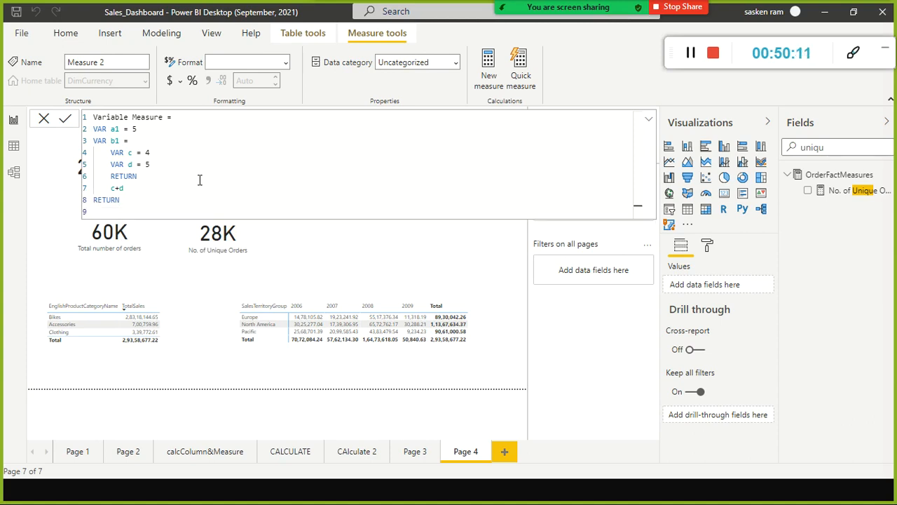
{"action": "type", "text": "v1"}
{"action": "key", "text": "BackSpace"}
{"action": "key", "text": "BackSpace"}
{"action": "type", "text": "a1 "}
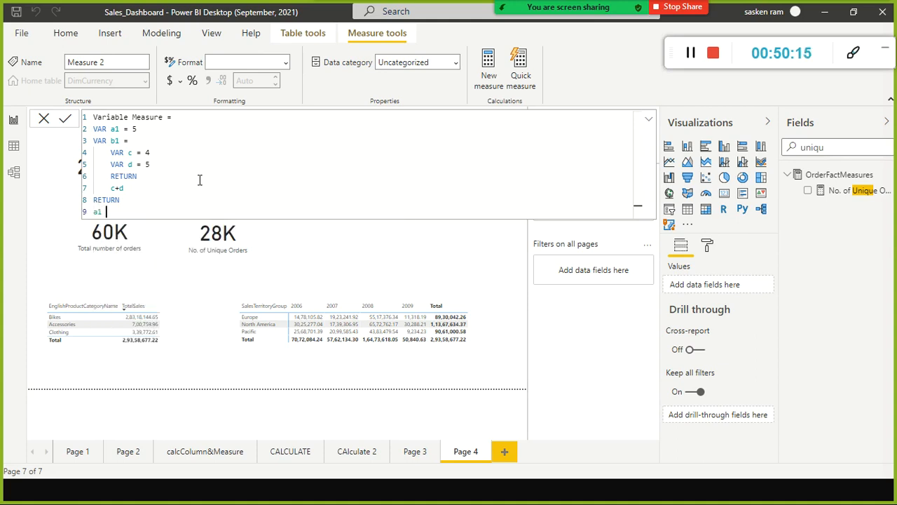
{"action": "type", "text": "+ b1"}
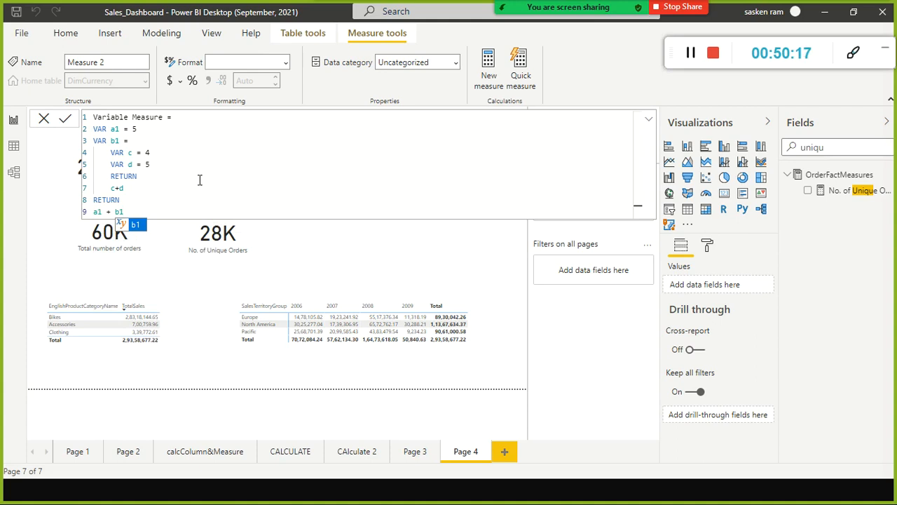
{"action": "key", "text": "ctrl+a"}
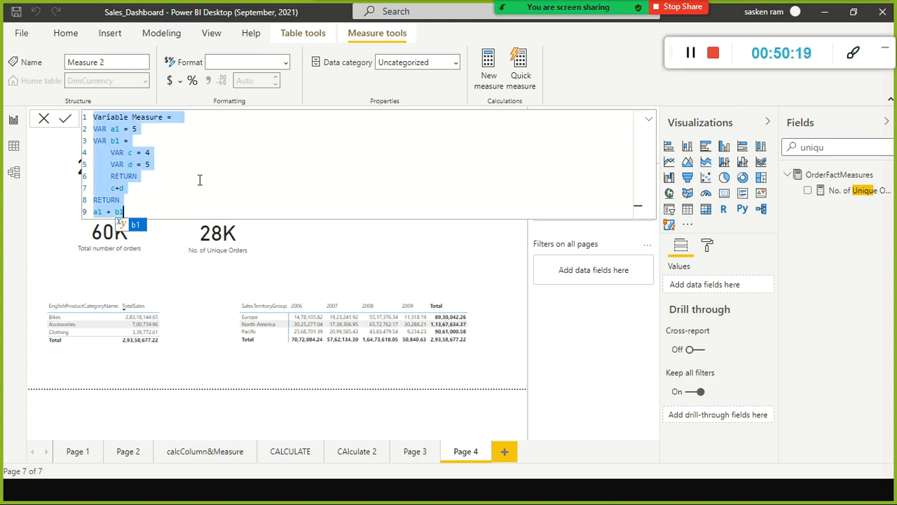
{"action": "key", "text": "Right"}
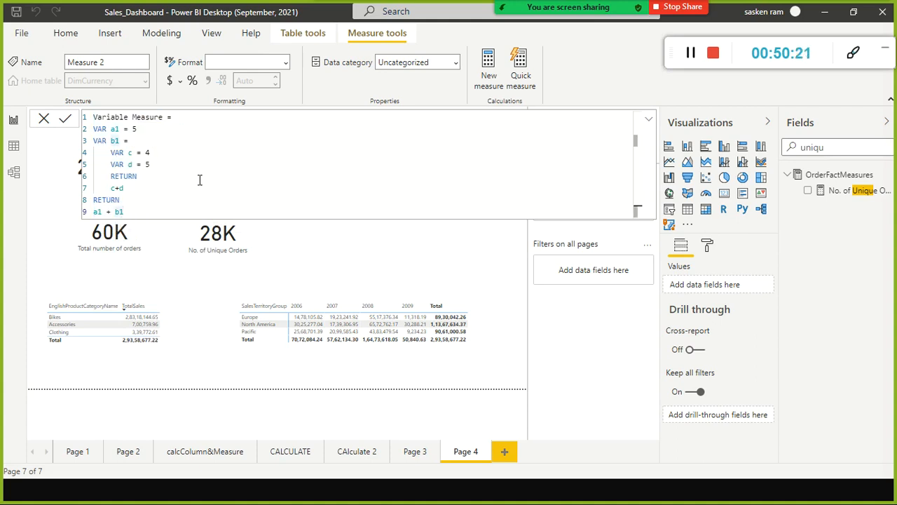
{"action": "key", "text": "Return"}
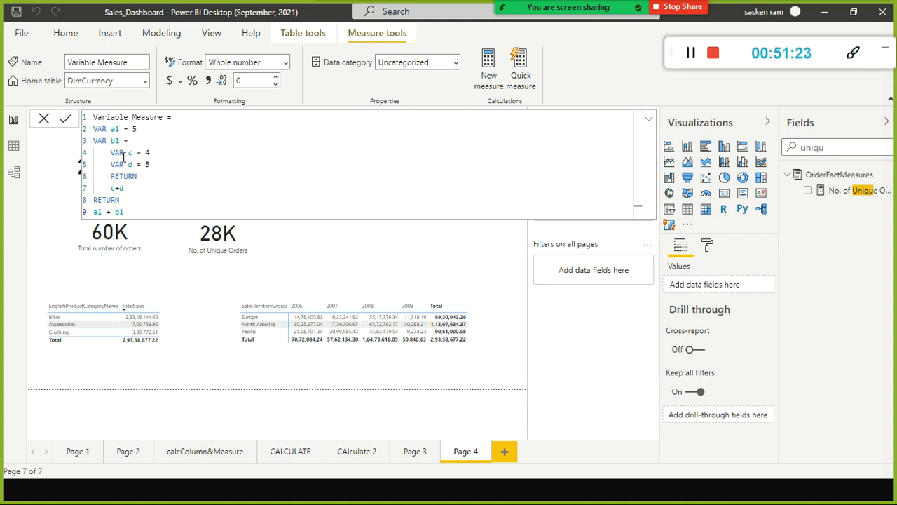
- Examine the nested declarations of c and d and the inner c+d result line in the measure formula
{"action": "left_click_drag", "start_coordinate": [103, 152], "coordinate": [163, 151]}
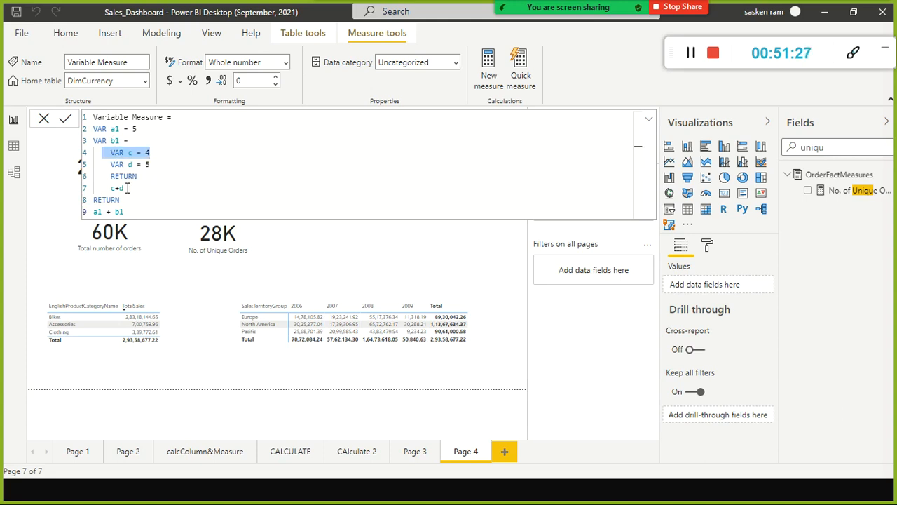
{"action": "left_click_drag", "start_coordinate": [150, 164], "coordinate": [98, 149]}
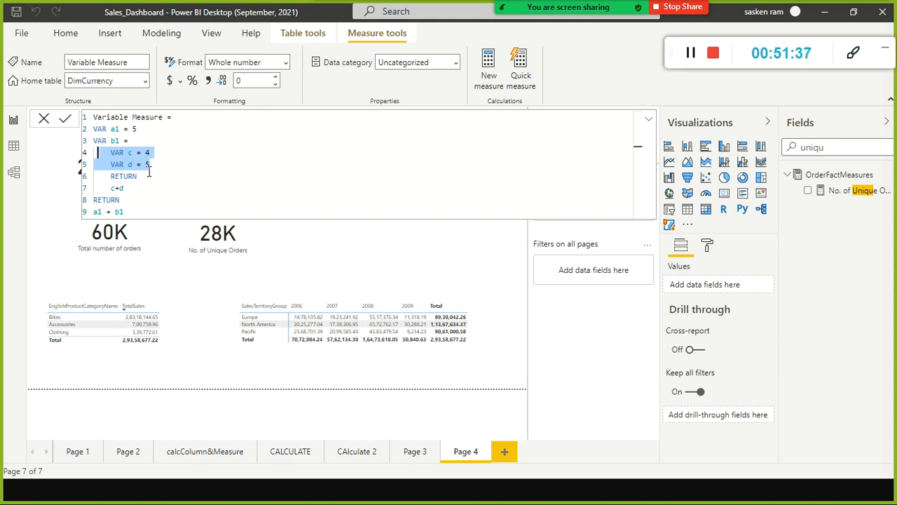
{"action": "left_click", "coordinate": [102, 188]}
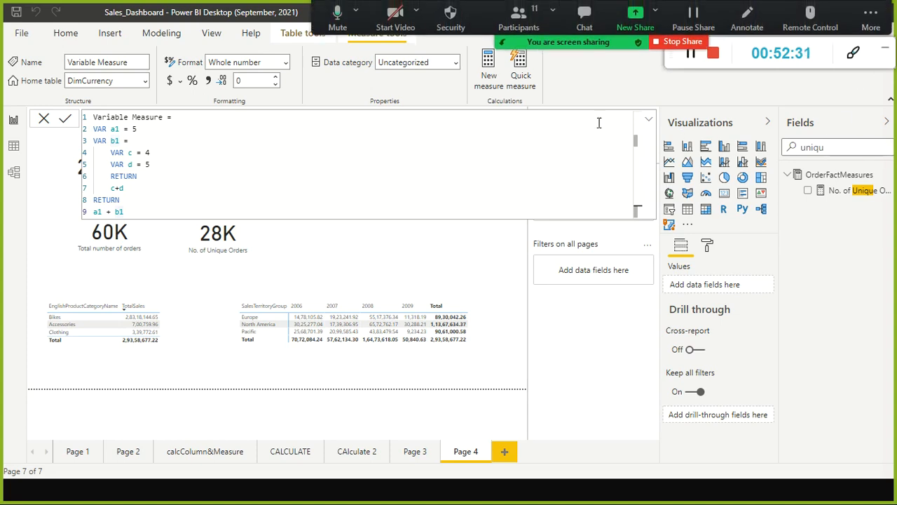
- Set the home table of Variable Measure to OrderFactMeasures and return to the report page
{"action": "left_click", "coordinate": [145, 82]}
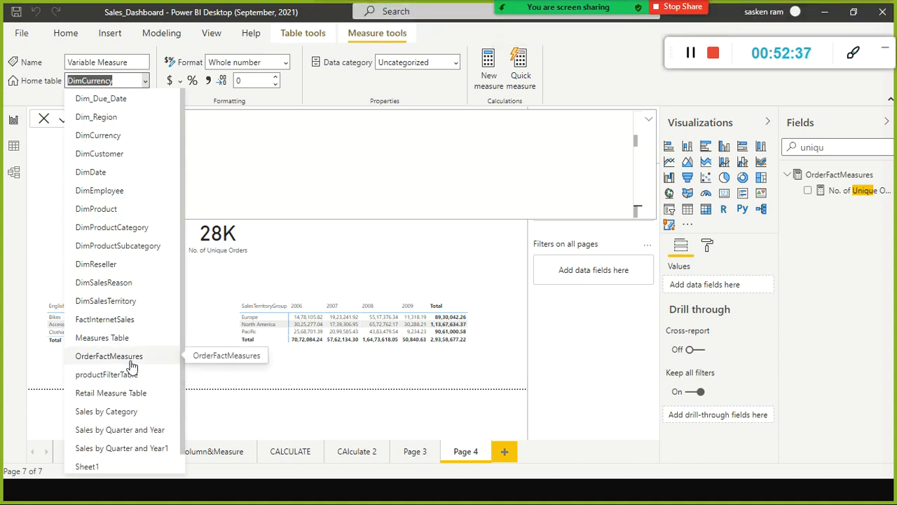
{"action": "key", "text": "Escape"}
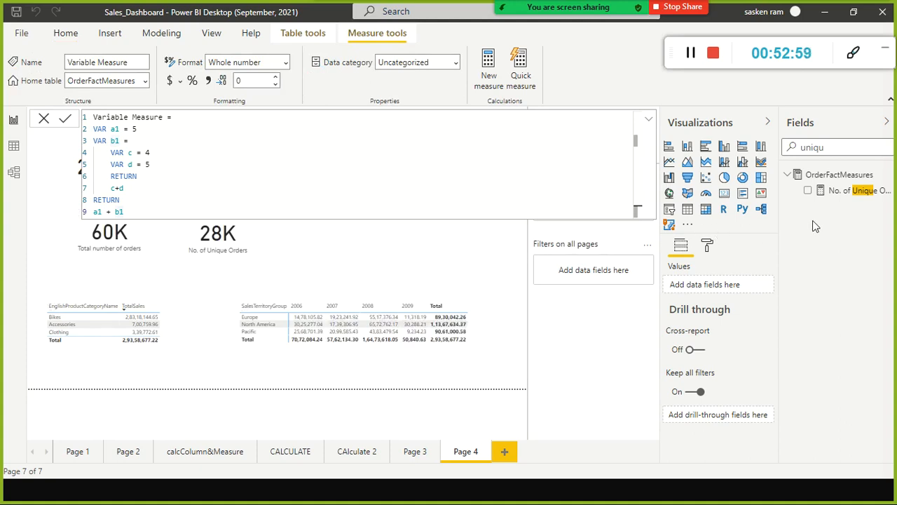
{"action": "left_click", "coordinate": [441, 270]}
{"action": "left_click", "coordinate": [367, 224]}
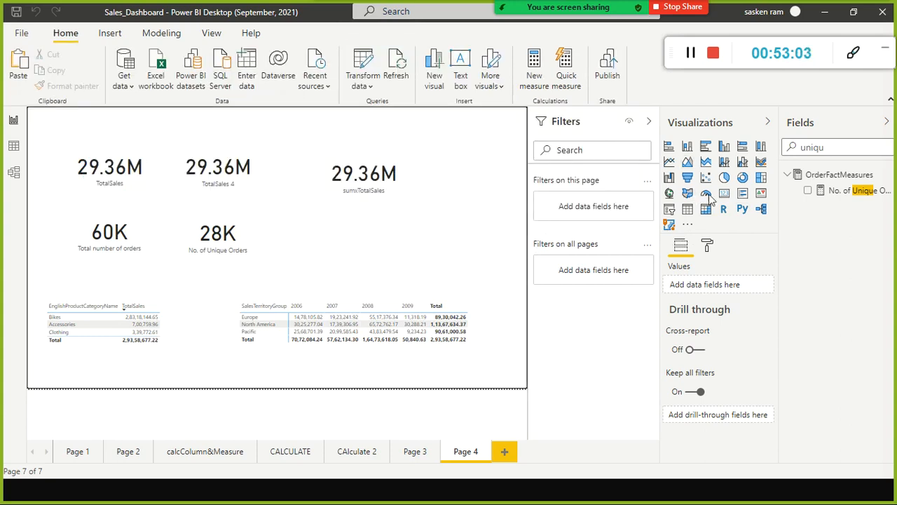
- Add a card visual below the sumxTotalSales card, clear the field search and show Variable Measure in the card
{"action": "left_click_drag", "start_coordinate": [688, 198], "coordinate": [346, 227]}
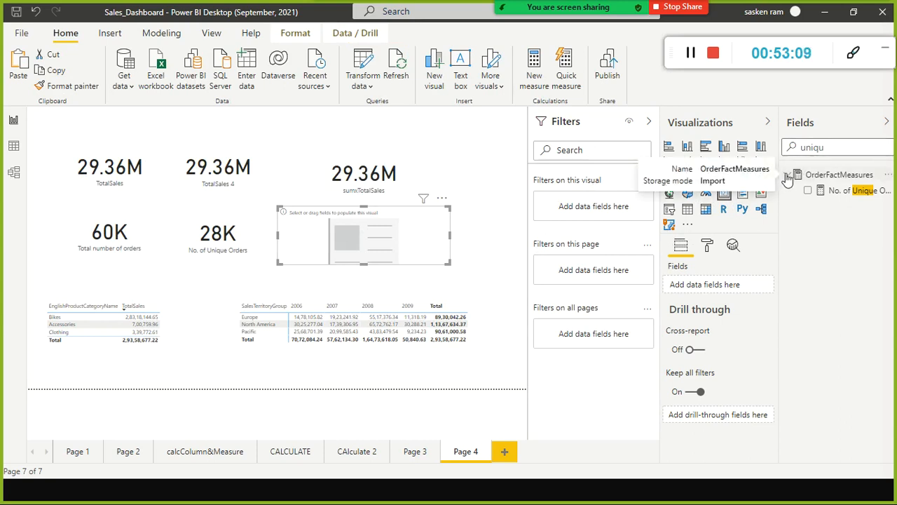
{"action": "double_click", "coordinate": [844, 150]}
{"action": "key", "text": "BackSpace"}
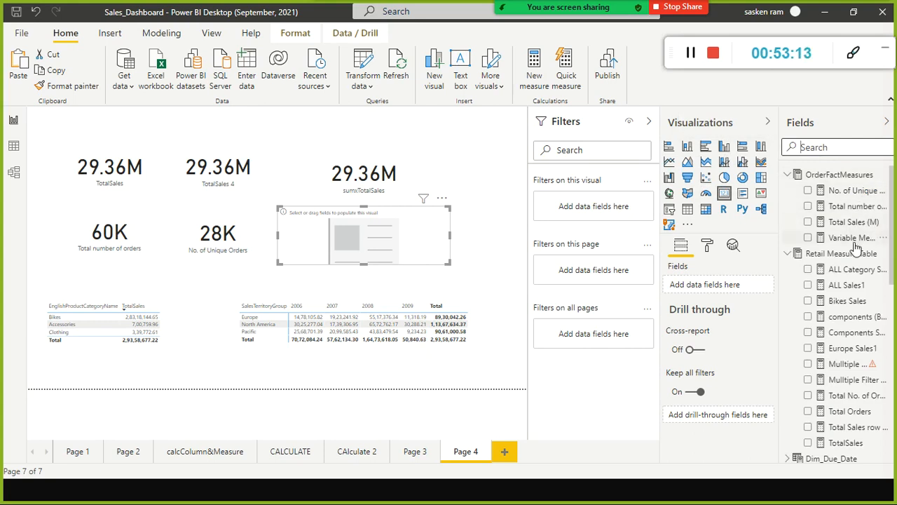
{"action": "left_click_drag", "start_coordinate": [853, 239], "coordinate": [395, 255]}
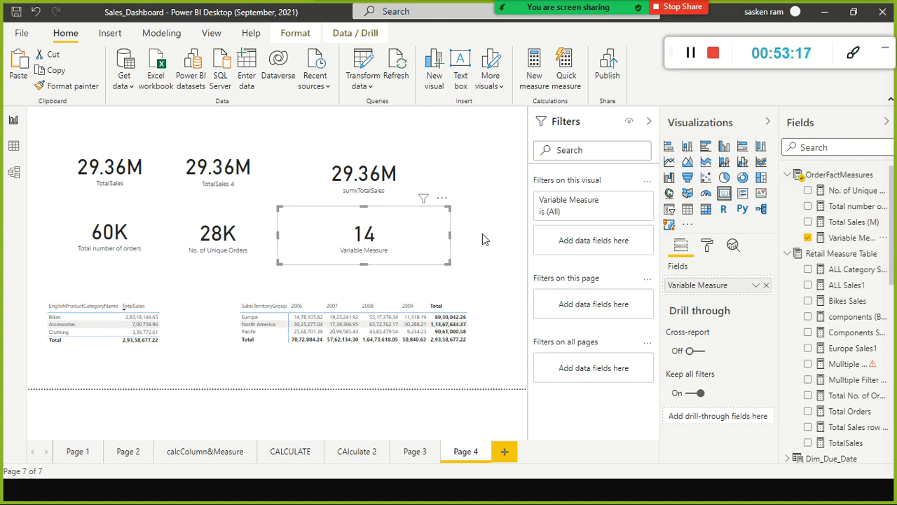
- Reopen the Variable Measure formula to compare it with the card's result
{"action": "left_click", "coordinate": [831, 238]}
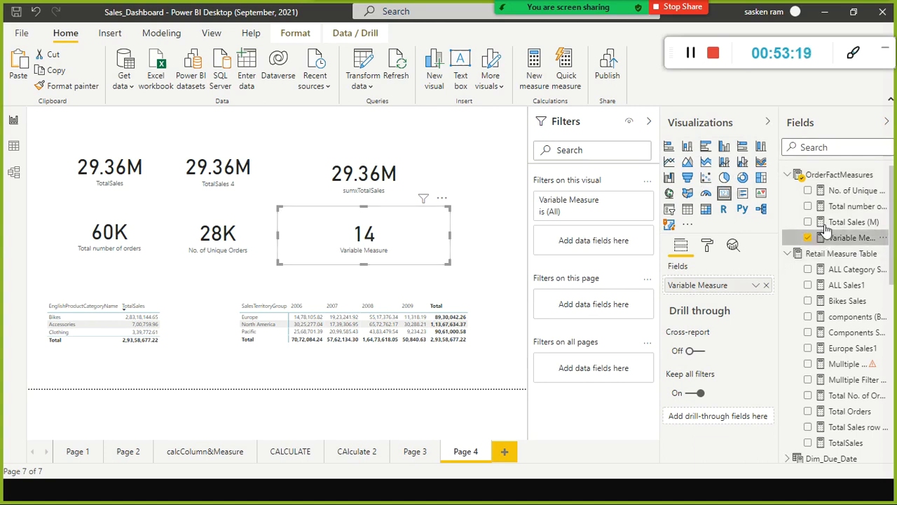
{"action": "left_click", "coordinate": [852, 238]}
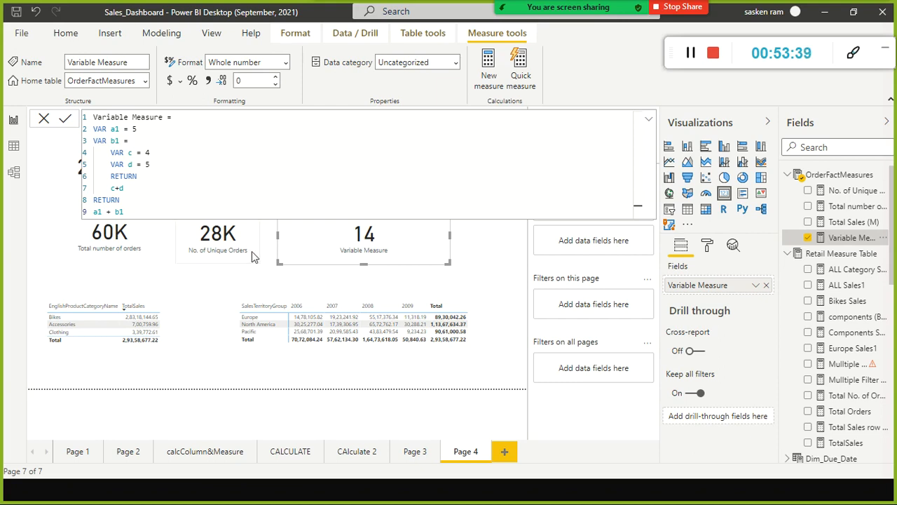
{"action": "left_click", "coordinate": [61, 232]}
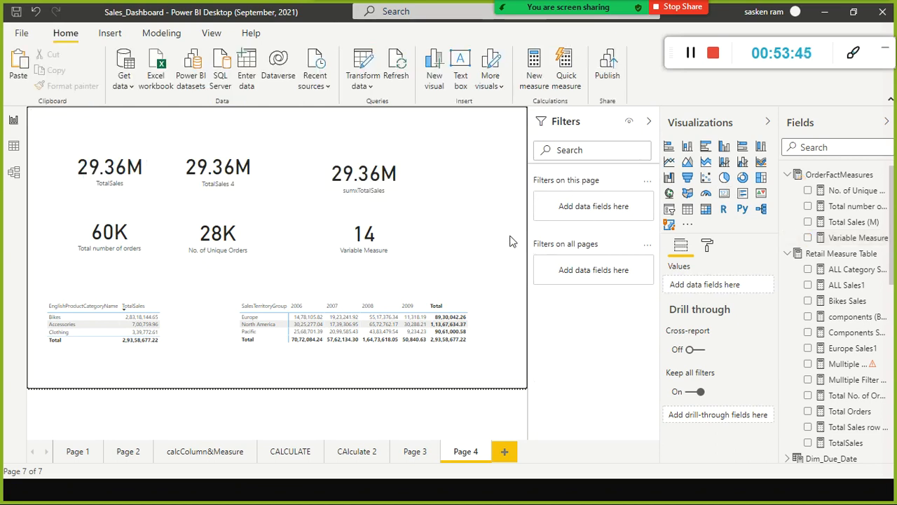
- Start a new measure named Adjusted Budget and add a second line to its formula
{"action": "left_click", "coordinate": [160, 35]}
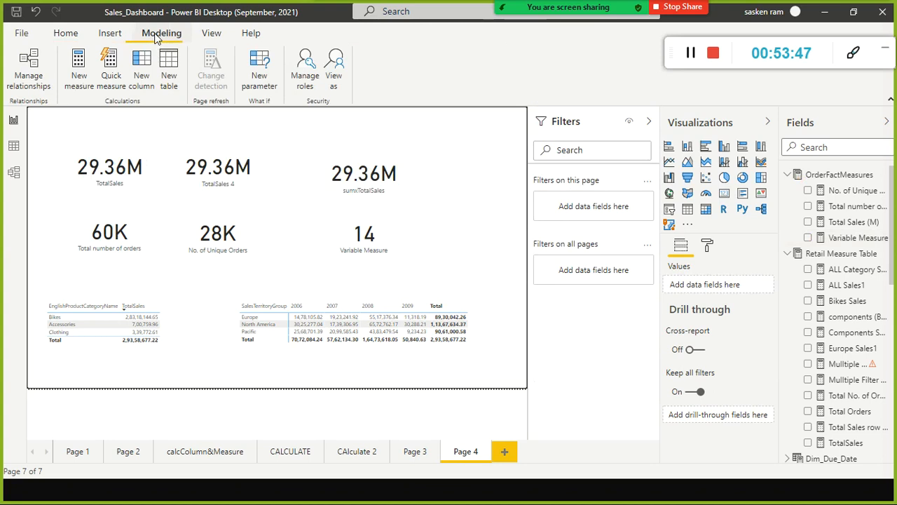
{"action": "left_click", "coordinate": [83, 84]}
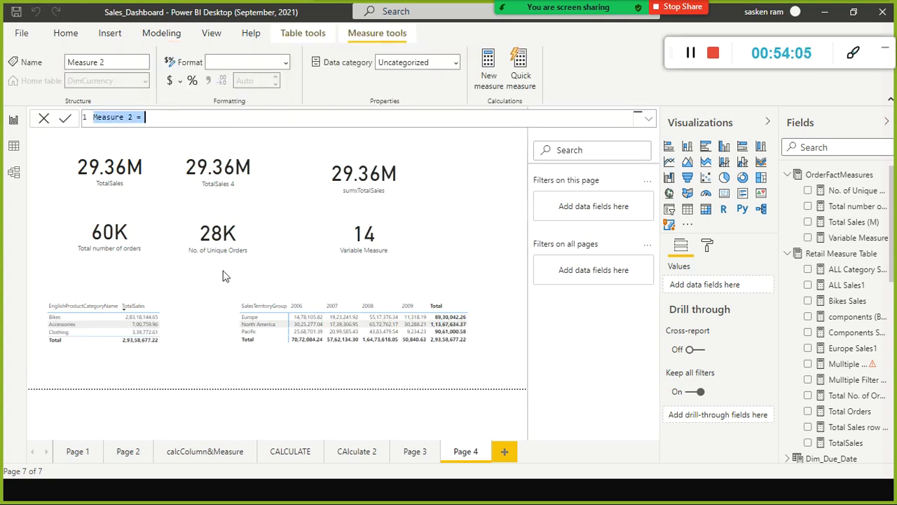
{"action": "type", "text": "Adjused"}
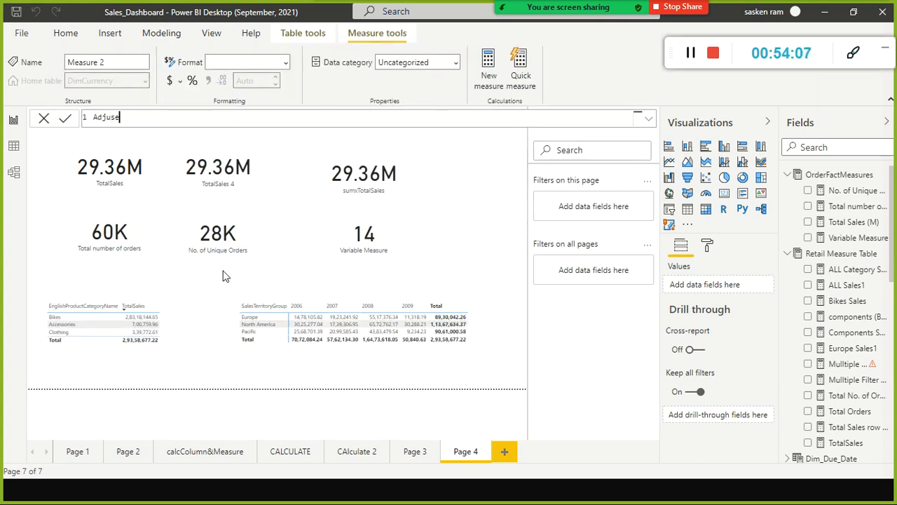
{"action": "key", "text": "BackSpace"}
{"action": "key", "text": "BackSpace"}
{"action": "key", "text": "BackSpace"}
{"action": "type", "text": "ted Budge"}
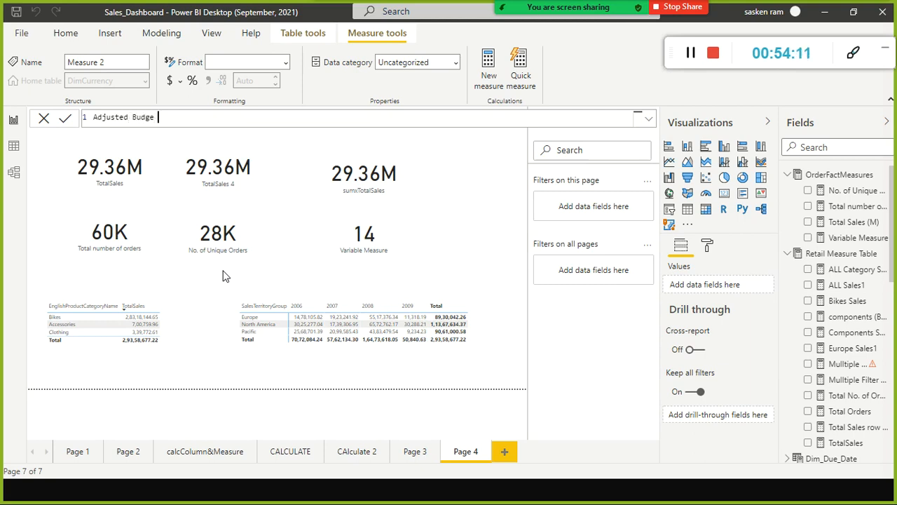
{"action": "type", "text": "t ="}
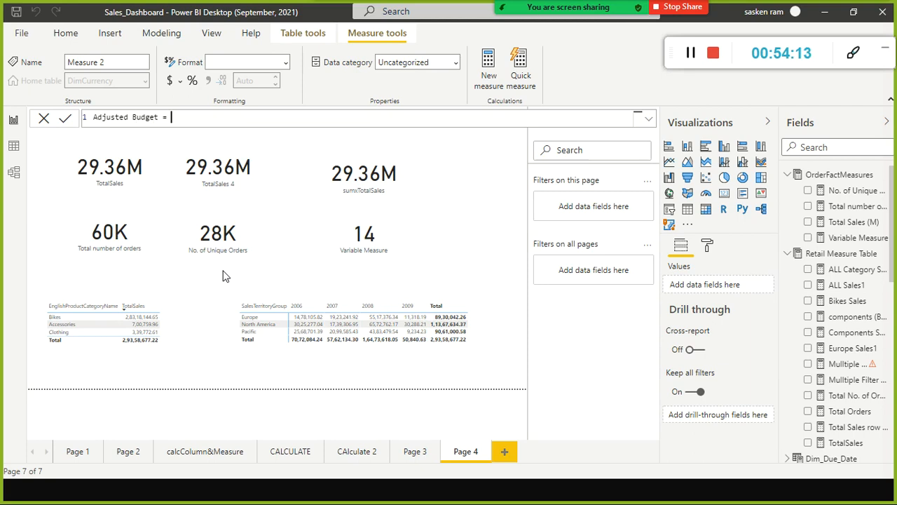
{"action": "key", "text": "shift+Return"}
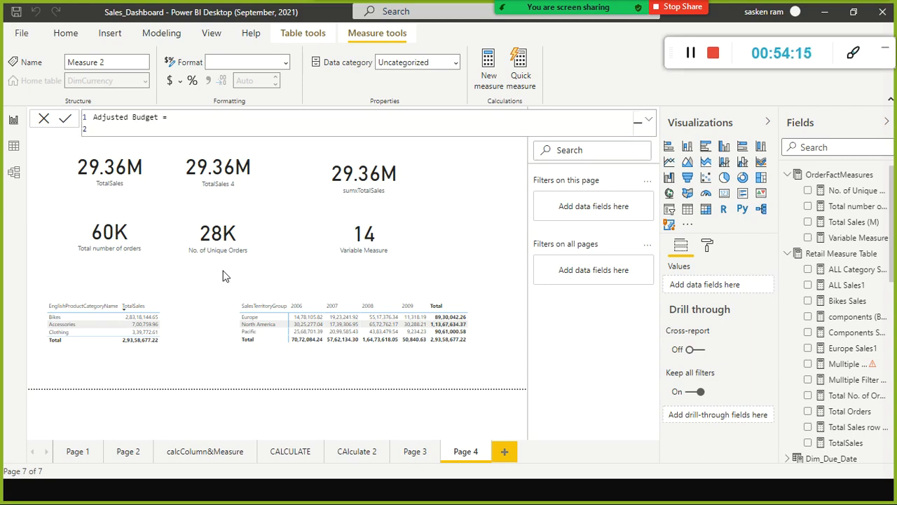
- Change the new measure's name to Planned Budget
{"action": "key", "text": "Up"}
{"action": "key", "text": "ctrl+shift+Right"}
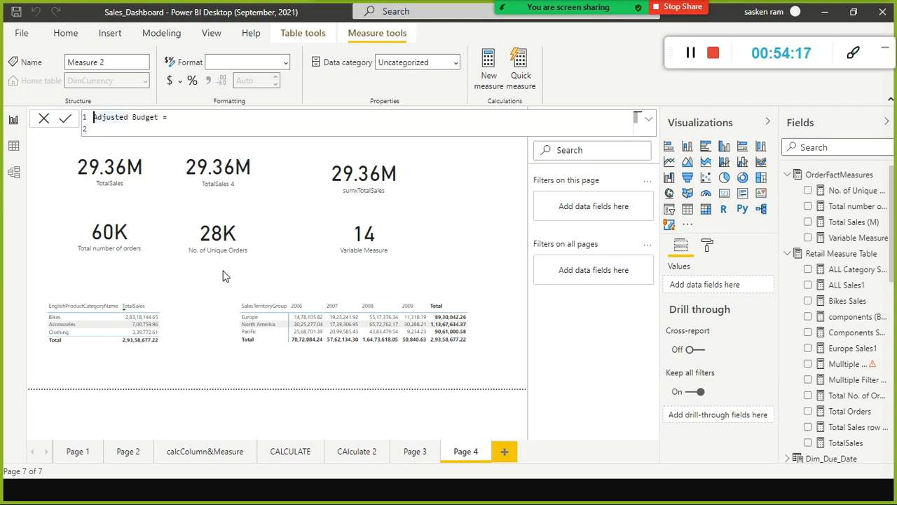
{"action": "type", "text": "Planned"}
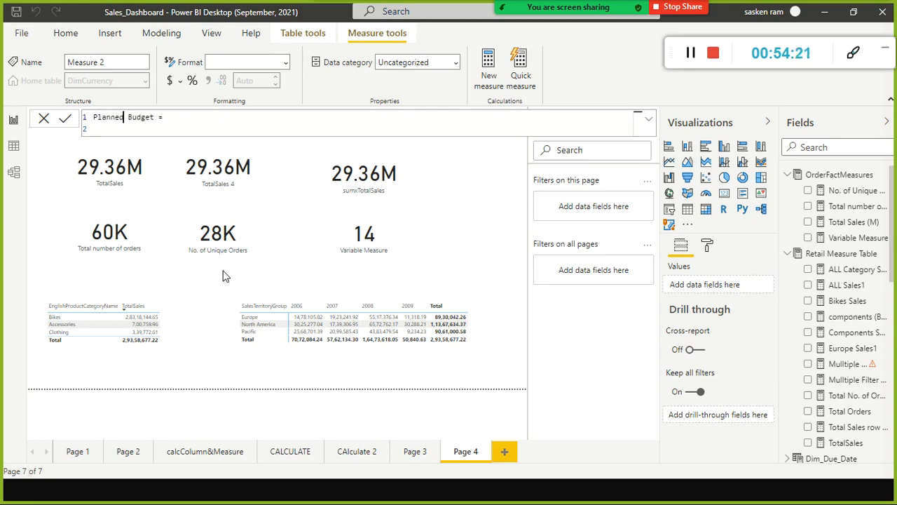
- Rename the new measure to Budget Estimate and write the keyword var on the formula's second line
{"action": "key", "text": "Down"}
{"action": "type", "text": "va"}
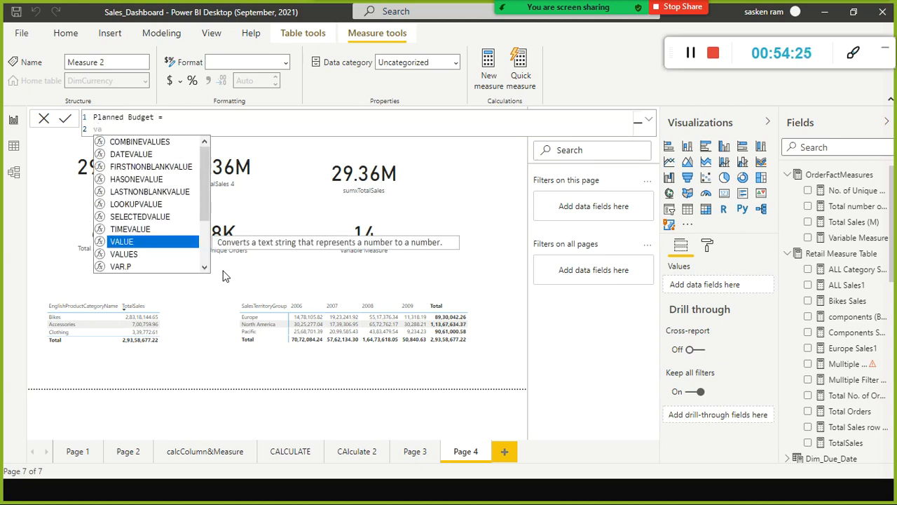
{"action": "key", "text": "Escape"}
{"action": "key", "text": "Up"}
{"action": "key", "text": "ctrl+shift+Right"}
{"action": "key", "text": "Home"}
{"action": "key", "text": "ctrl+shift+Right"}
{"action": "key", "text": "BackSpace"}
{"action": "key", "text": "ctrl+Right"}
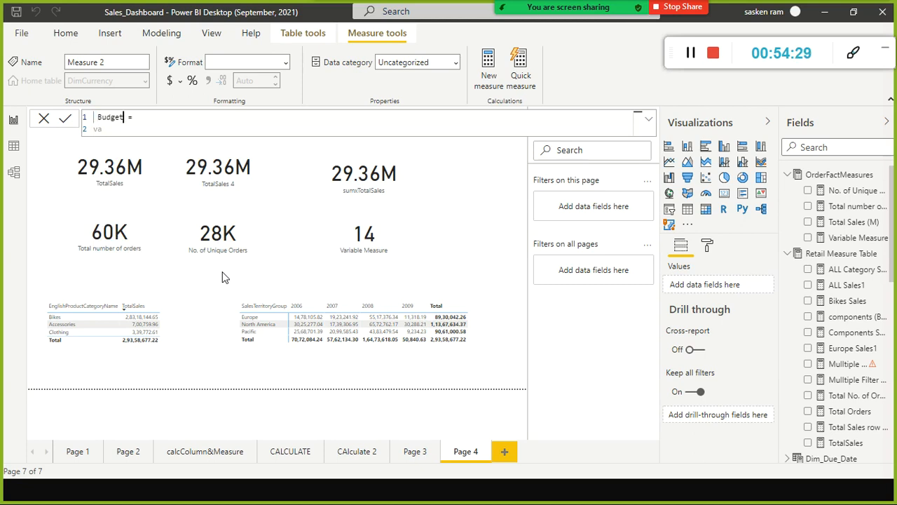
{"action": "type", "text": "ESti"}
{"action": "key", "text": "BackSpace"}
{"action": "key", "text": "BackSpace"}
{"action": "key", "text": "BackSpace"}
{"action": "type", "text": "stimate"}
{"action": "key", "text": "Home"}
{"action": "key", "text": "Delete"}
{"action": "type", "text": "B"}
{"action": "key", "text": "End"}
{"action": "key", "text": "Down"}
{"action": "type", "text": "r"}
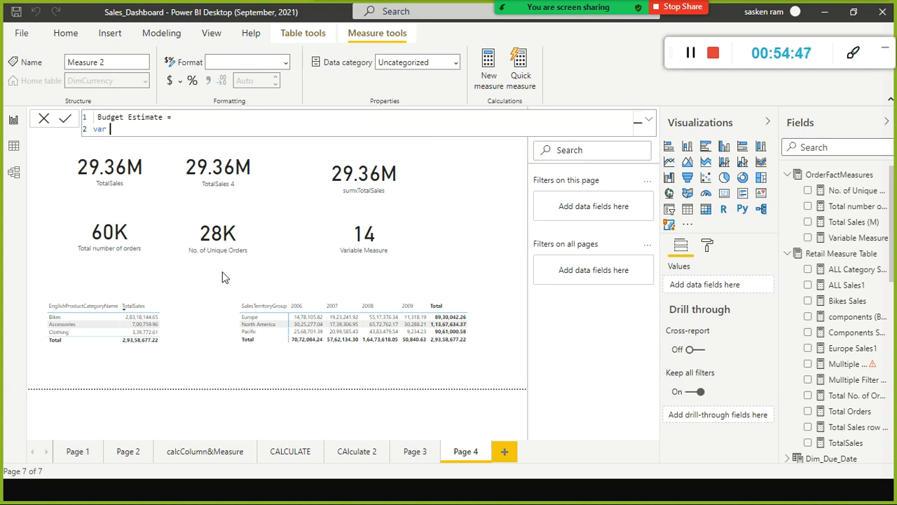
- Declare the variable A with an opening sumx( call and start an unindented new line for its arguments
{"action": "type", "text": "A = sumx("}
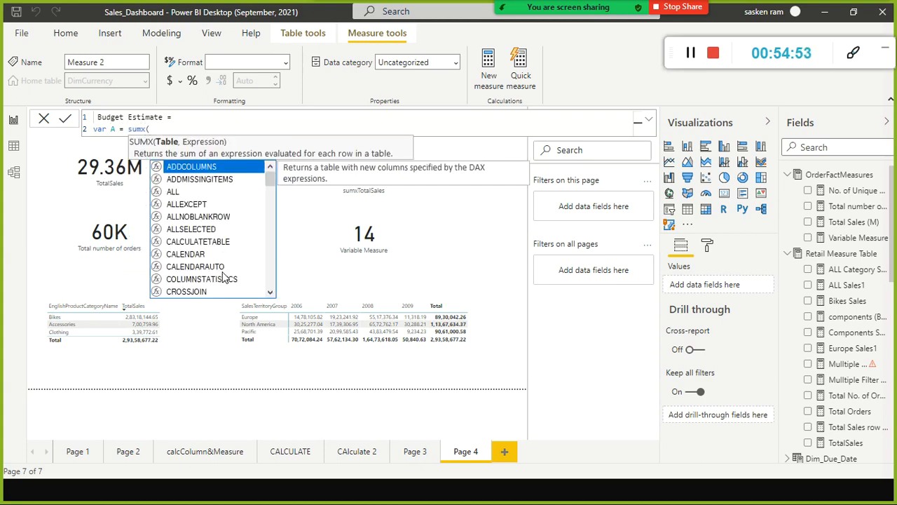
{"action": "key", "text": "alt+Return"}
{"action": "key", "text": "Tab"}
{"action": "key", "text": "BackSpace"}
{"action": "key", "text": "BackSpace"}
{"action": "key", "text": "BackSpace"}
{"action": "key", "text": "BackSpace"}
{"action": "key", "text": "BackSpace"}
{"action": "key", "text": "BackSpace"}
{"action": "key", "text": "BackSpace"}
{"action": "key", "text": "BackSpace"}
{"action": "key", "text": "BackSpace"}
{"action": "key", "text": "BackSpace"}
{"action": "key", "text": "BackSpace"}
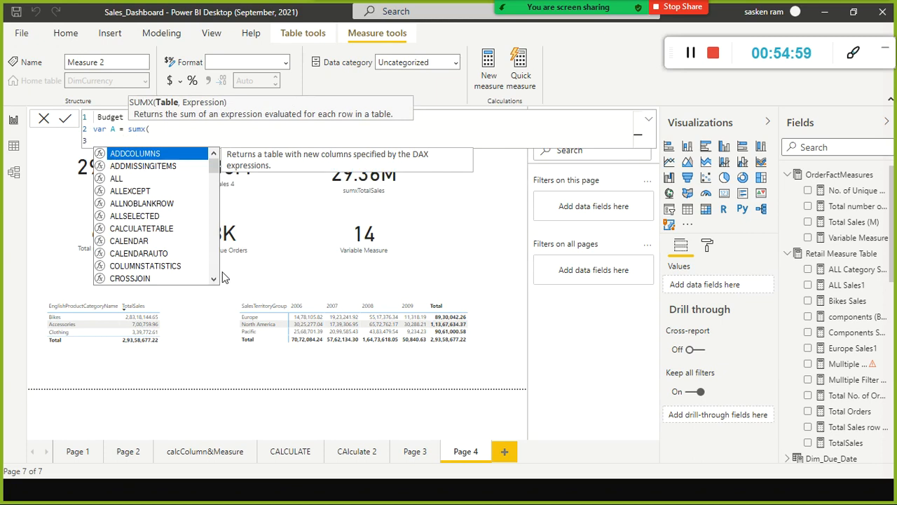
{"action": "key", "text": "Escape"}
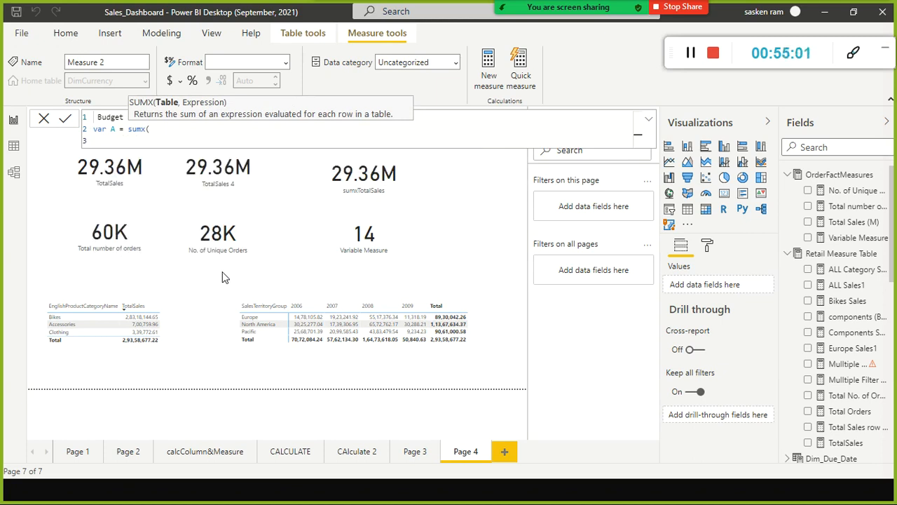
- Enter FactInternetSales as the table argument of variable A's SUMX and add a new line for its expression
{"action": "type", "text": "F"}
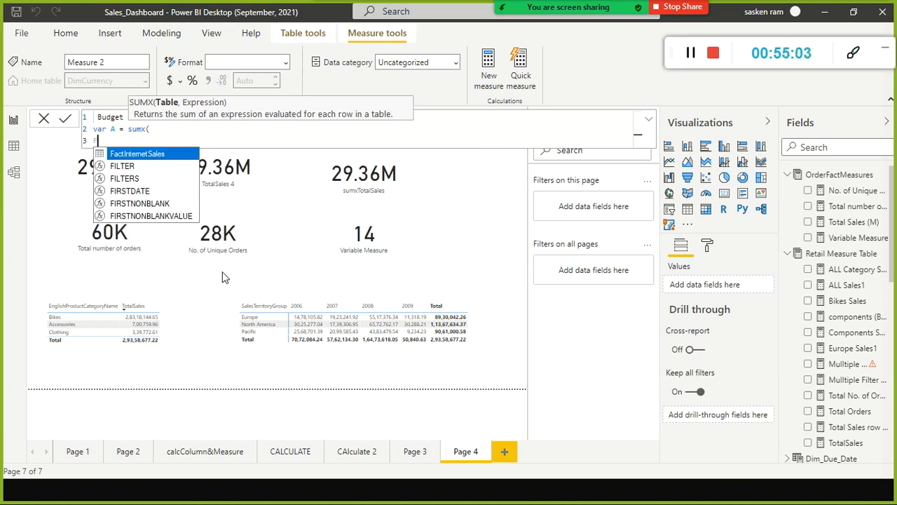
{"action": "type", "text": "actInternetSales"}
{"action": "key", "text": "Tab"}
{"action": "type", "text": ","}
{"action": "key", "text": "shift+Return"}
- Begin the expression of variable A's SUMX with the column FactInternetSales[UnitPrice]
{"action": "type", "text": "fact"}
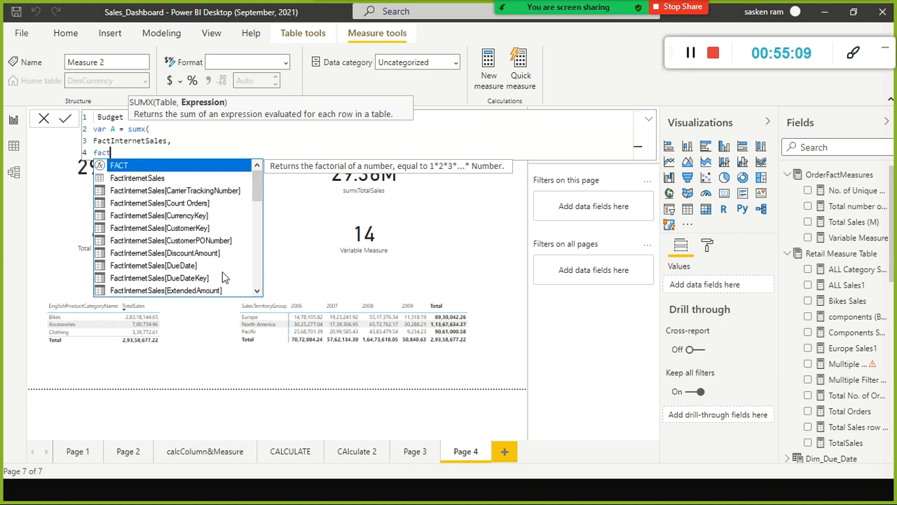
{"action": "key", "text": "Escape"}
{"action": "type", "text": "inter"}
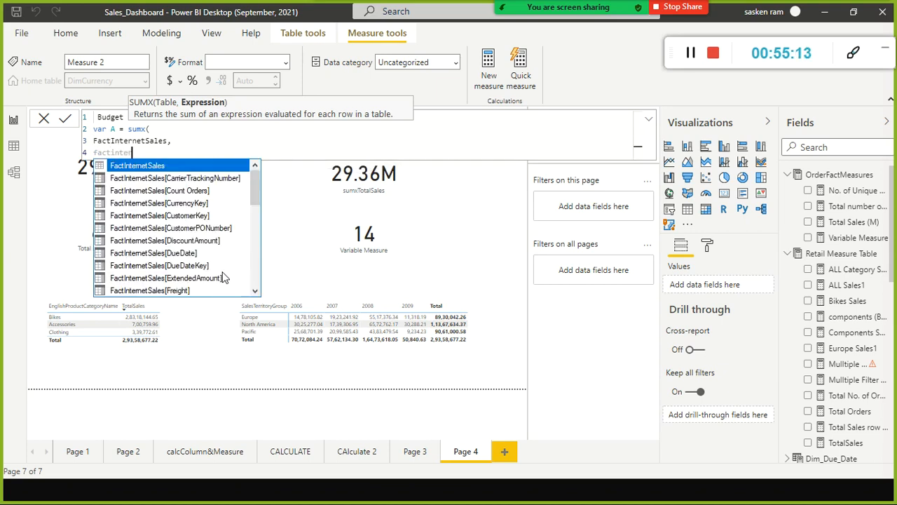
{"action": "type", "text": "netsales[uni"}
{"action": "key", "text": "Tab"}
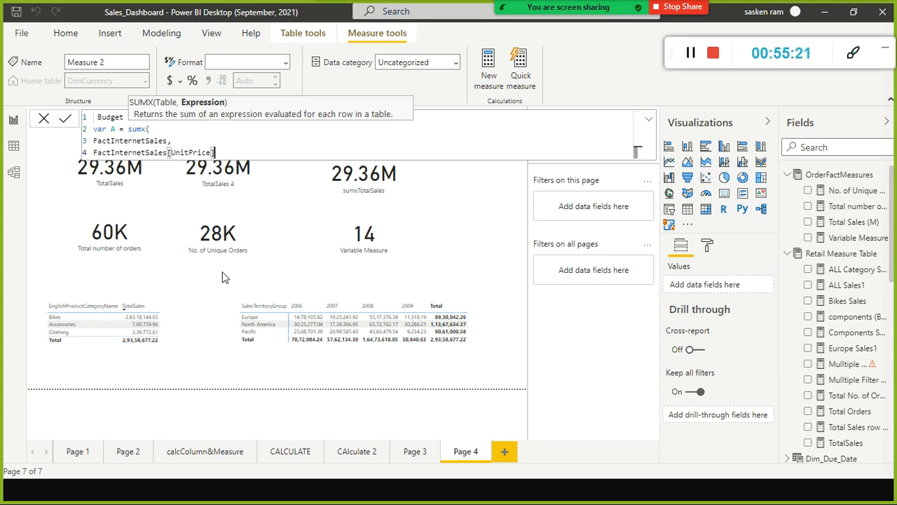
- Replace the UnitPrice column with SalesAmount in variable A's expression
{"action": "key", "text": "BackSpace"}
{"action": "key", "text": "BackSpace"}
{"action": "key", "text": "BackSpace"}
{"action": "key", "text": "BackSpace"}
{"action": "key", "text": "BackSpace"}
{"action": "key", "text": "BackSpace"}
{"action": "key", "text": "BackSpace"}
{"action": "key", "text": "BackSpace"}
{"action": "key", "text": "BackSpace"}
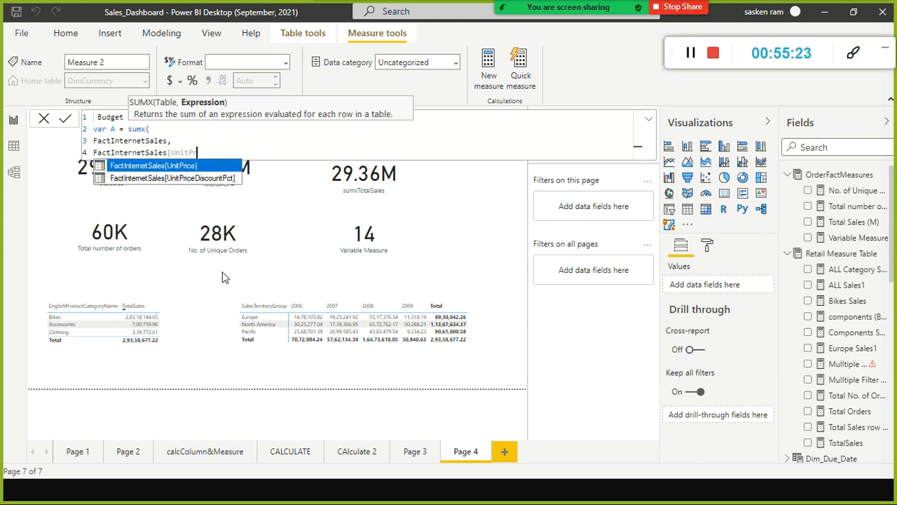
{"action": "key", "text": "BackSpace"}
{"action": "type", "text": "saes"}
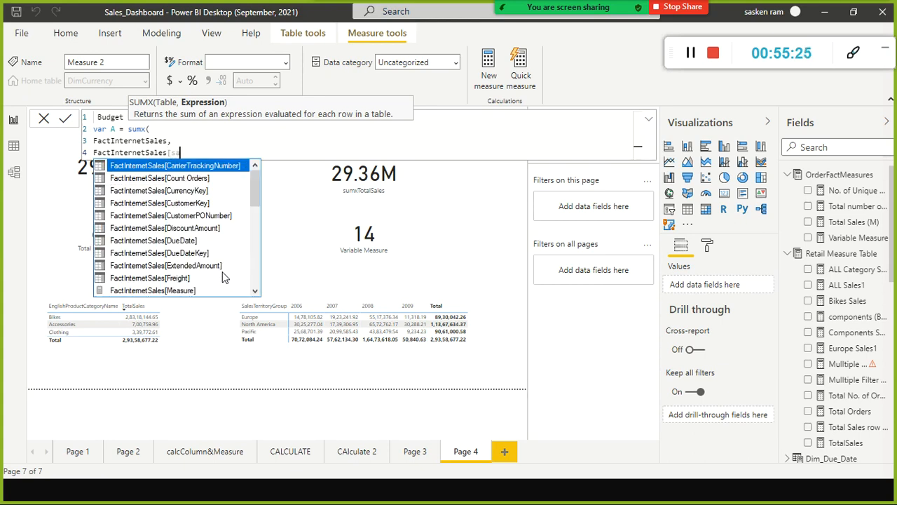
{"action": "key", "text": "Tab"}
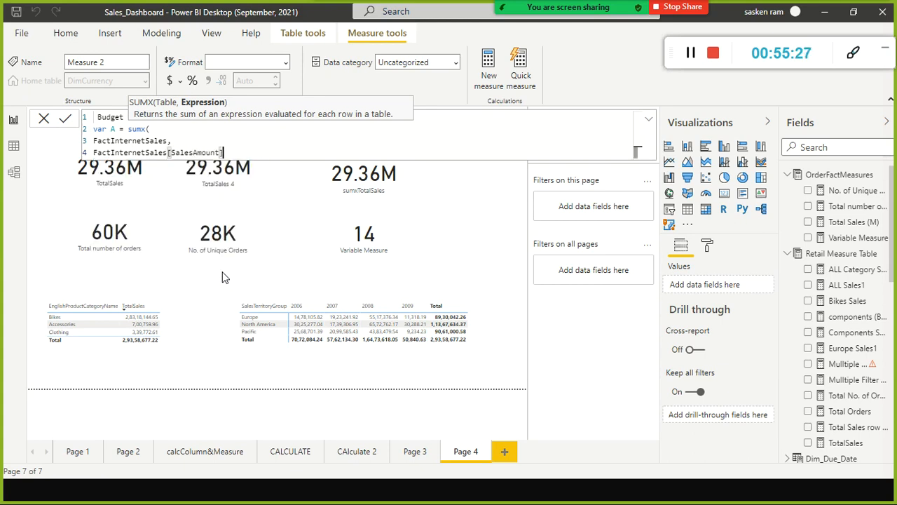
- Subtract FactInternetSales[TotalProductCost] from the sales amount and close variable A's SUMX call on a new line
{"action": "type", "text": "- totalprodu"}
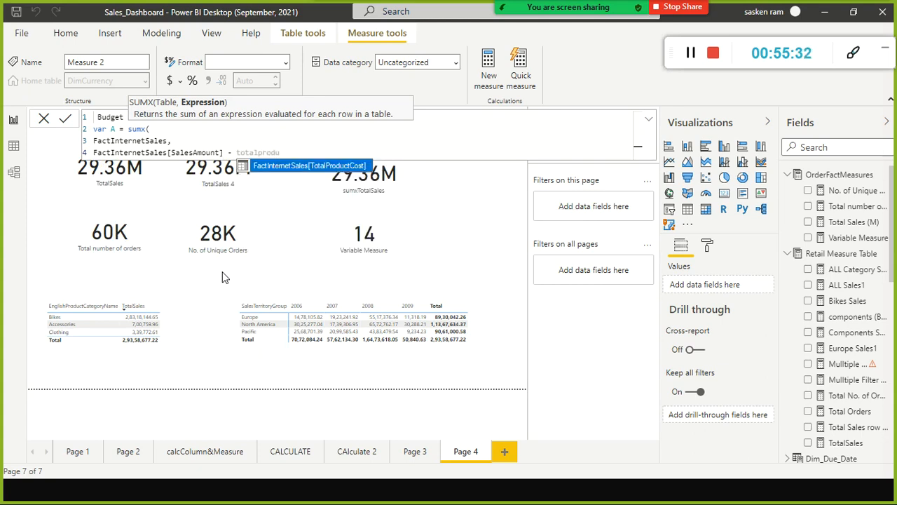
{"action": "key", "text": "Tab"}
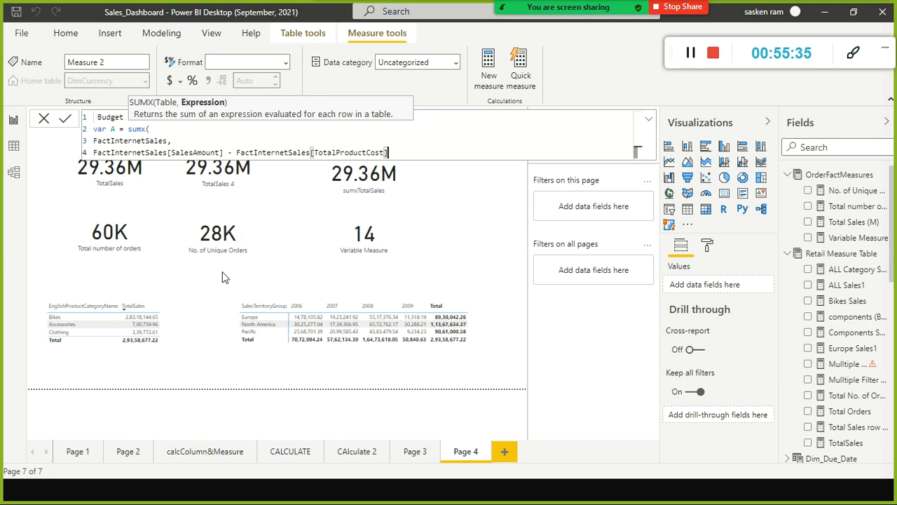
{"action": "key", "text": "shift+Return"}
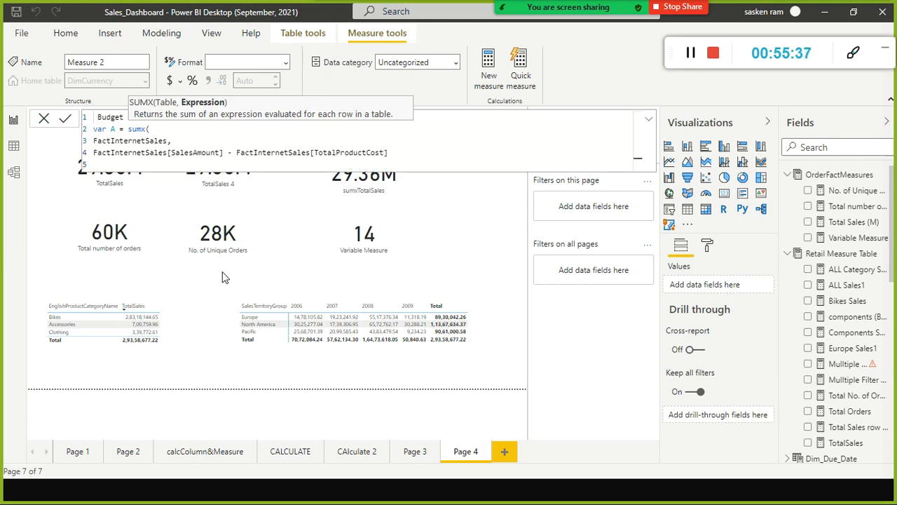
{"action": "type", "text": ")"}
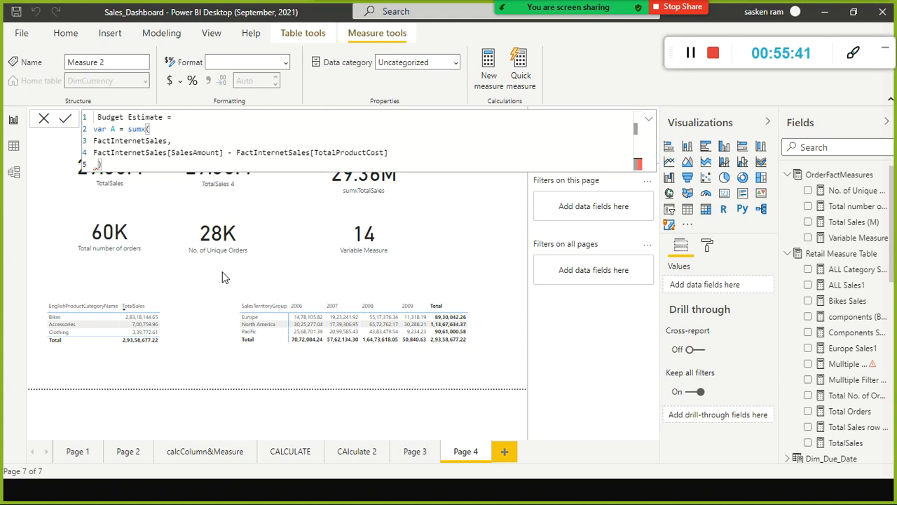
- Declare variable B as a SUMX over FactInternetSales and add an indented line for its expression
{"action": "key", "text": "shift+Return"}
{"action": "type", "text": "var"}
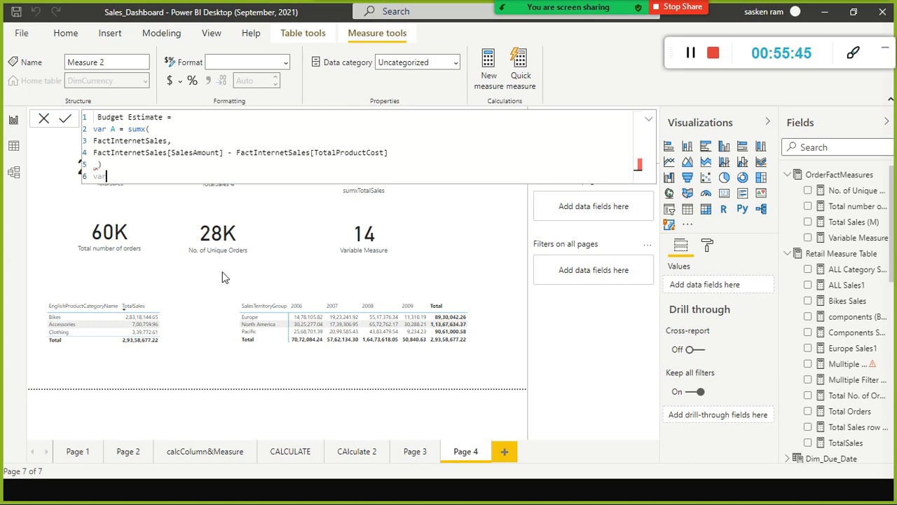
{"action": "type", "text": " B = sumx"}
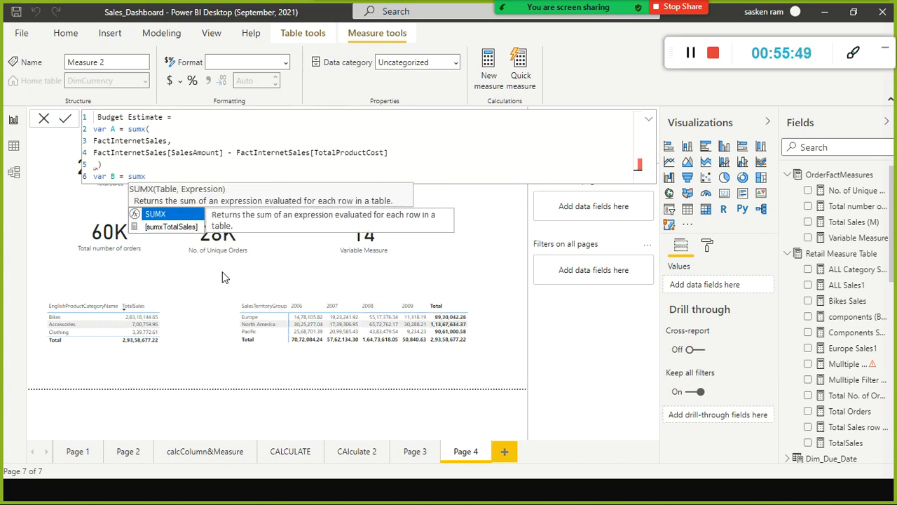
{"action": "type", "text": "("}
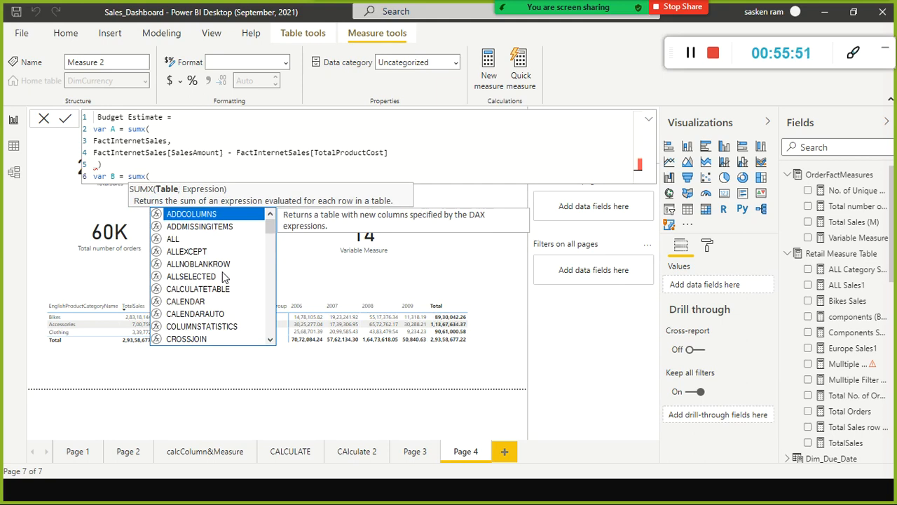
{"action": "type", "text": " Fact"}
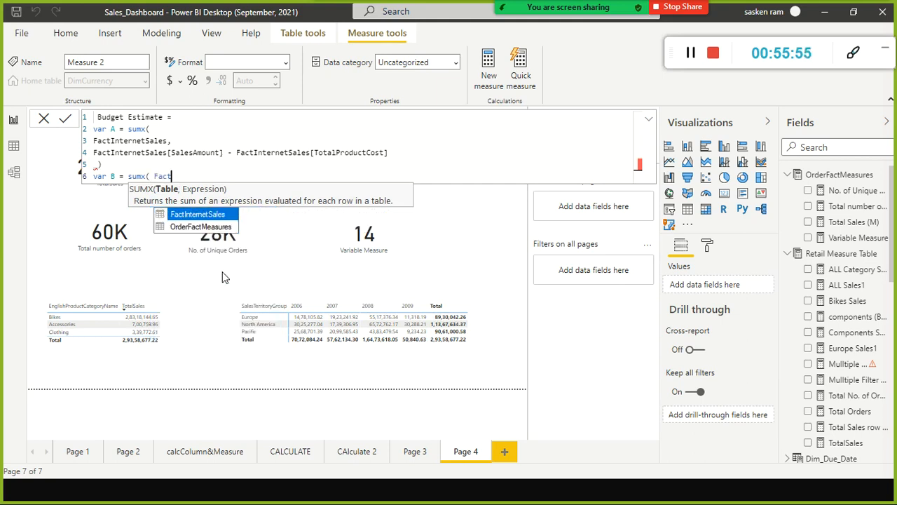
{"action": "key", "text": "Tab"}
{"action": "type", "text": ","}
{"action": "key", "text": "shift+Return"}
{"action": "key", "text": "Tab"}
{"action": "key", "text": "Tab"}
{"action": "key", "text": "Tab"}
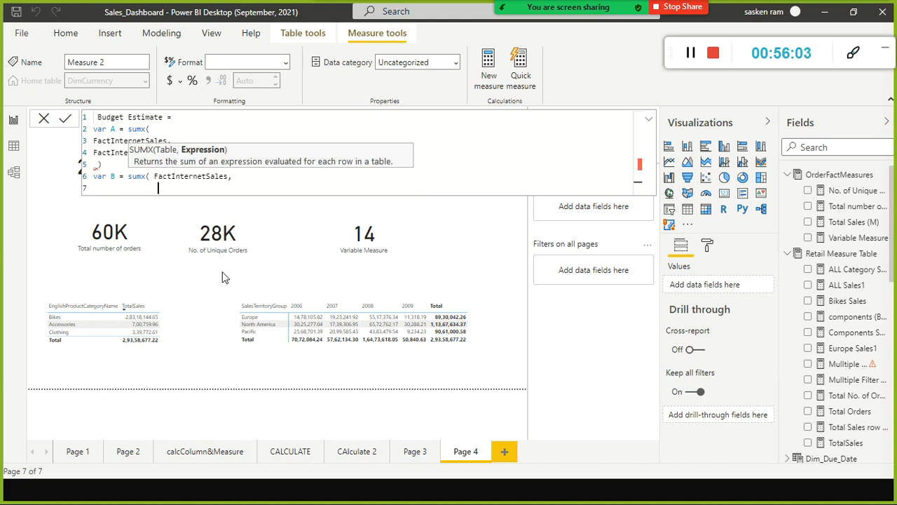
- Enter FactInternetSales[UnitPrice] * FactInternetSales[ExtendedAmount] as variable B's expression and close the SUMX call on a new line
{"action": "type", "text": "unitp"}
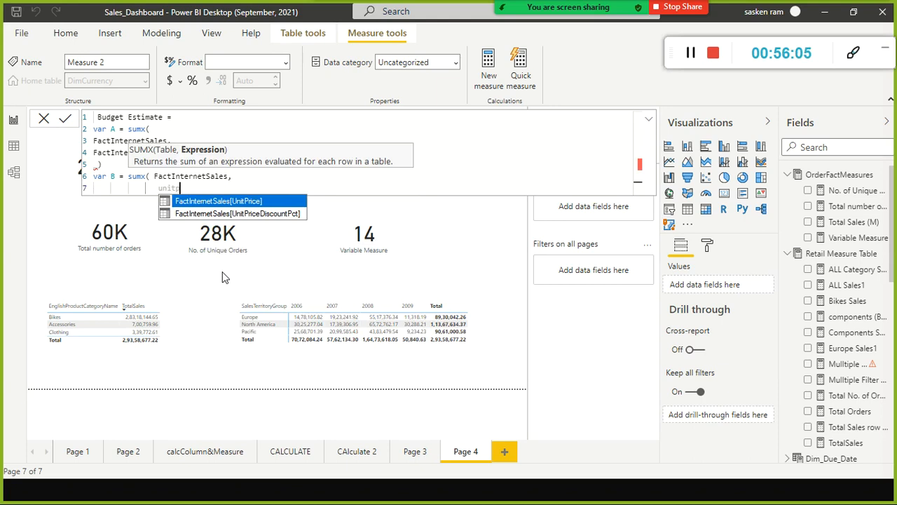
{"action": "key", "text": "Tab"}
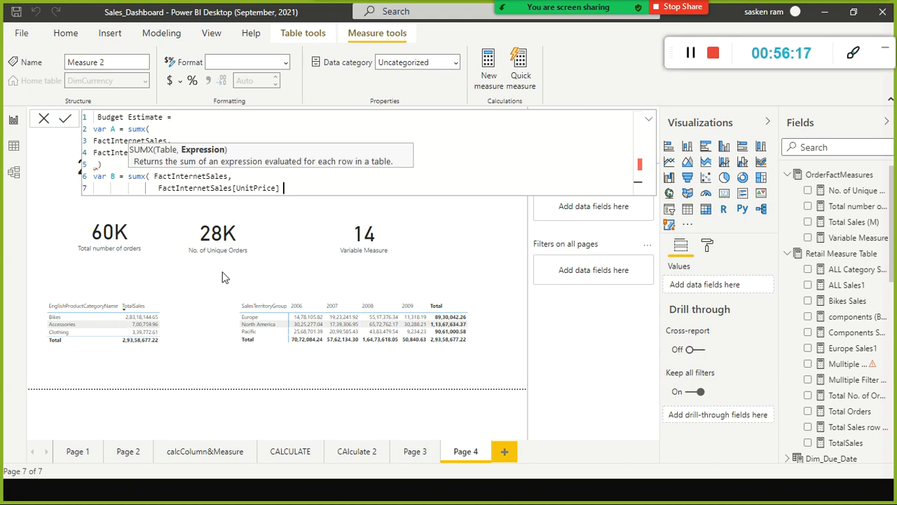
{"action": "type", "text": "* ext"}
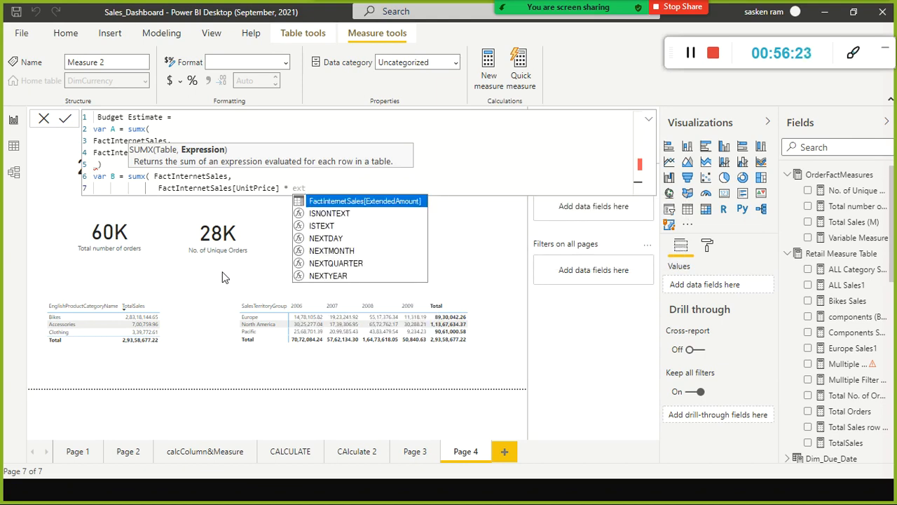
{"action": "key", "text": "Tab"}
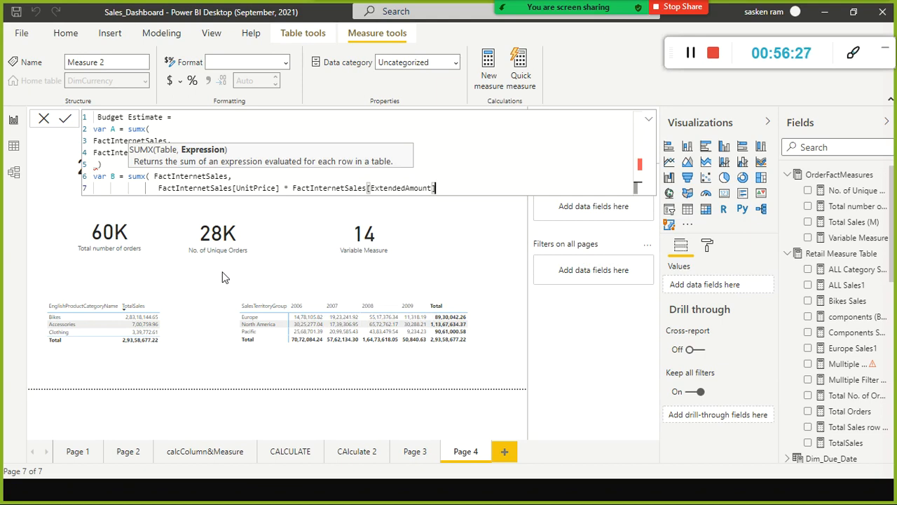
{"action": "key", "text": "shift+Return"}
{"action": "type", "text": ")"}
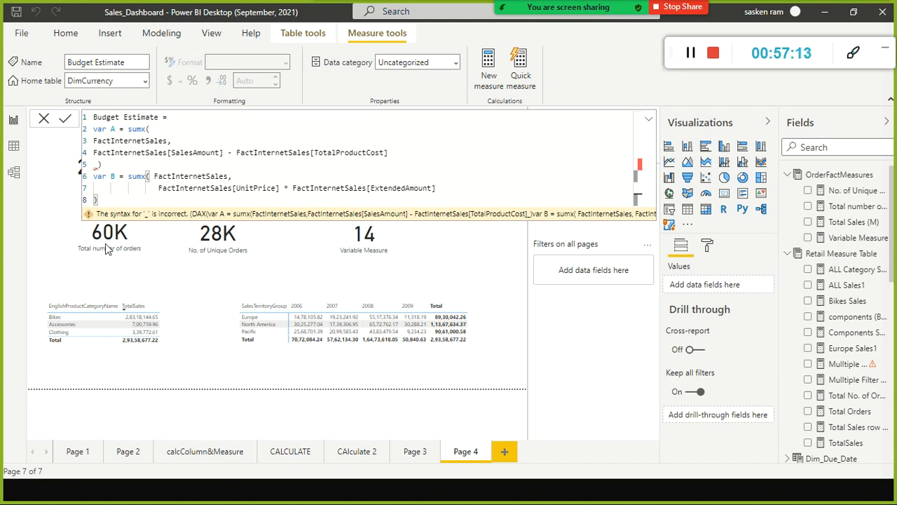
- Add the keyword return below variable B and begin an if function on the line beneath it
{"action": "left_click", "coordinate": [172, 202]}
{"action": "key", "text": "shift+Return"}
{"action": "type", "text": "return"}
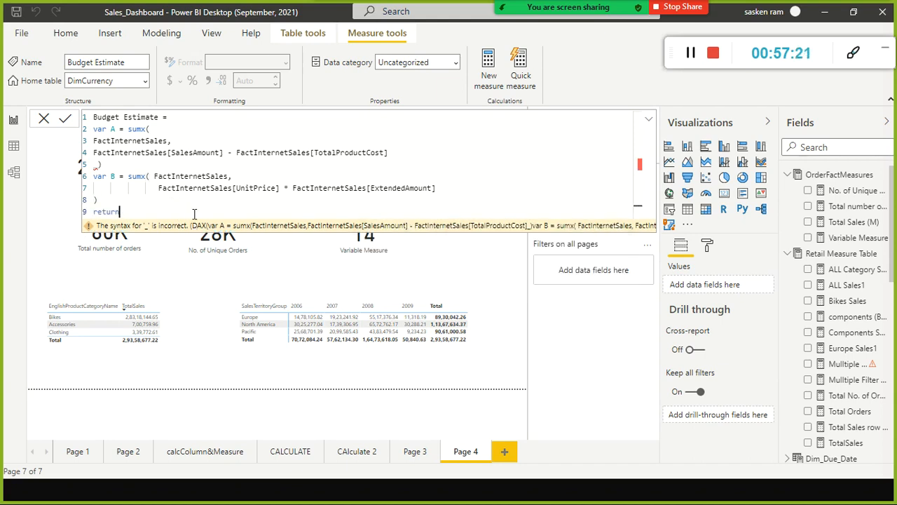
{"action": "key", "text": "shift+Return"}
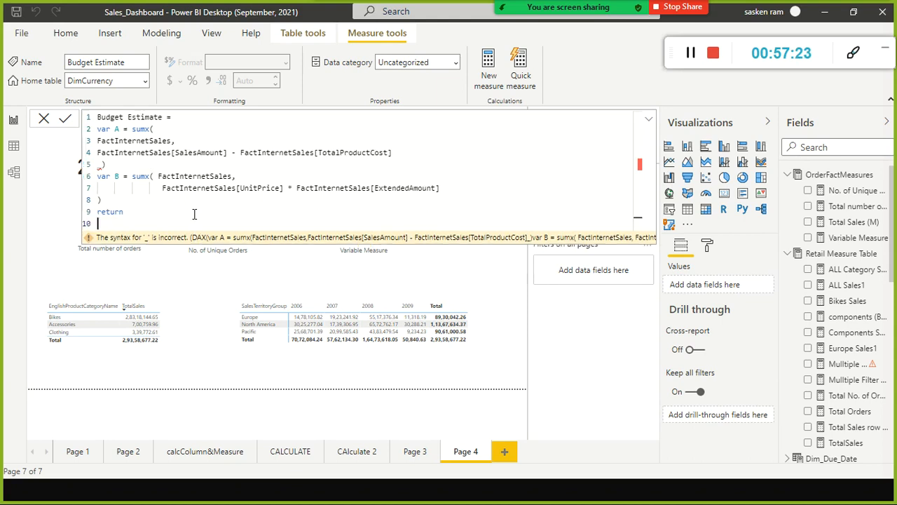
{"action": "type", "text": "if"}
- Review the formula lines that define variables A and B
{"action": "key", "text": "Up"}
{"action": "key", "text": "Up"}
{"action": "key", "text": "Up"}
{"action": "key", "text": "Up"}
{"action": "key", "text": "Up"}
{"action": "key", "text": "Up"}
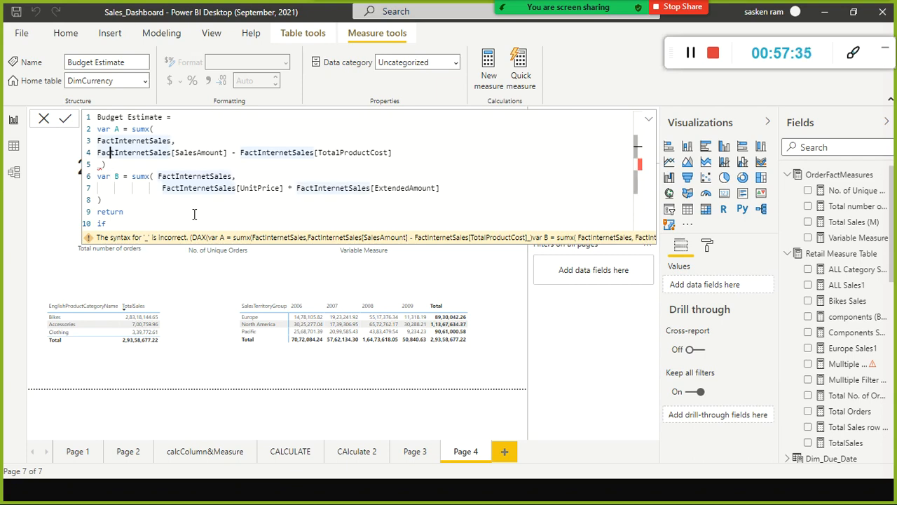
{"action": "key", "text": "Up"}
{"action": "key", "text": "Down"}
{"action": "key", "text": "Down"}
{"action": "key", "text": "Down"}
{"action": "key", "text": "Down"}
{"action": "key", "text": "Down"}
{"action": "key", "text": "Down"}
{"action": "key", "text": "Down"}
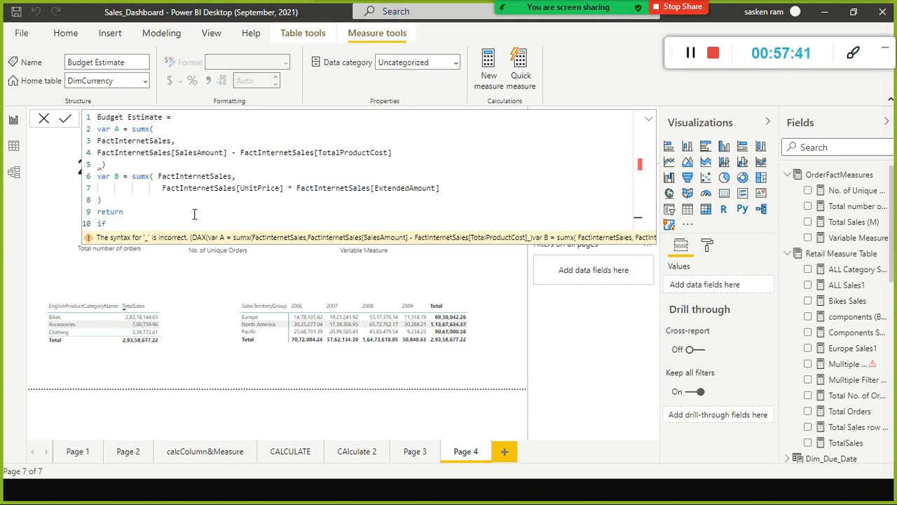
{"action": "type", "text": "("}
{"action": "type", "text": "A>B"}
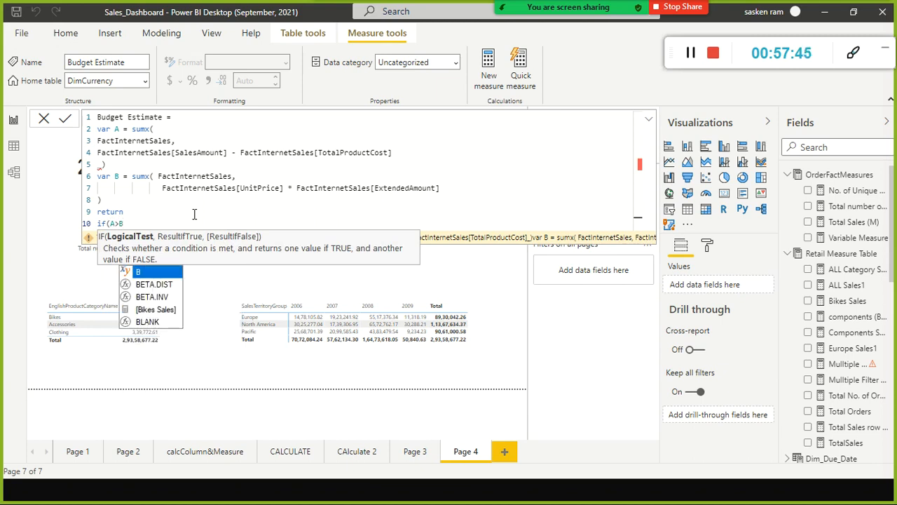
{"action": "type", "text": ","}
{"action": "key", "text": "BackSpace"}
{"action": "key", "text": "BackSpace"}
{"action": "key", "text": "BackSpace"}
{"action": "key", "text": "BackSpace"}
{"action": "key", "text": "BackSpace"}
{"action": "key", "text": "BackSpace"}
{"action": "key", "text": "BackSpace"}
{"action": "key", "text": "BackSpace"}
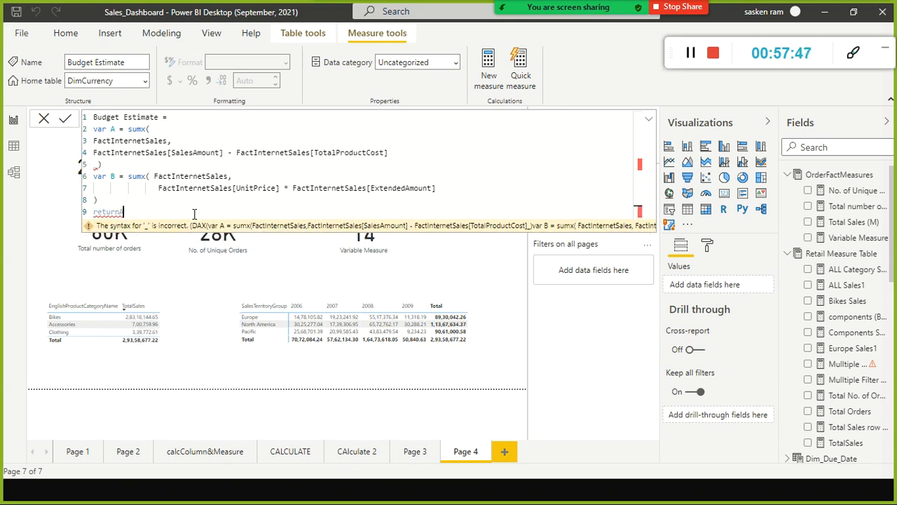
{"action": "key", "text": "BackSpace"}
- Write if(A>B,A,B) on a new line under return
{"action": "key", "text": "Return"}
{"action": "type", "text": "if(A"}
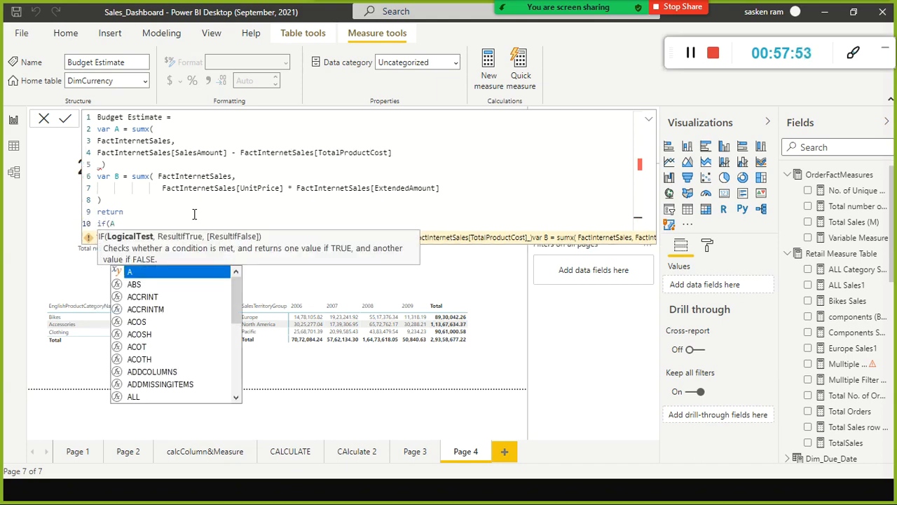
{"action": "type", "text": ">B,"}
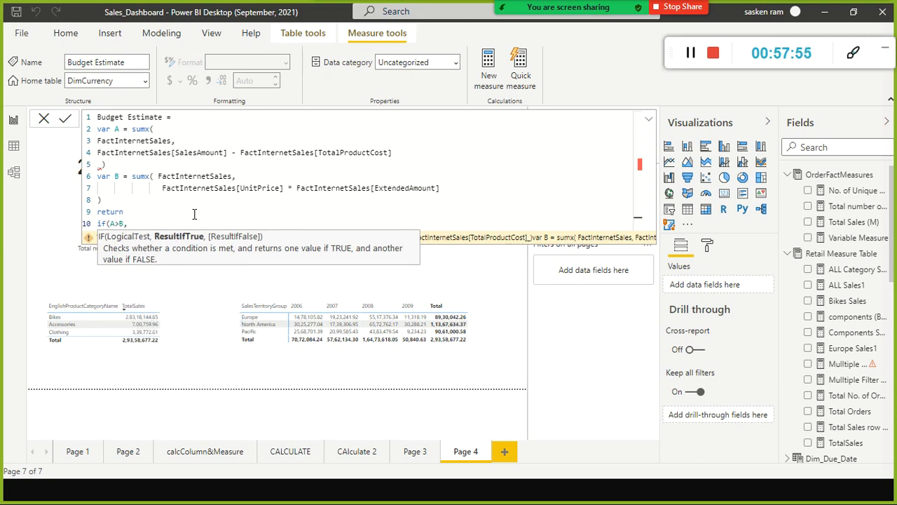
{"action": "type", "text": "A,"}
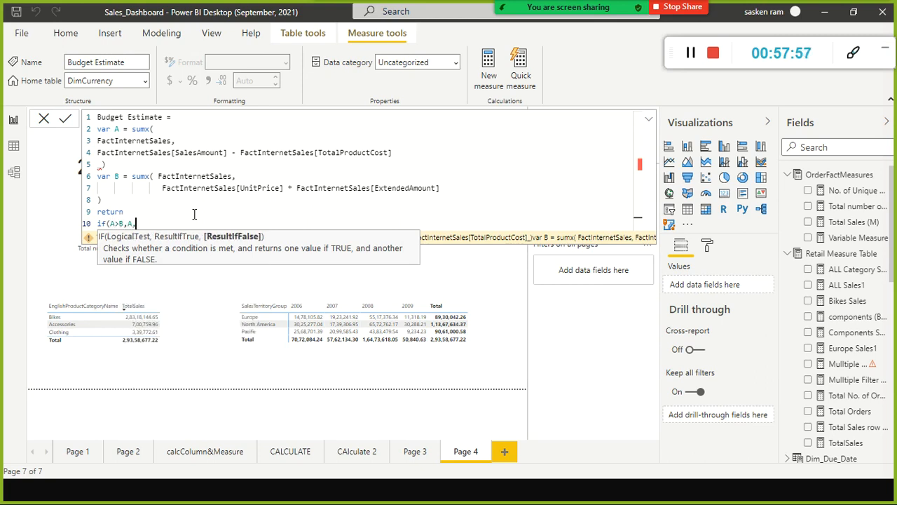
{"action": "type", "text": "B)"}
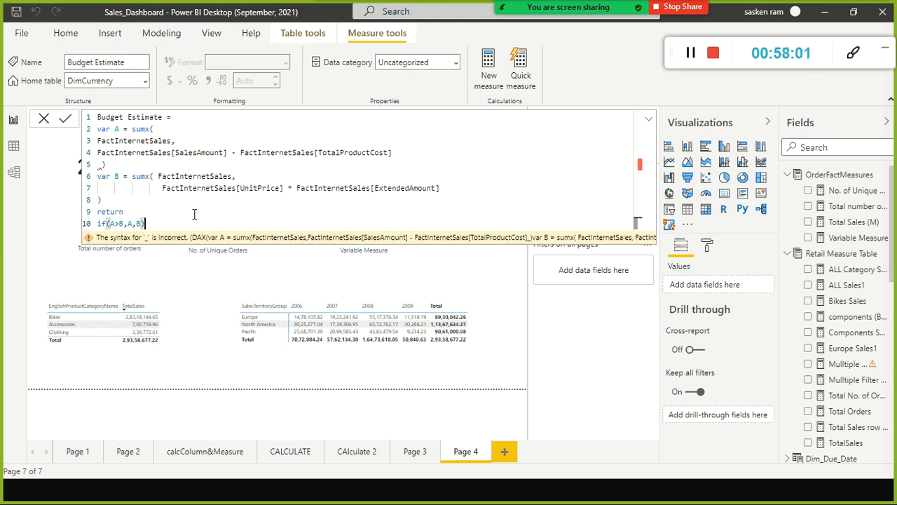
- Remove the stray characters on line 5 of the formula, leaving only the closing parenthesis of variable A's SUMX call
{"action": "key", "text": "Up"}
{"action": "key", "text": "Up"}
{"action": "key", "text": "Up"}
{"action": "key", "text": "Up"}
{"action": "key", "text": "Up"}
{"action": "key", "text": "Up"}
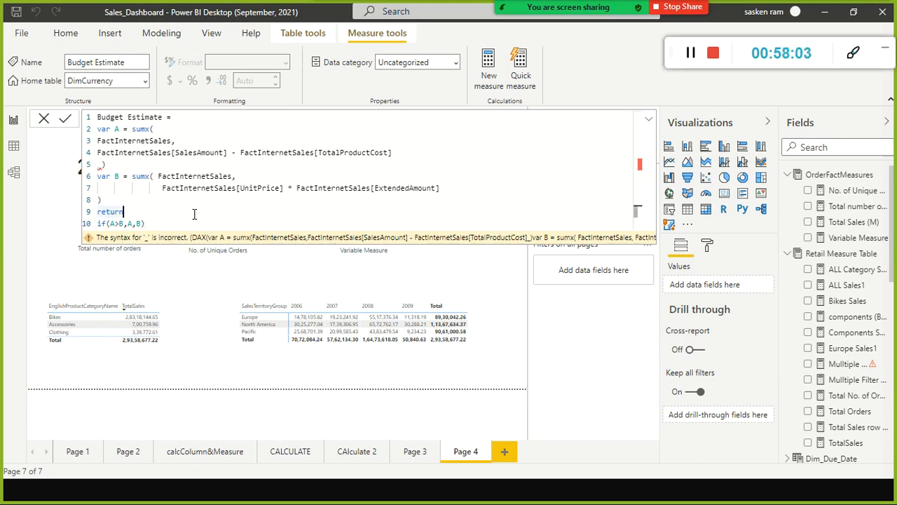
{"action": "key", "text": "Down"}
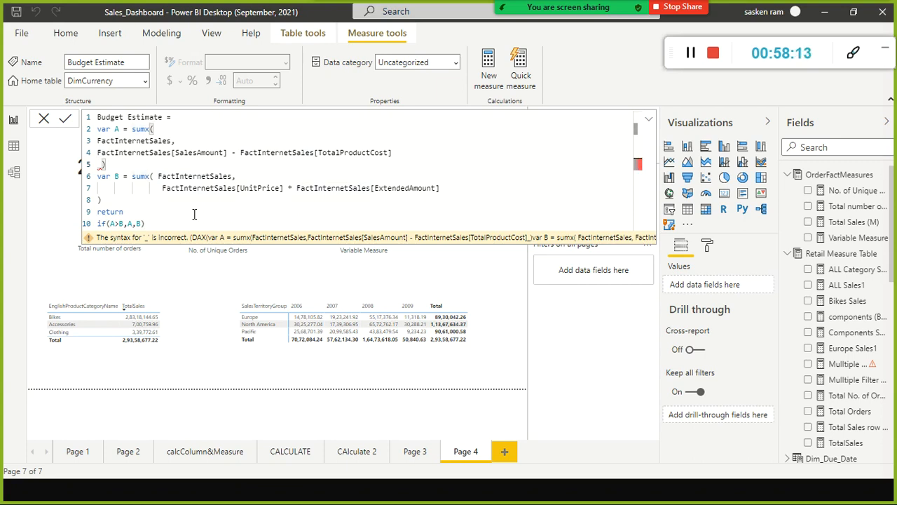
{"action": "type", "text": ")"}
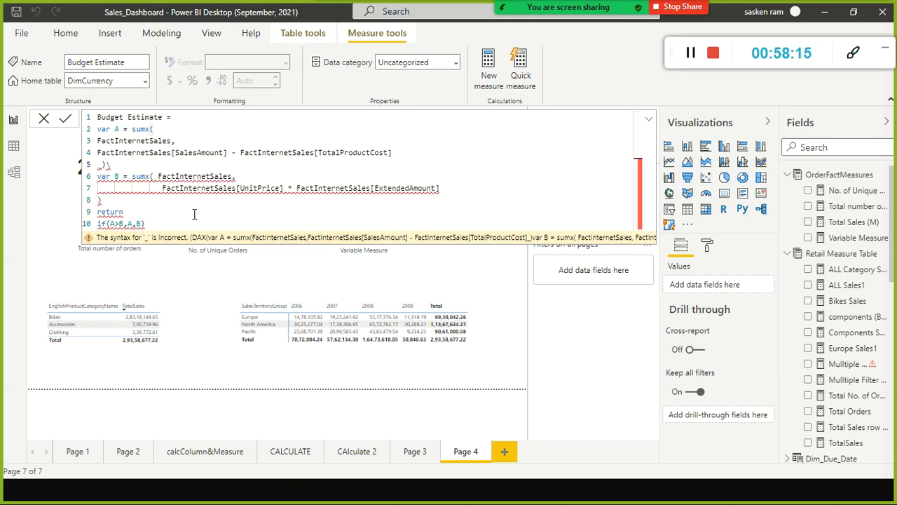
{"action": "key", "text": "BackSpace"}
{"action": "key", "text": "BackSpace"}
{"action": "key", "text": "BackSpace"}
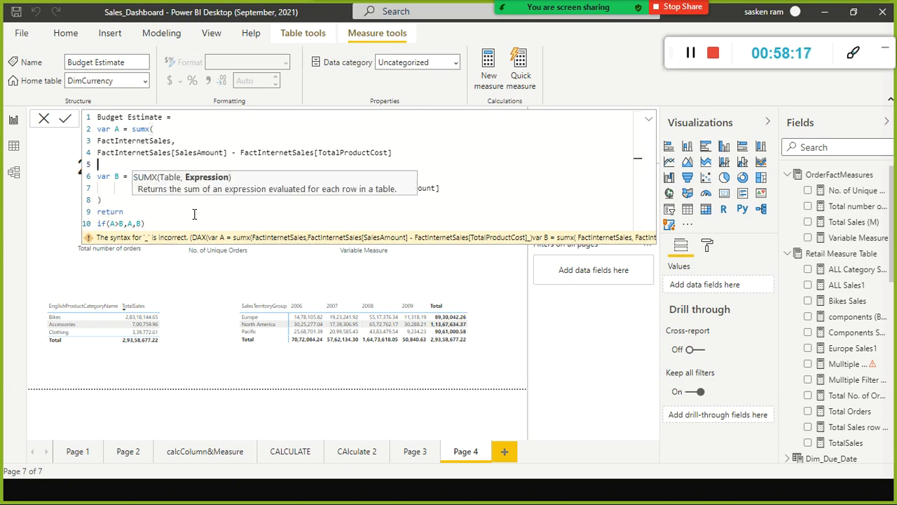
{"action": "type", "text": ")"}
- Commit the Budget Estimate measure and set its home table to OrderFactMeasures
{"action": "key", "text": "Down"}
{"action": "key", "text": "Down"}
{"action": "key", "text": "Down"}
{"action": "key", "text": "Down"}
{"action": "key", "text": "Down"}
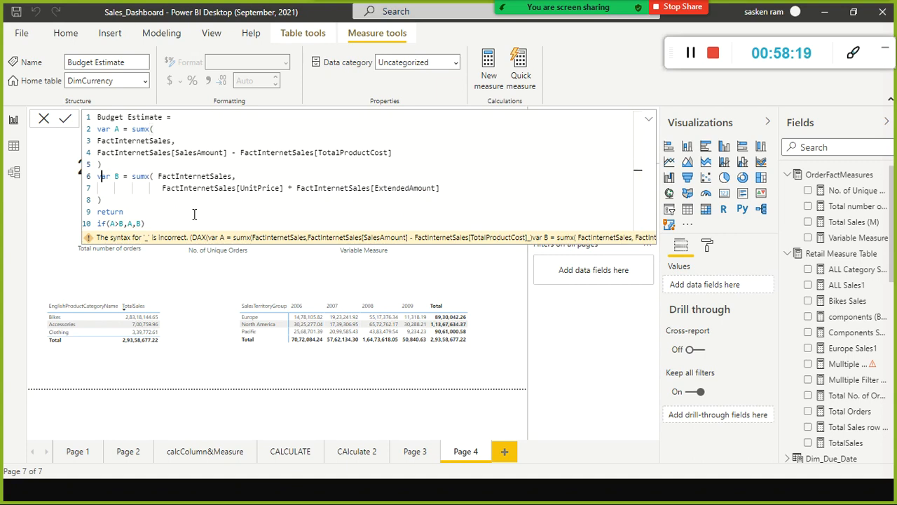
{"action": "key", "text": "End"}
{"action": "key", "text": "Return"}
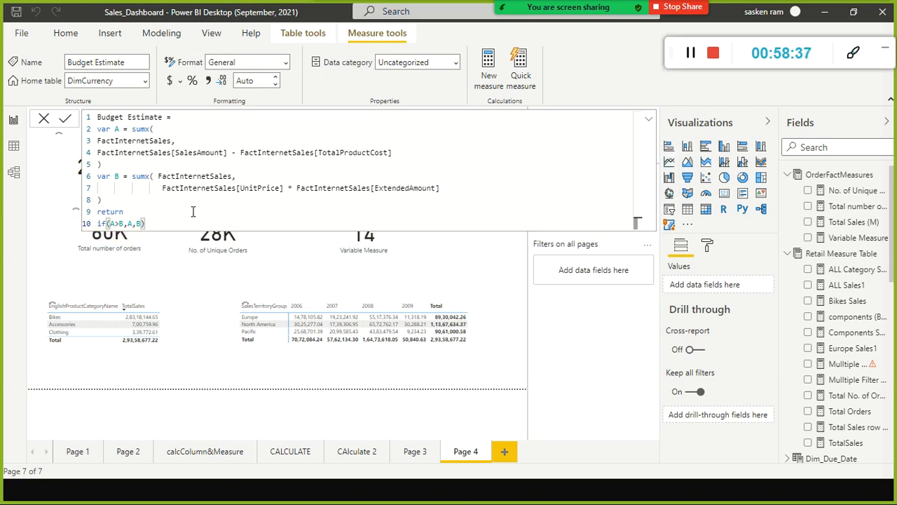
{"action": "left_click", "coordinate": [143, 82]}
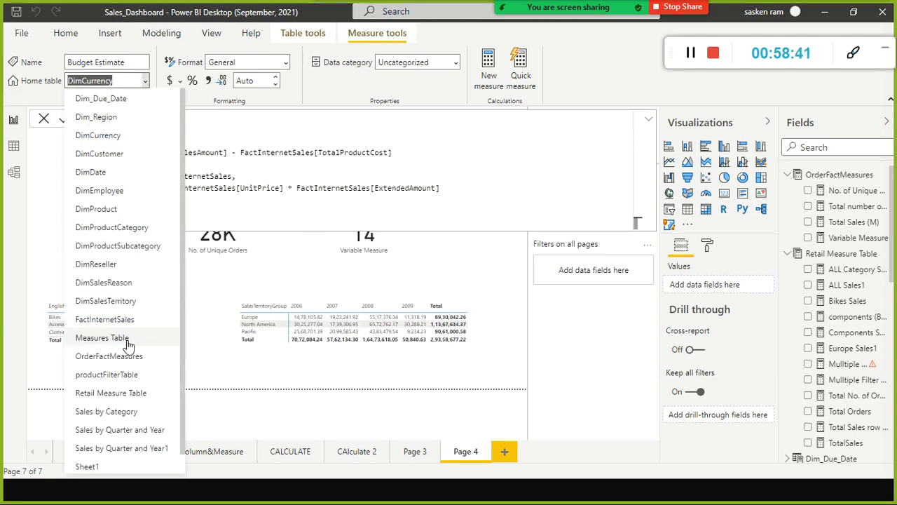
{"action": "left_click", "coordinate": [108, 356]}
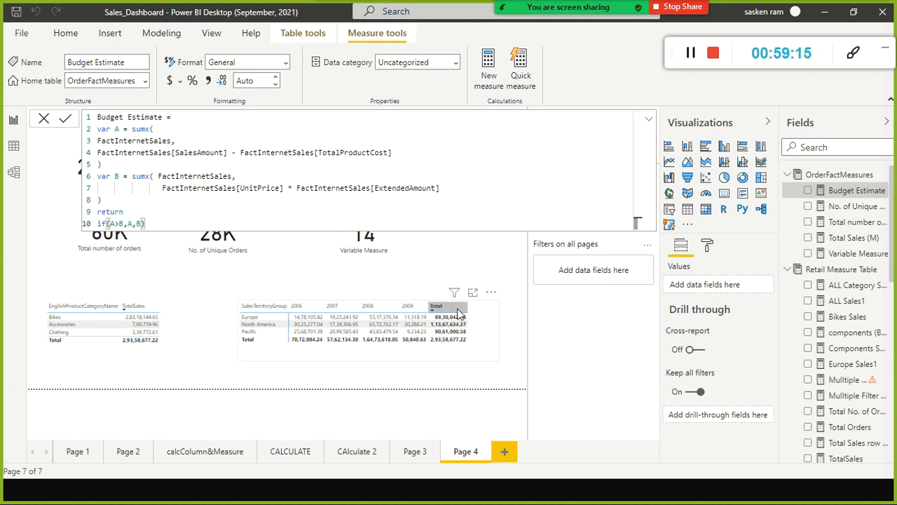
- Add a card visual showing Budget Estimate beside the Variable Measure card, widened to fit its value and aligned with that row
{"action": "left_click", "coordinate": [306, 284]}
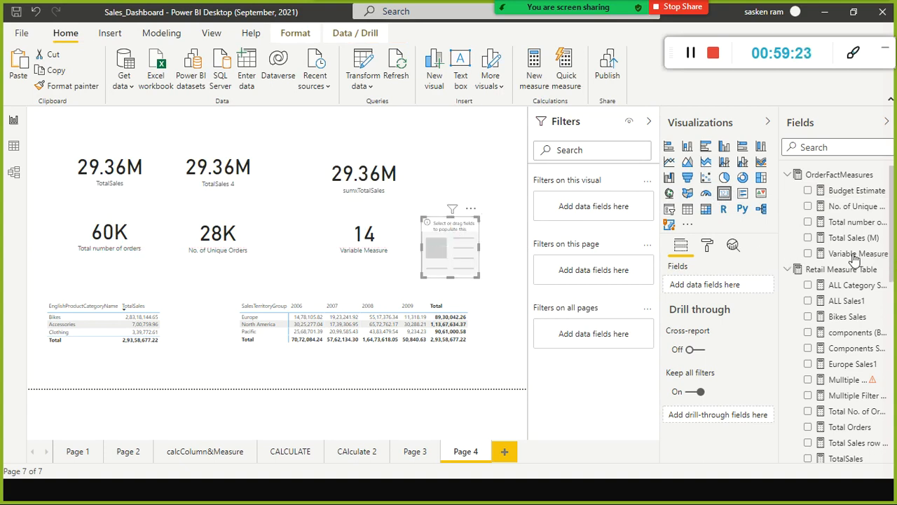
{"action": "left_click_drag", "start_coordinate": [826, 195], "coordinate": [465, 260]}
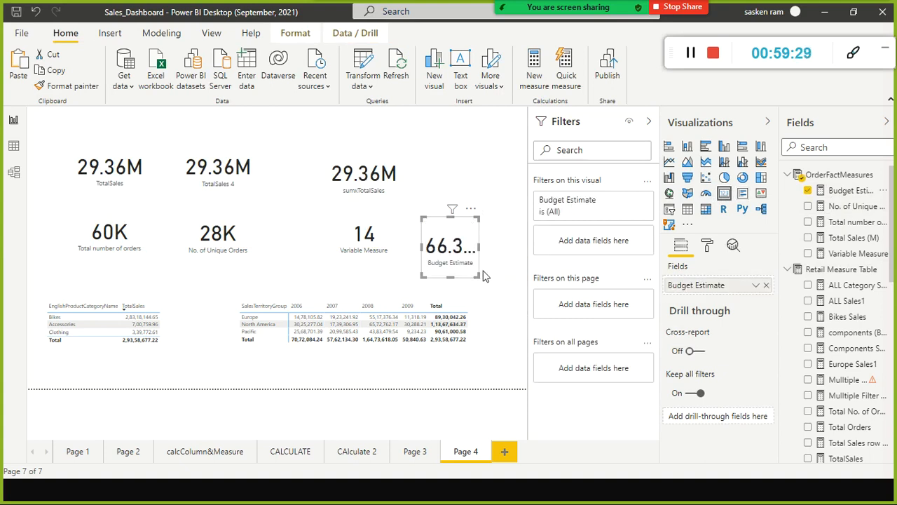
{"action": "left_click_drag", "start_coordinate": [480, 261], "coordinate": [506, 262]}
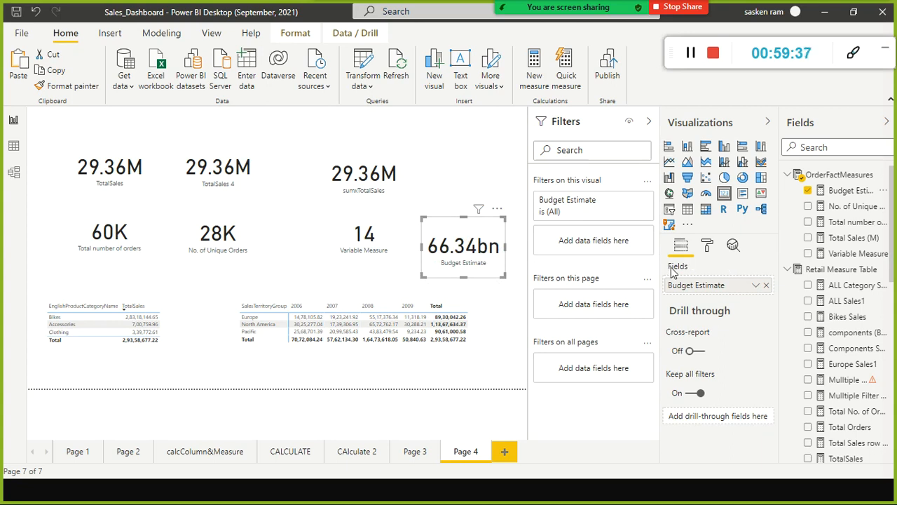
{"action": "left_click_drag", "start_coordinate": [497, 270], "coordinate": [497, 256]}
{"action": "left_click", "coordinate": [501, 278]}
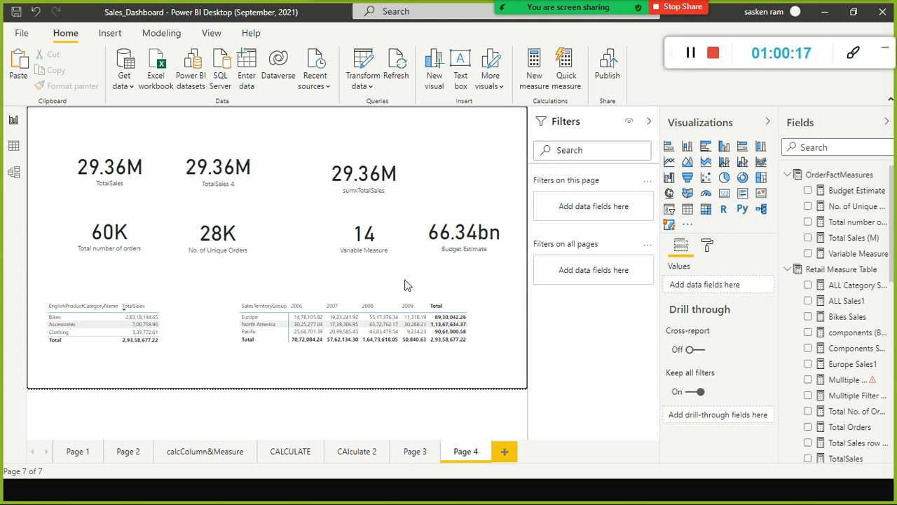
- Review the Variable Measure formula, especially its nested variables and the final a1 + b1 expression
{"action": "left_click", "coordinate": [375, 251]}
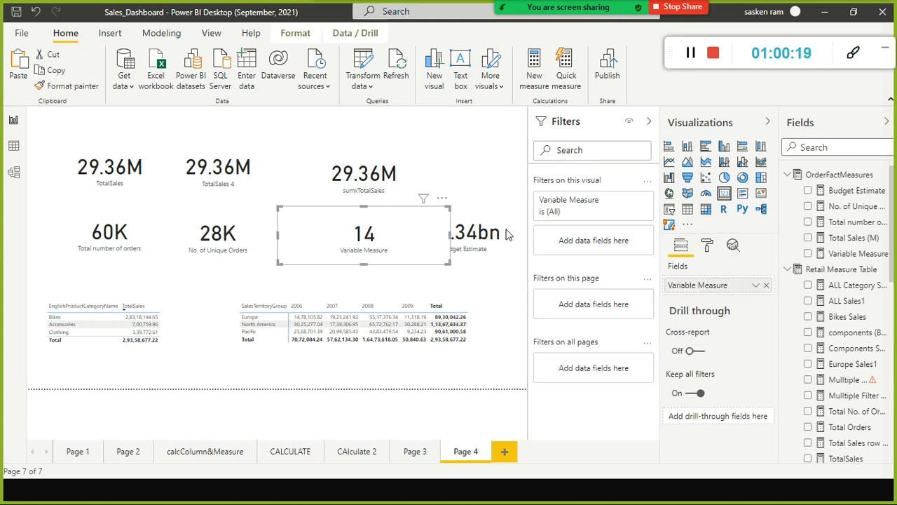
{"action": "left_click", "coordinate": [851, 254]}
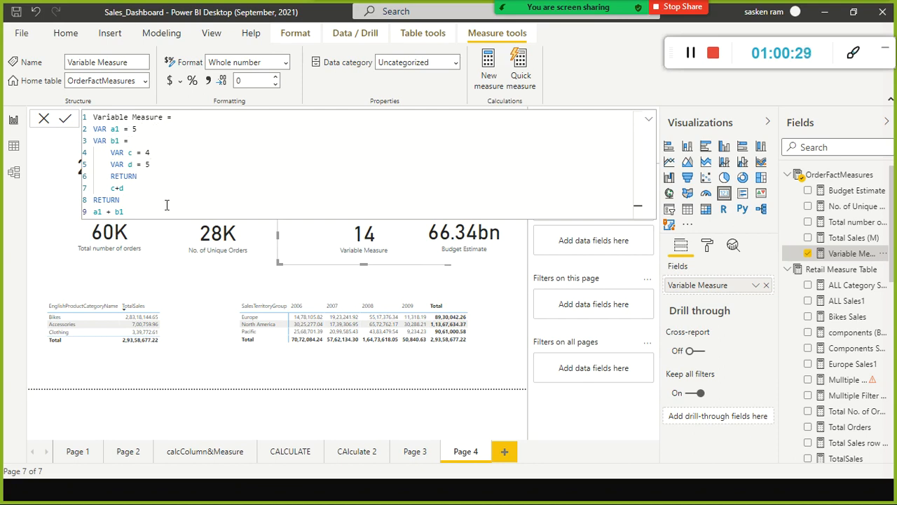
{"action": "left_click", "coordinate": [136, 213]}
{"action": "key", "text": "shift+Home"}
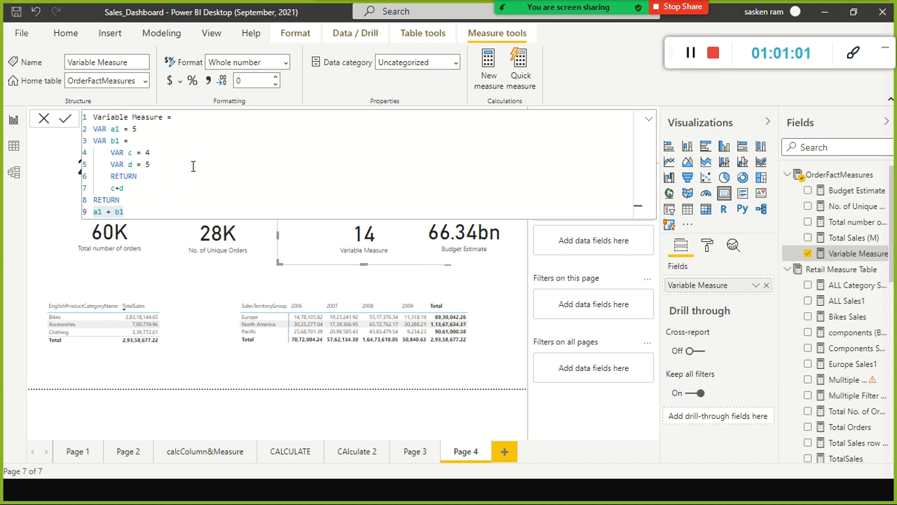
{"action": "left_click", "coordinate": [48, 271]}
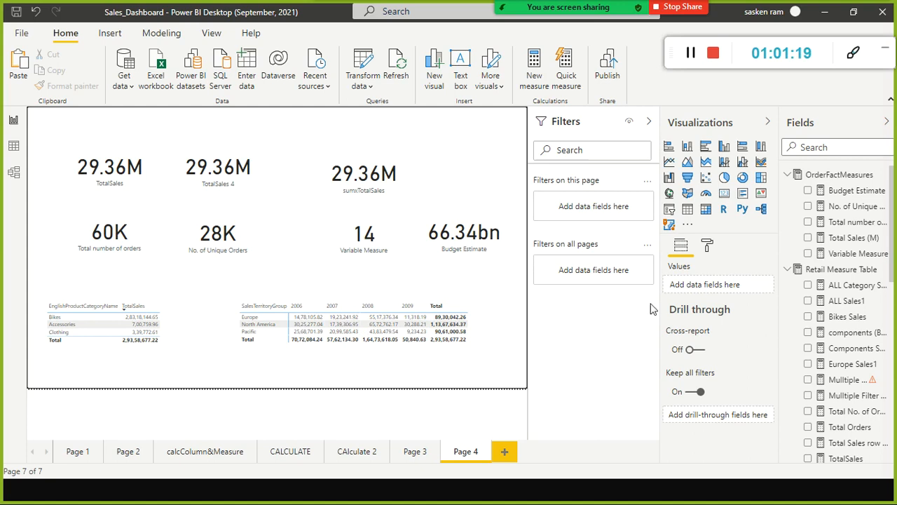
- Review the CALCULATE formula of the Components Sales measure and its filter on EnglishProductCategoryName
{"action": "scroll", "coordinate": [791, 303], "scroll_direction": "down", "scroll_amount": 3}
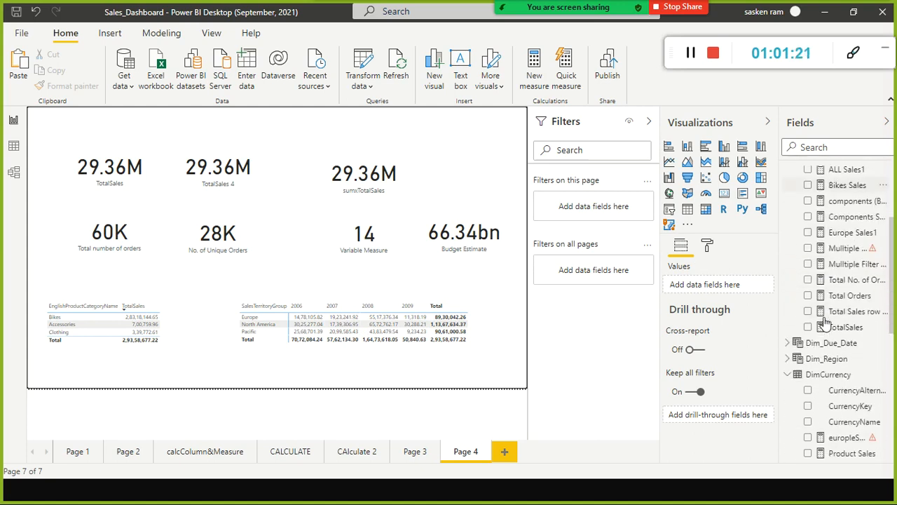
{"action": "left_click", "coordinate": [845, 222]}
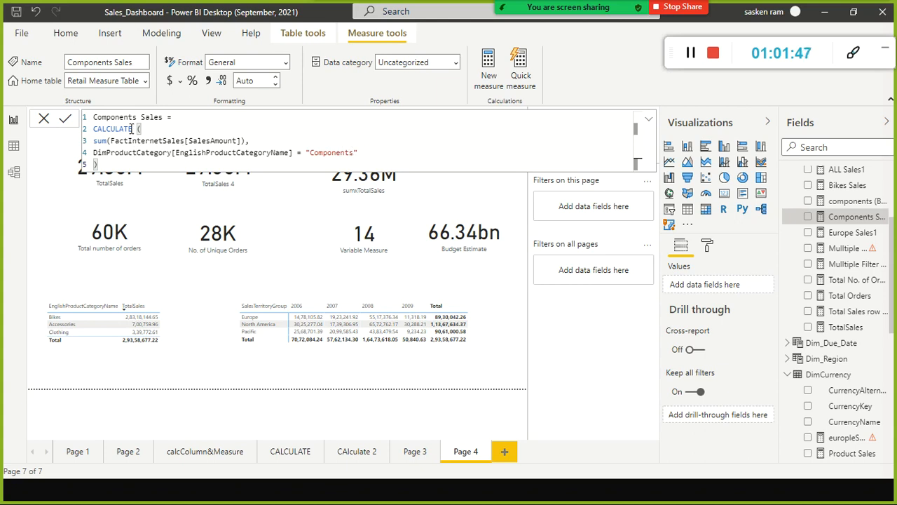
{"action": "left_click", "coordinate": [134, 153]}
{"action": "left_click", "coordinate": [370, 151], "text": "shift"}
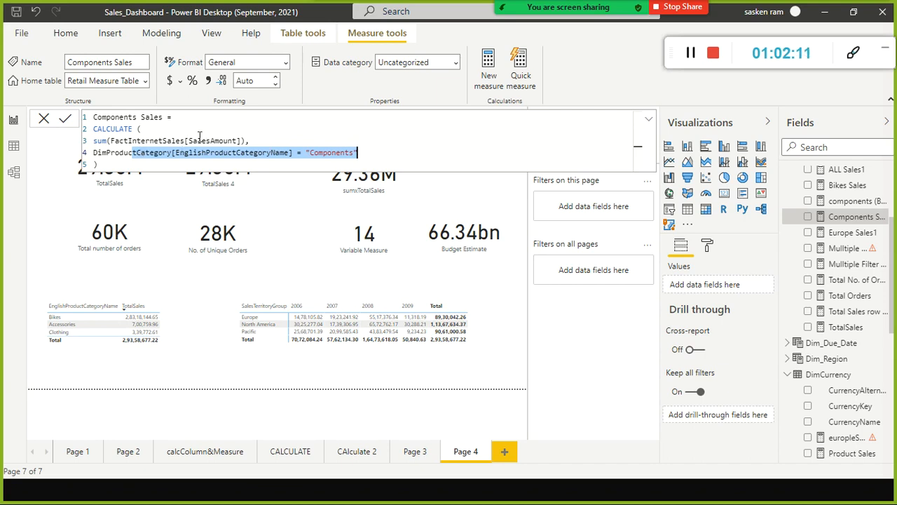
{"action": "left_click", "coordinate": [54, 210]}
{"action": "left_click", "coordinate": [52, 197]}
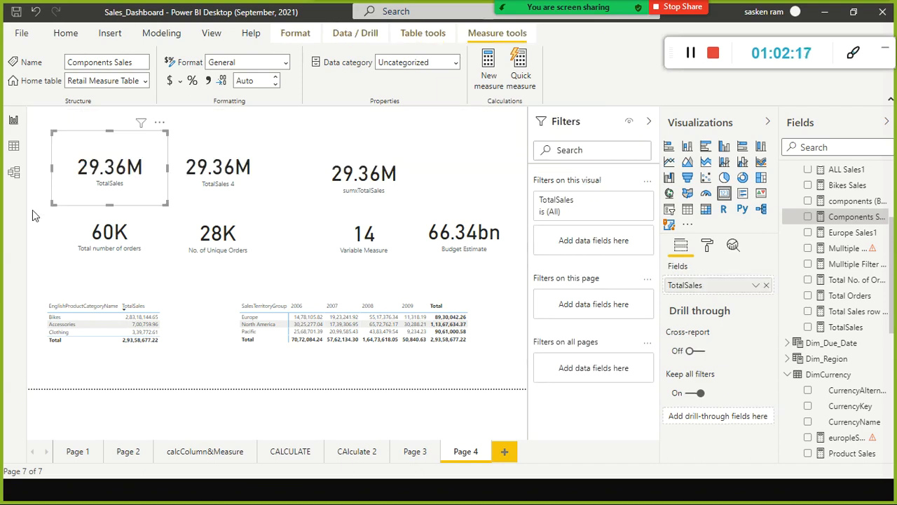
{"action": "left_click", "coordinate": [33, 209]}
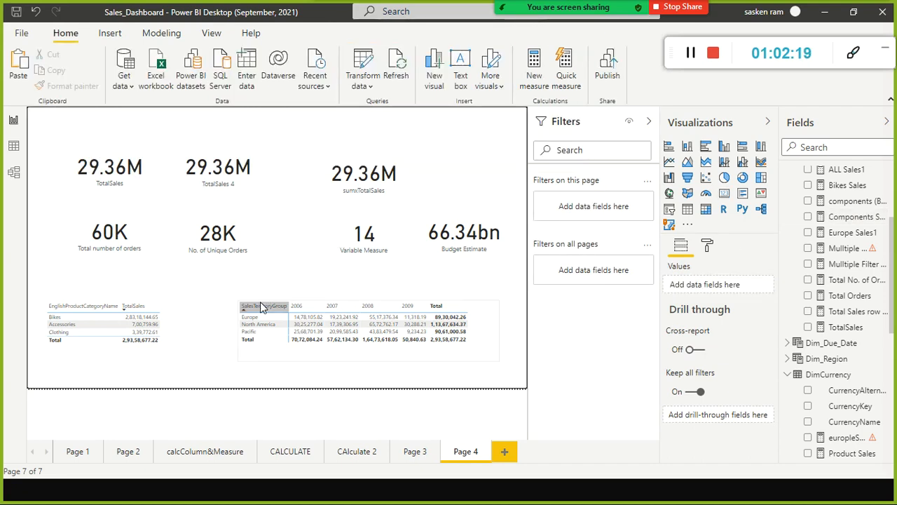
{"action": "mouse_move", "coordinate": [260, 302]}
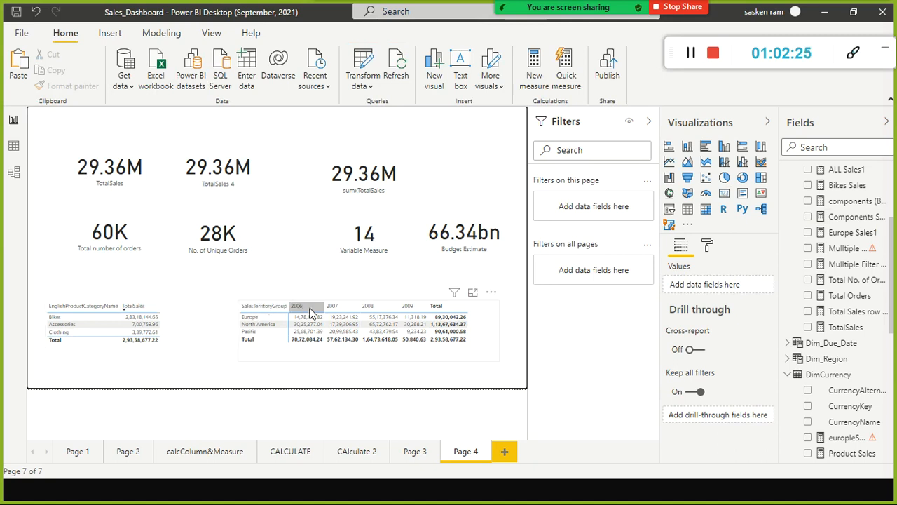
{"action": "left_click", "coordinate": [443, 330]}
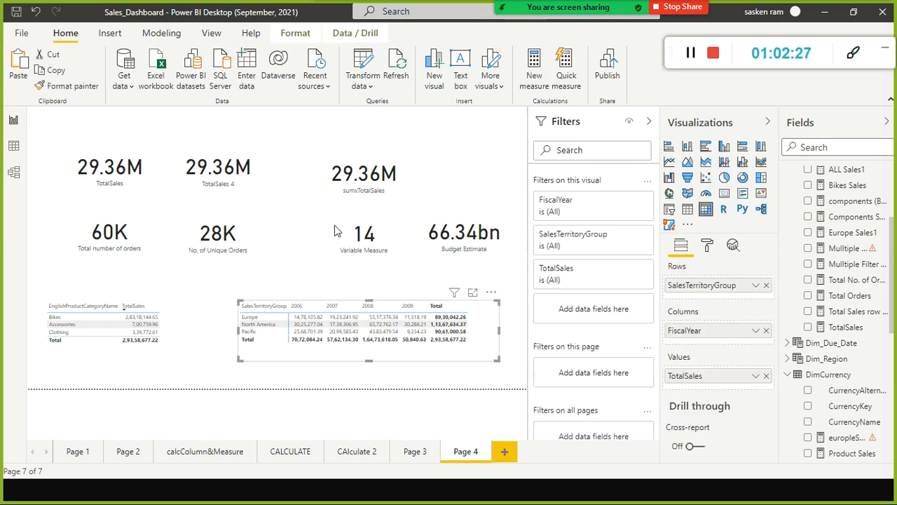
{"action": "left_click", "coordinate": [363, 244]}
- Add an empty table visual to the page and place it below the No. of Unique Orders card
{"action": "left_click", "coordinate": [362, 117]}
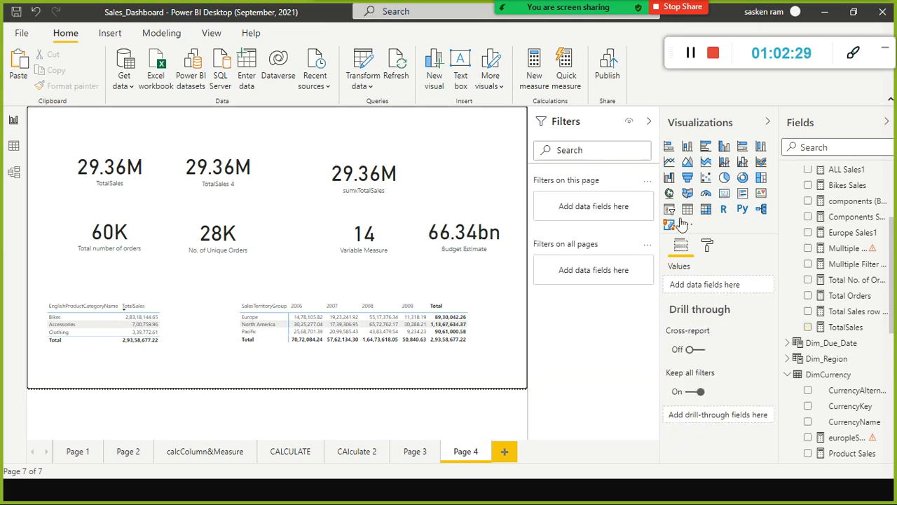
{"action": "left_click", "coordinate": [688, 213]}
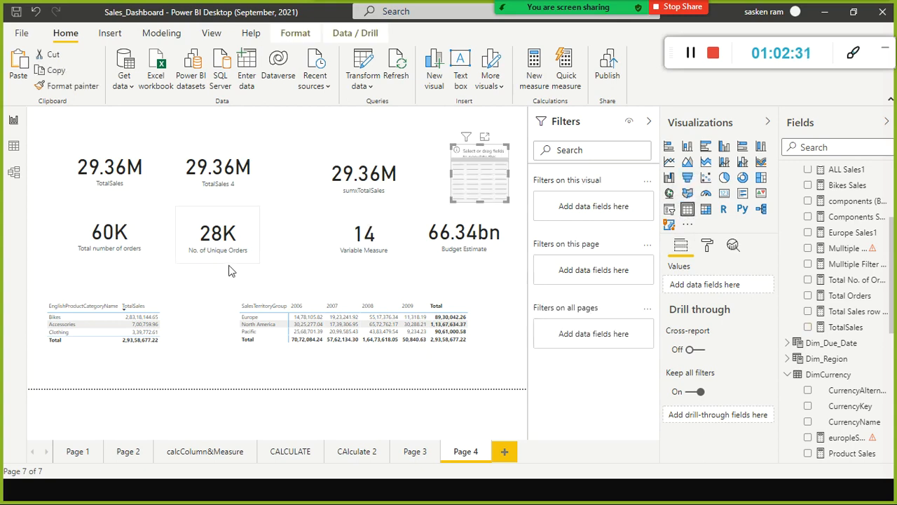
{"action": "left_click_drag", "start_coordinate": [481, 177], "coordinate": [269, 293]}
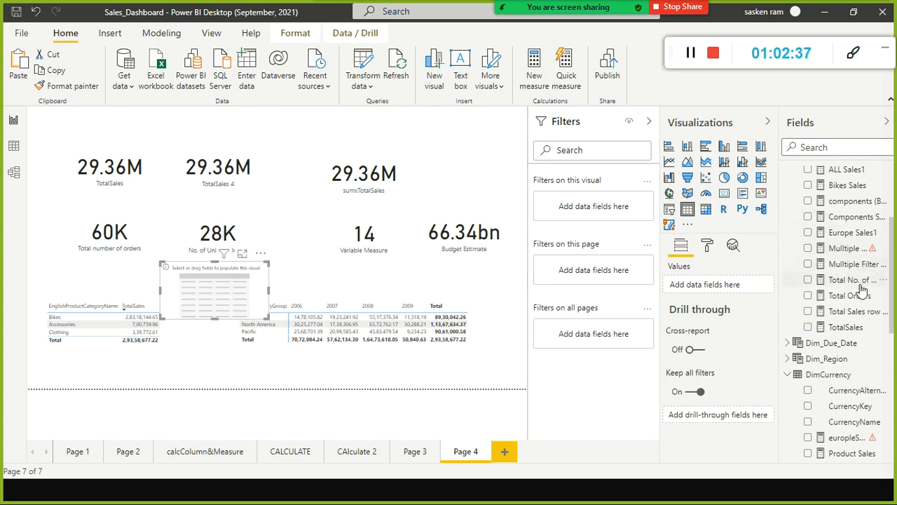
- Add Year from DimDate's FullDateAlternateKey date hierarchy to the new table visual
{"action": "scroll", "coordinate": [855, 280], "scroll_direction": "up", "scroll_amount": 2}
{"action": "scroll", "coordinate": [850, 273], "scroll_direction": "down", "scroll_amount": 4}
{"action": "scroll", "coordinate": [850, 273], "scroll_direction": "down", "scroll_amount": 2}
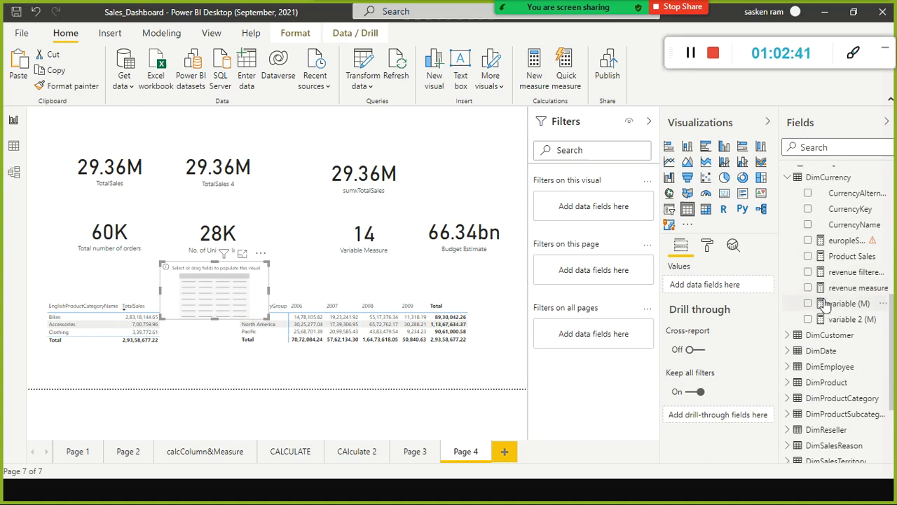
{"action": "scroll", "coordinate": [824, 307], "scroll_direction": "down", "scroll_amount": 3}
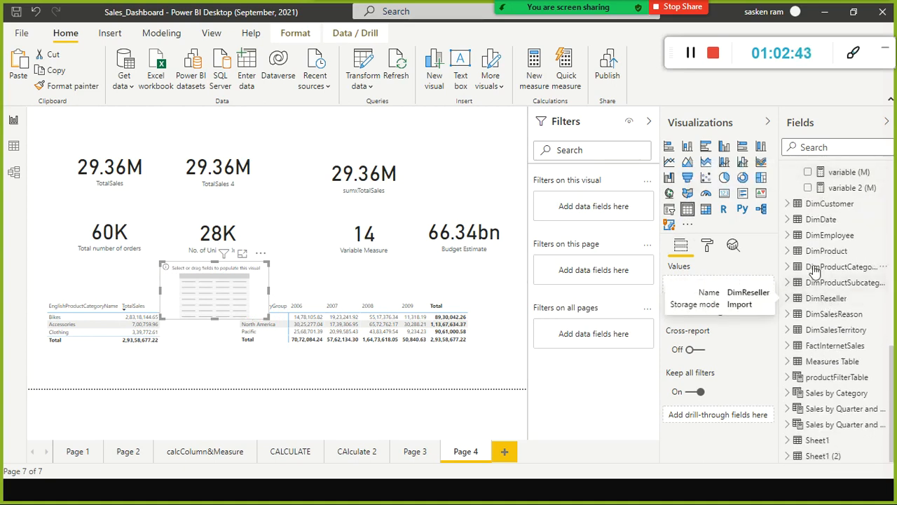
{"action": "left_click", "coordinate": [787, 220]}
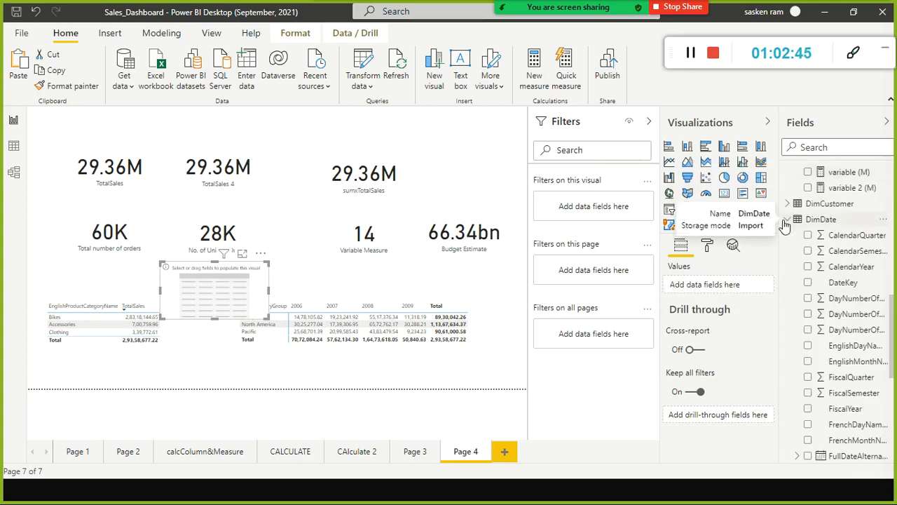
{"action": "scroll", "coordinate": [876, 279], "scroll_direction": "down", "scroll_amount": 3}
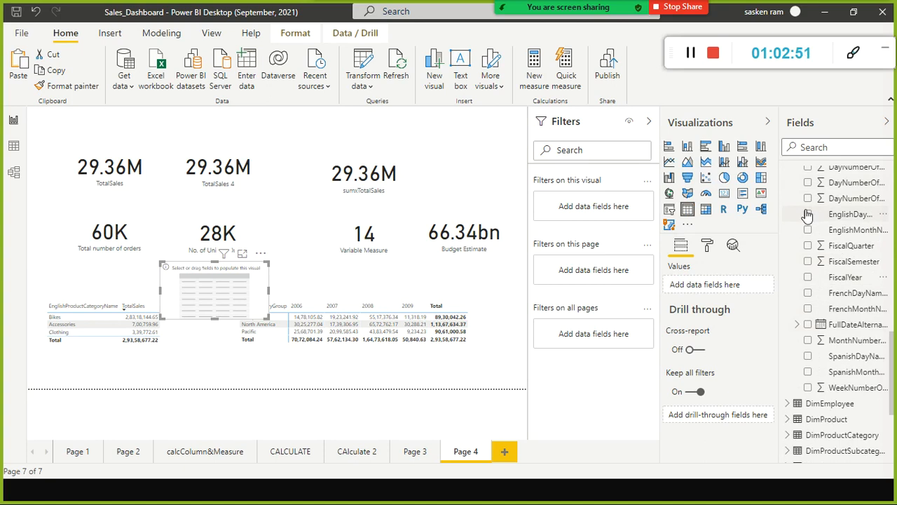
{"action": "scroll", "coordinate": [808, 216], "scroll_direction": "up", "scroll_amount": 2}
{"action": "scroll", "coordinate": [812, 228], "scroll_direction": "up", "scroll_amount": 2}
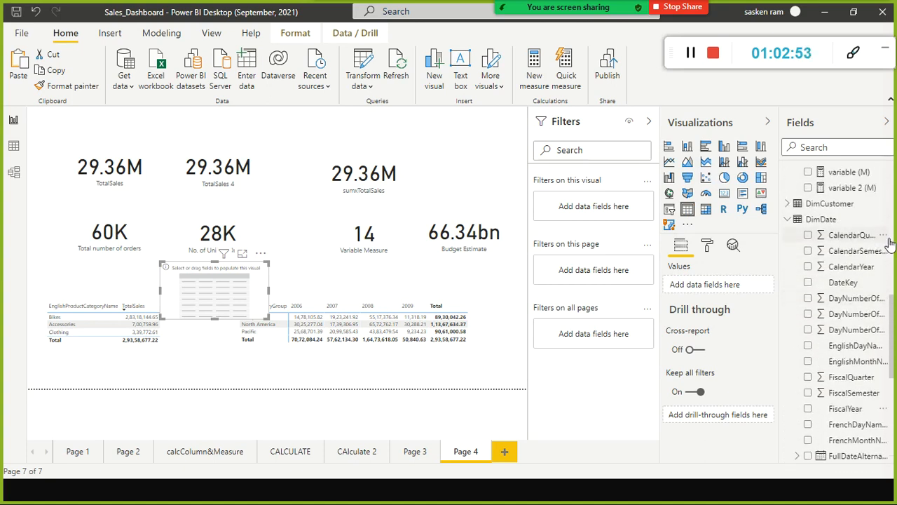
{"action": "scroll", "coordinate": [841, 266], "scroll_direction": "down", "scroll_amount": 5}
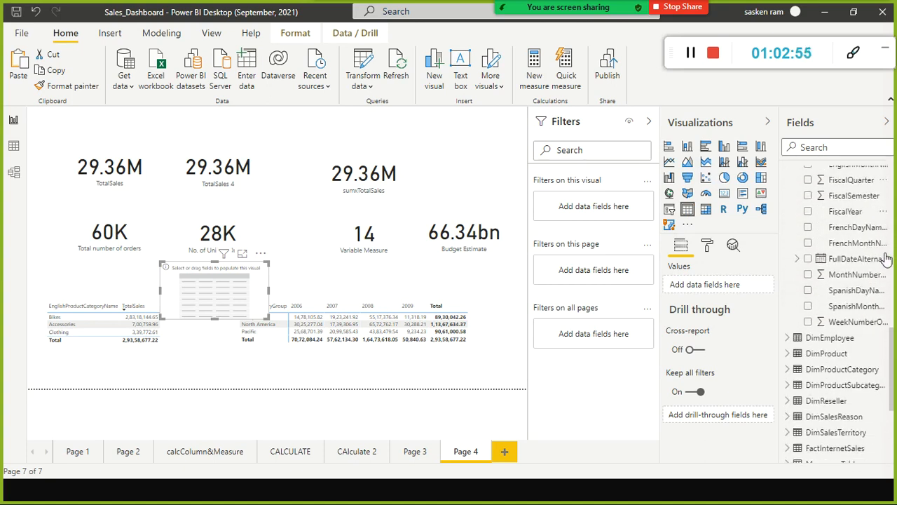
{"action": "left_click", "coordinate": [797, 259]}
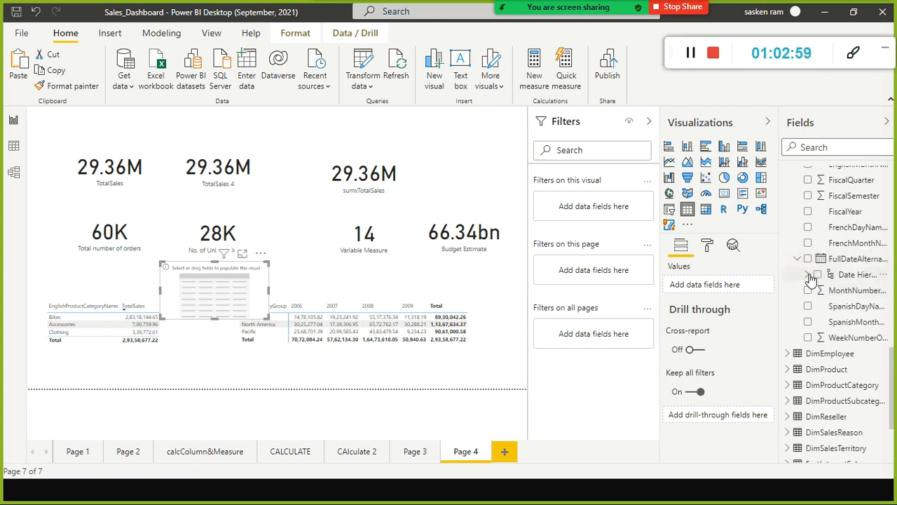
{"action": "left_click", "coordinate": [807, 275]}
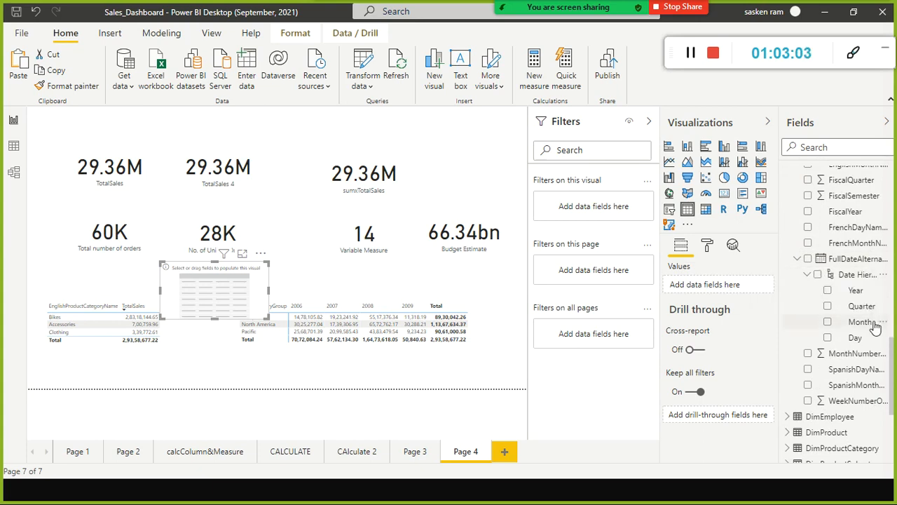
{"action": "left_click_drag", "start_coordinate": [859, 291], "coordinate": [238, 297]}
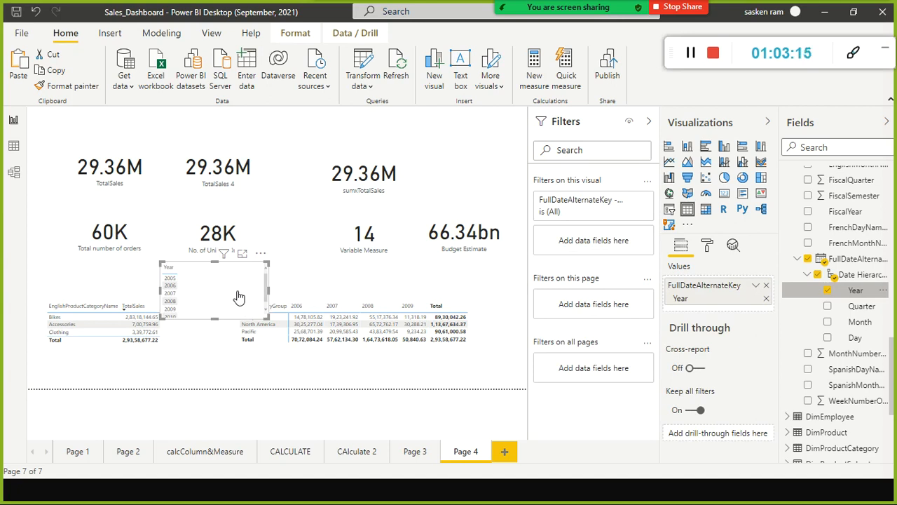
- Add EnglishProductCategoryName from DimProductCategory to the year table visual and widen the table
{"action": "scroll", "coordinate": [853, 231], "scroll_direction": "up", "scroll_amount": 5}
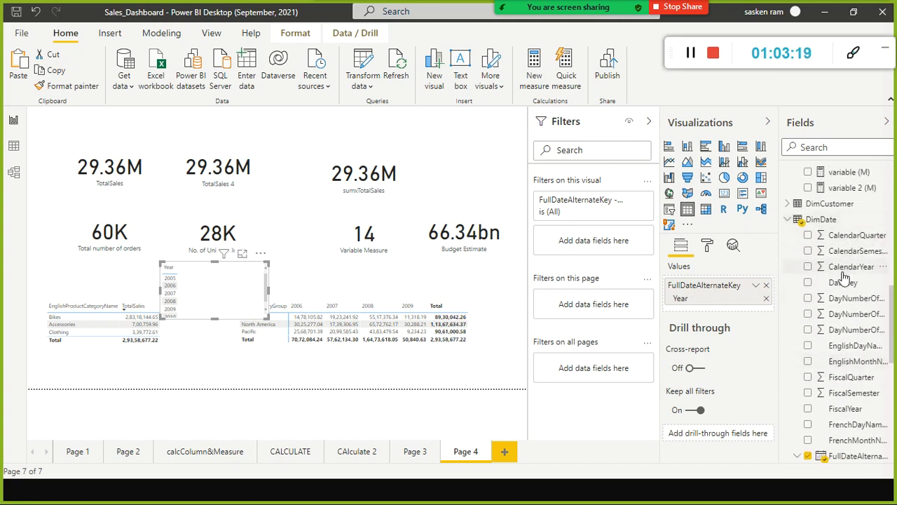
{"action": "scroll", "coordinate": [844, 274], "scroll_direction": "up", "scroll_amount": 5}
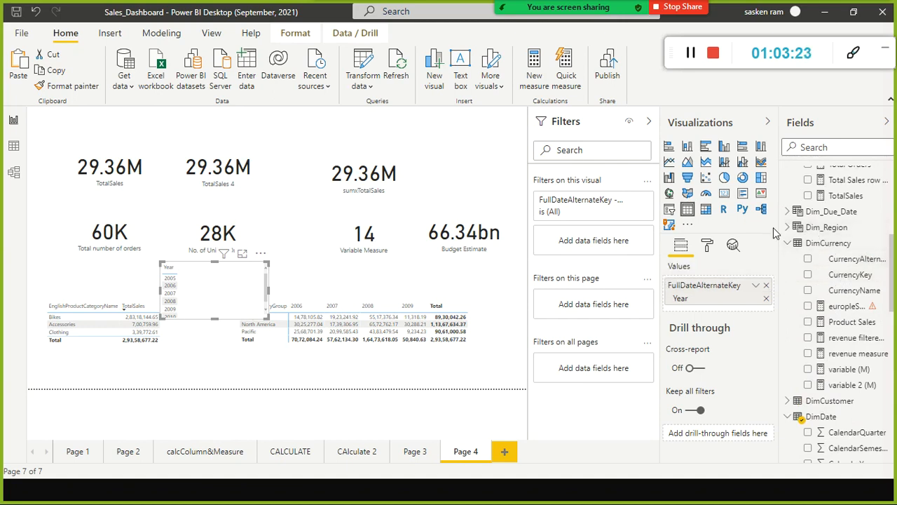
{"action": "scroll", "coordinate": [813, 283], "scroll_direction": "up", "scroll_amount": 5}
{"action": "scroll", "coordinate": [814, 282], "scroll_direction": "up", "scroll_amount": 2}
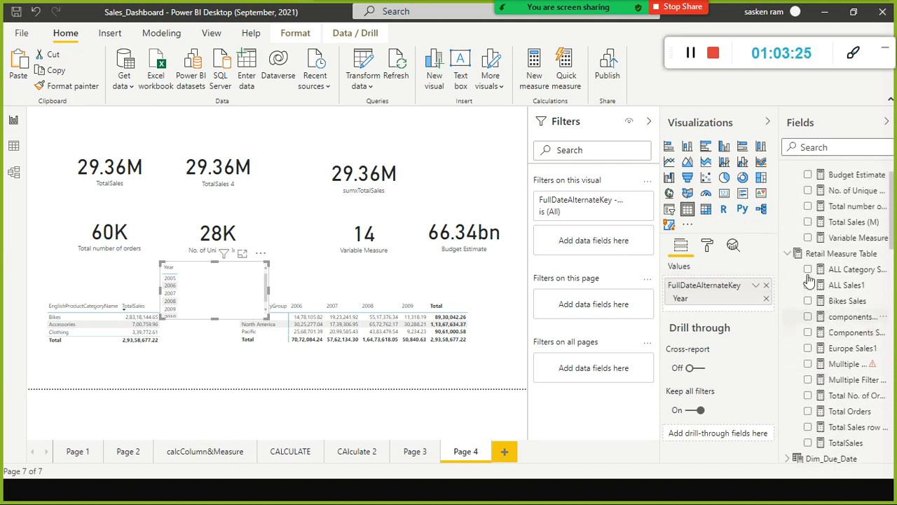
{"action": "scroll", "coordinate": [811, 283], "scroll_direction": "down", "scroll_amount": 3}
{"action": "scroll", "coordinate": [810, 284], "scroll_direction": "down", "scroll_amount": 7}
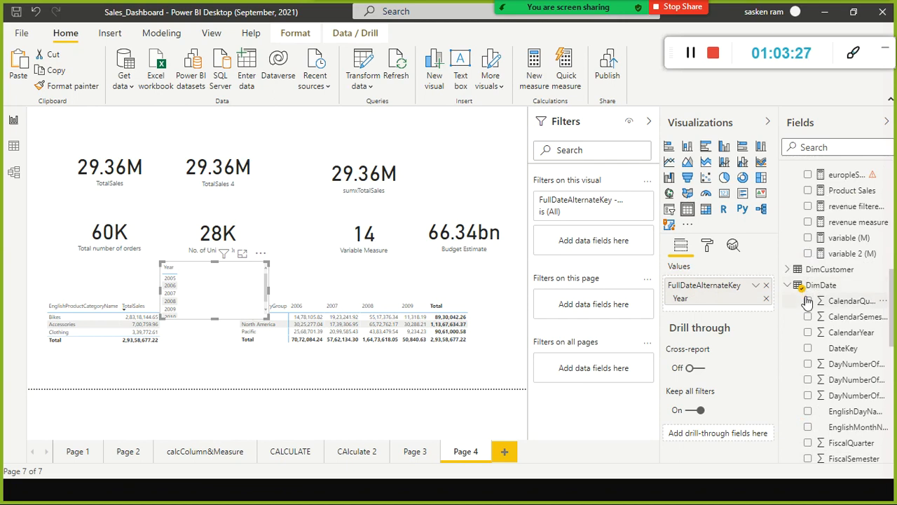
{"action": "scroll", "coordinate": [809, 294], "scroll_direction": "down", "scroll_amount": 3}
{"action": "scroll", "coordinate": [809, 302], "scroll_direction": "down", "scroll_amount": 5}
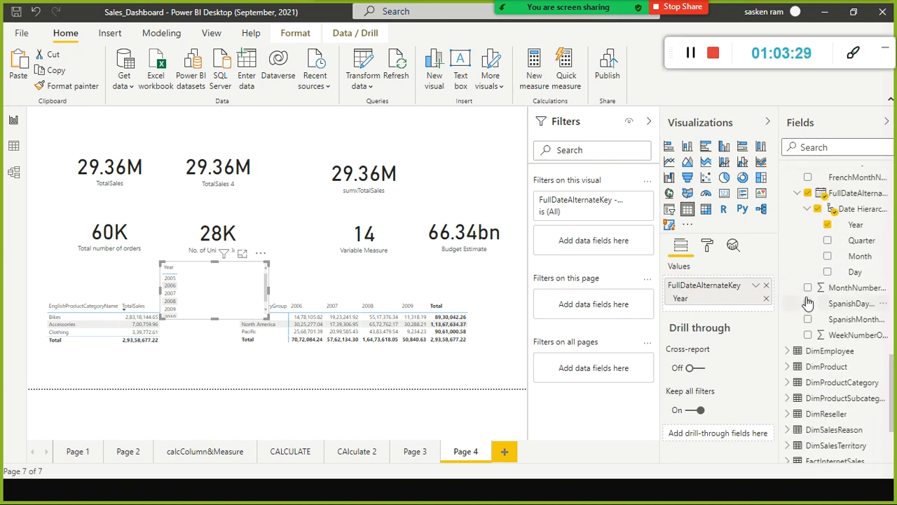
{"action": "scroll", "coordinate": [809, 302], "scroll_direction": "down", "scroll_amount": 3}
{"action": "left_click", "coordinate": [835, 265]}
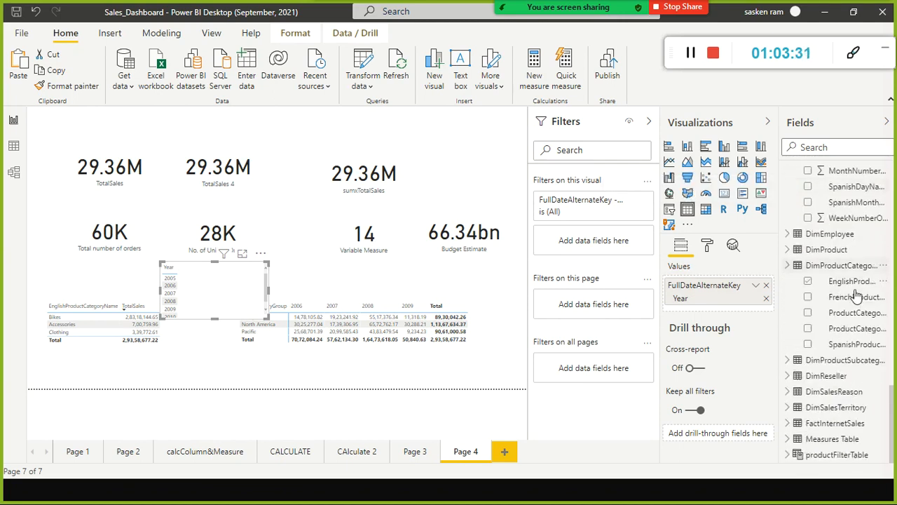
{"action": "left_click_drag", "start_coordinate": [845, 281], "coordinate": [256, 285]}
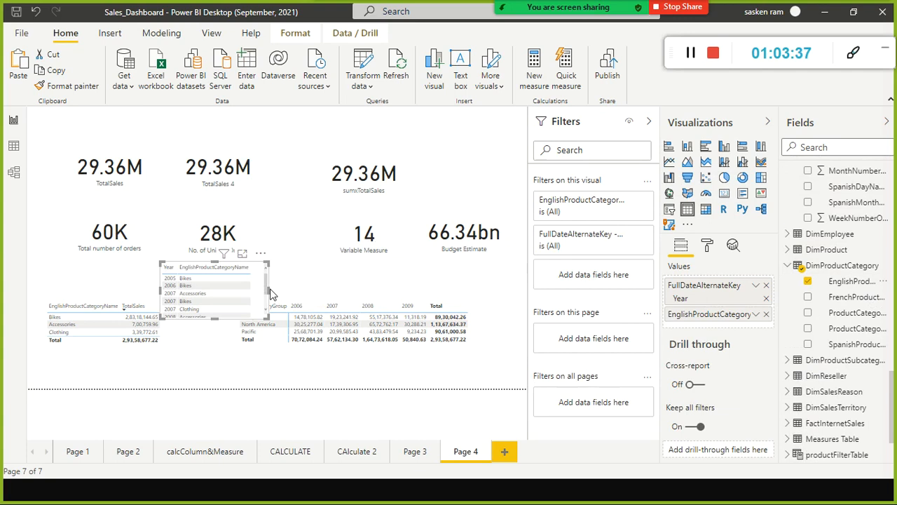
{"action": "left_click_drag", "start_coordinate": [266, 295], "coordinate": [333, 294]}
- Add the TotalSales measure from the Retail Measure Table to the year and category table
{"action": "scroll", "coordinate": [814, 210], "scroll_direction": "up", "scroll_amount": 2}
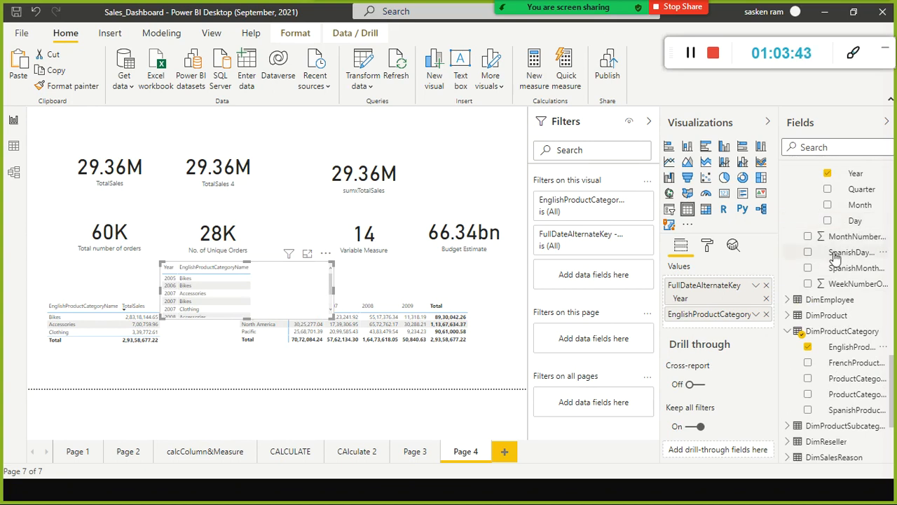
{"action": "scroll", "coordinate": [836, 256], "scroll_direction": "up", "scroll_amount": 8}
{"action": "scroll", "coordinate": [835, 256], "scroll_direction": "up", "scroll_amount": 6}
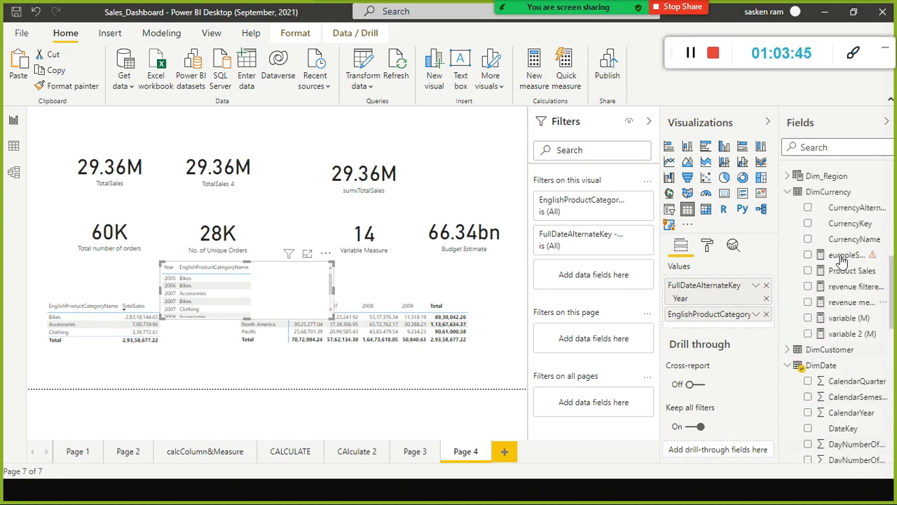
{"action": "scroll", "coordinate": [863, 289], "scroll_direction": "up", "scroll_amount": 6}
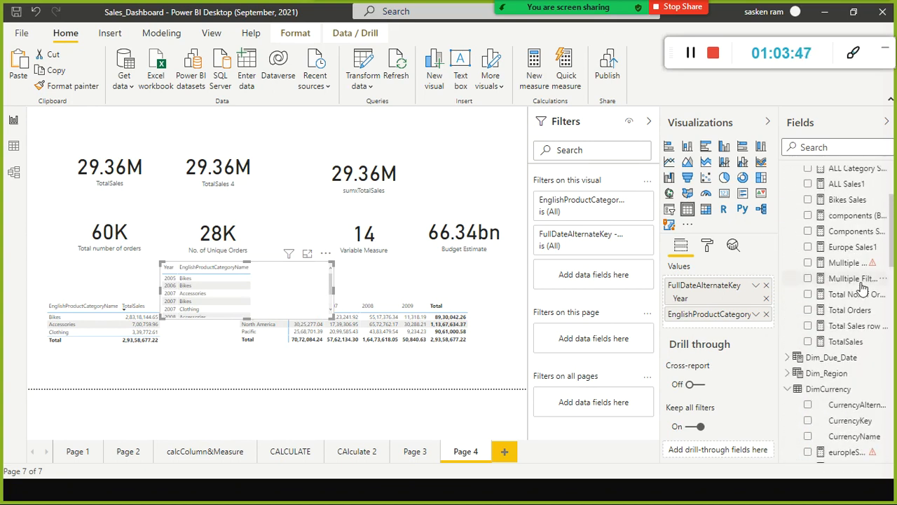
{"action": "left_click_drag", "start_coordinate": [847, 342], "coordinate": [303, 285]}
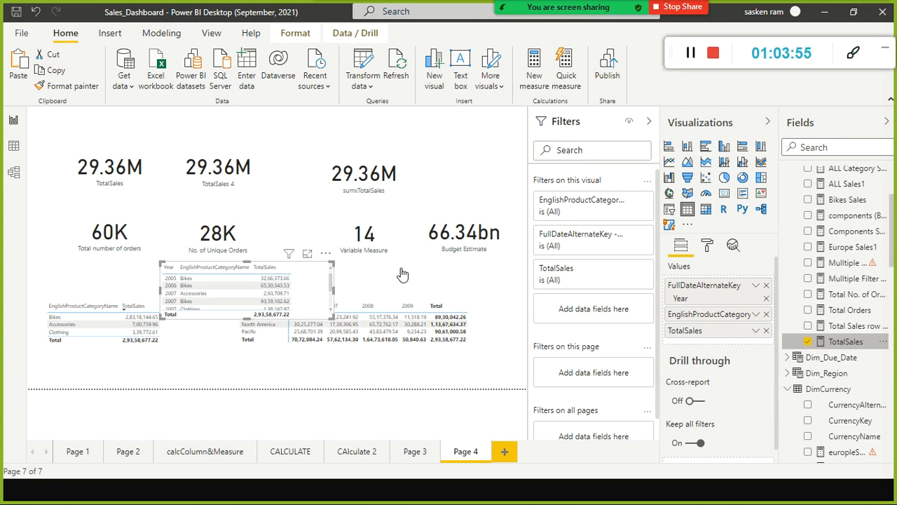
- Convert the year, category and TotalSales table into a matrix visual and widen it
{"action": "scroll", "coordinate": [834, 226], "scroll_direction": "up", "scroll_amount": 3}
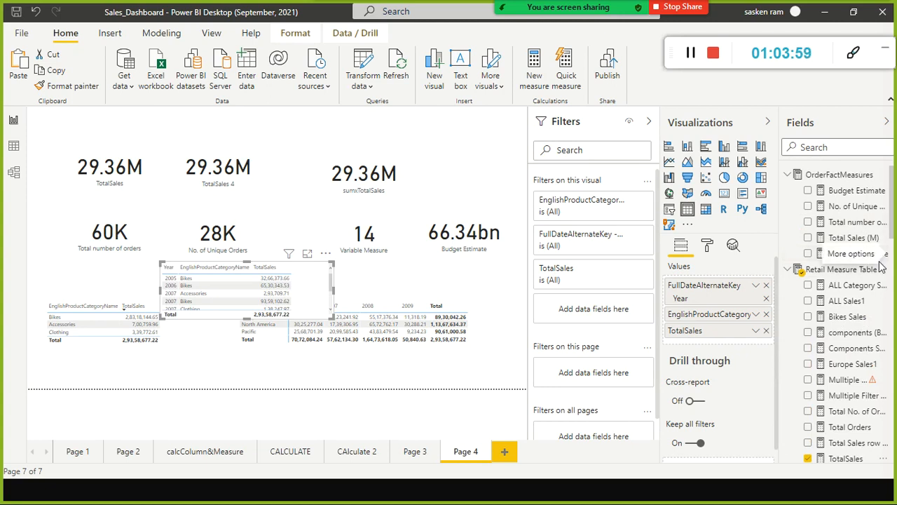
{"action": "left_click", "coordinate": [869, 350]}
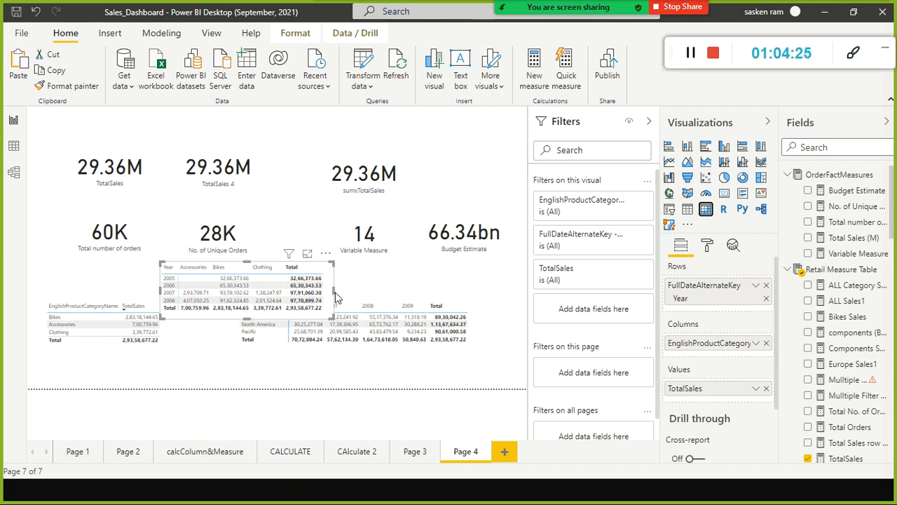
{"action": "left_click_drag", "start_coordinate": [334, 294], "coordinate": [364, 293]}
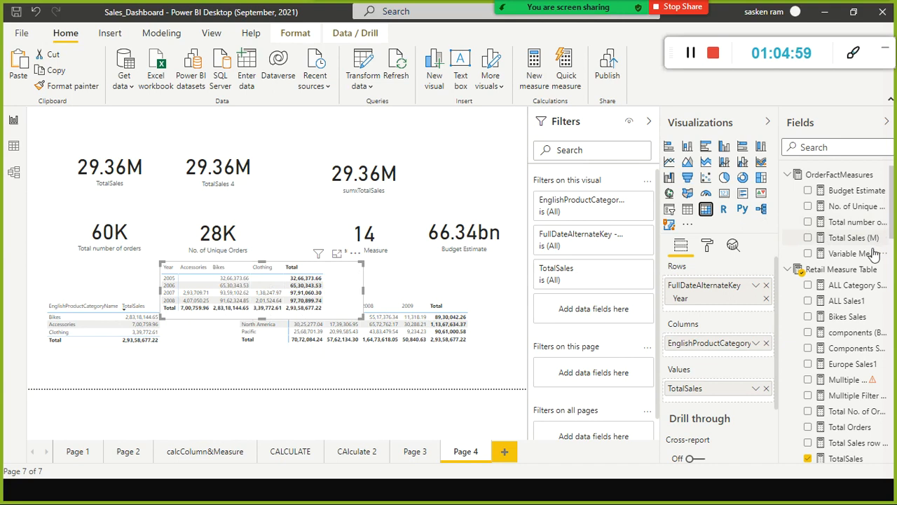
- Add the Components Sales measure to the matrix values after TotalSales and widen the matrix further
{"action": "scroll", "coordinate": [874, 282], "scroll_direction": "down", "scroll_amount": 4}
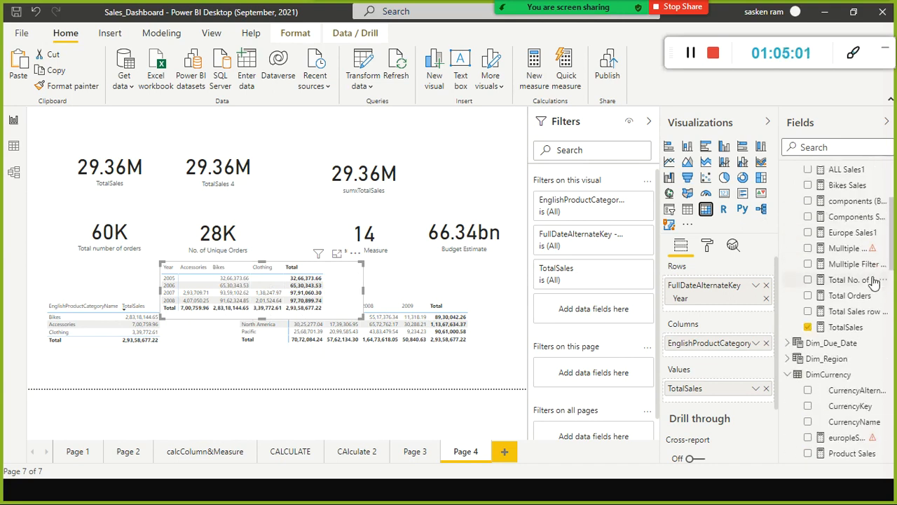
{"action": "left_click_drag", "start_coordinate": [849, 222], "coordinate": [358, 276]}
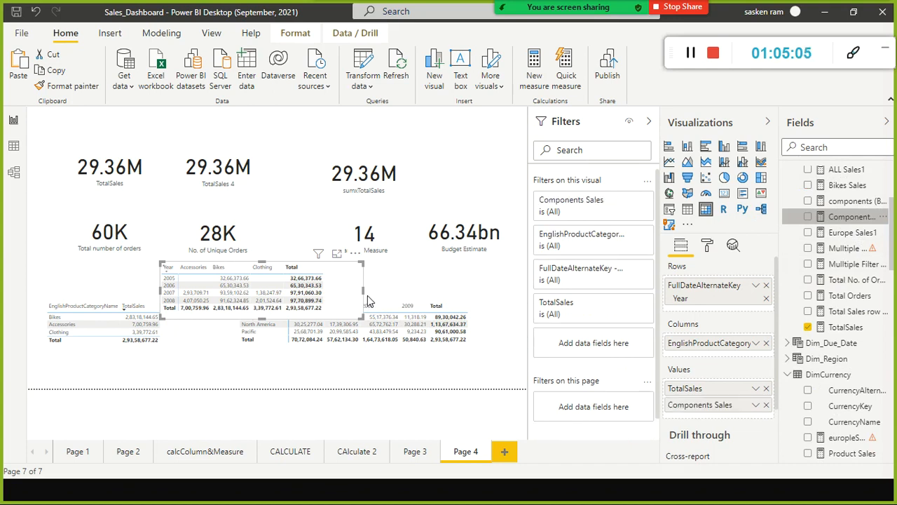
{"action": "left_click_drag", "start_coordinate": [391, 291], "coordinate": [444, 291]}
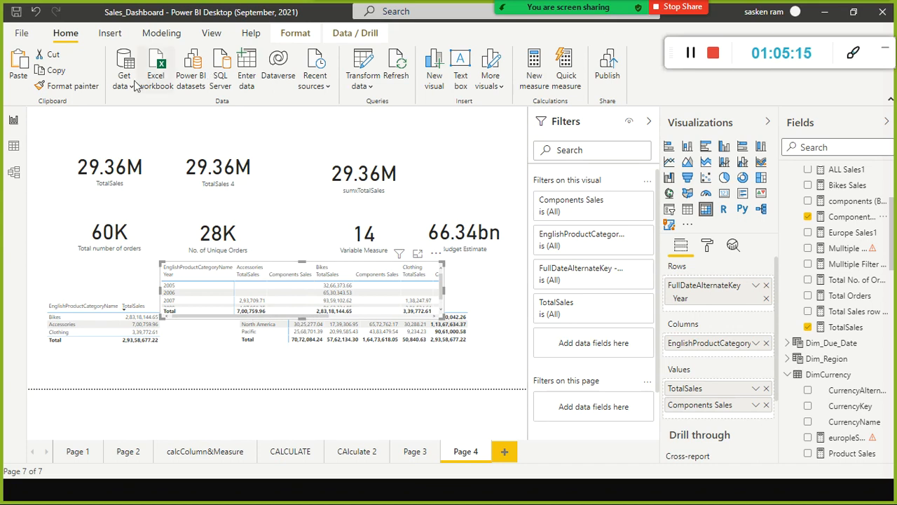
- Create a new measure named Component Sales (Blank) and begin its expression on a second line
{"action": "left_click", "coordinate": [168, 35]}
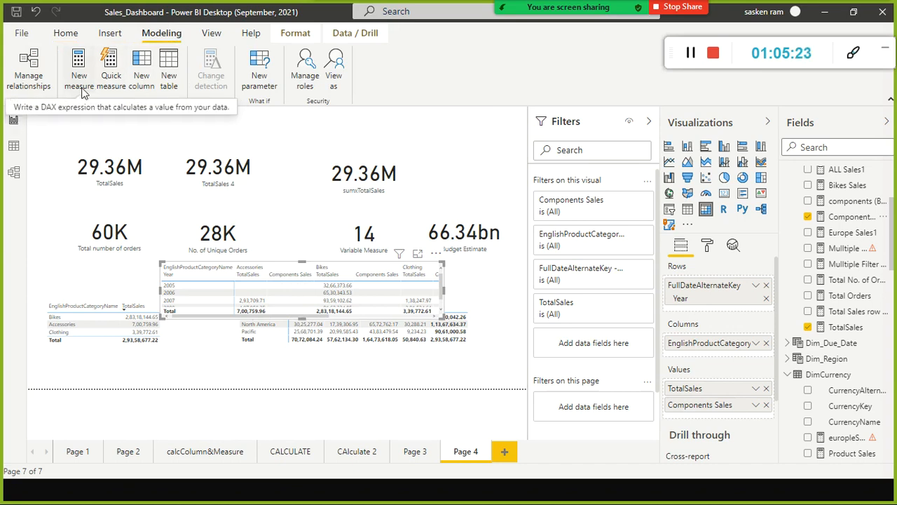
{"action": "left_click", "coordinate": [304, 68]}
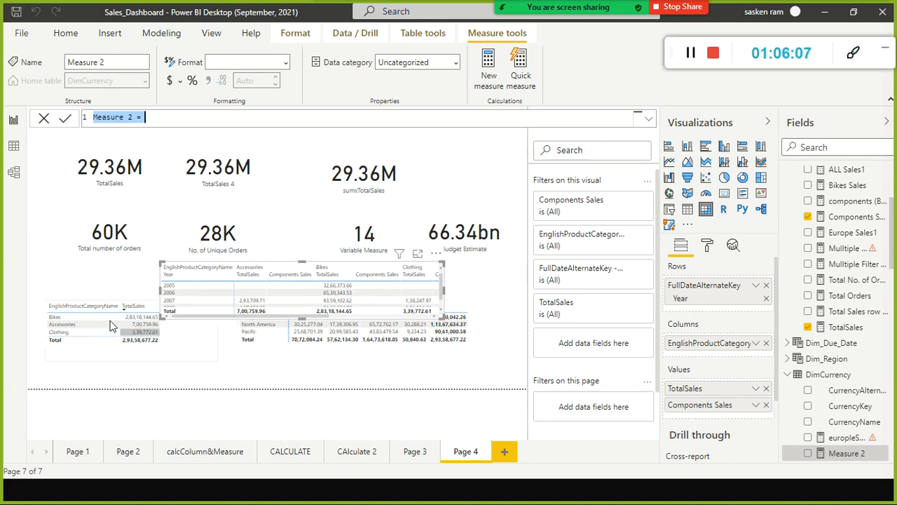
{"action": "left_click", "coordinate": [155, 117]}
{"action": "left_click_drag", "start_coordinate": [156, 117], "coordinate": [5, 124]}
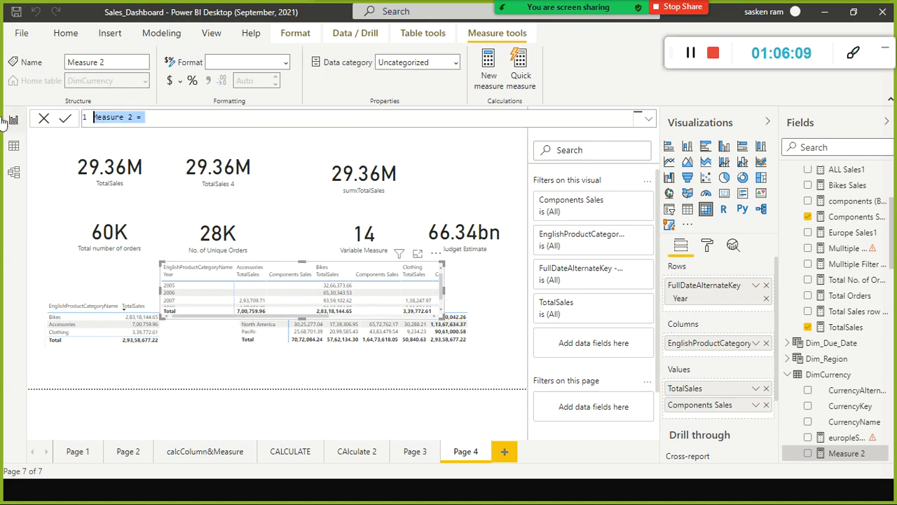
{"action": "type", "text": "Comp"}
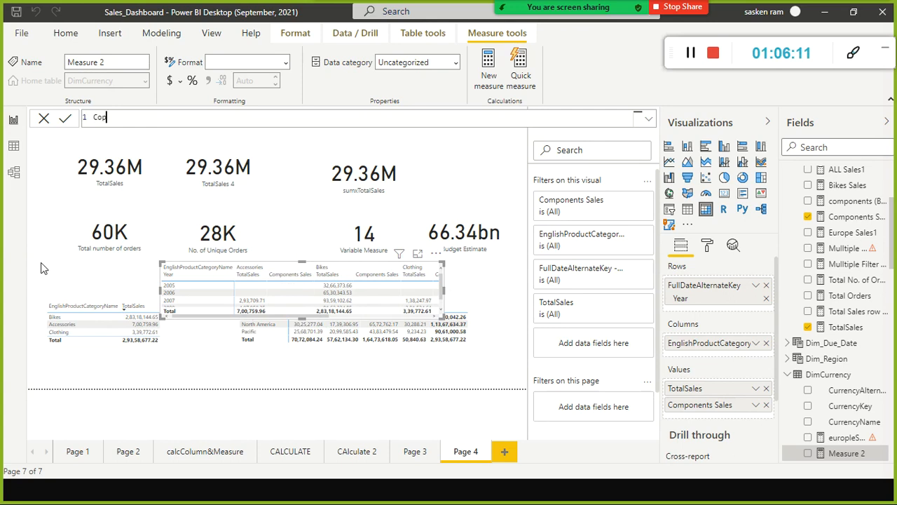
{"action": "type", "text": "one"}
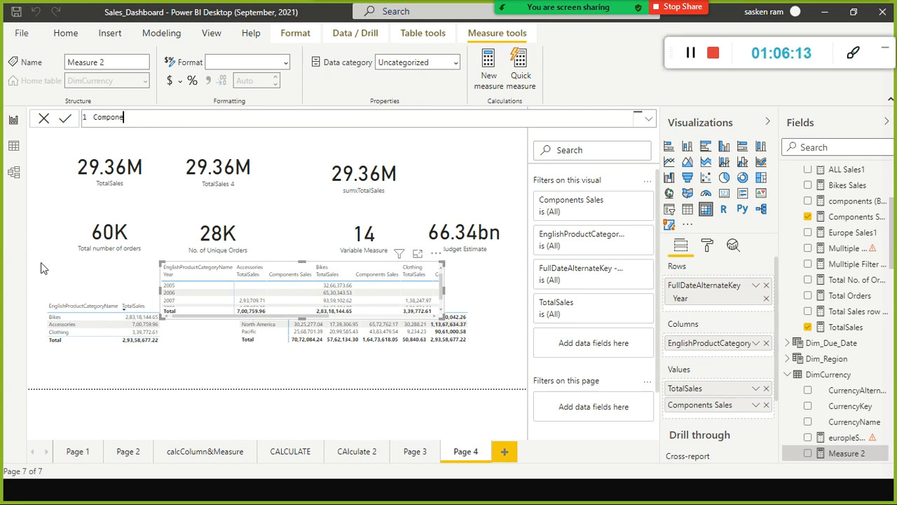
{"action": "type", "text": "nt Sales (Blank) ="}
{"action": "key", "text": "shift+Return"}
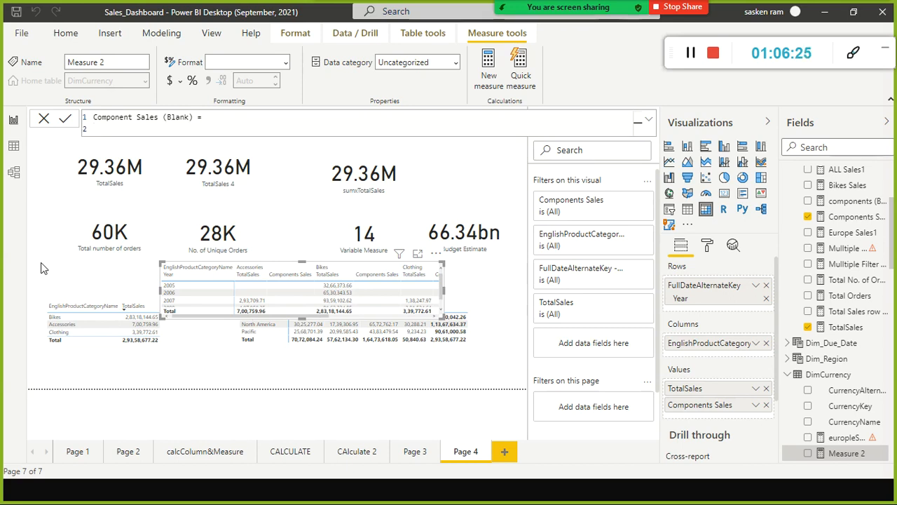
{"action": "type", "text": "I"}
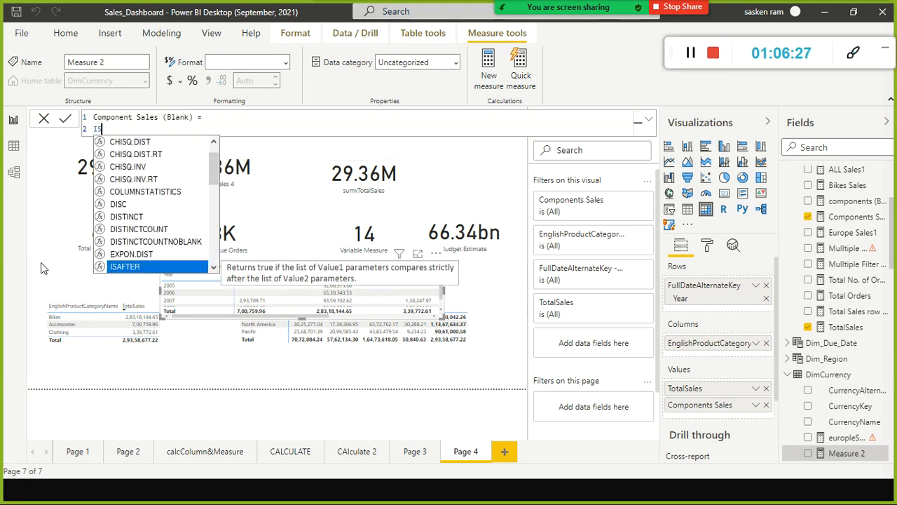
{"action": "type", "text": "F"}
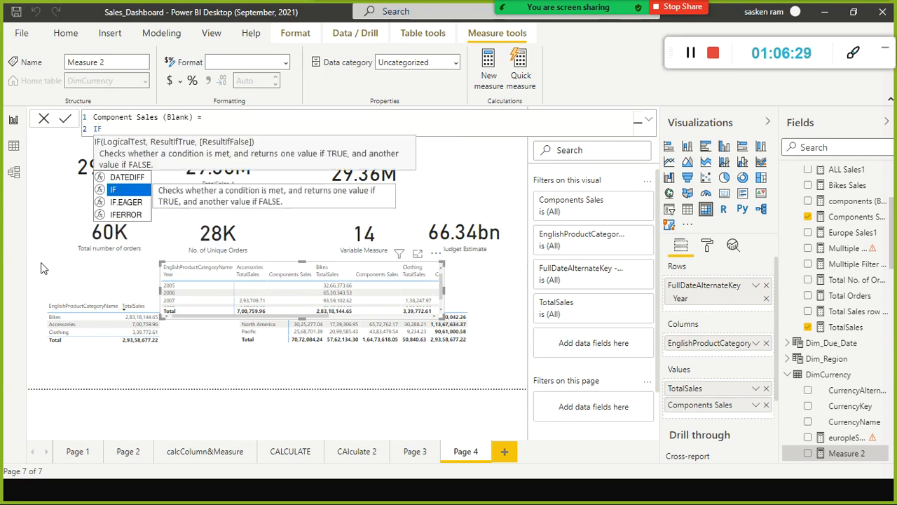
{"action": "key", "text": "Down"}
{"action": "key", "text": "Down"}
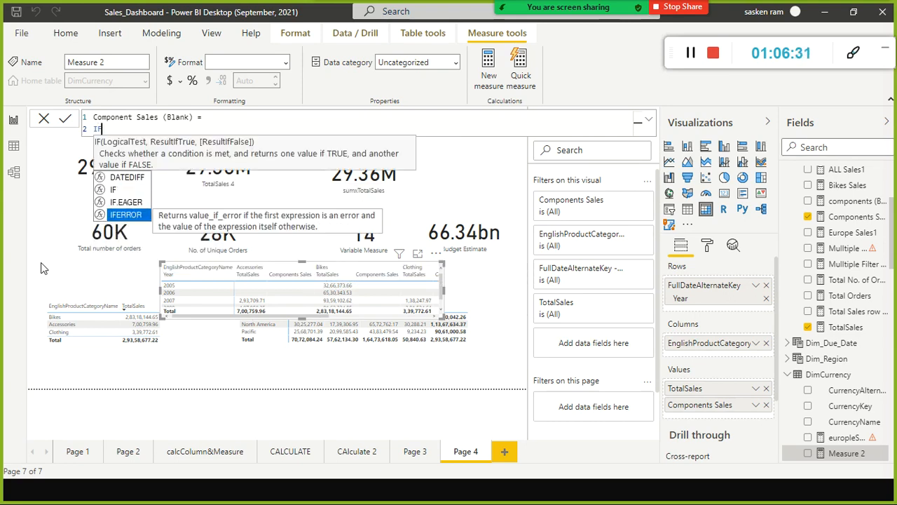
{"action": "key", "text": "Tab"}
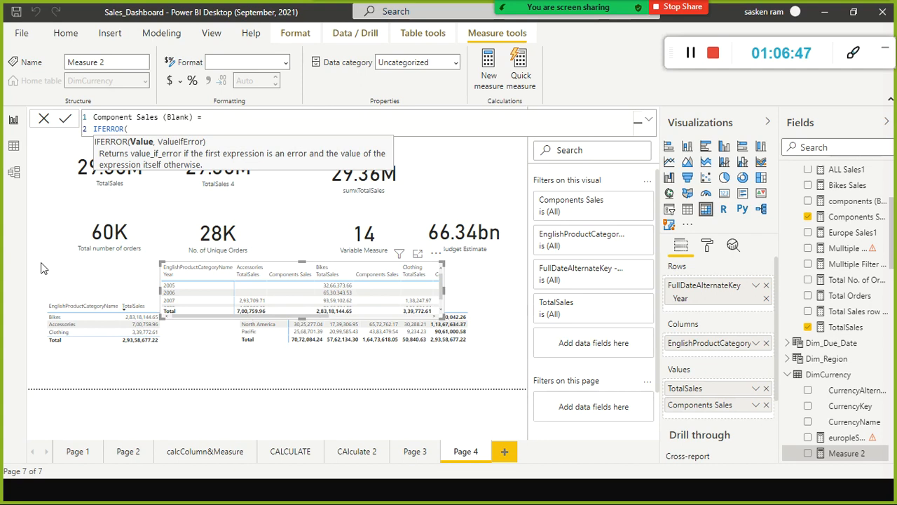
{"action": "key", "text": "BackSpace"}
{"action": "key", "text": "BackSpace"}
{"action": "key", "text": "BackSpace"}
{"action": "key", "text": "BackSpace"}
{"action": "key", "text": "BackSpace"}
{"action": "key", "text": "BackSpace"}
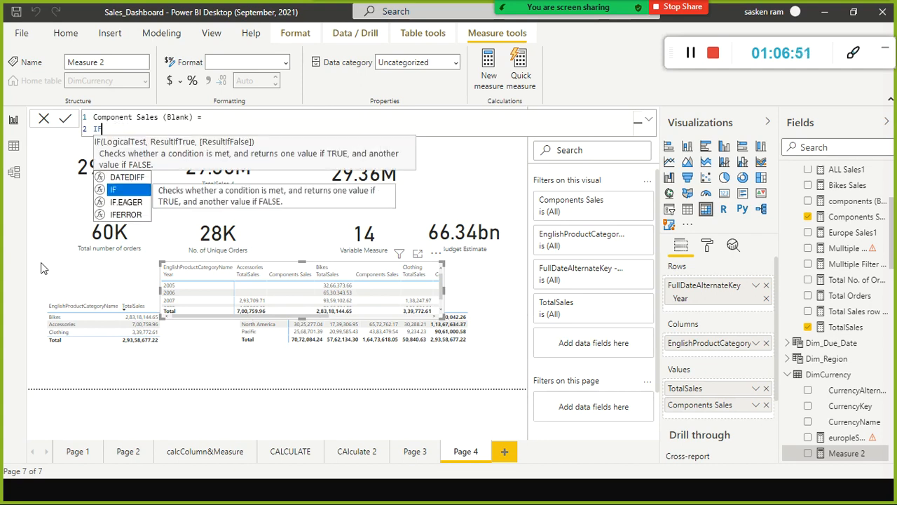
{"action": "key", "text": "BackSpace"}
- Enter an ISBLANK check of the Components Sales measure on separate lines in the Component Sales (Blank) expression
{"action": "type", "text": "S"}
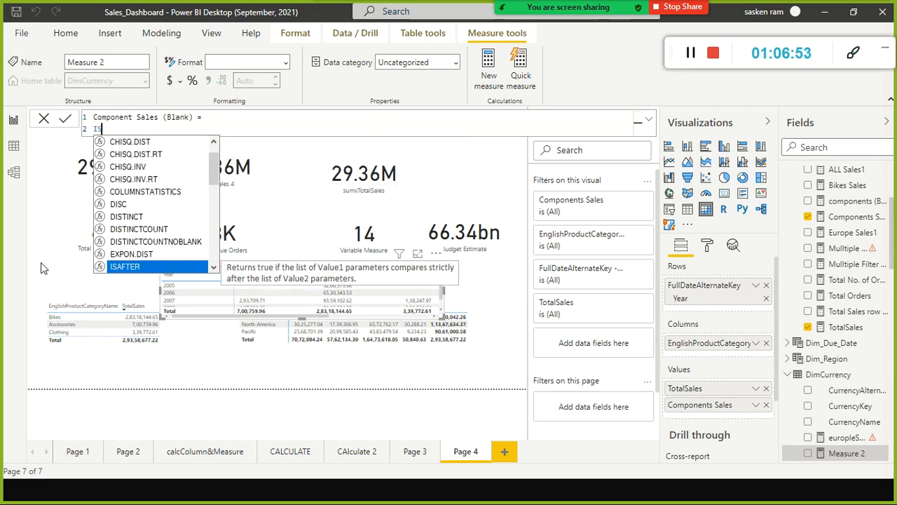
{"action": "type", "text": "BL"}
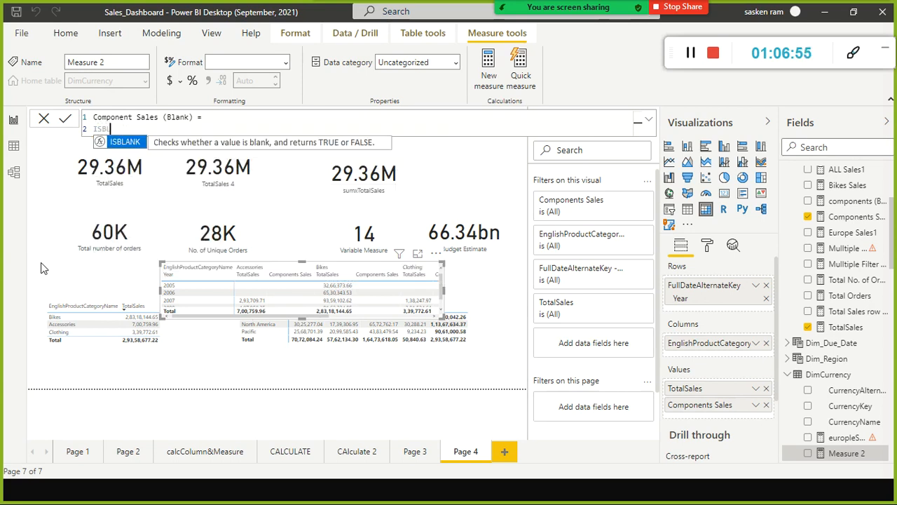
{"action": "key", "text": "Tab"}
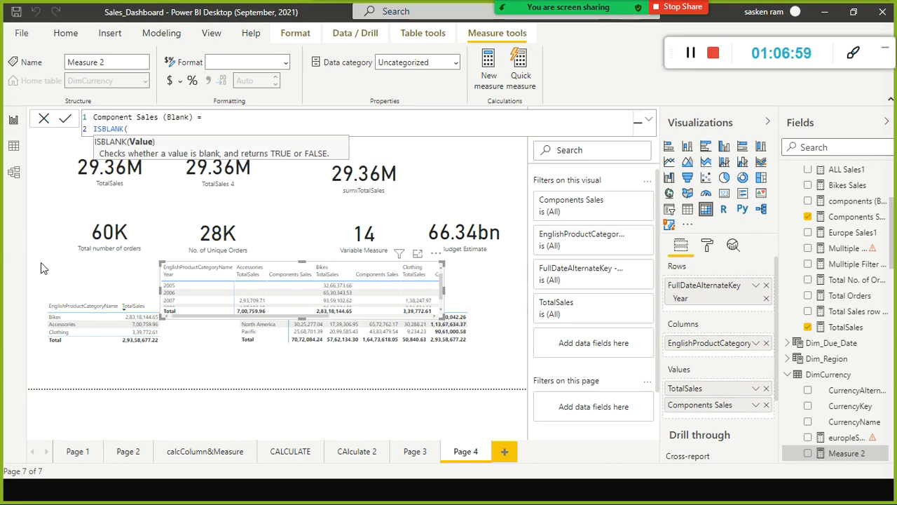
{"action": "key", "text": "shift+Return"}
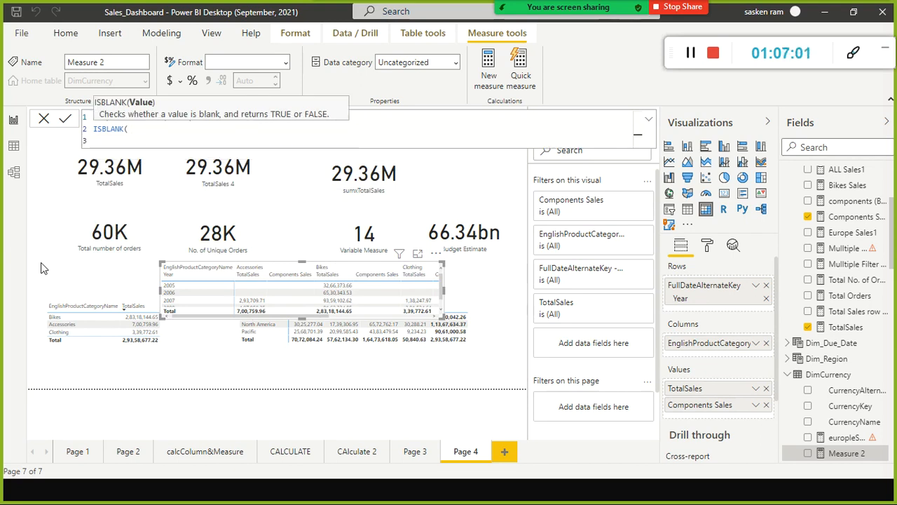
{"action": "type", "text": "[com"}
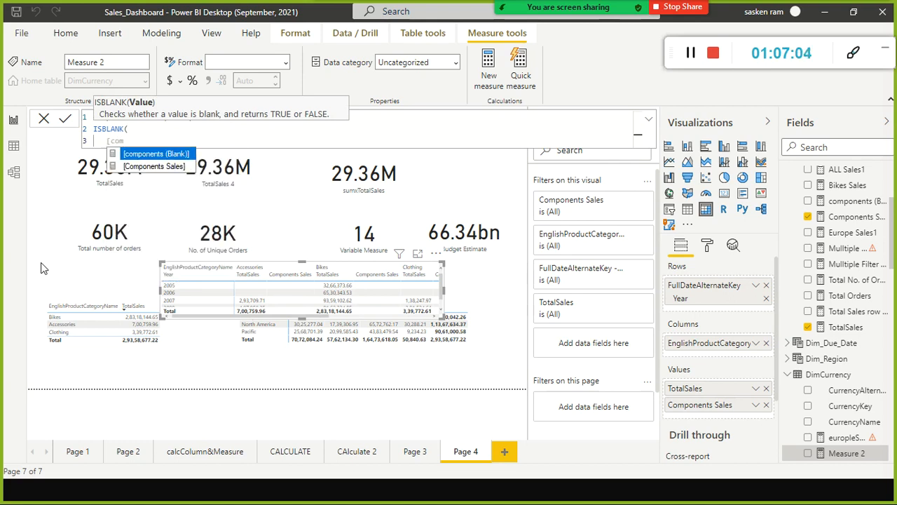
{"action": "key", "text": "Down"}
{"action": "key", "text": "Tab"}
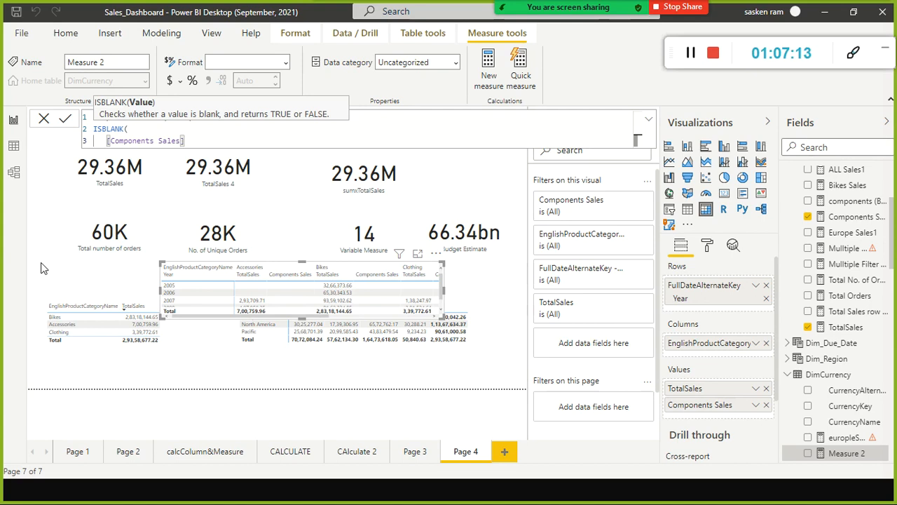
{"action": "key", "text": "shift+Return"}
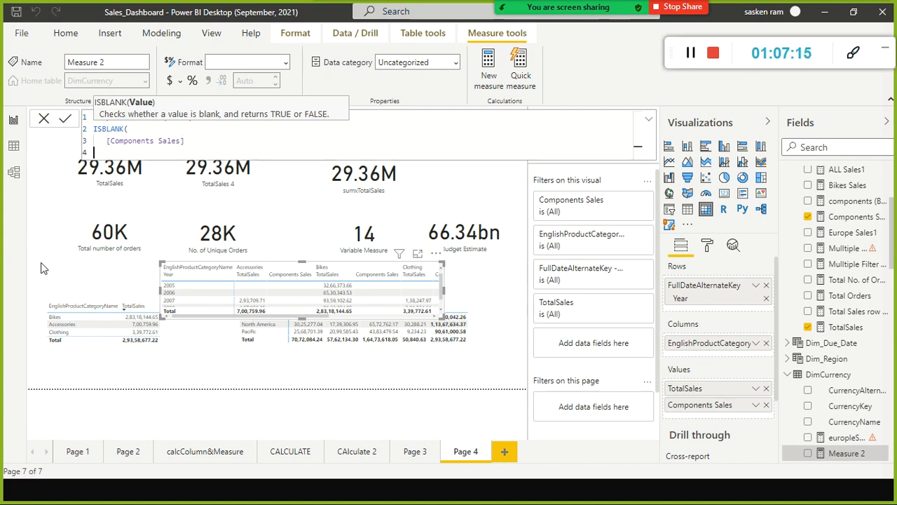
{"action": "type", "text": ")"}
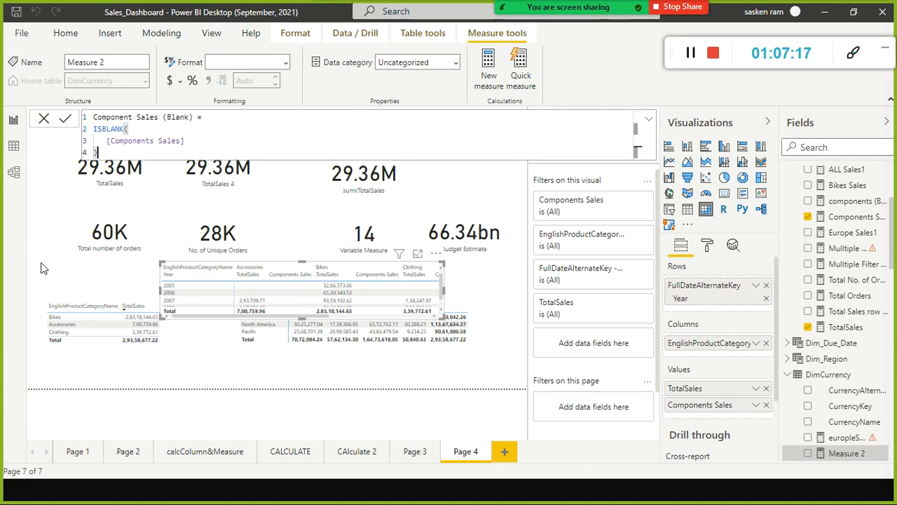
- Follow the ISBLANK check with a comma, add "No Sales" as the next argument, and begin a [components reference below it
{"action": "type", "text": ","}
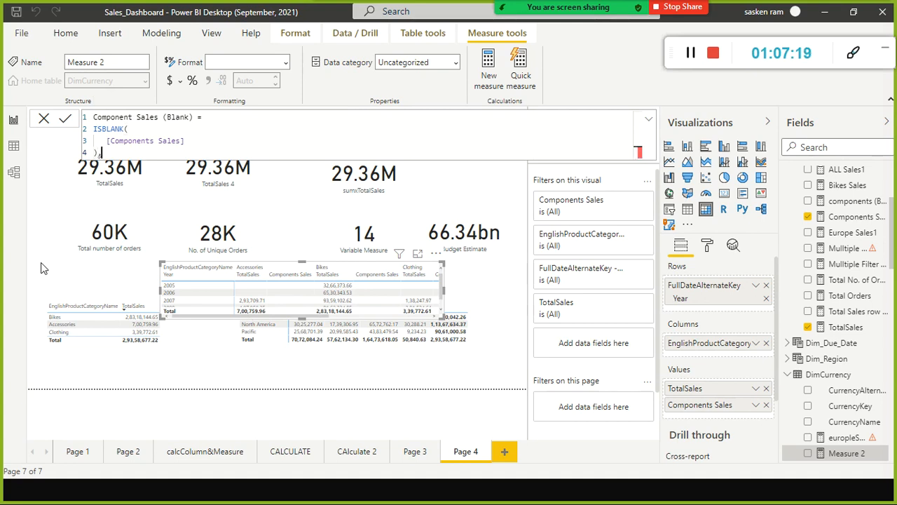
{"action": "key", "text": "shift+Return"}
{"action": "type", "text": "\"No Sales\","}
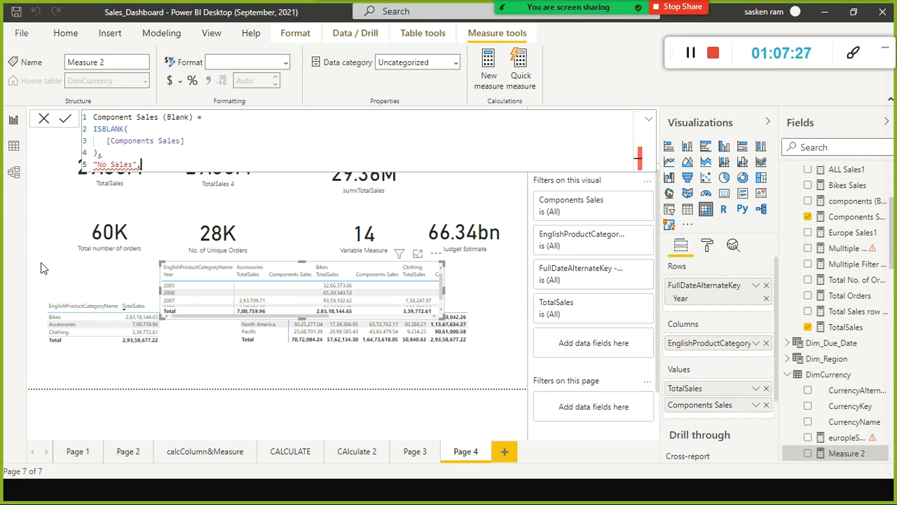
{"action": "key", "text": "shift+Return"}
{"action": "type", "text": "[components"}
{"action": "key", "text": "Up"}
{"action": "key", "text": "ctrl+Left"}
{"action": "key", "text": "ctrl+Left"}
{"action": "key", "text": "Up"}
{"action": "key", "text": "BackSpace"}
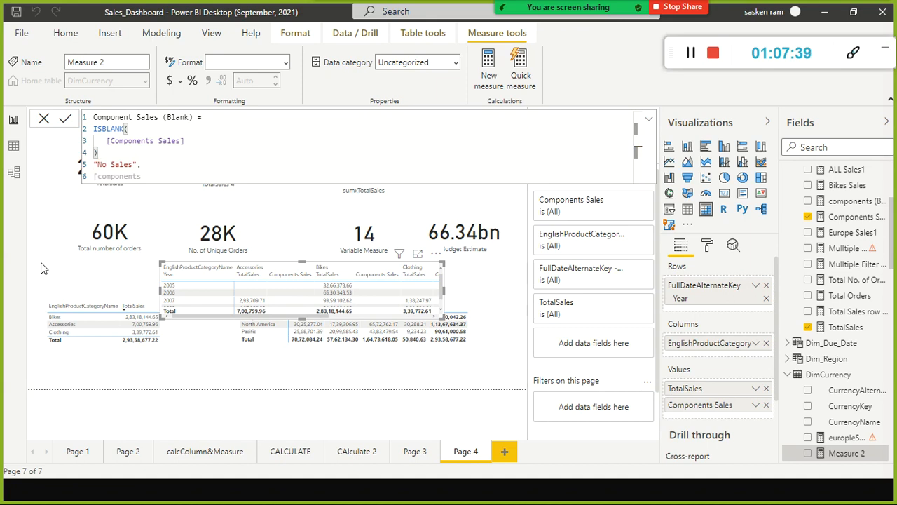
{"action": "type", "text": ","}
{"action": "key", "text": "Down"}
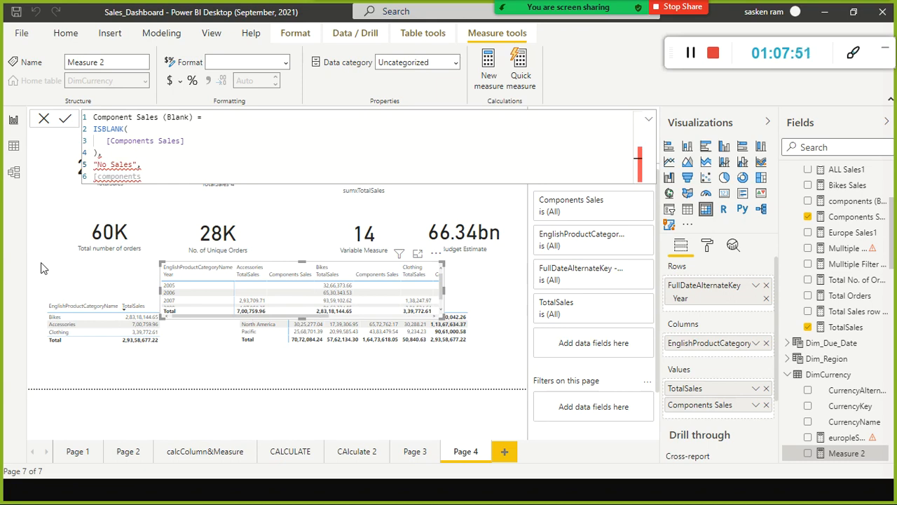
- Insert an opening IF( on its own line above the ISBLANK check so that it becomes the logical test
{"action": "key", "text": "Up"}
{"action": "type", "text": ","}
{"action": "key", "text": "Return"}
{"action": "key", "text": "Up"}
{"action": "type", "text": "IF"}
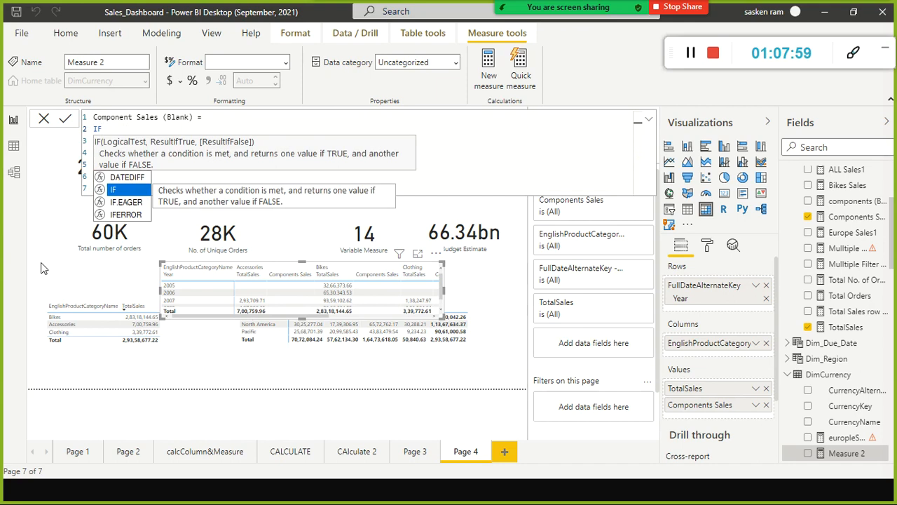
{"action": "type", "text": "("}
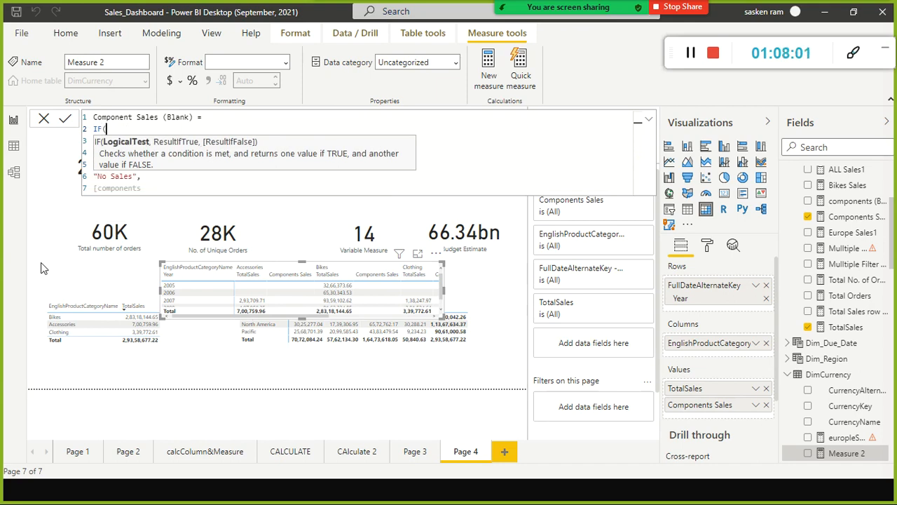
{"action": "key", "text": "Down"}
{"action": "key", "text": "Down"}
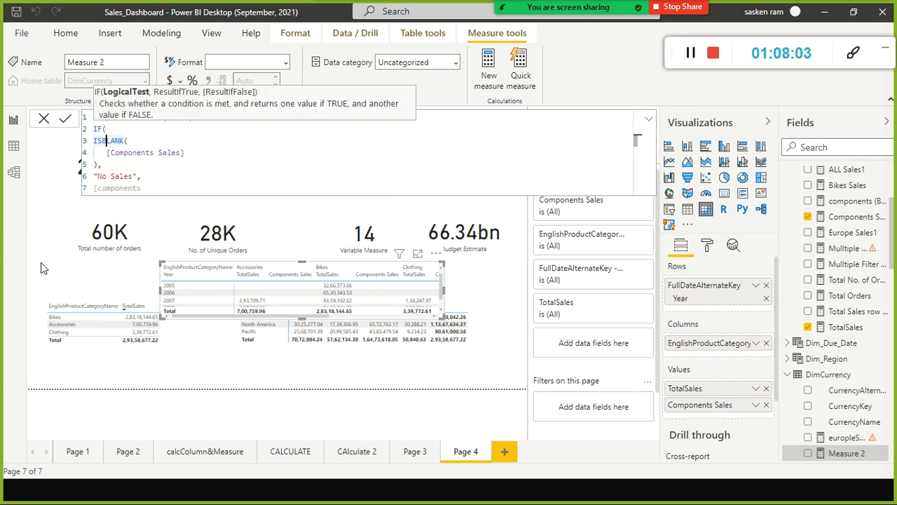
{"action": "key", "text": "Down"}
{"action": "key", "text": "Down"}
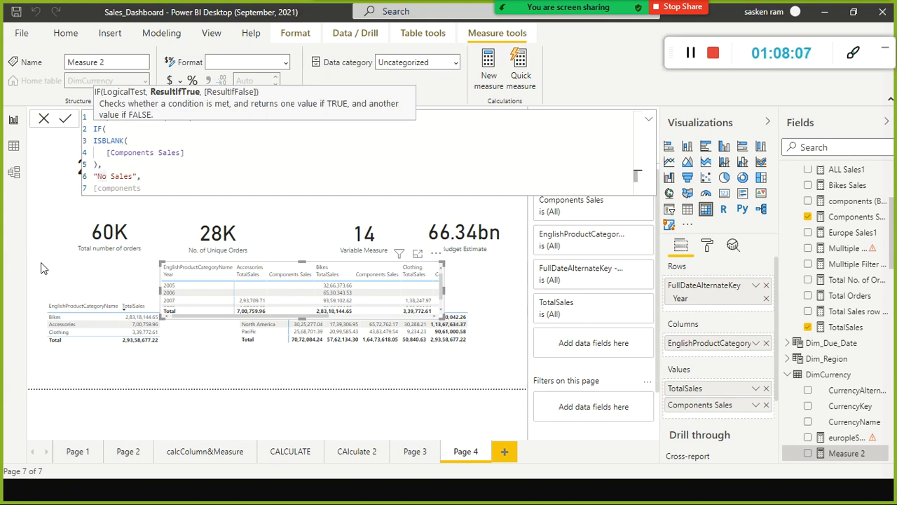
{"action": "key", "text": "Down"}
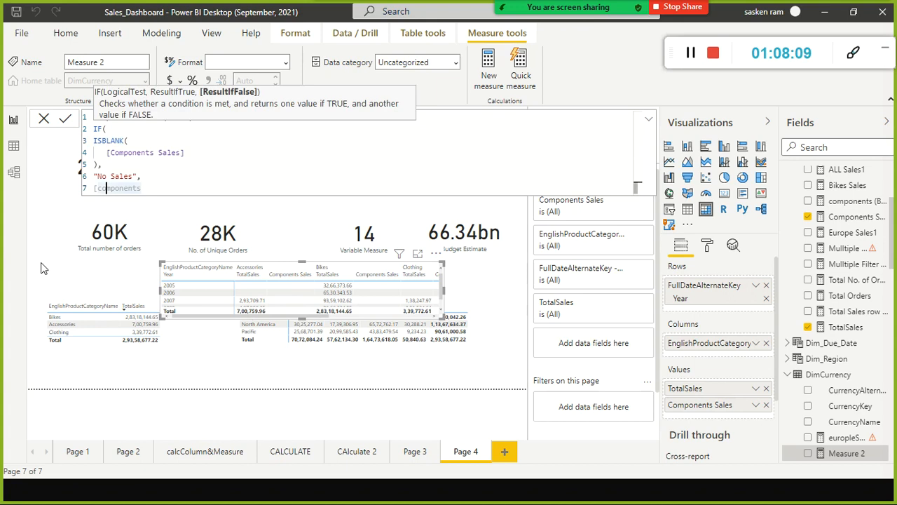
- Complete the IF false result as [Components Sales], close the parenthesis on a new line and commit the measure
{"action": "key", "text": "End"}
{"action": "key", "text": "Up"}
{"action": "type", "text": "S"}
{"action": "key", "text": "BackSpace"}
{"action": "key", "text": "Down"}
{"action": "type", "text": "Sales"}
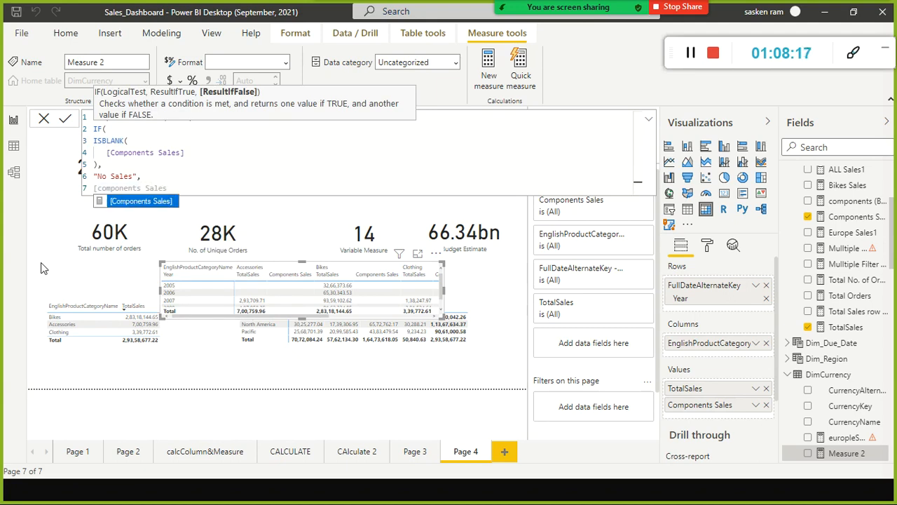
{"action": "key", "text": "Tab"}
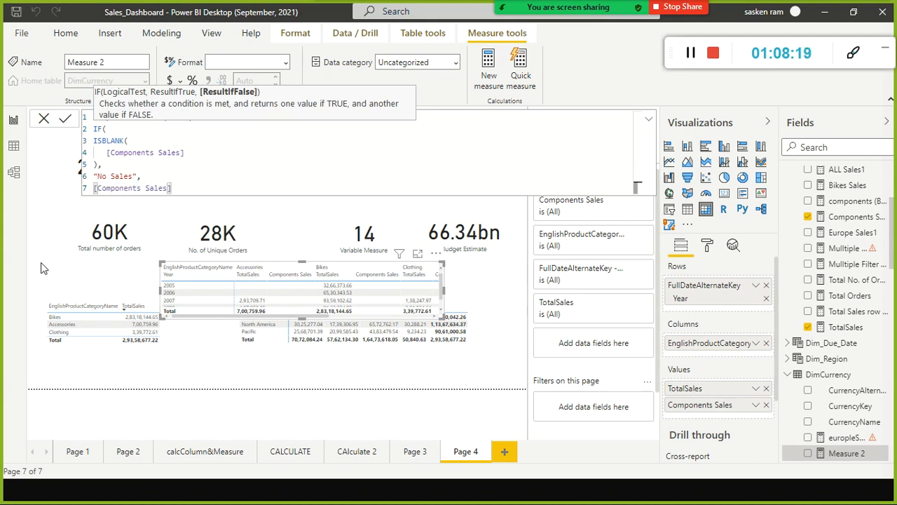
{"action": "key", "text": "shift+Return"}
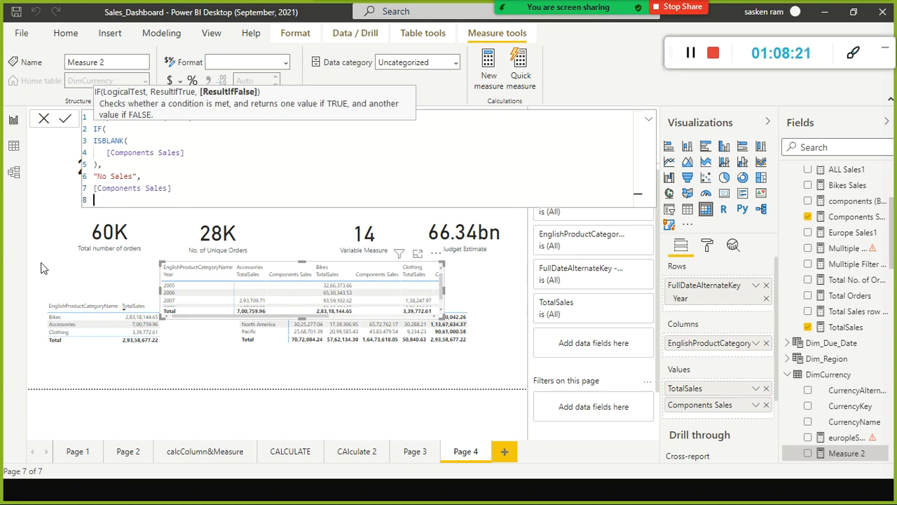
{"action": "type", "text": ")"}
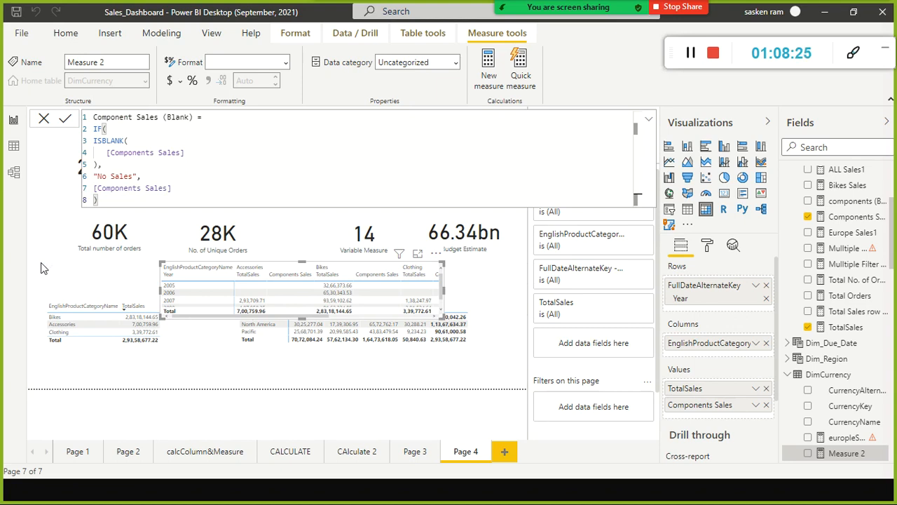
{"action": "key", "text": "Return"}
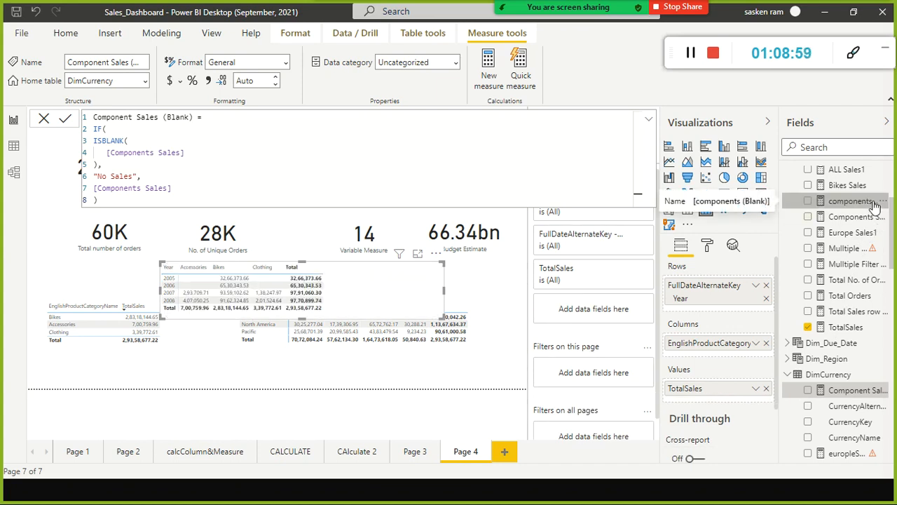
- Add the components (Blank) measure to the matrix values after TotalSales and check its entries across the years
{"action": "left_click_drag", "start_coordinate": [874, 206], "coordinate": [364, 280]}
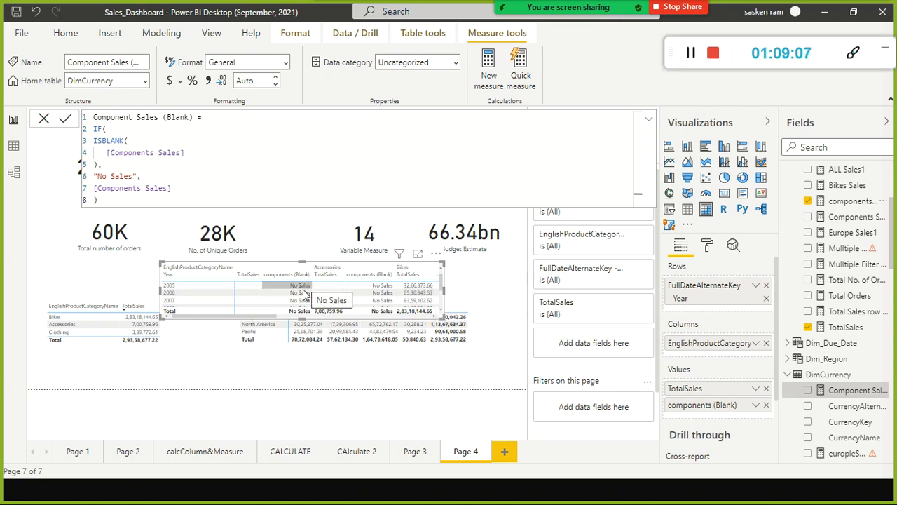
{"action": "scroll", "coordinate": [305, 292], "scroll_direction": "down", "scroll_amount": 2}
{"action": "scroll", "coordinate": [305, 292], "scroll_direction": "down", "scroll_amount": 1}
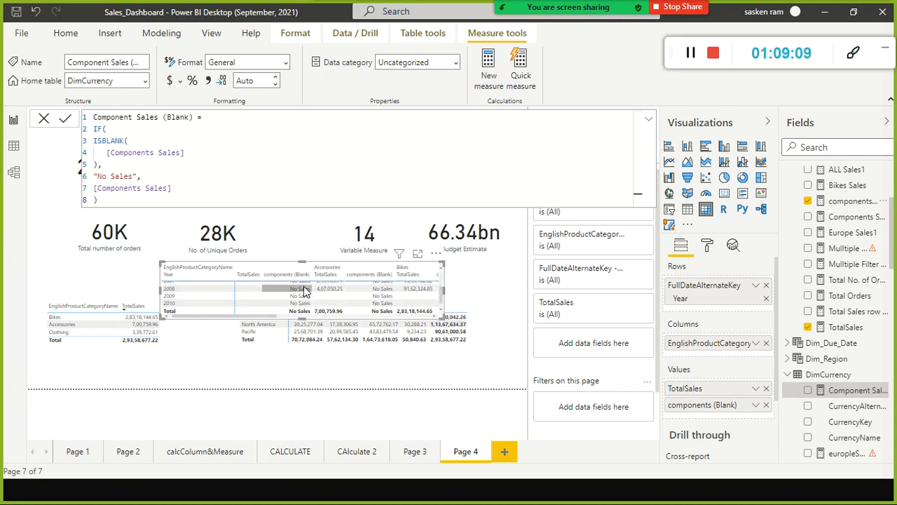
{"action": "scroll", "coordinate": [305, 292], "scroll_direction": "up", "scroll_amount": 3}
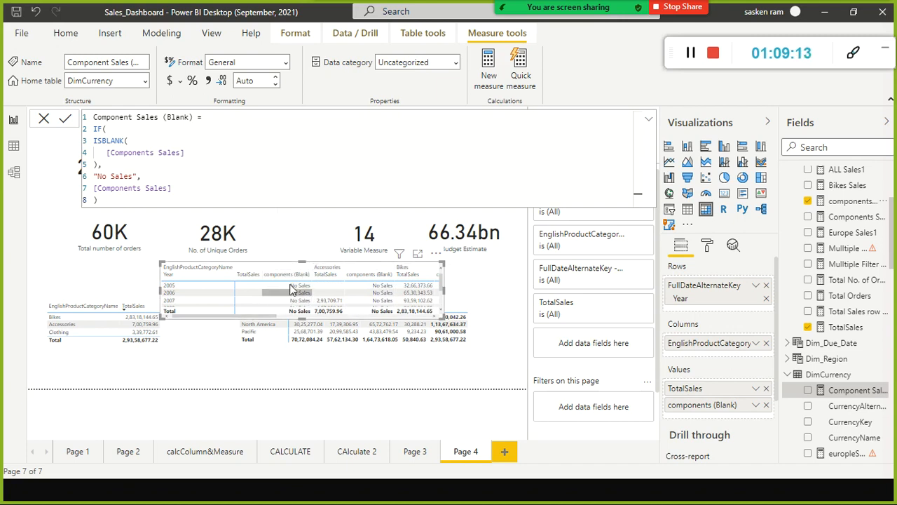
{"action": "scroll", "coordinate": [302, 301], "scroll_direction": "down", "scroll_amount": 1}
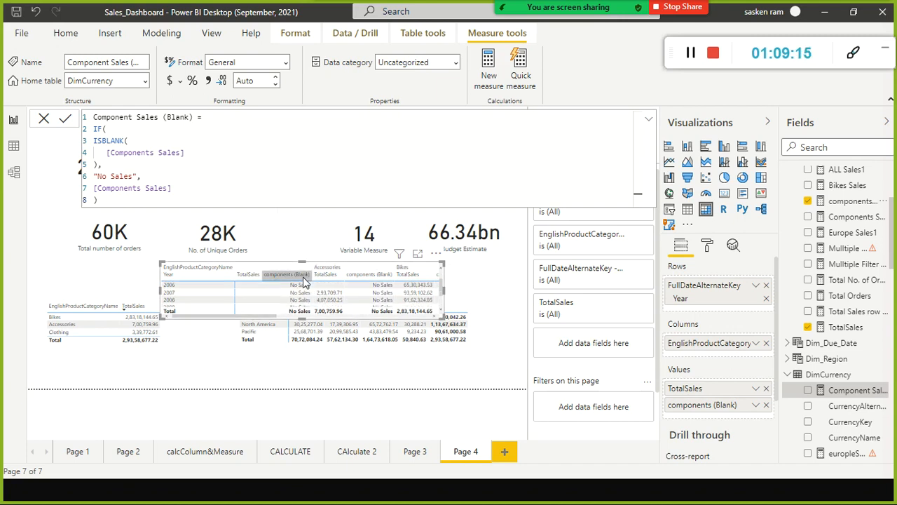
{"action": "scroll", "coordinate": [297, 306], "scroll_direction": "up", "scroll_amount": 1}
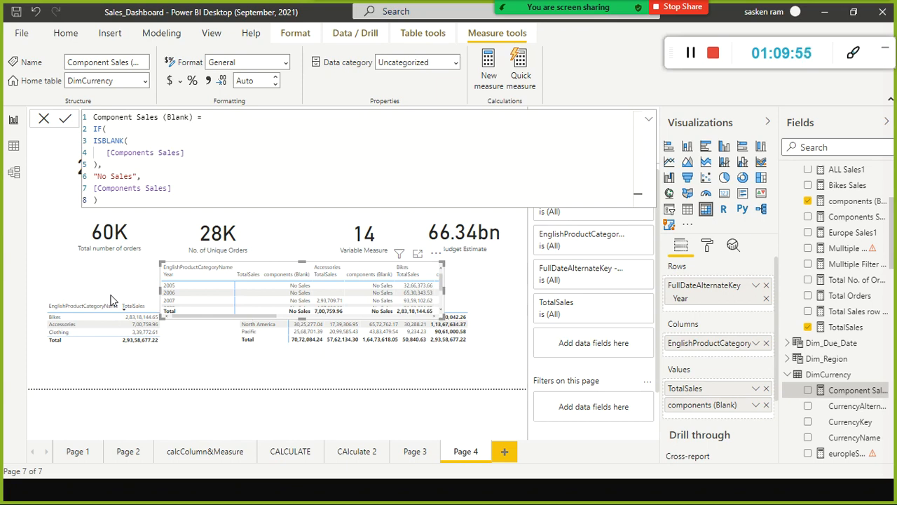
- Deselect the matrix and create a new measure named Error check for Profit Ratio
{"action": "left_click", "coordinate": [45, 223]}
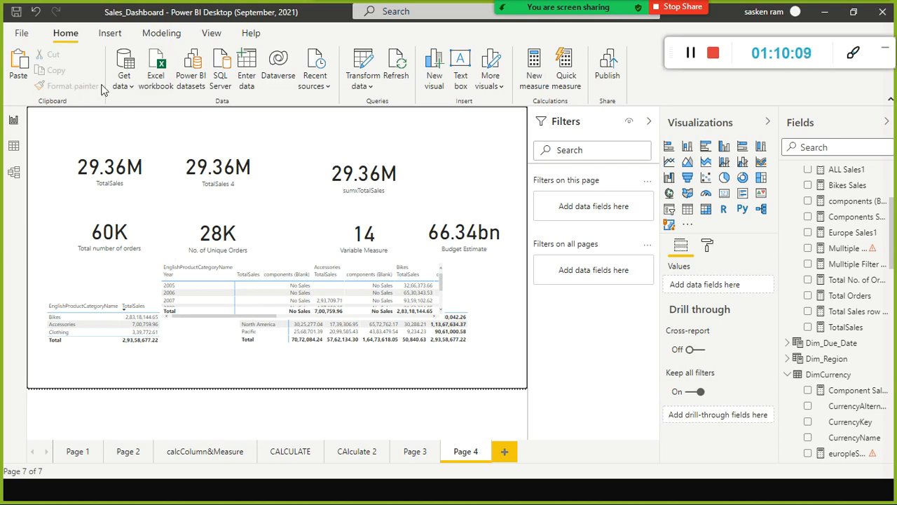
{"action": "left_click", "coordinate": [161, 33]}
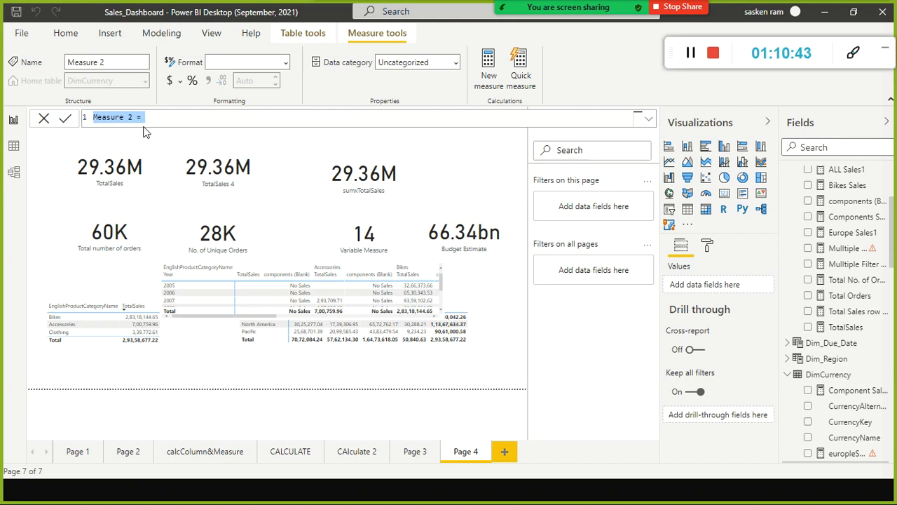
{"action": "type", "text": "Er"}
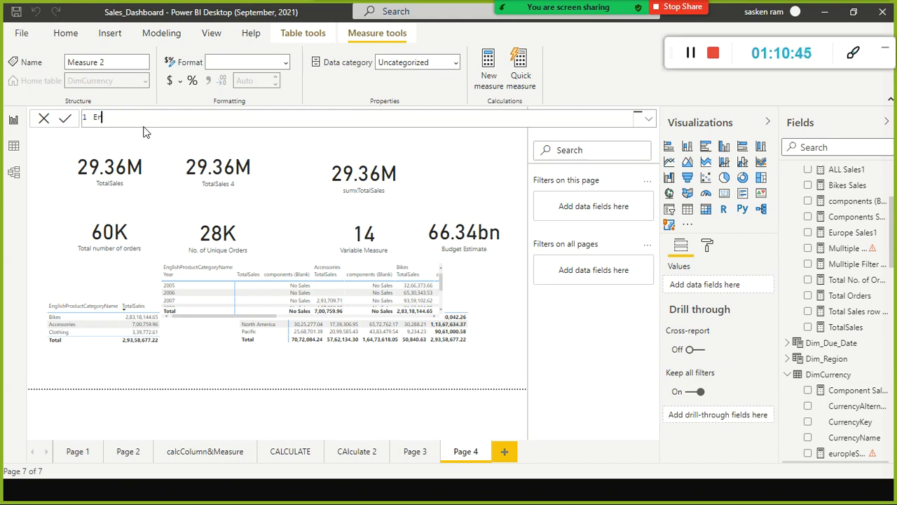
{"action": "type", "text": "ror check"}
{"action": "type", "text": " for "}
{"action": "type", "text": "SAles"}
{"action": "key", "text": "BackSpace"}
{"action": "key", "text": "BackSpace"}
{"action": "key", "text": "BackSpace"}
{"action": "key", "text": "BackSpace"}
{"action": "key", "text": "BackSpace"}
{"action": "key", "text": "BackSpace"}
{"action": "type", "text": "Profit Ration"}
{"action": "key", "text": "BackSpace"}
{"action": "key", "text": "BackSpace"}
{"action": "type", "text": "="}
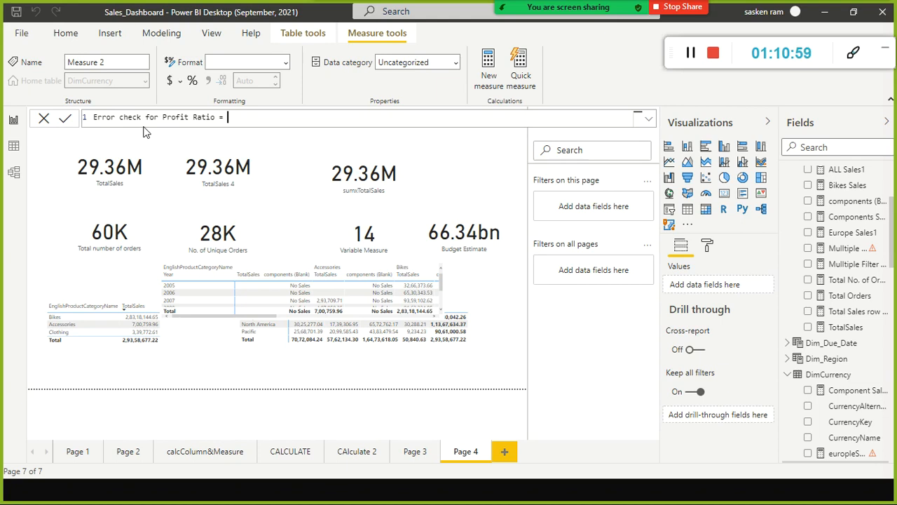
- Start the Error check for Profit Ratio formula on a new line with the IFERROR function
{"action": "key", "text": "shift+Return"}
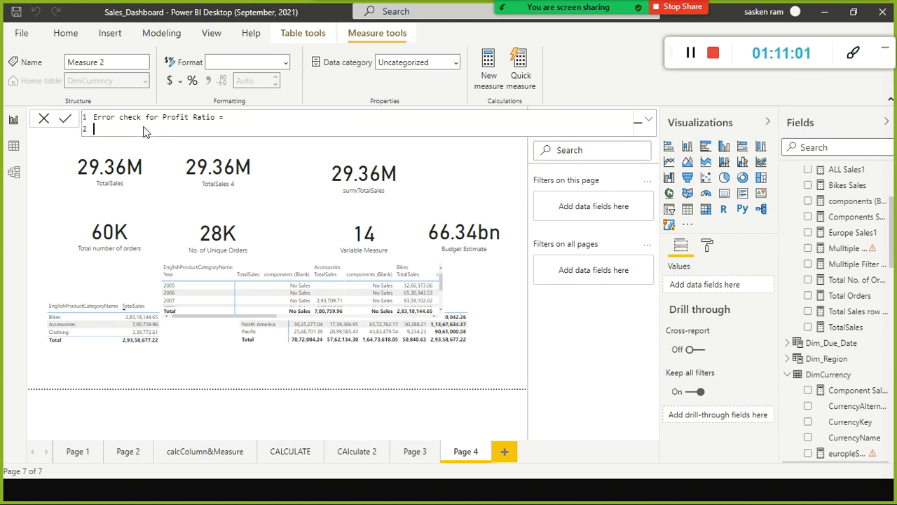
{"action": "type", "text": "IF"}
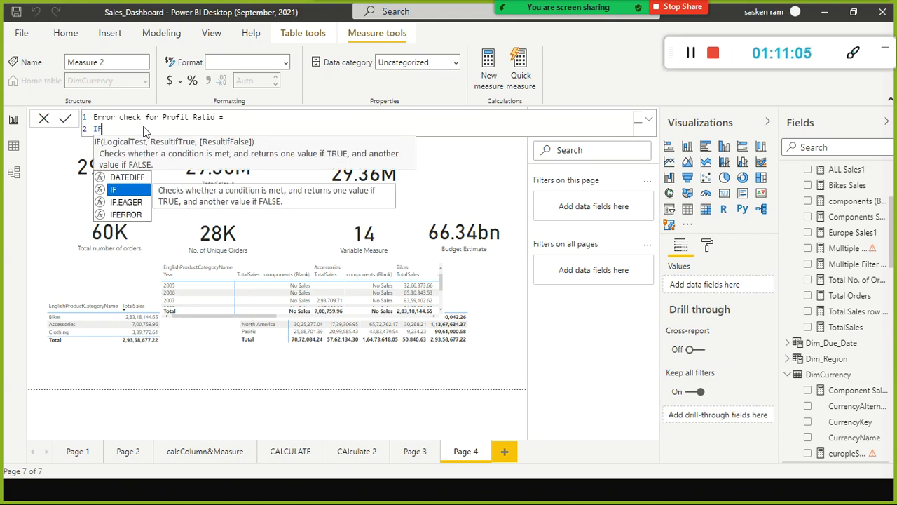
{"action": "key", "text": "Down"}
{"action": "key", "text": "Down"}
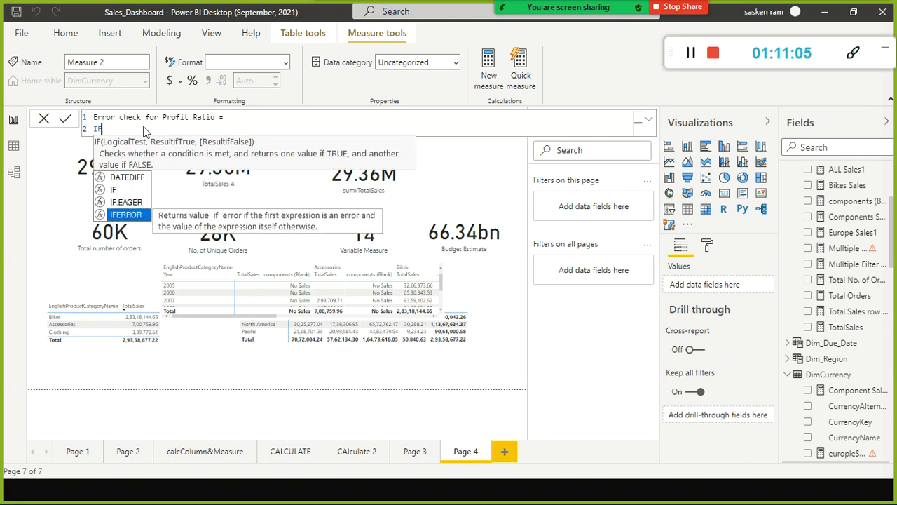
{"action": "key", "text": "Tab"}
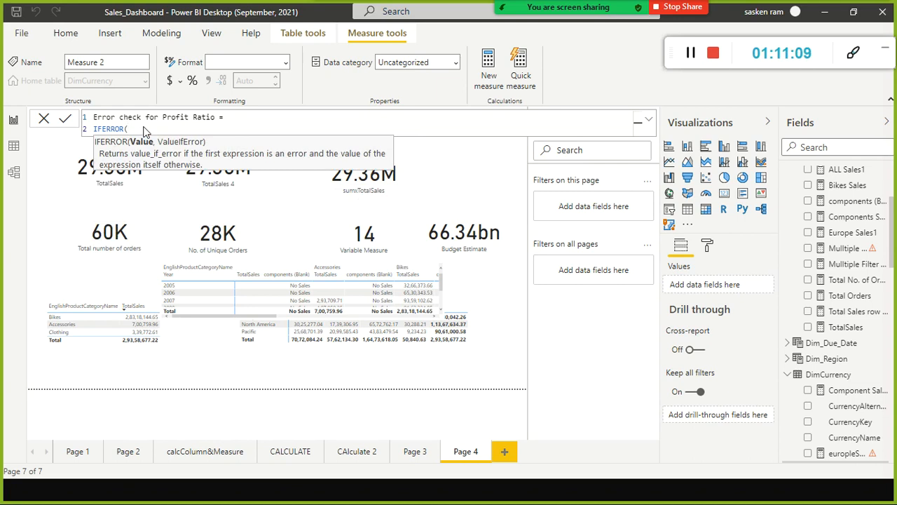
{"action": "type", "text": "fac"}
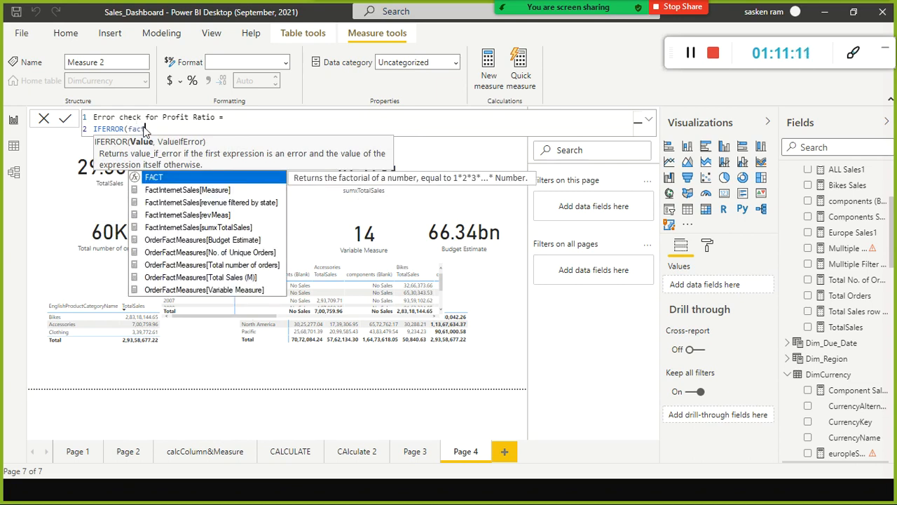
{"action": "key", "text": "BackSpace"}
{"action": "key", "text": "BackSpace"}
{"action": "key", "text": "BackSpace"}
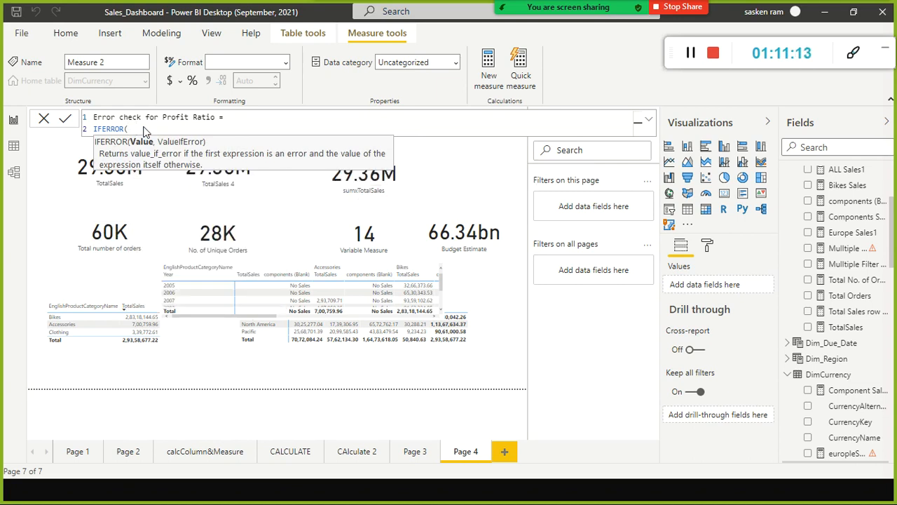
{"action": "type", "text": "pro"}
{"action": "key", "text": "BackSpace"}
{"action": "key", "text": "BackSpace"}
{"action": "key", "text": "BackSpace"}
{"action": "type", "text": "total"}
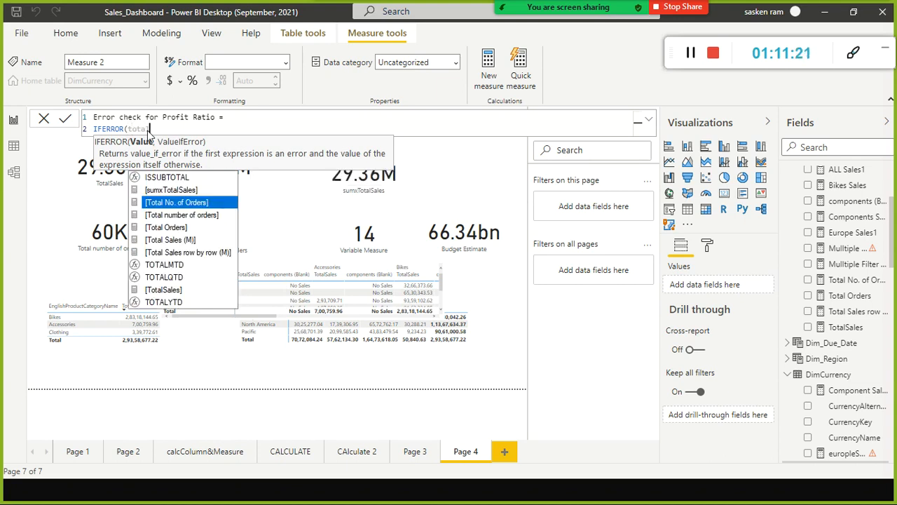
{"action": "key", "text": "BackSpace"}
{"action": "key", "text": "BackSpace"}
{"action": "key", "text": "BackSpace"}
{"action": "key", "text": "BackSpace"}
{"action": "key", "text": "BackSpace"}
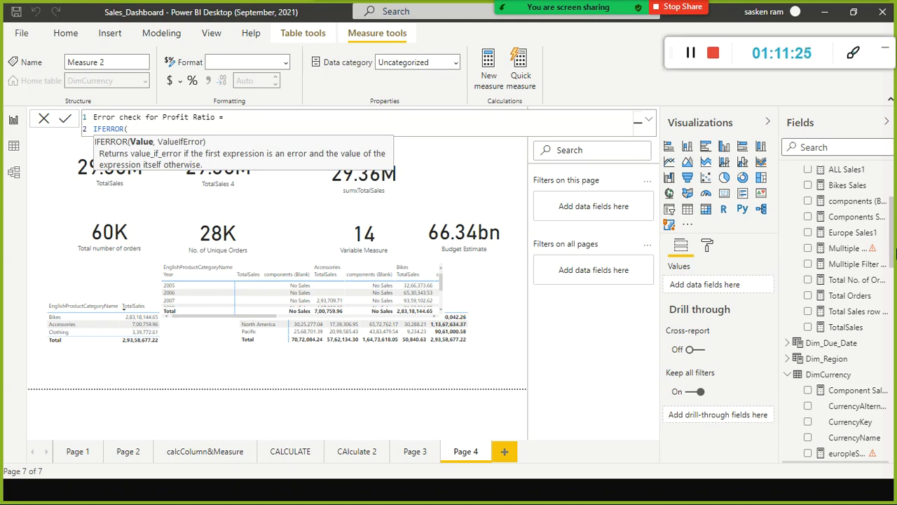
- Look through the tables and measures in the field list for something to use as the IFERROR value
{"action": "scroll", "coordinate": [859, 266], "scroll_direction": "up", "scroll_amount": 4}
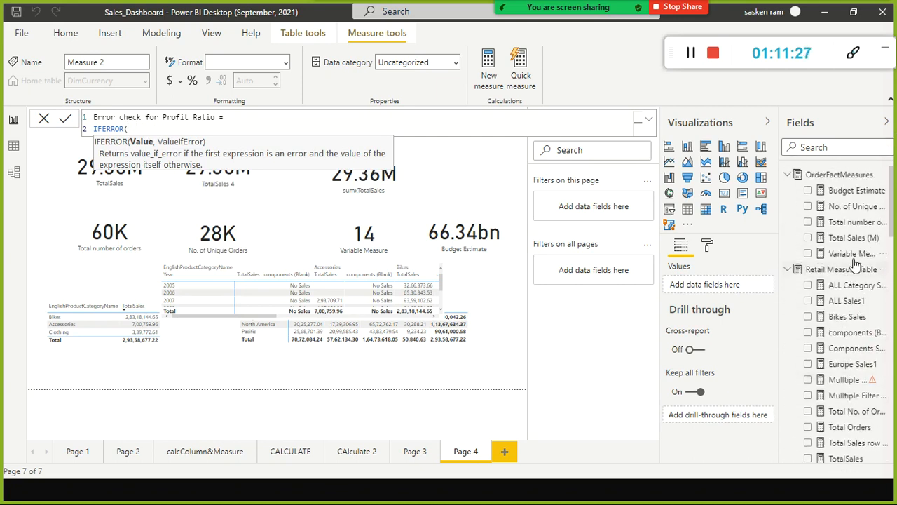
{"action": "scroll", "coordinate": [873, 242], "scroll_direction": "down", "scroll_amount": 5}
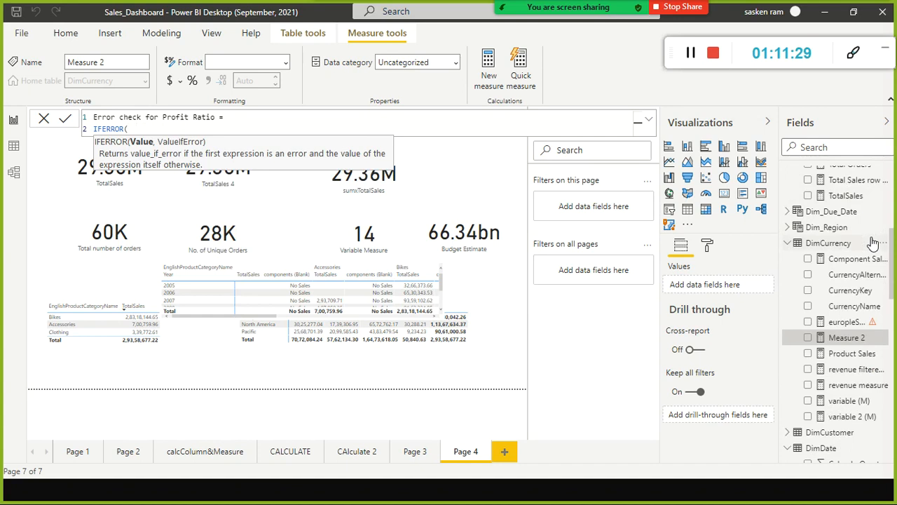
{"action": "scroll", "coordinate": [873, 242], "scroll_direction": "down", "scroll_amount": 10}
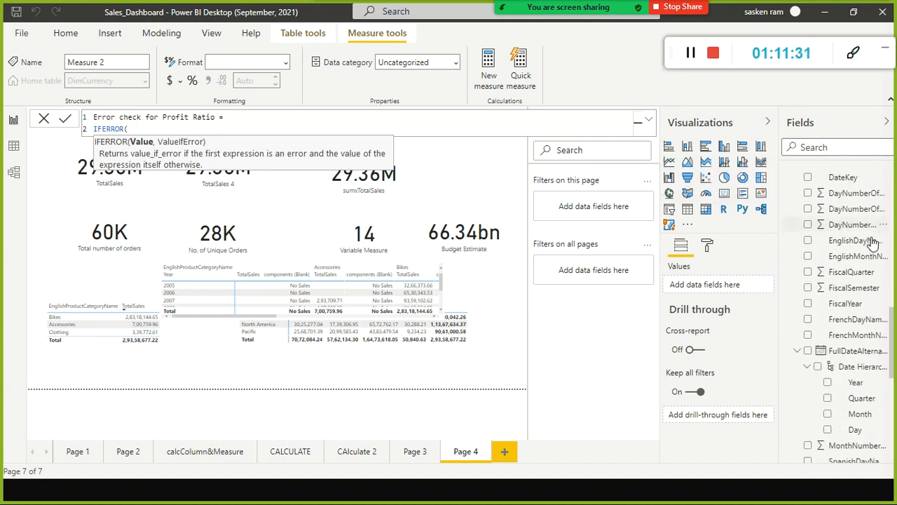
{"action": "scroll", "coordinate": [873, 242], "scroll_direction": "down", "scroll_amount": 3}
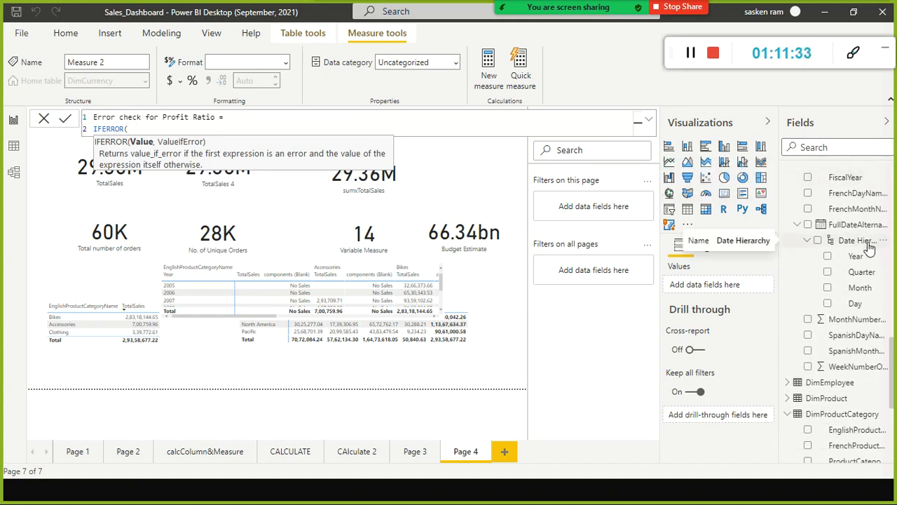
{"action": "scroll", "coordinate": [869, 246], "scroll_direction": "down", "scroll_amount": 3}
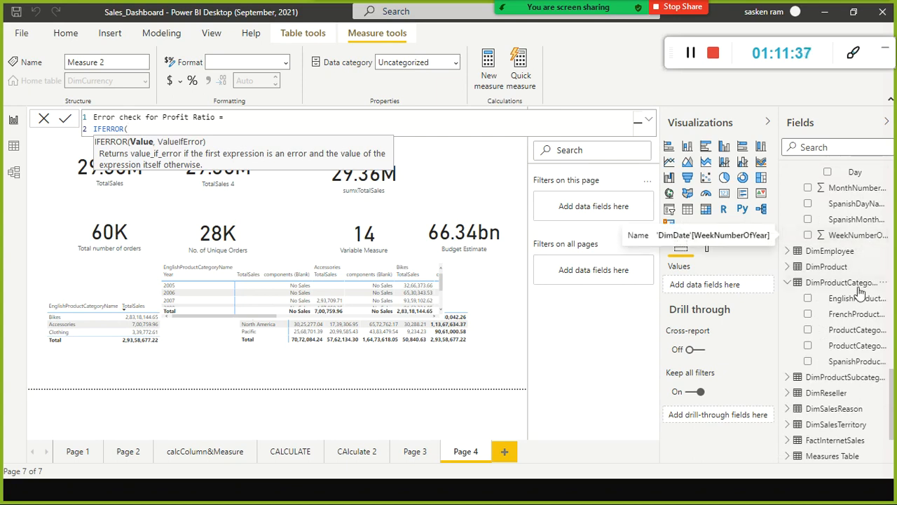
{"action": "scroll", "coordinate": [869, 249], "scroll_direction": "up", "scroll_amount": 4}
{"action": "scroll", "coordinate": [875, 259], "scroll_direction": "up", "scroll_amount": 4}
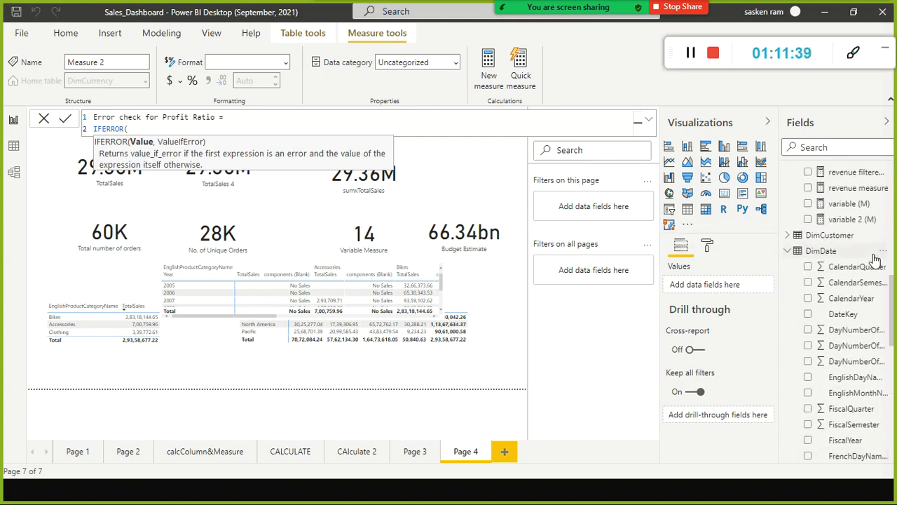
{"action": "scroll", "coordinate": [865, 248], "scroll_direction": "up", "scroll_amount": 4}
{"action": "scroll", "coordinate": [866, 250], "scroll_direction": "down", "scroll_amount": 1}
{"action": "scroll", "coordinate": [865, 250], "scroll_direction": "down", "scroll_amount": 12}
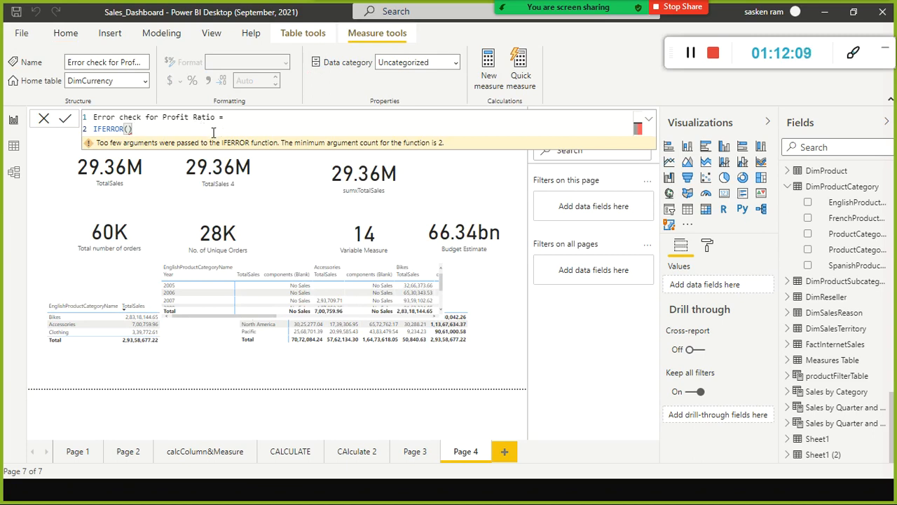
- Remove the premature closing parenthesis and complete IFERROR on separate lines with 1/0 as the value and 0 as the error result
{"action": "key", "text": "BackSpace"}
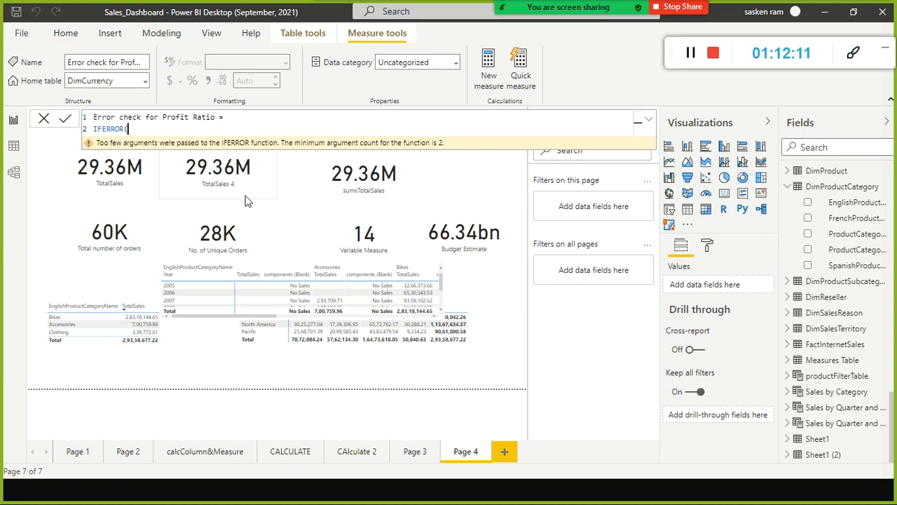
{"action": "key", "text": "shift+Return"}
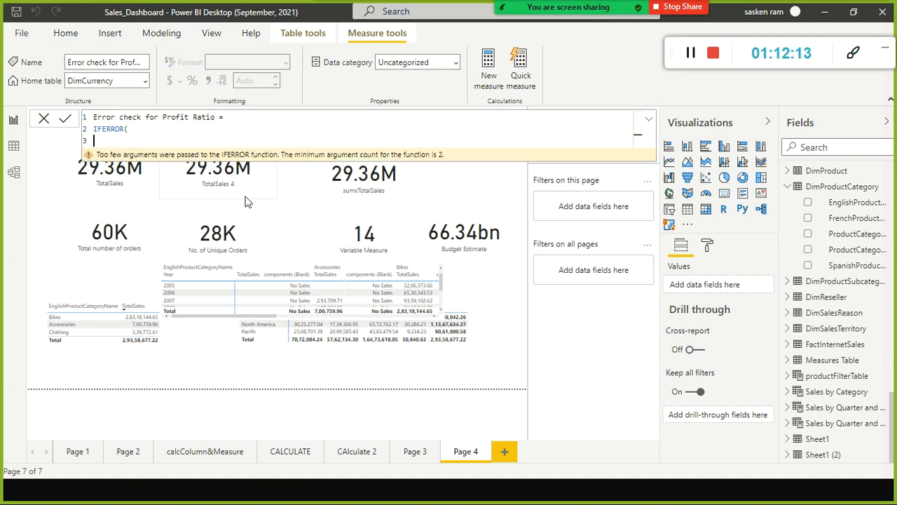
{"action": "type", "text": "1/0,"}
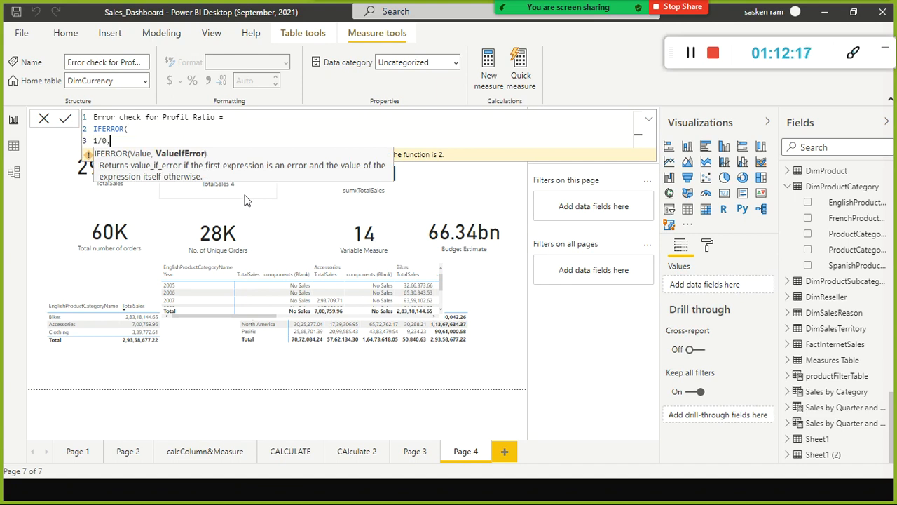
{"action": "key", "text": "shift+Return"}
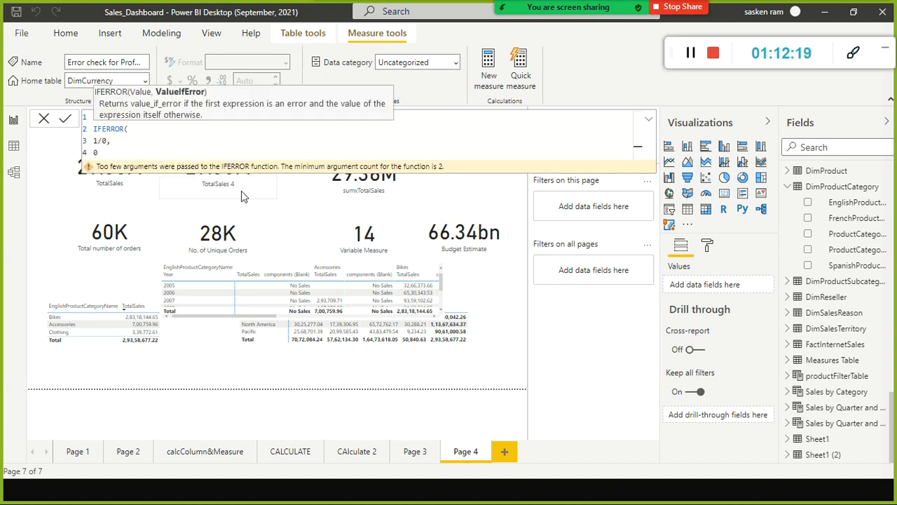
{"action": "key", "text": "shift+Return"}
{"action": "type", "text": ")"}
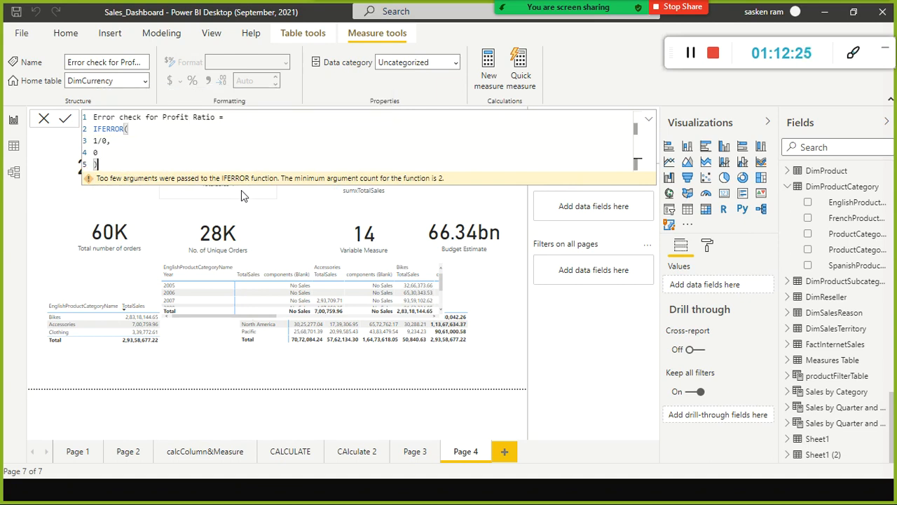
- Review the IFERROR formula line by line and commit the measure
{"action": "key", "text": "Up"}
{"action": "key", "text": "Up"}
{"action": "key", "text": "Up"}
{"action": "key", "text": "Up"}
{"action": "key", "text": "Down"}
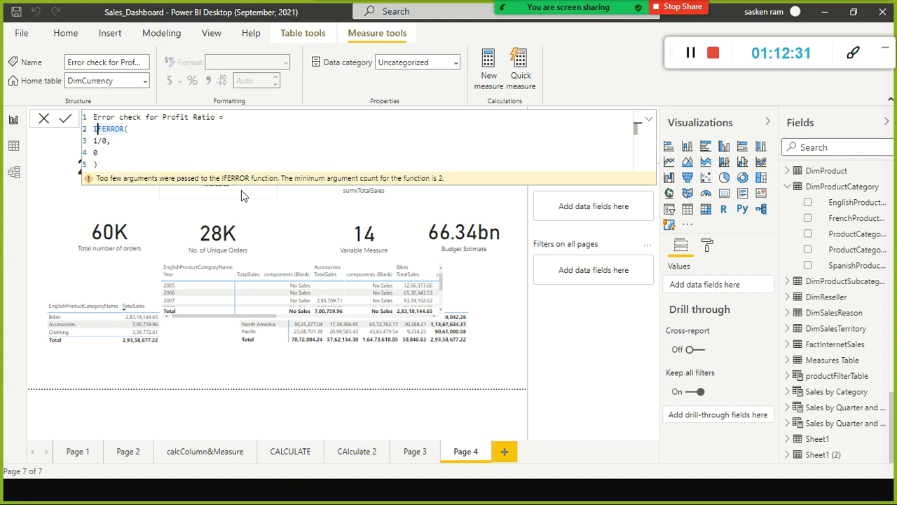
{"action": "key", "text": "Down"}
{"action": "key", "text": "Down"}
{"action": "key", "text": "Down"}
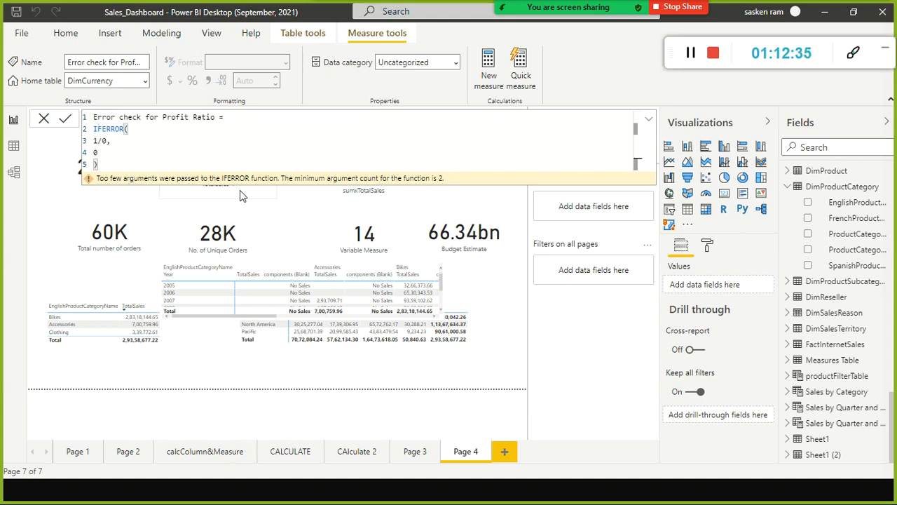
{"action": "key", "text": "Return"}
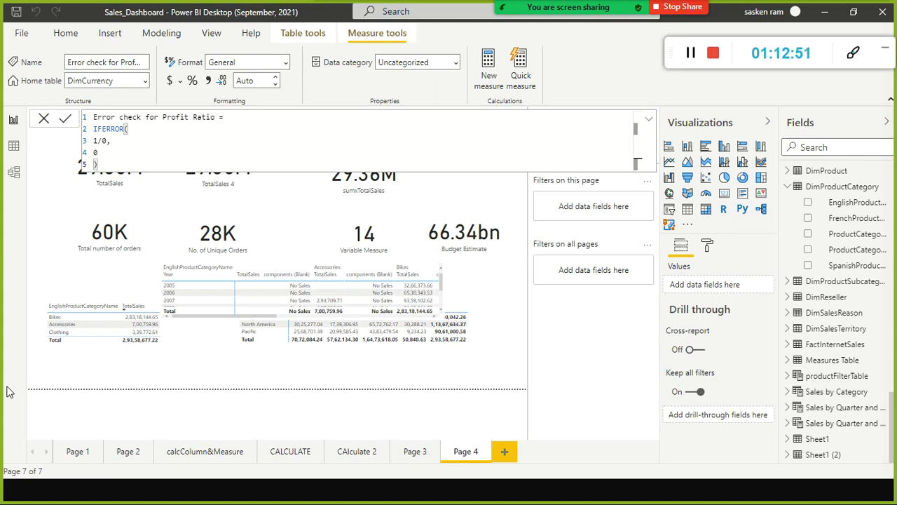
- Insert an empty card visual on Page 4 and leave it deselected
{"action": "left_click", "coordinate": [45, 199]}
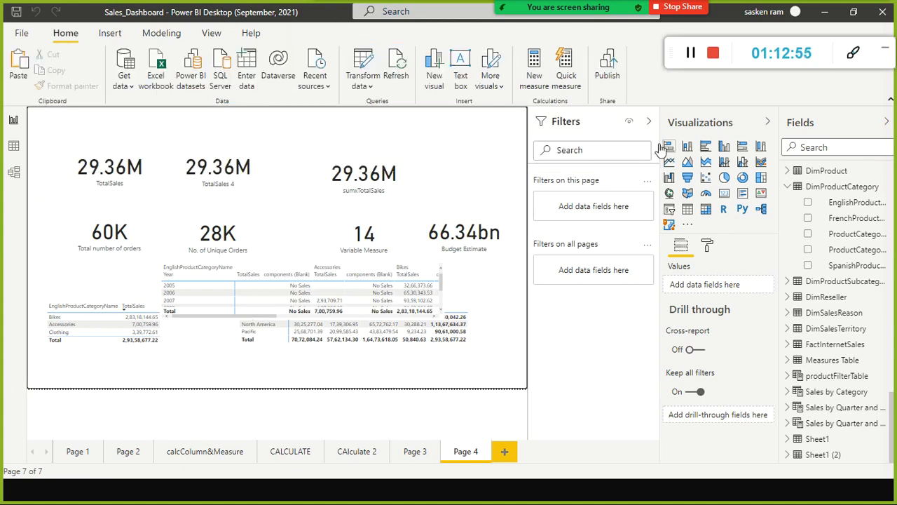
{"action": "left_click", "coordinate": [728, 196]}
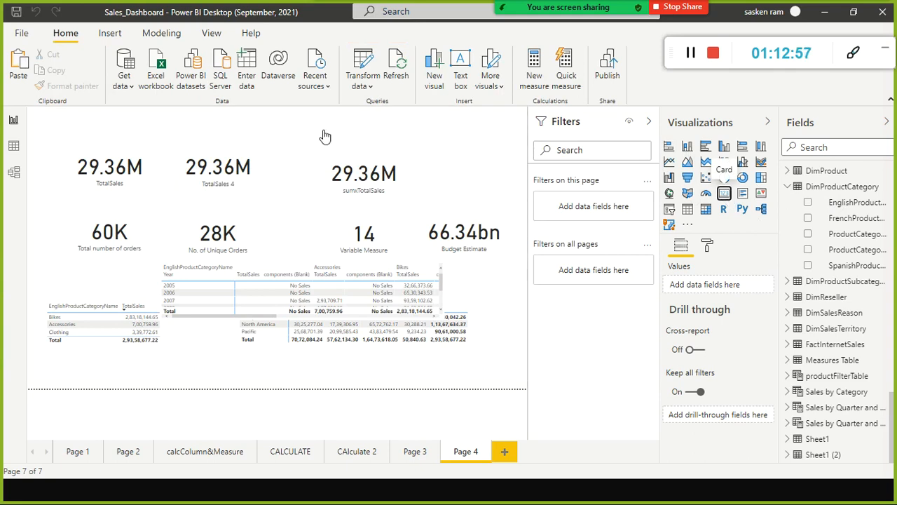
{"action": "left_click", "coordinate": [411, 142]}
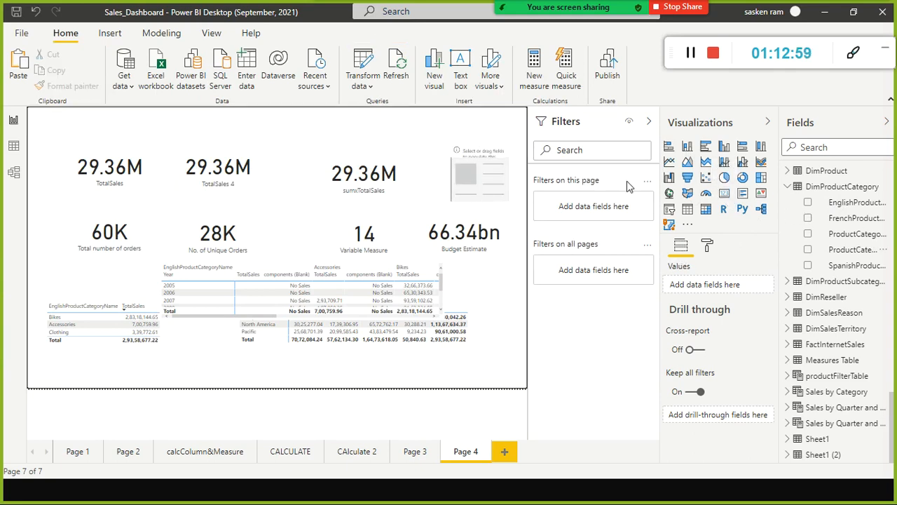
- Search the fields for "error" and select the Error check for Profit Ratio measure
{"action": "scroll", "coordinate": [868, 277], "scroll_direction": "up", "scroll_amount": 15}
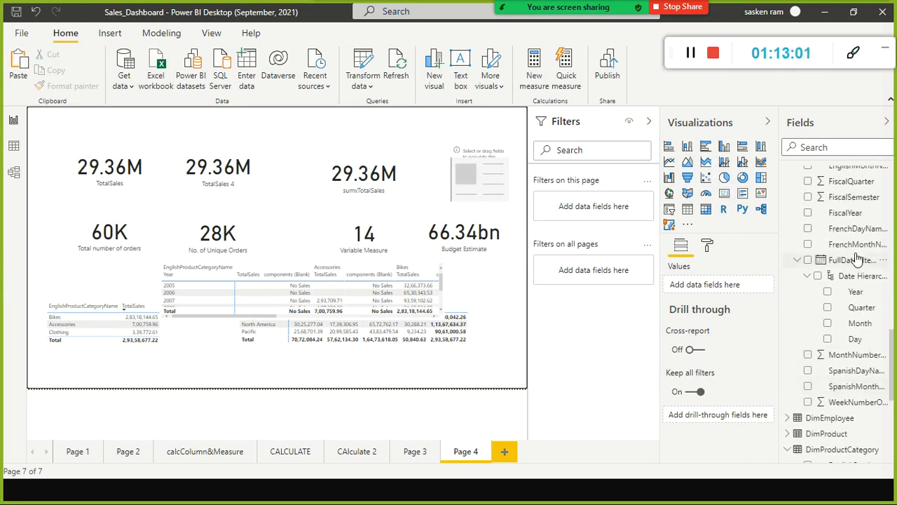
{"action": "scroll", "coordinate": [846, 303], "scroll_direction": "up", "scroll_amount": 1}
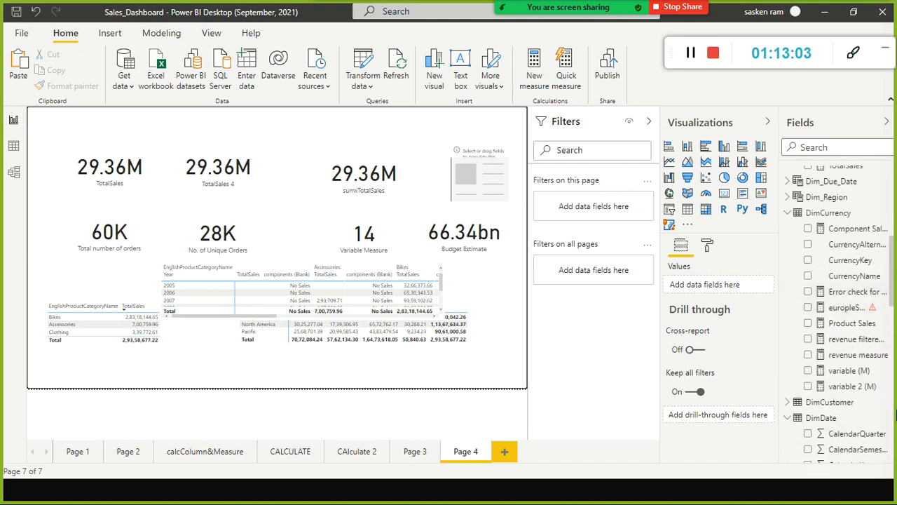
{"action": "scroll", "coordinate": [881, 353], "scroll_direction": "up", "scroll_amount": 8}
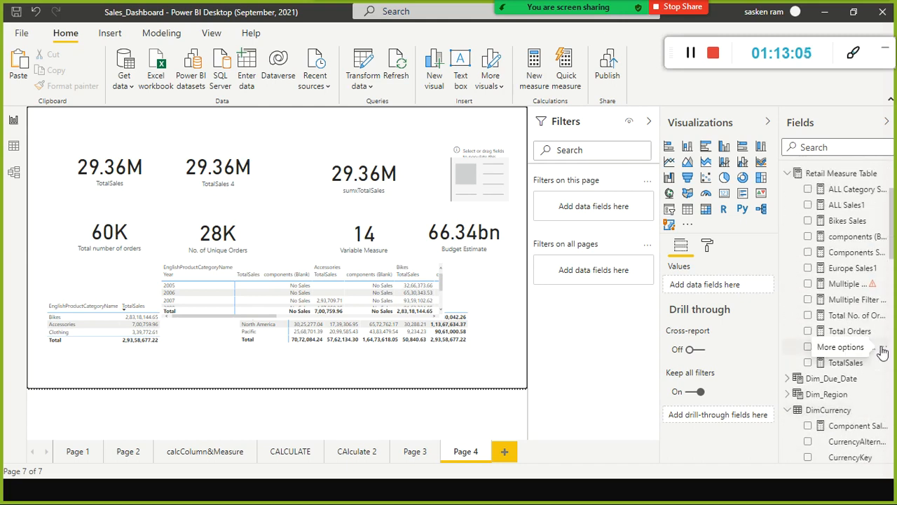
{"action": "left_click", "coordinate": [835, 157]}
{"action": "type", "text": "eror"}
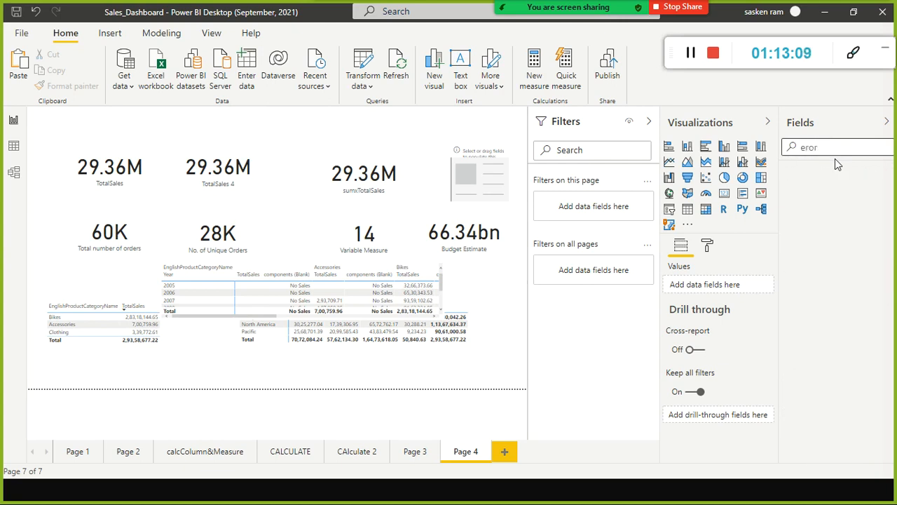
{"action": "key", "text": "BackSpace"}
{"action": "key", "text": "BackSpace"}
{"action": "type", "text": "ror"}
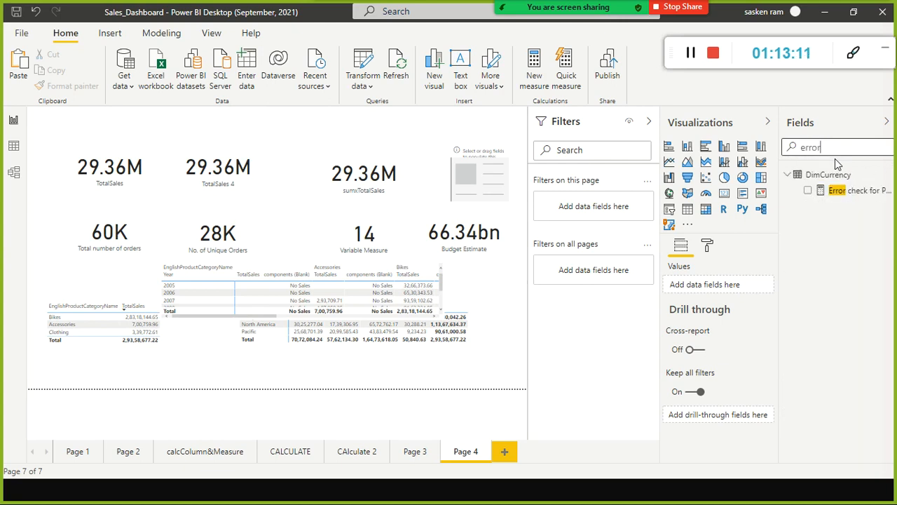
{"action": "left_click", "coordinate": [870, 191]}
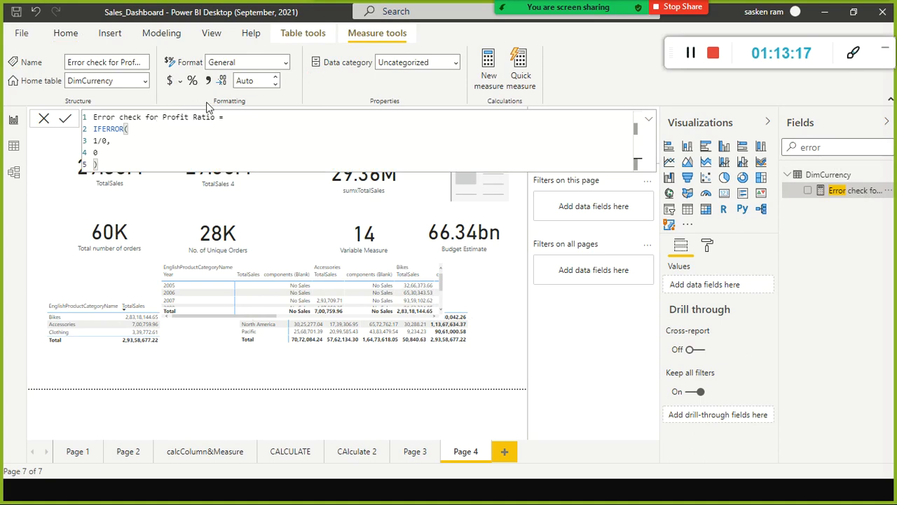
- Change the measure's home table to OrderFactMeasures and collapse the formula editor
{"action": "left_click", "coordinate": [146, 81]}
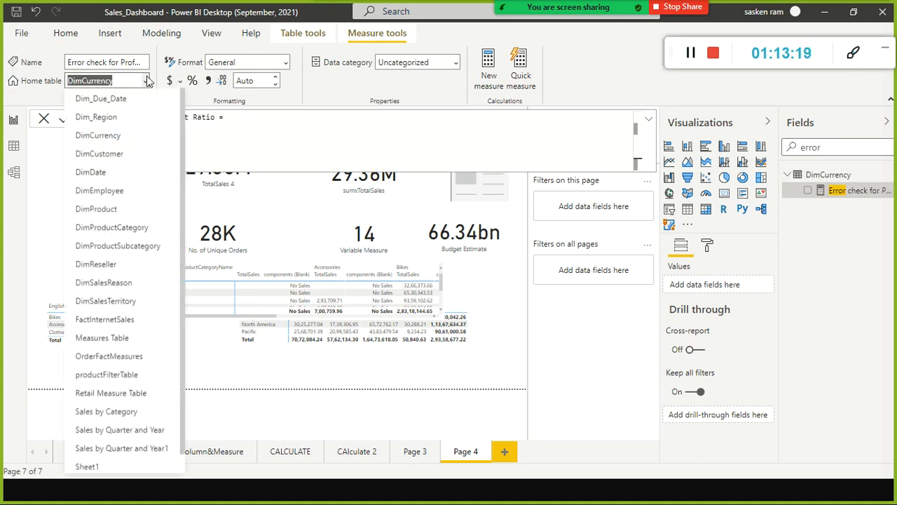
{"action": "left_click", "coordinate": [141, 358]}
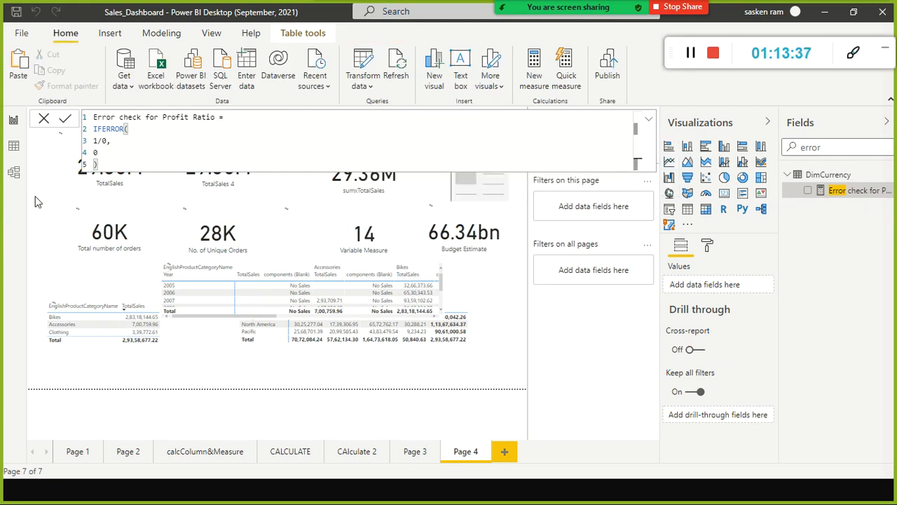
{"action": "left_click", "coordinate": [649, 120]}
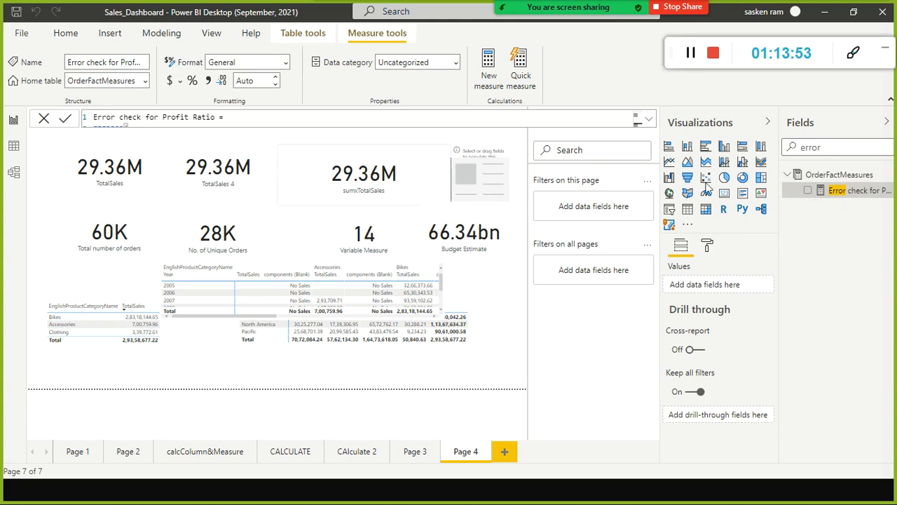
- Show the Error check for Profit Ratio measure in the empty card on Page 4
{"action": "left_click", "coordinate": [480, 175]}
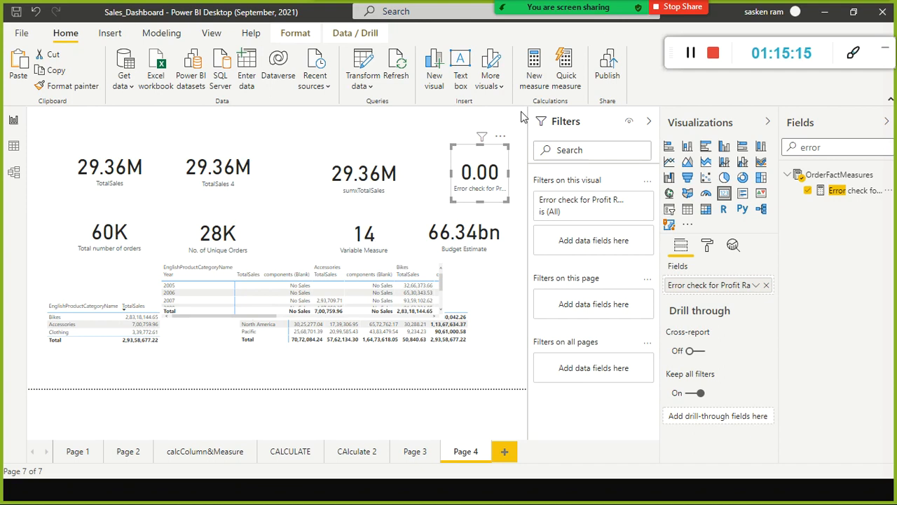
- Mute all current and new Zoom participants, allow them to unmute themselves, and close the participant list
{"action": "mouse_move", "coordinate": [527, 9]}
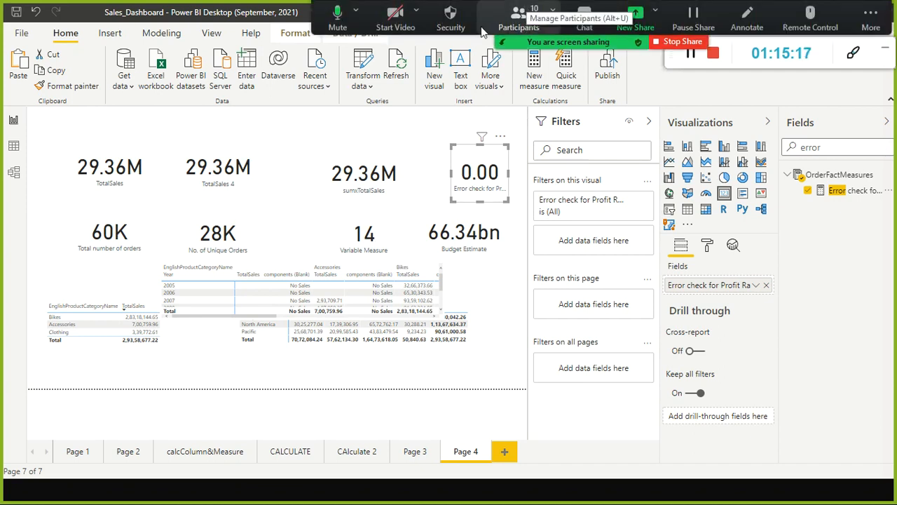
{"action": "left_click", "coordinate": [517, 23]}
{"action": "scroll", "coordinate": [464, 250], "scroll_direction": "down", "scroll_amount": 2}
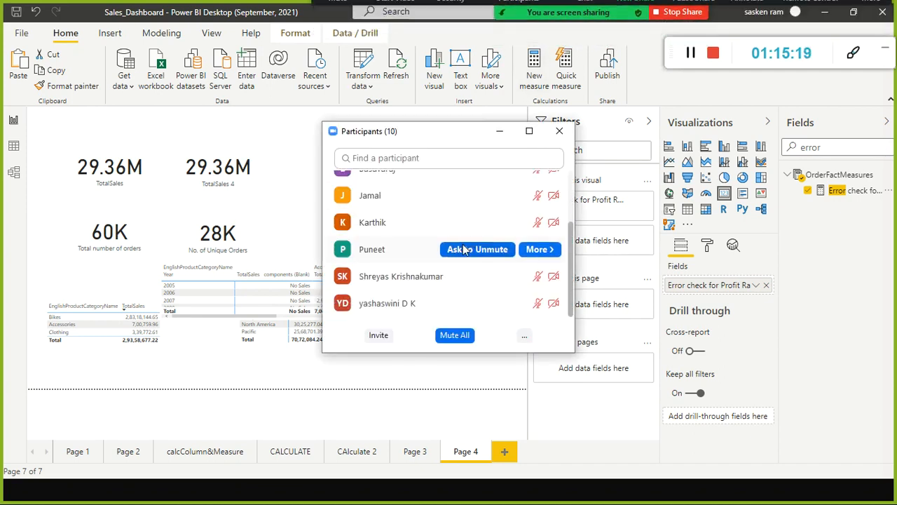
{"action": "left_click", "coordinate": [455, 334]}
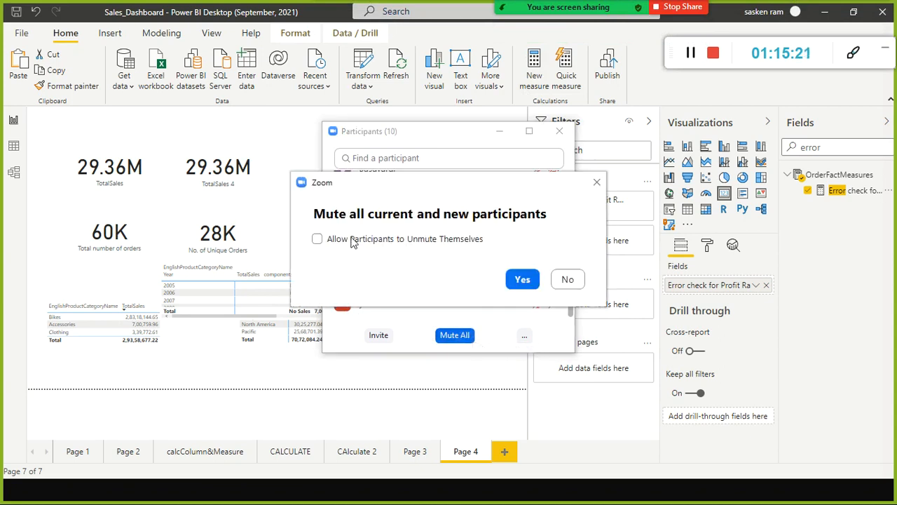
{"action": "left_click", "coordinate": [318, 239]}
{"action": "left_click", "coordinate": [518, 280]}
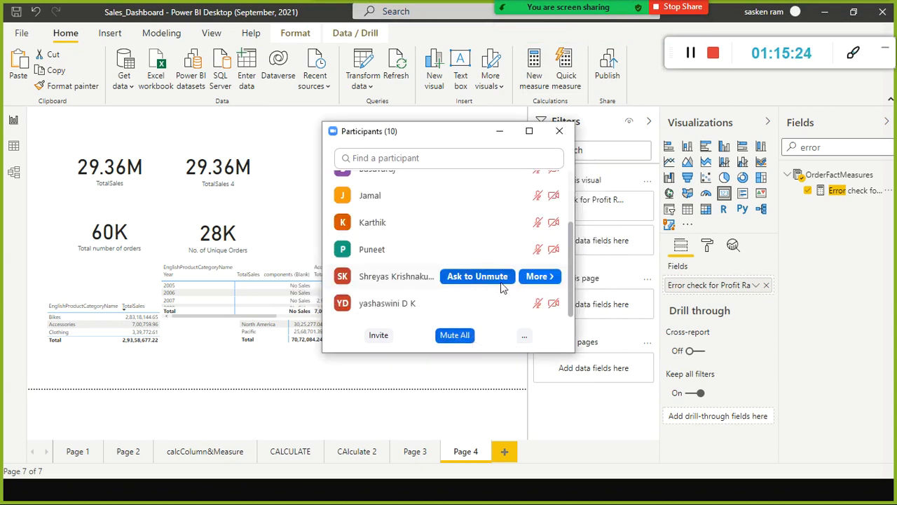
{"action": "left_click", "coordinate": [559, 130]}
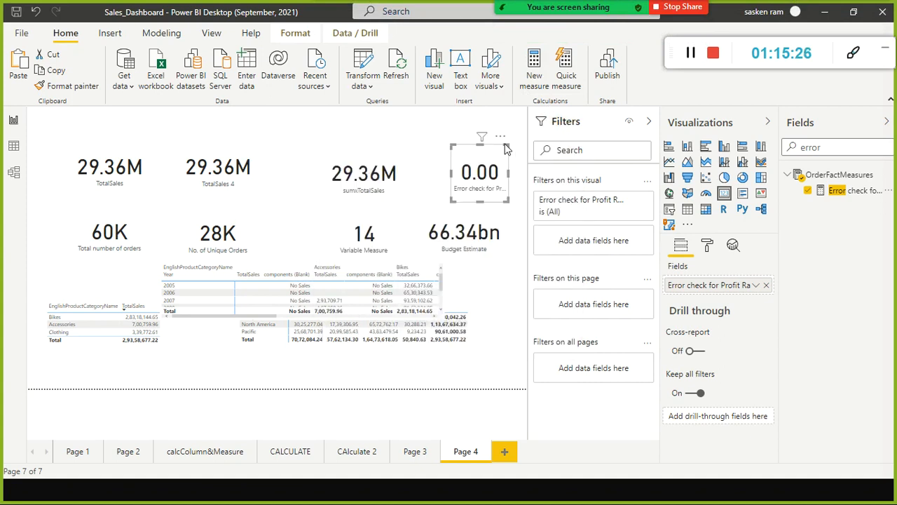
- Deselect the error check card and read the incoming Zoom chat messages, closing the chat window each time
{"action": "left_click", "coordinate": [385, 138]}
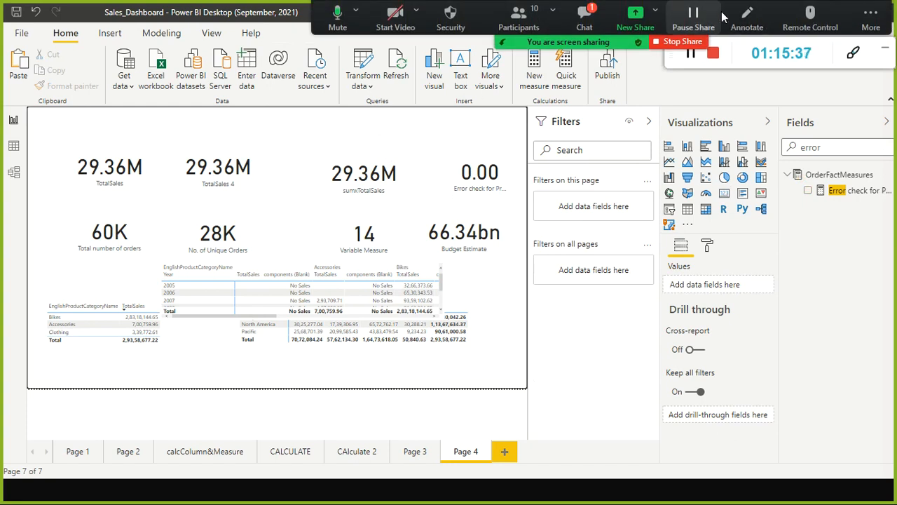
{"action": "left_click", "coordinate": [596, 18]}
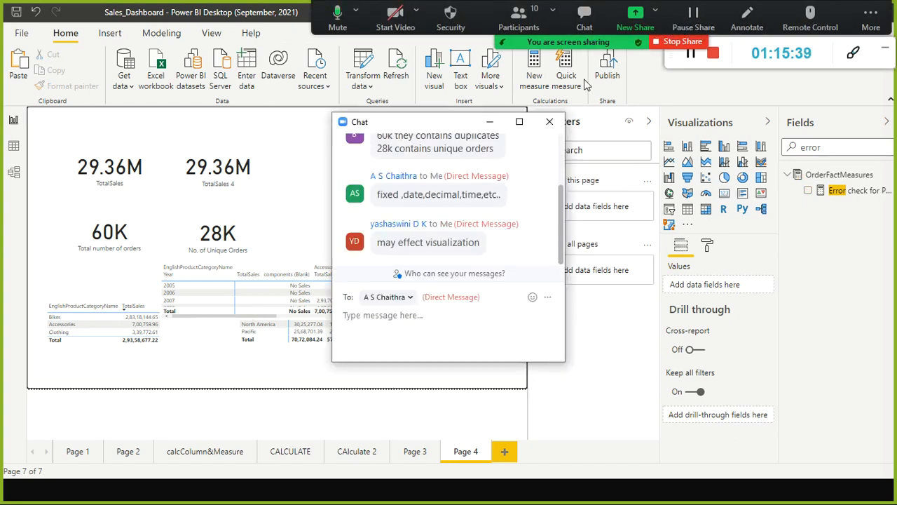
{"action": "left_click", "coordinate": [567, 126]}
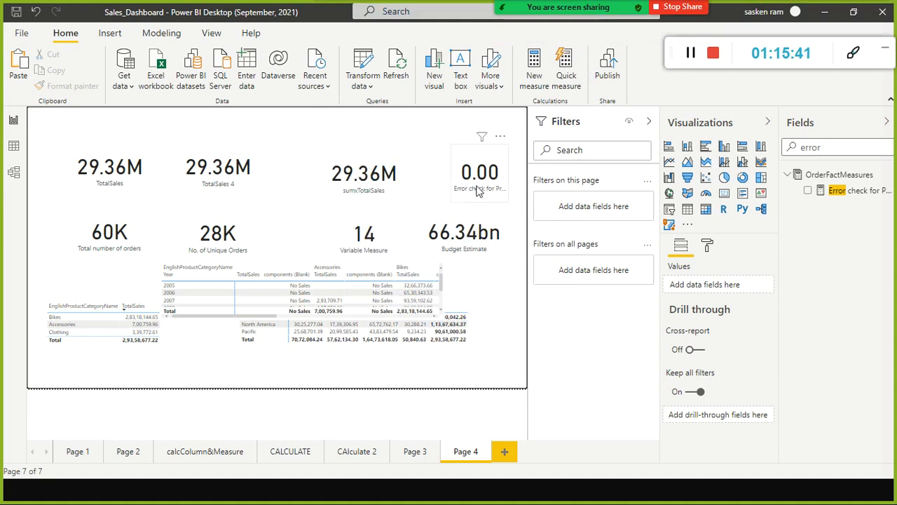
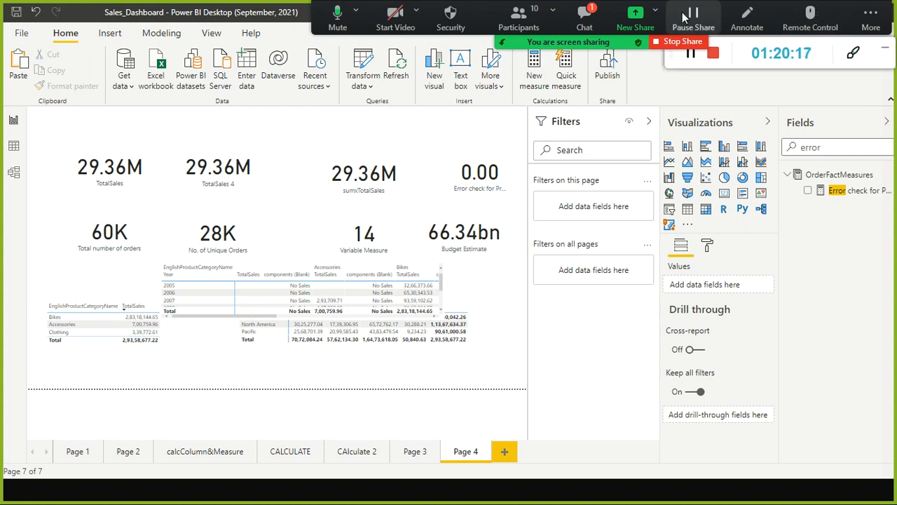
{"action": "left_click", "coordinate": [585, 14]}
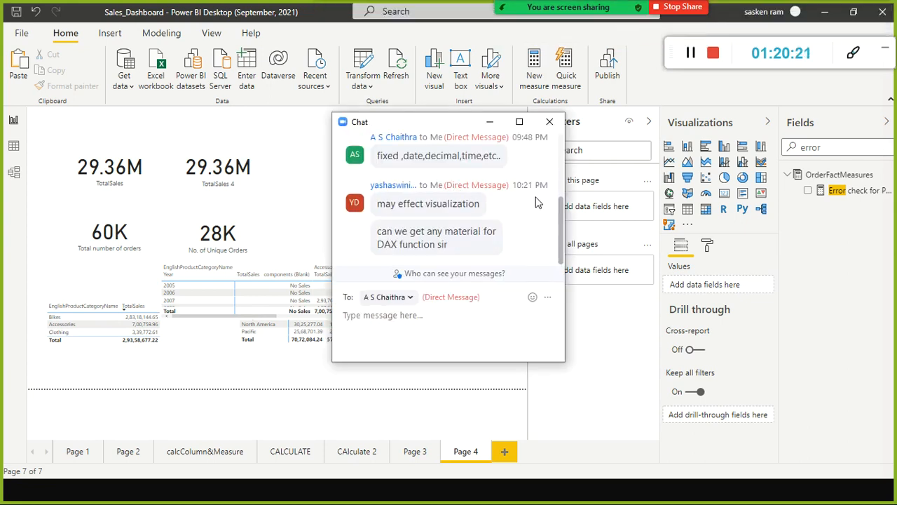
{"action": "left_click", "coordinate": [549, 122]}
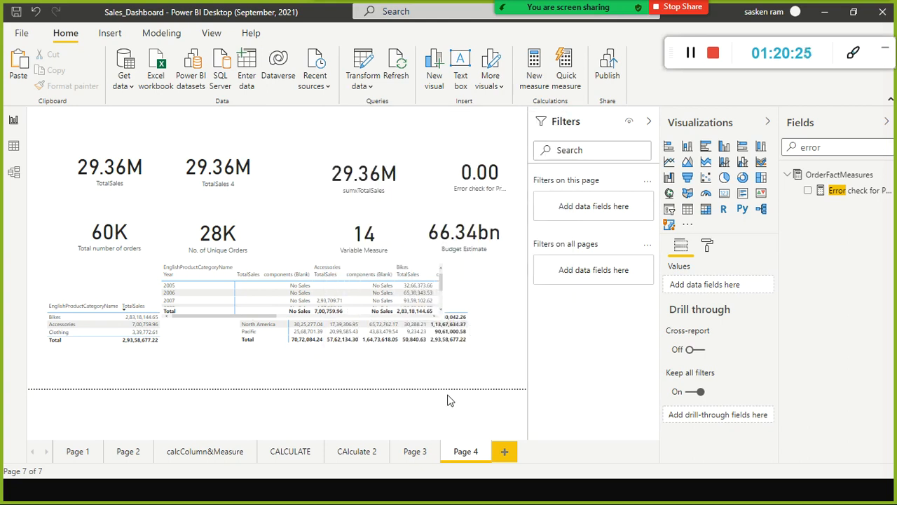
- Review the DAX formulas and presentation file shared in WhatsApp Web, view the Variables slide in PowerPoint, and return to Power BI
{"action": "key", "text": "super"}
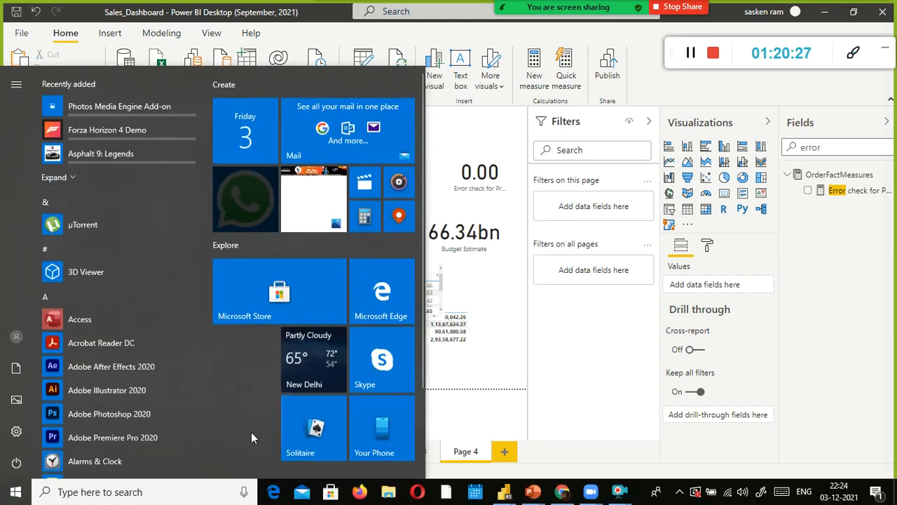
{"action": "left_click", "coordinate": [562, 491]}
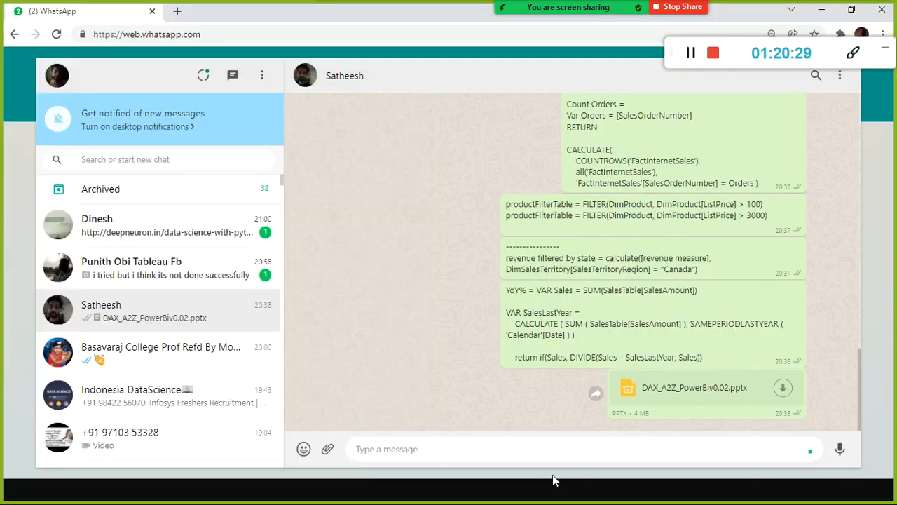
{"action": "key", "text": "alt+Tab"}
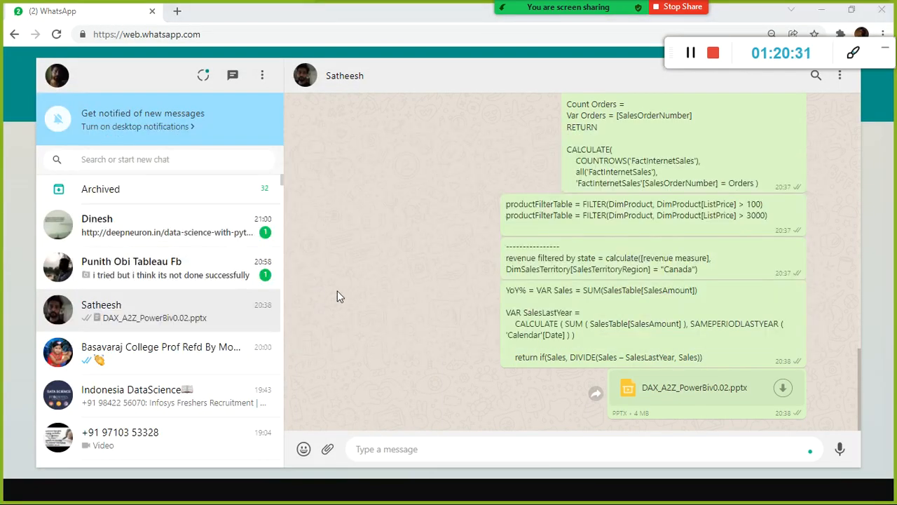
{"action": "key", "text": "alt+Tab"}
{"action": "key", "text": "alt+Tab"}
{"action": "key", "text": "alt+Tab"}
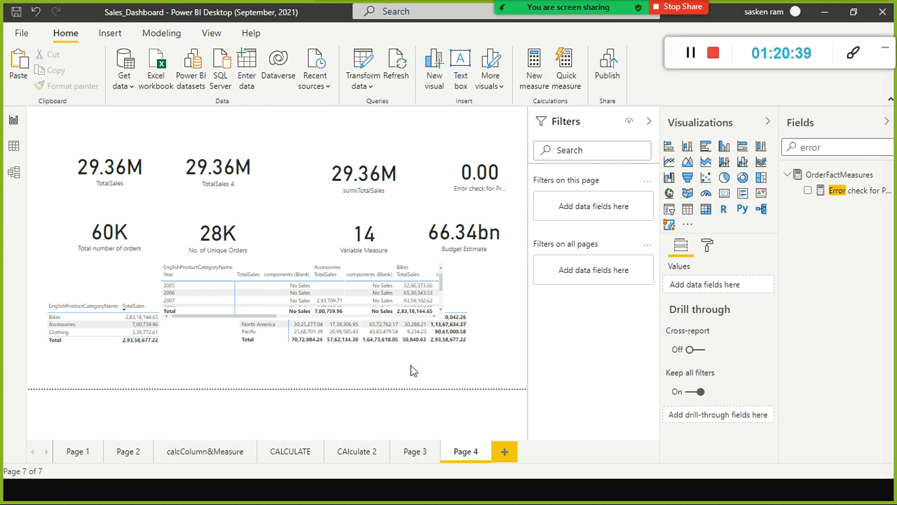
{"action": "key", "text": "alt+Tab"}
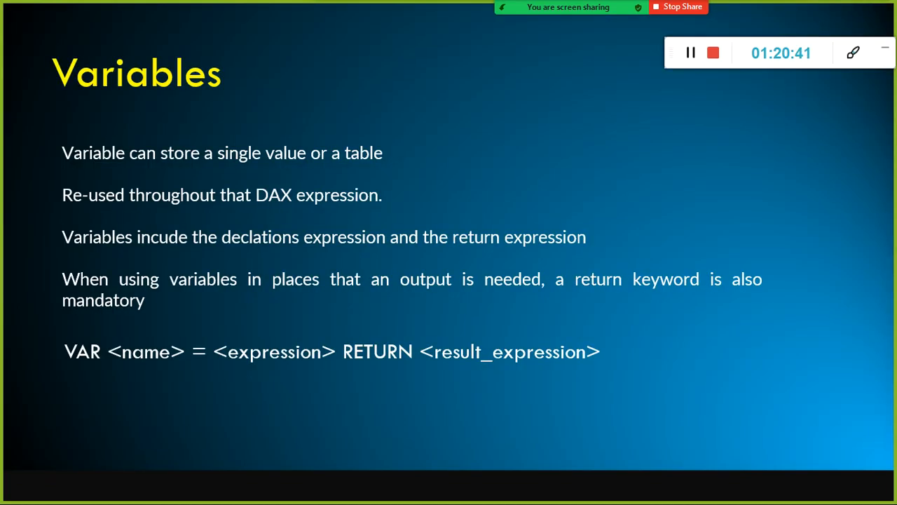
{"action": "key", "text": "alt+Tab"}
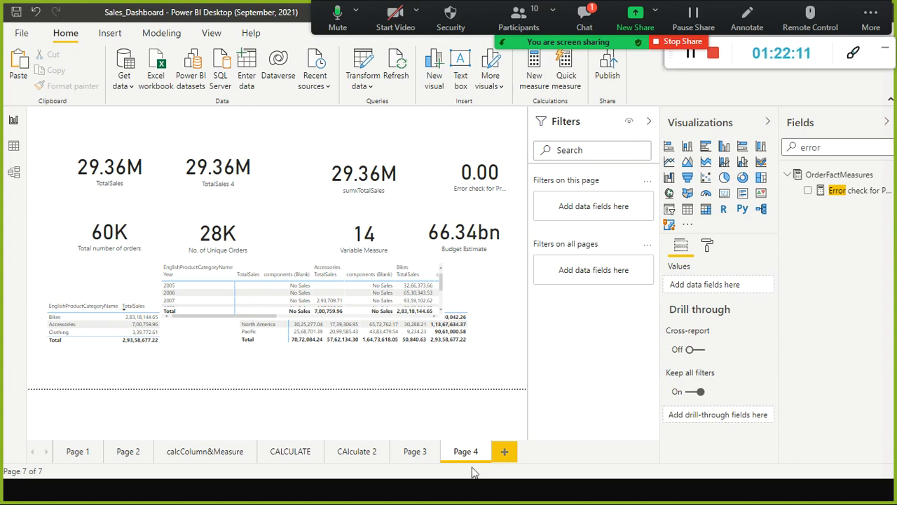
- Check the Zoom chat for further participant replies and close the chat window
{"action": "mouse_move", "coordinate": [363, 178]}
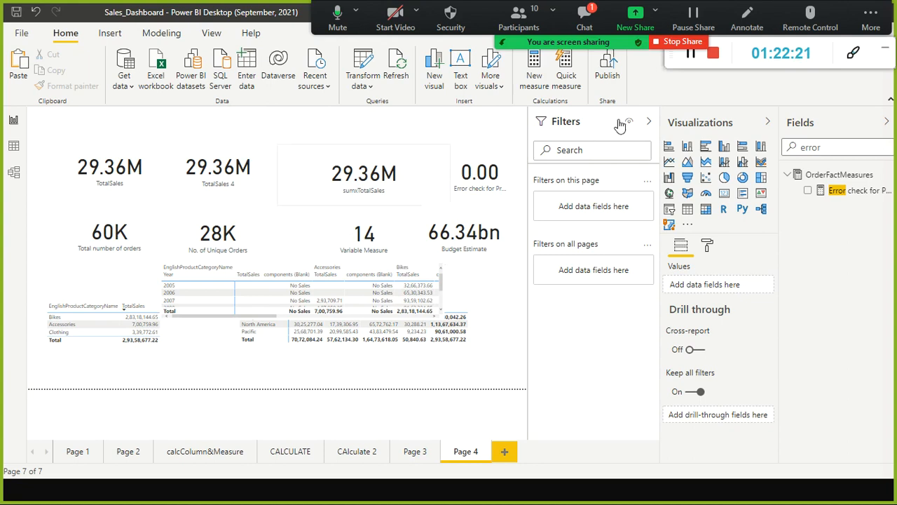
{"action": "left_click", "coordinate": [587, 18]}
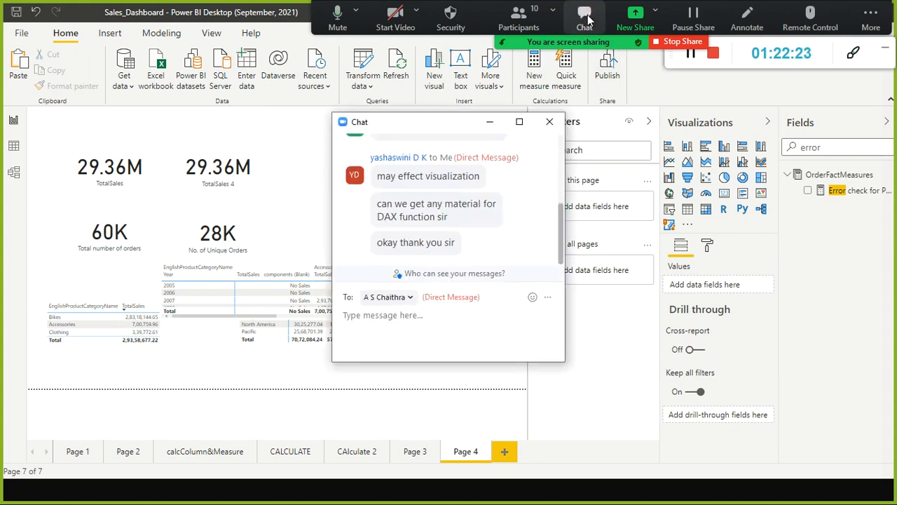
{"action": "left_click", "coordinate": [561, 123]}
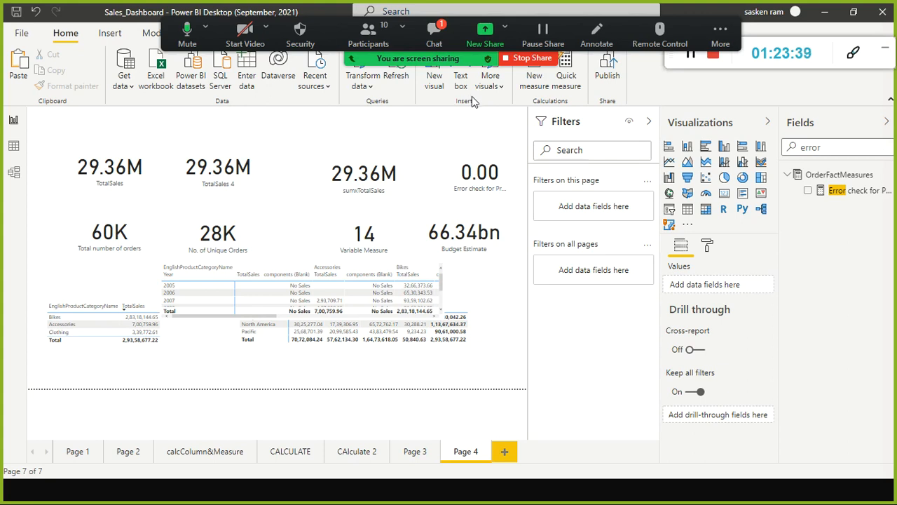
{"action": "left_click", "coordinate": [448, 28]}
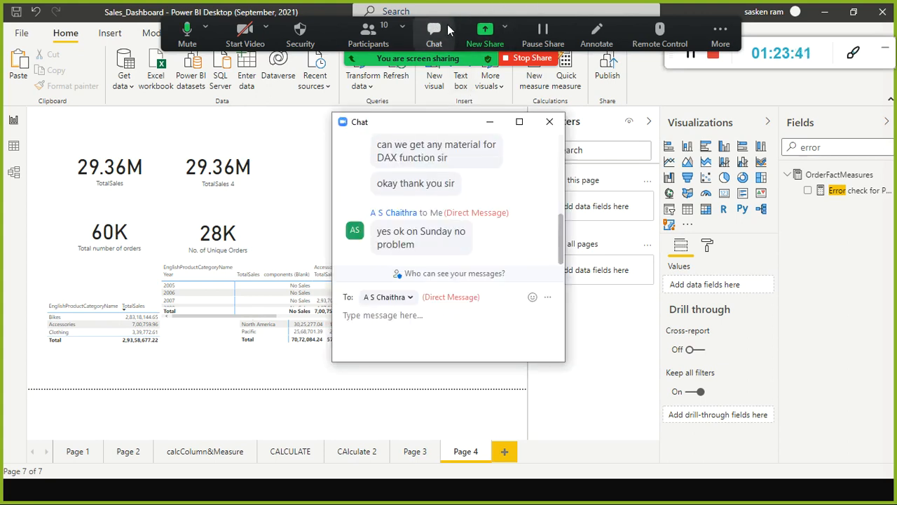
{"action": "left_click", "coordinate": [554, 123]}
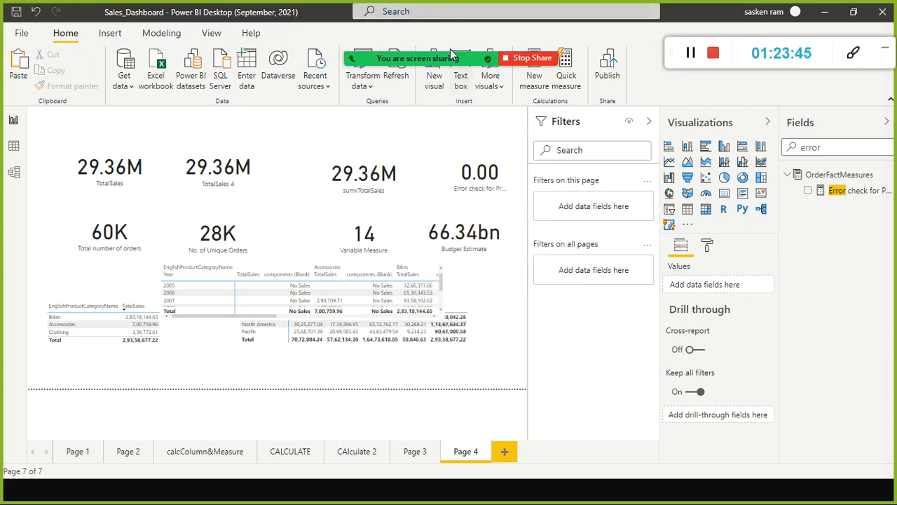
- Move the floating Zoom meeting controls down off the Power BI ribbon
{"action": "mouse_move", "coordinate": [447, 63]}
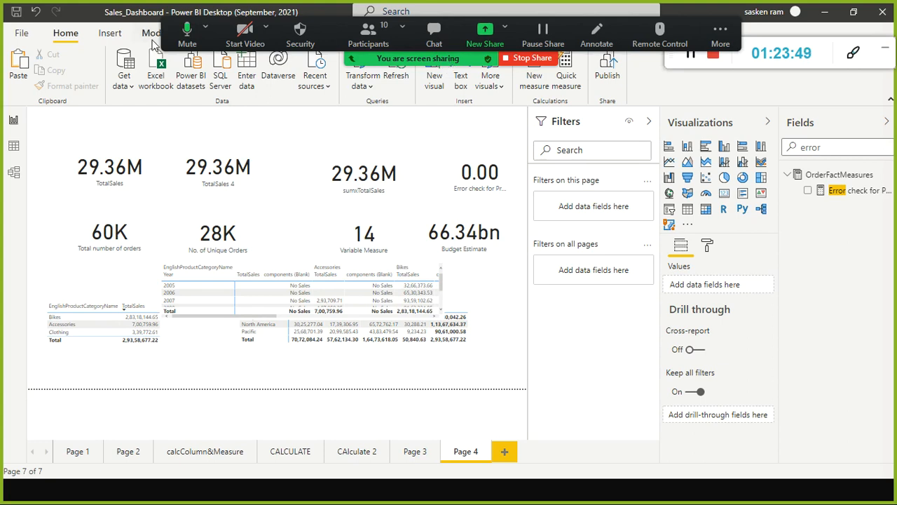
{"action": "left_click_drag", "start_coordinate": [185, 40], "coordinate": [196, 121]}
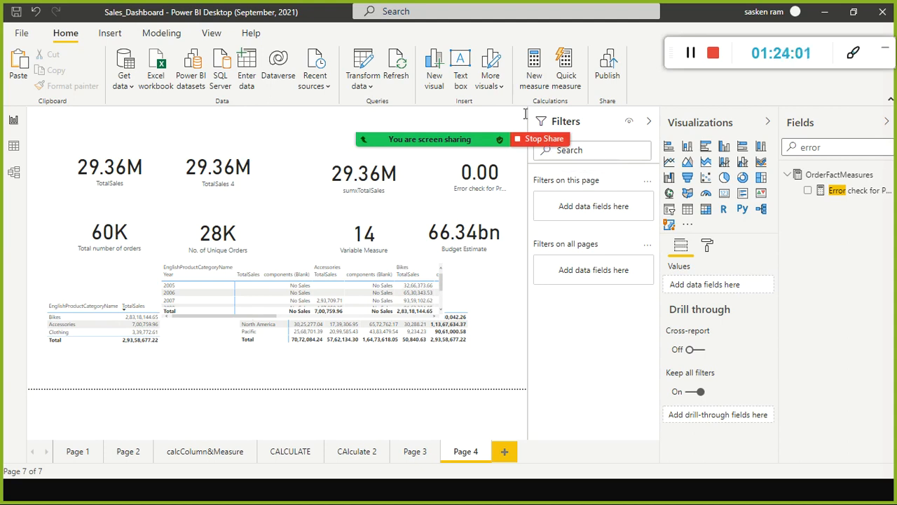
- Stop sharing the screen and open the options for ending the Zoom meeting
{"action": "mouse_move", "coordinate": [518, 135]}
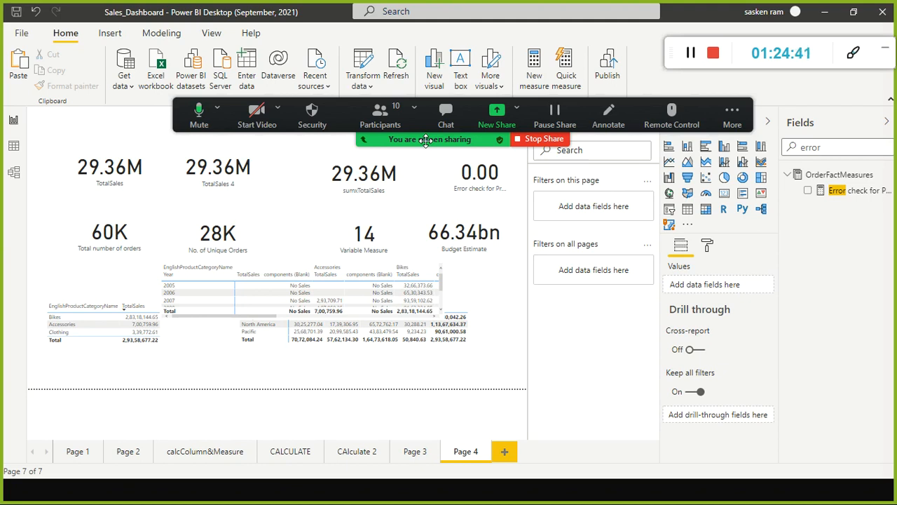
{"action": "left_click", "coordinate": [544, 138]}
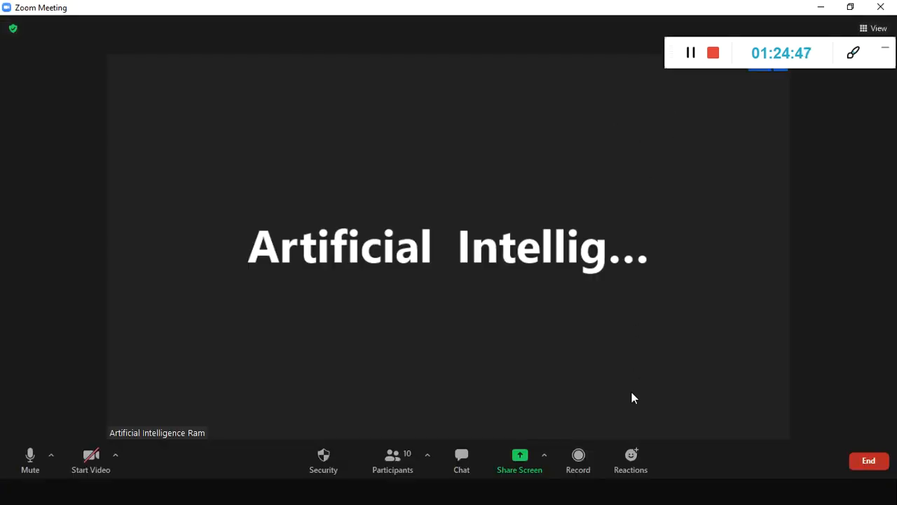
{"action": "left_click", "coordinate": [869, 461]}
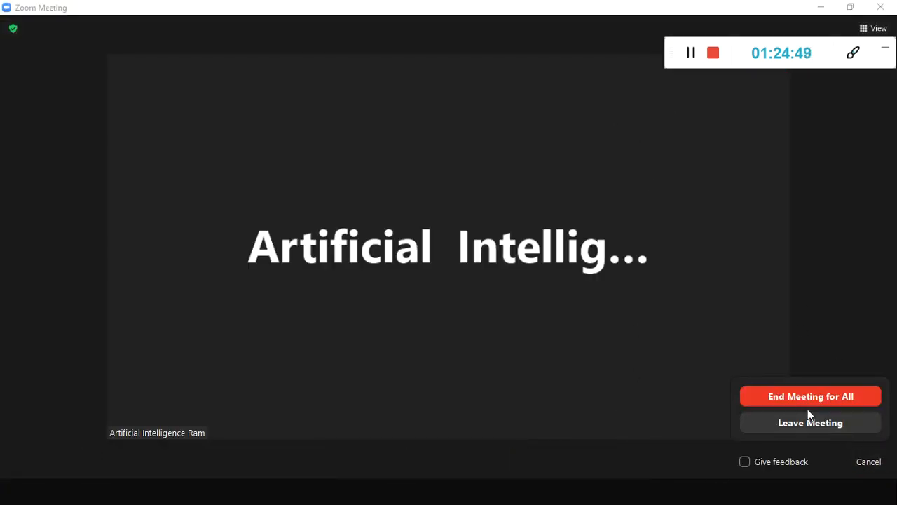